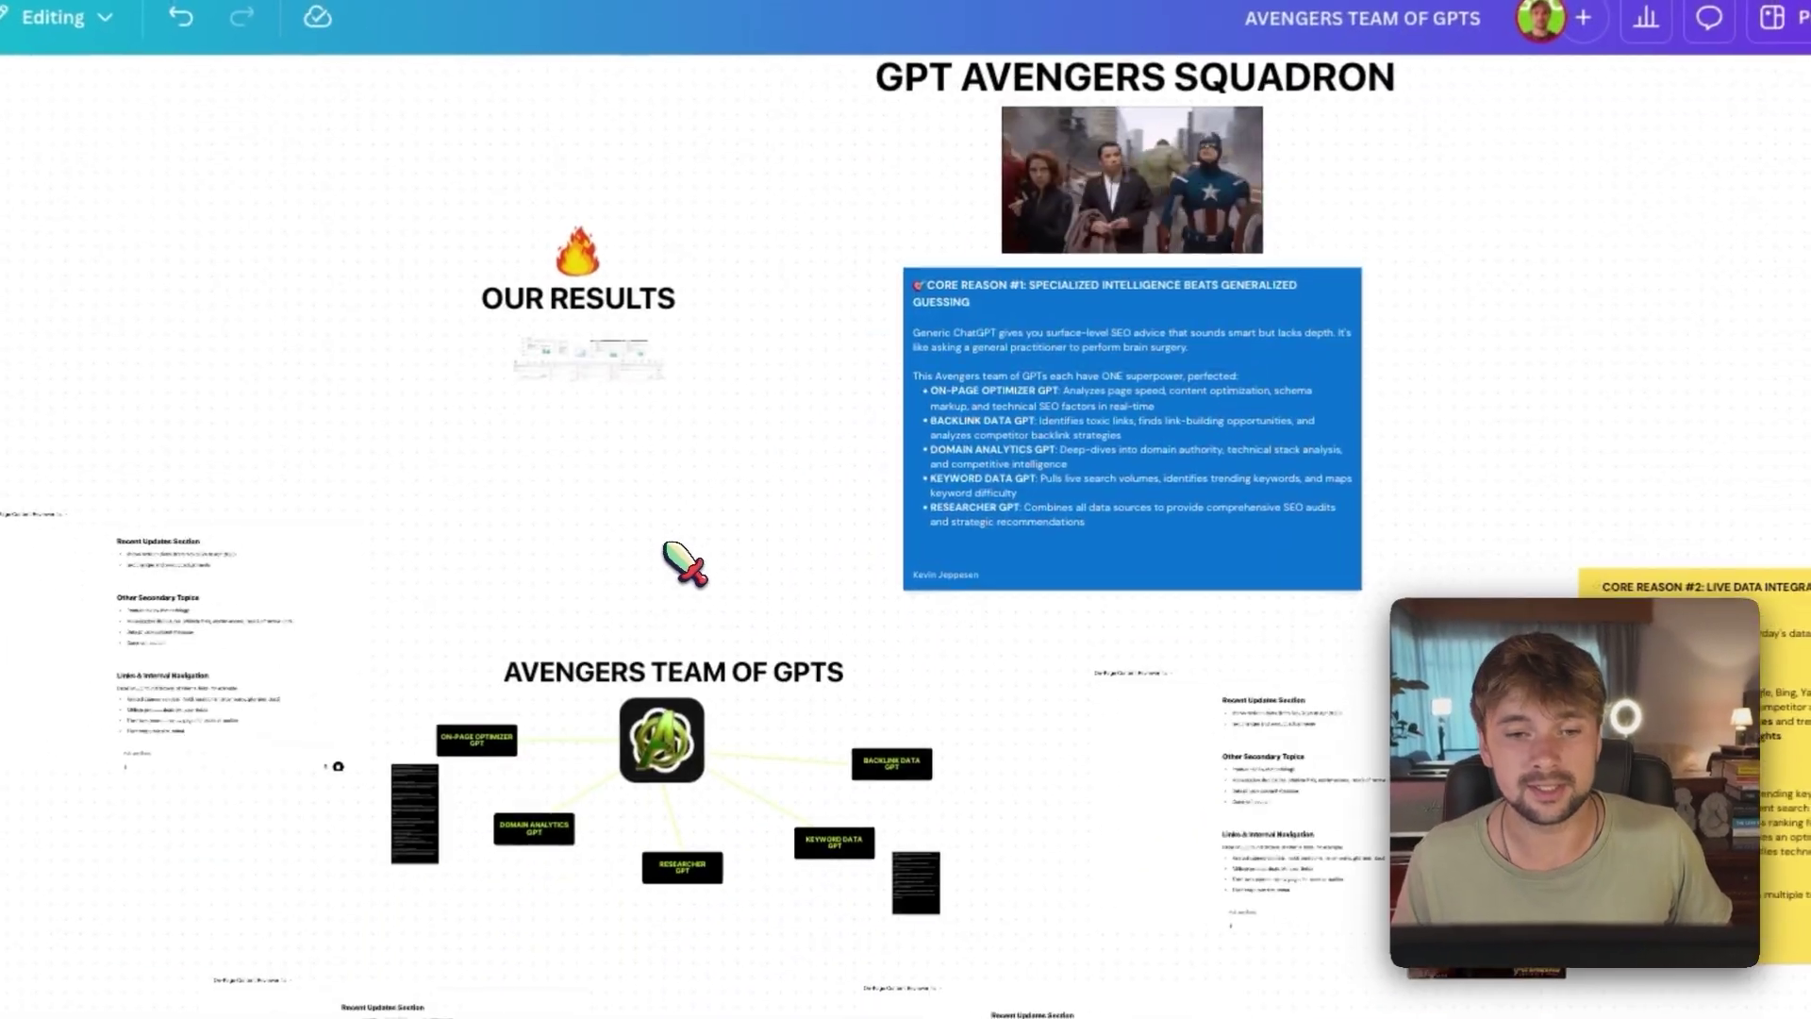
Examine the AVENGERS TEAM OF GPTS diagram, its example screenshots and the core reason notes on the whiteboard.
drag(693, 551, 663, 288)
scroll(566, 566, up, 5)
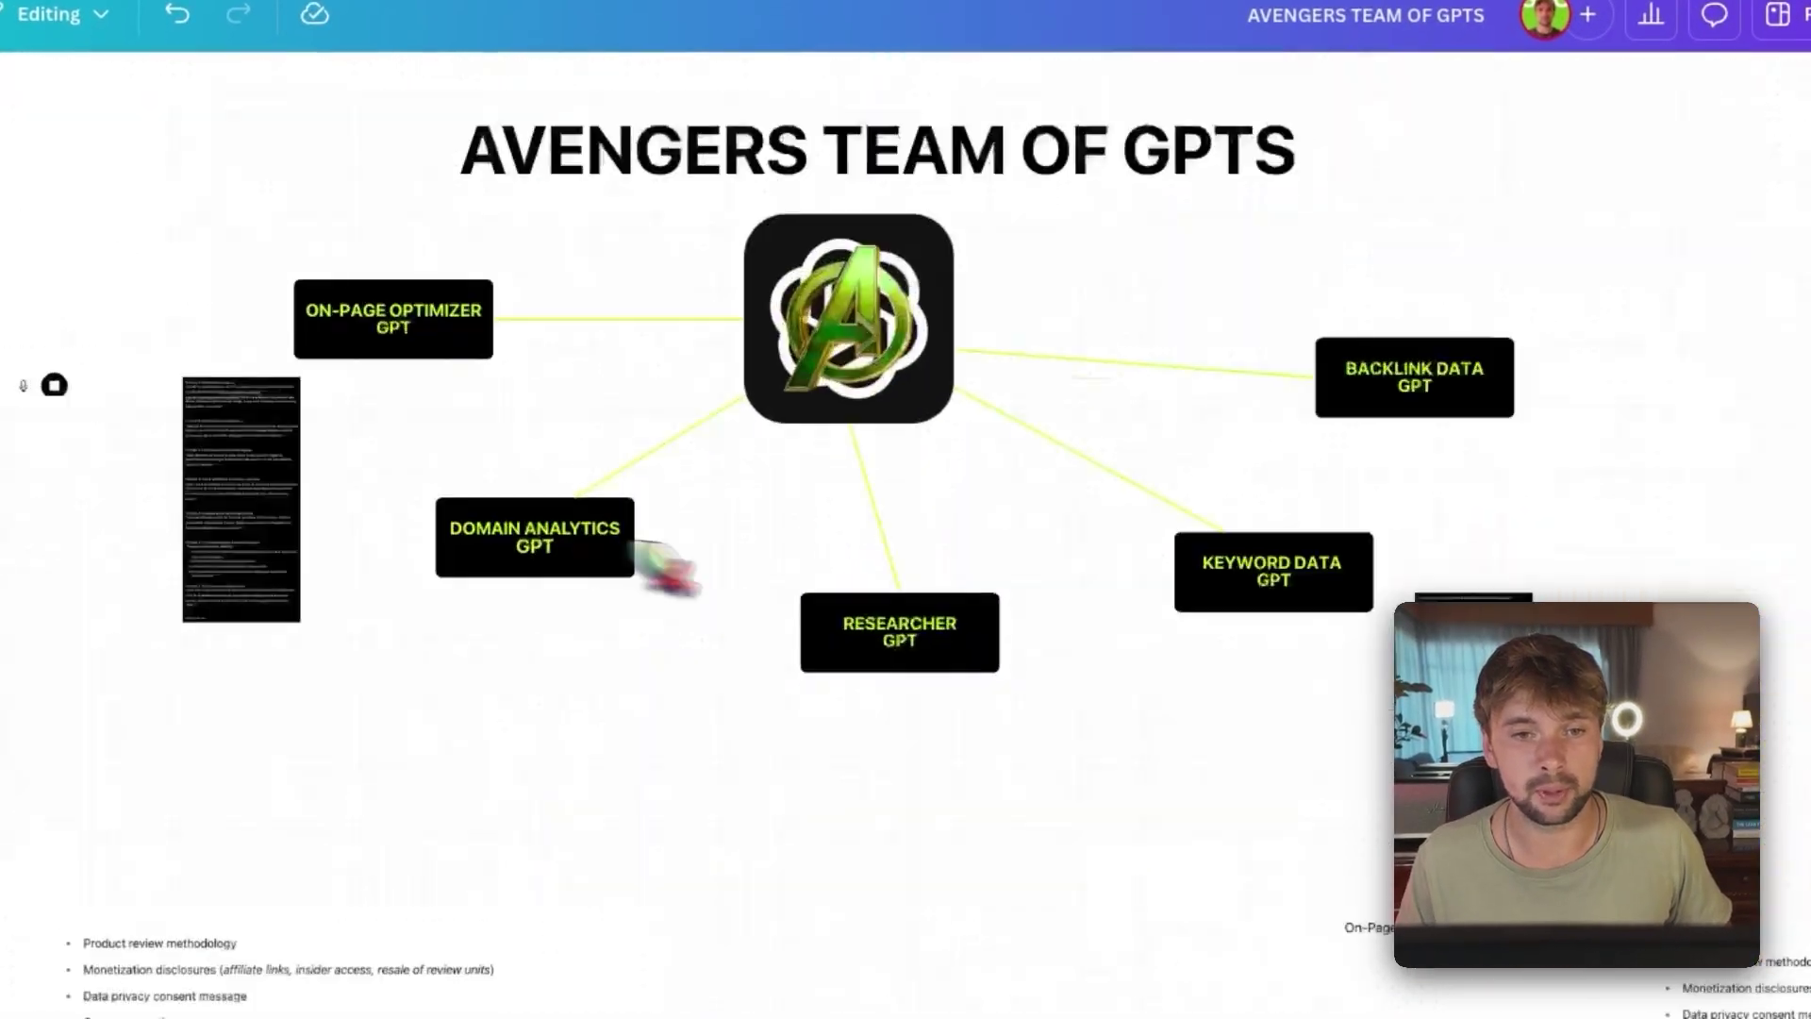
drag(934, 557, 655, 549)
scroll(500, 528, up, 2)
drag(464, 514, 776, 585)
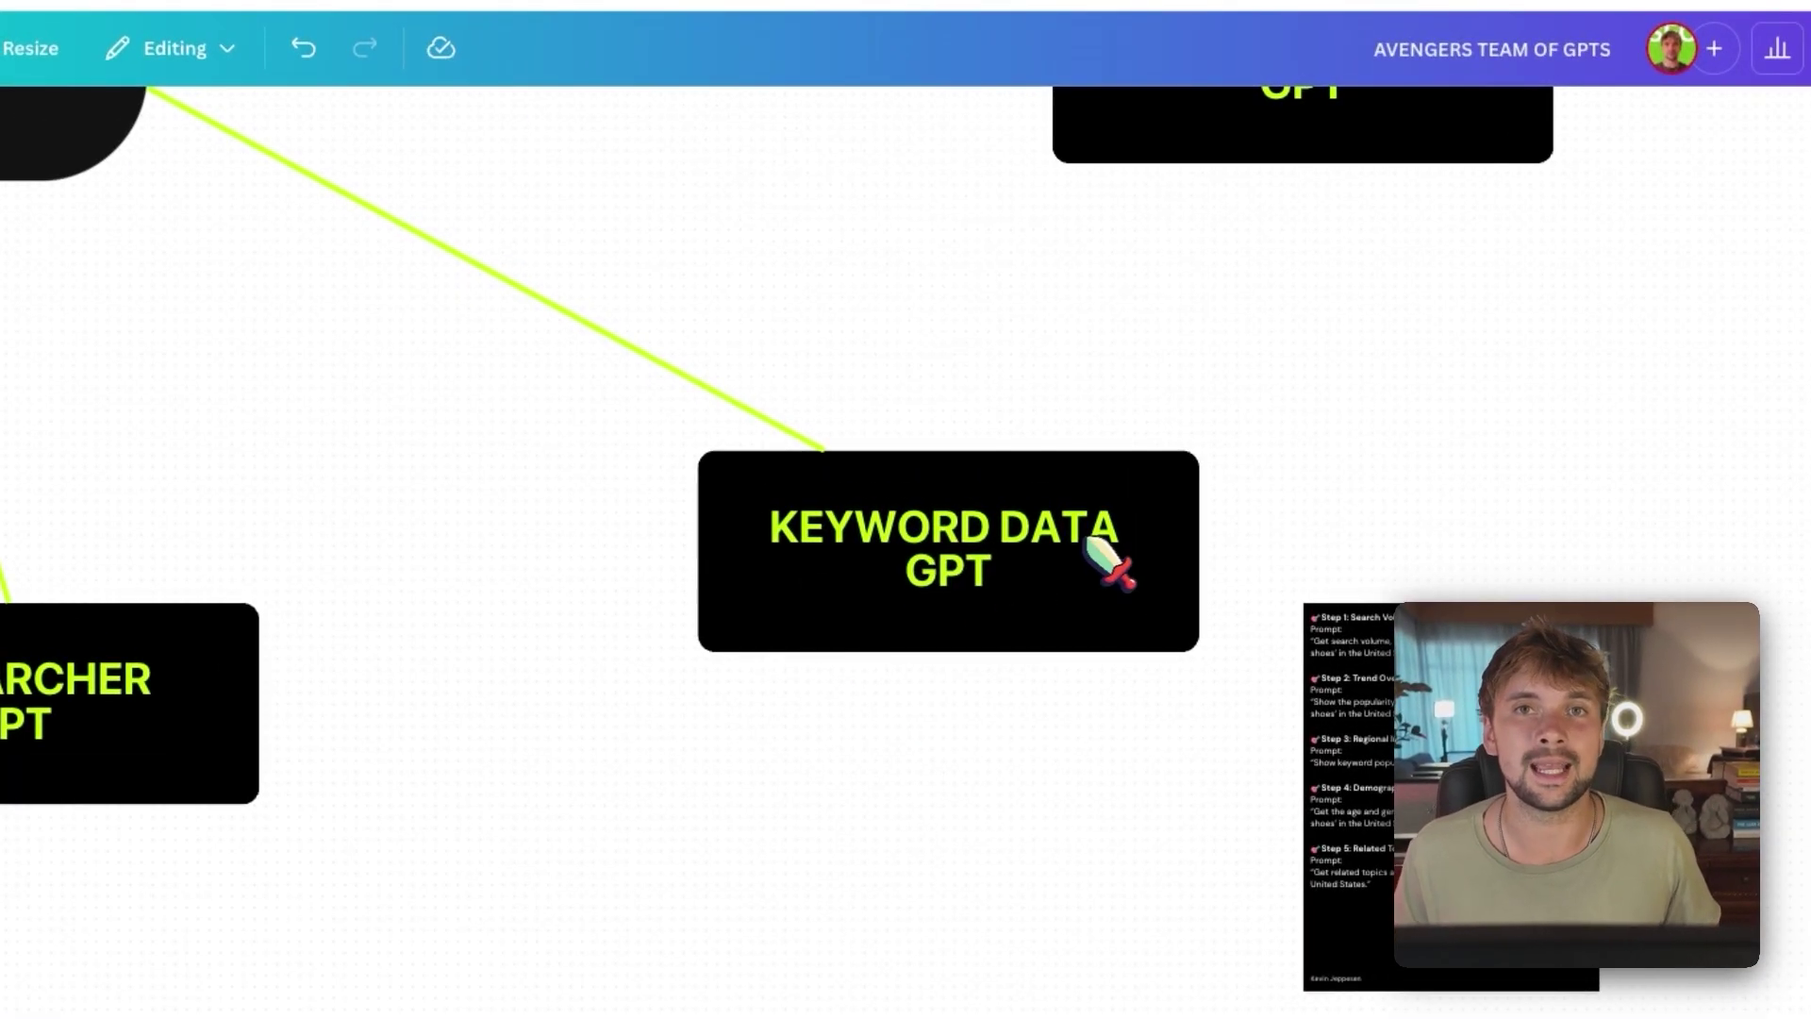
drag(1188, 651, 622, 572)
scroll(714, 677, up, 5)
drag(581, 671, 410, 593)
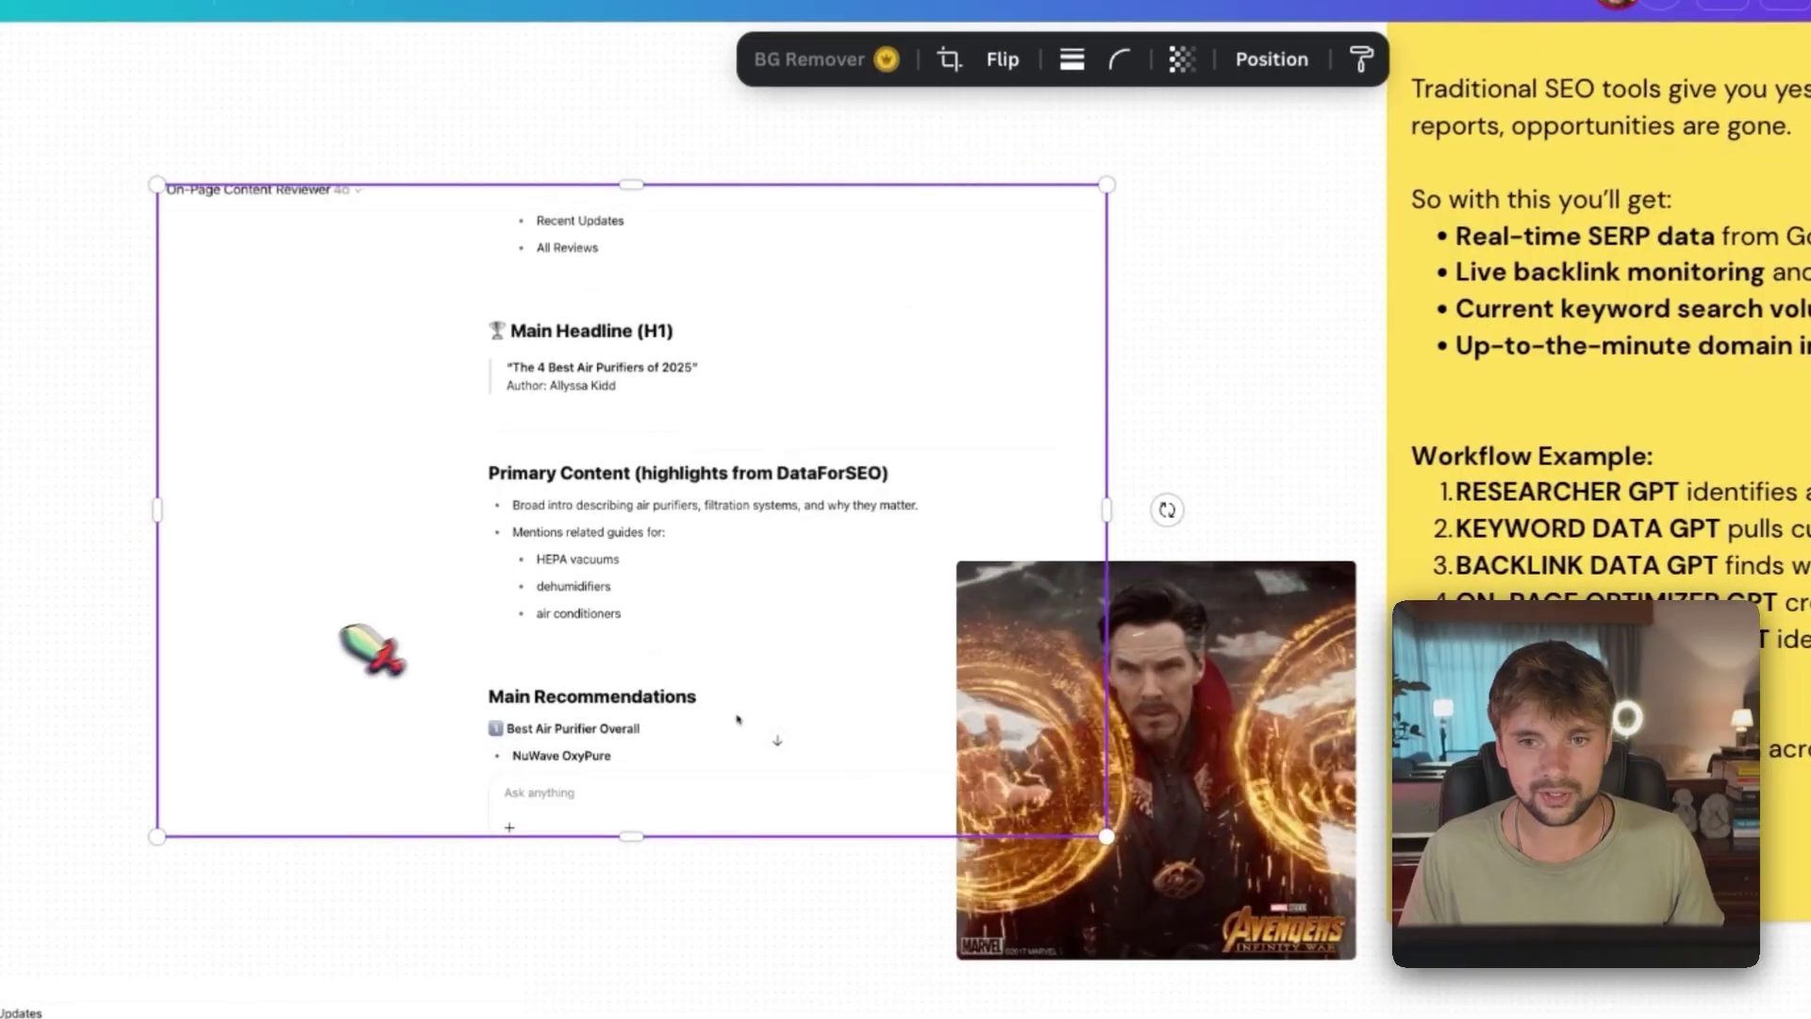
scroll(832, 542, down, 4)
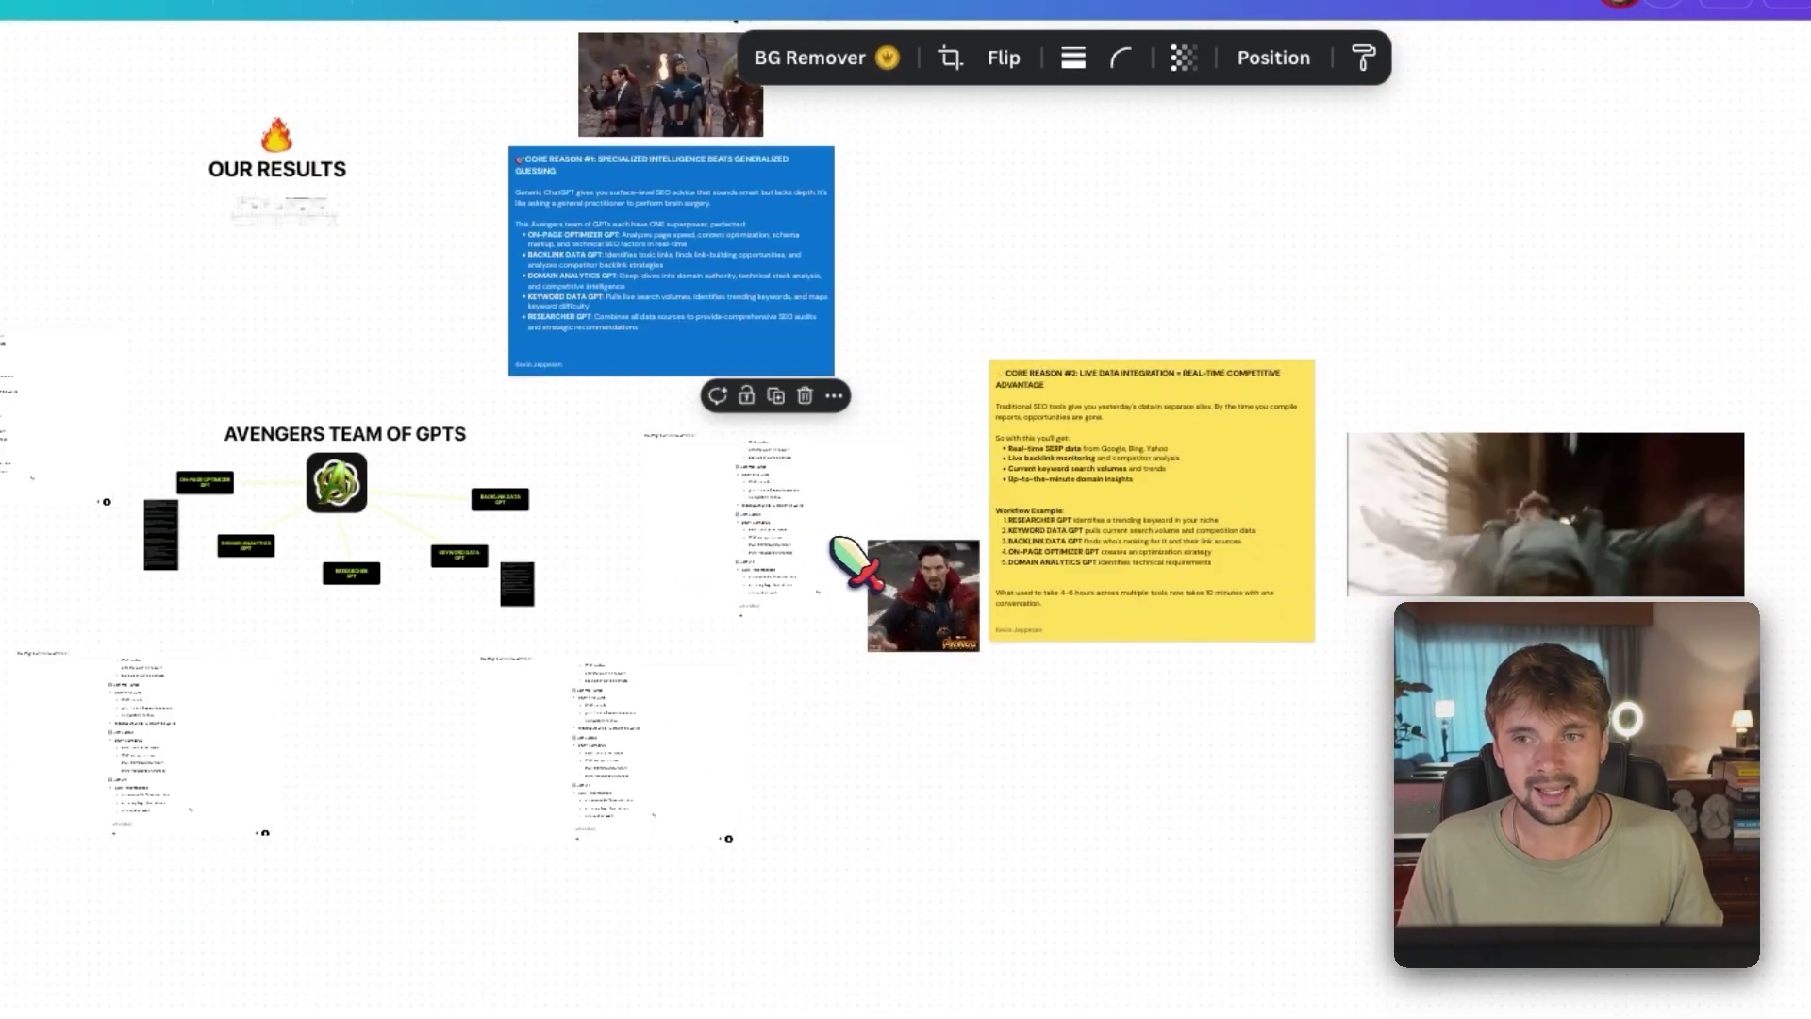
scroll(726, 521, up, 4)
drag(516, 470, 987, 594)
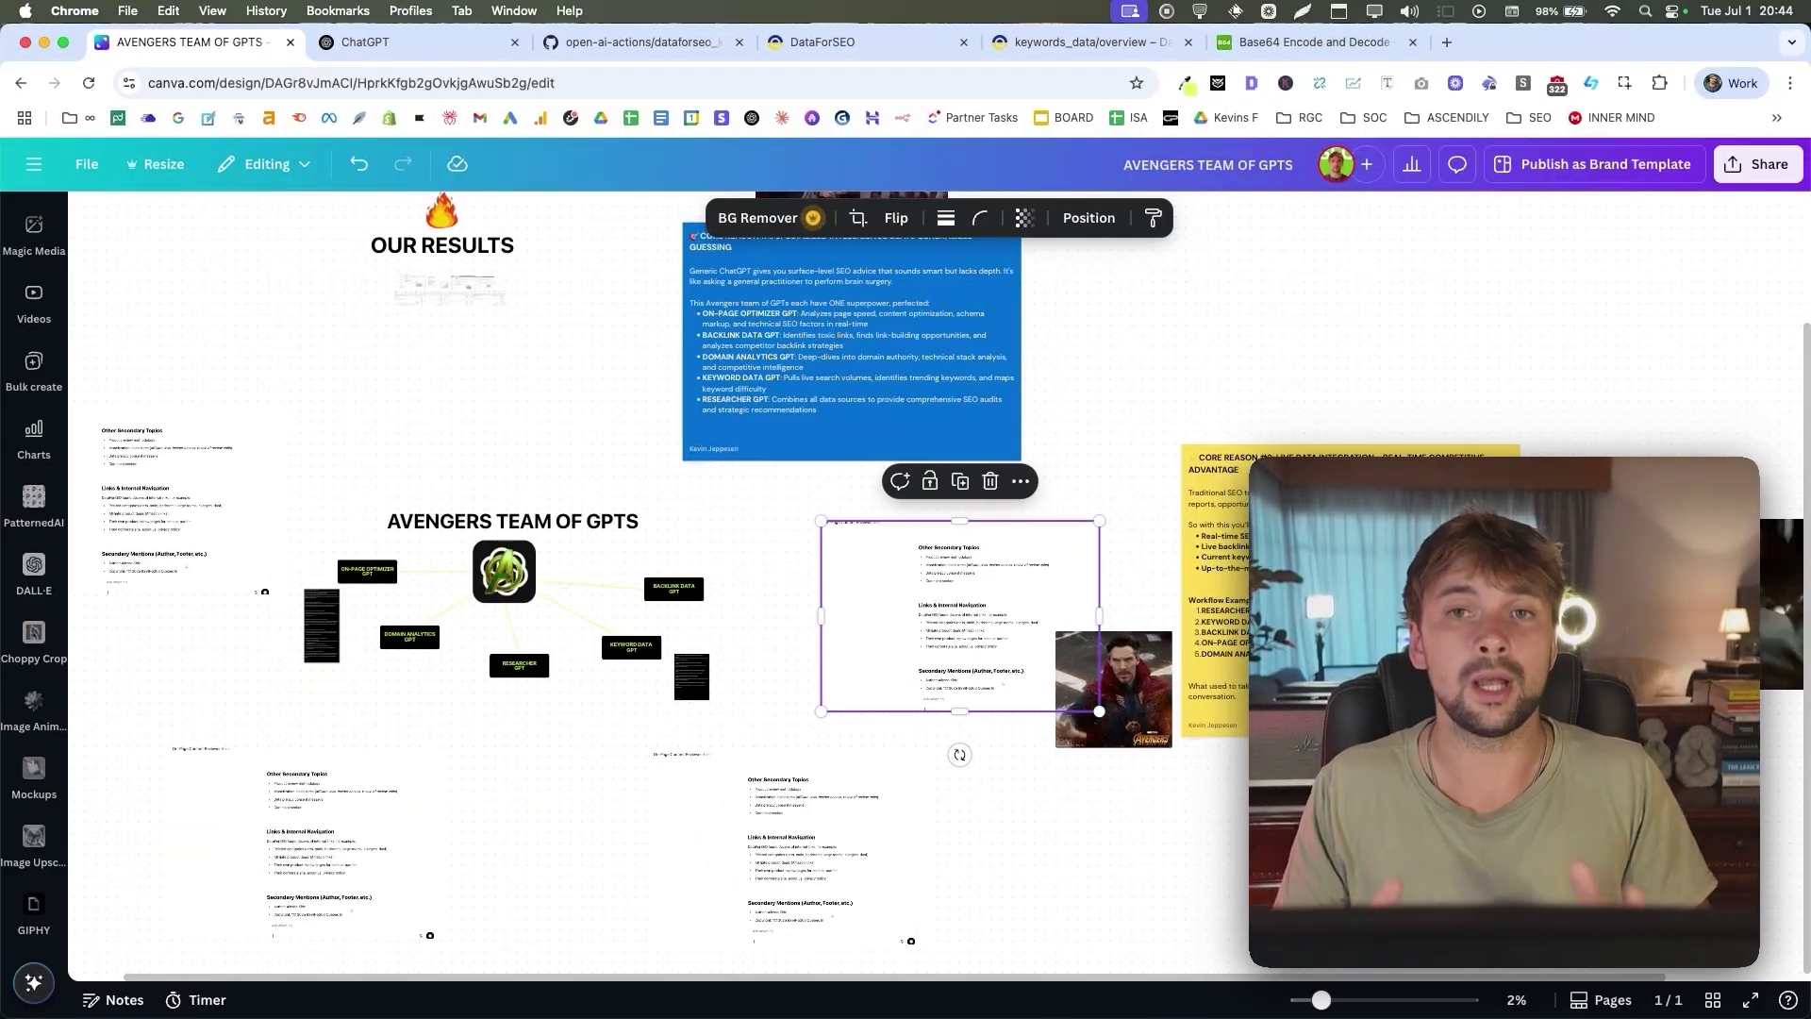
click(631, 488)
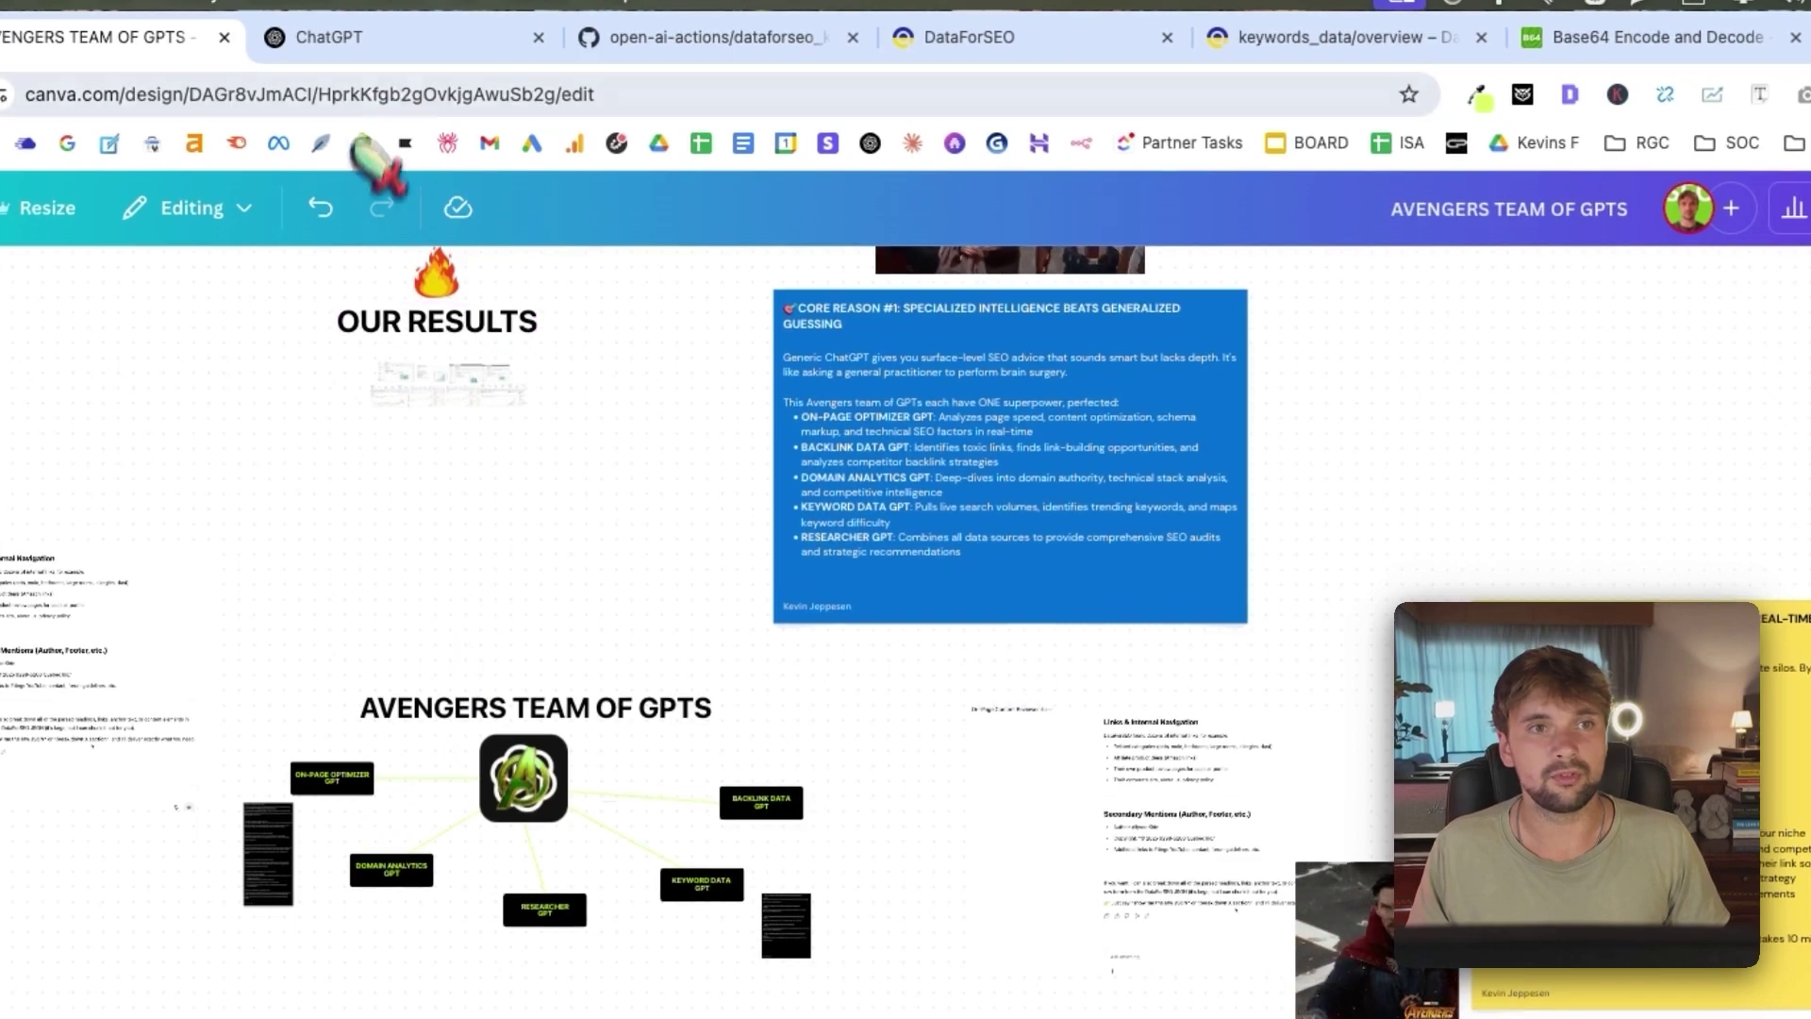
Switch to ChatGPT and create a new custom GPT named "Keyword Data API Researcher".
click(421, 49)
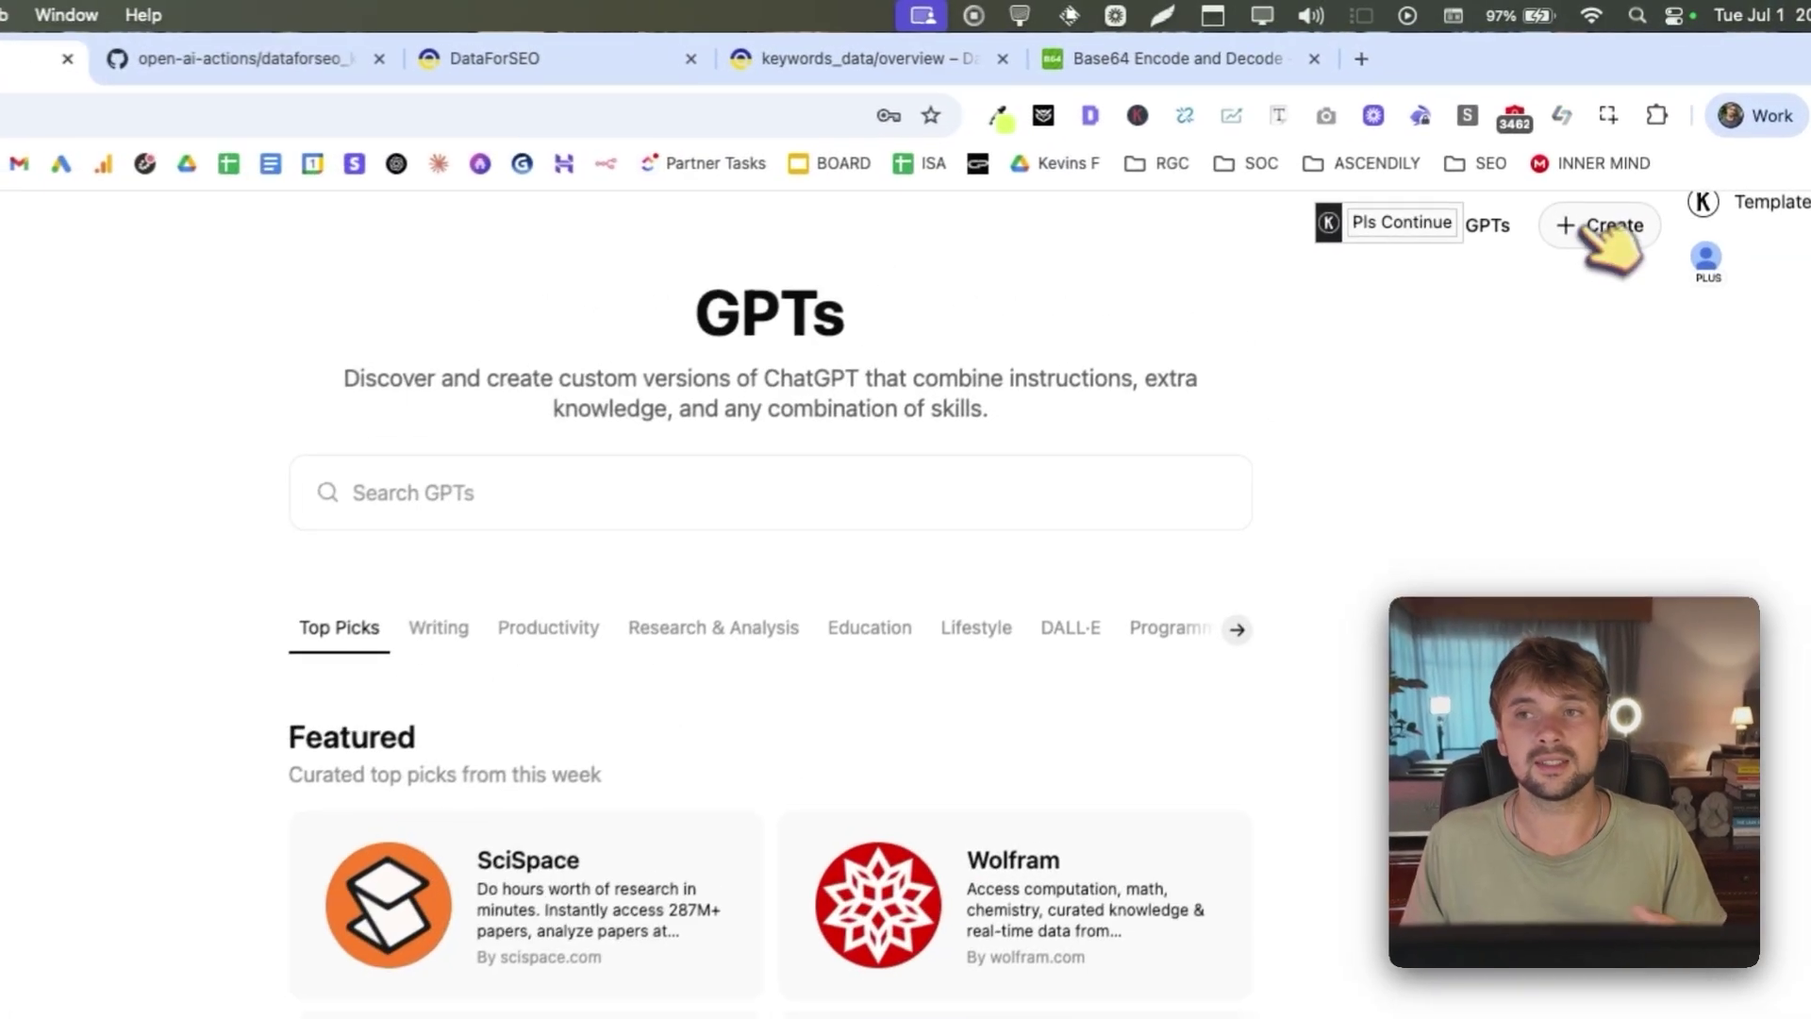
click(1618, 161)
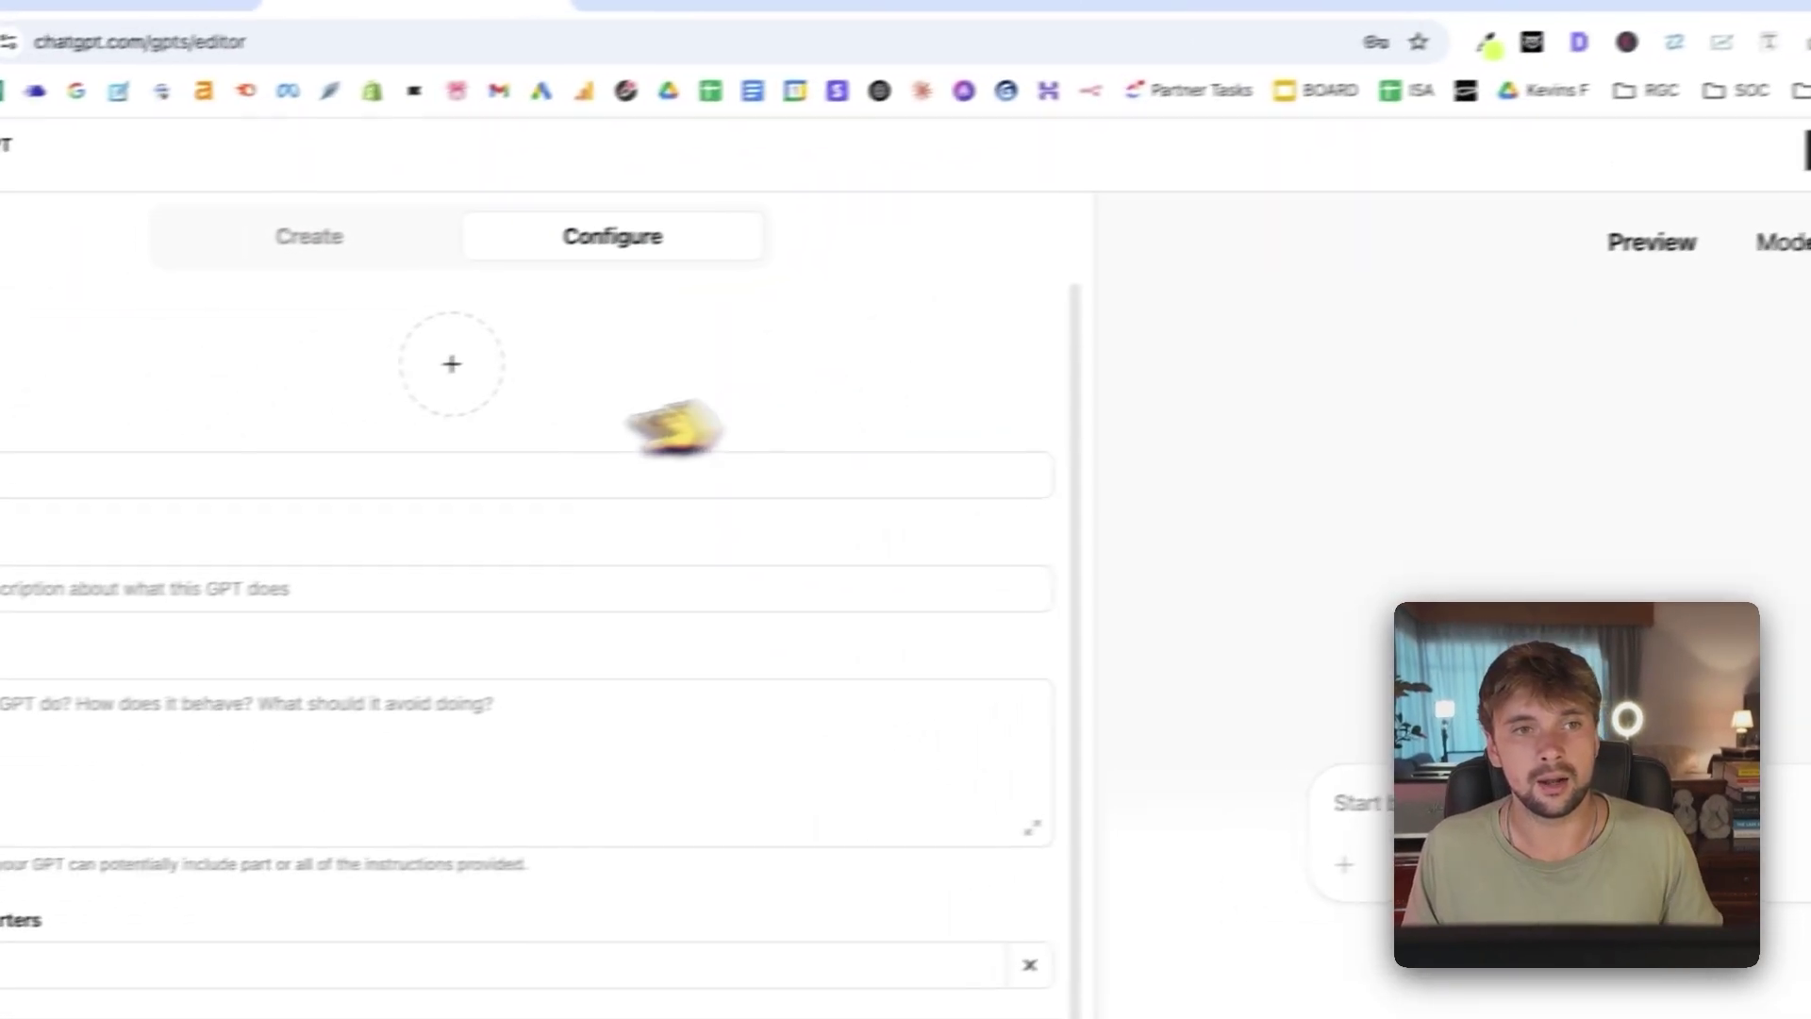
click(371, 395)
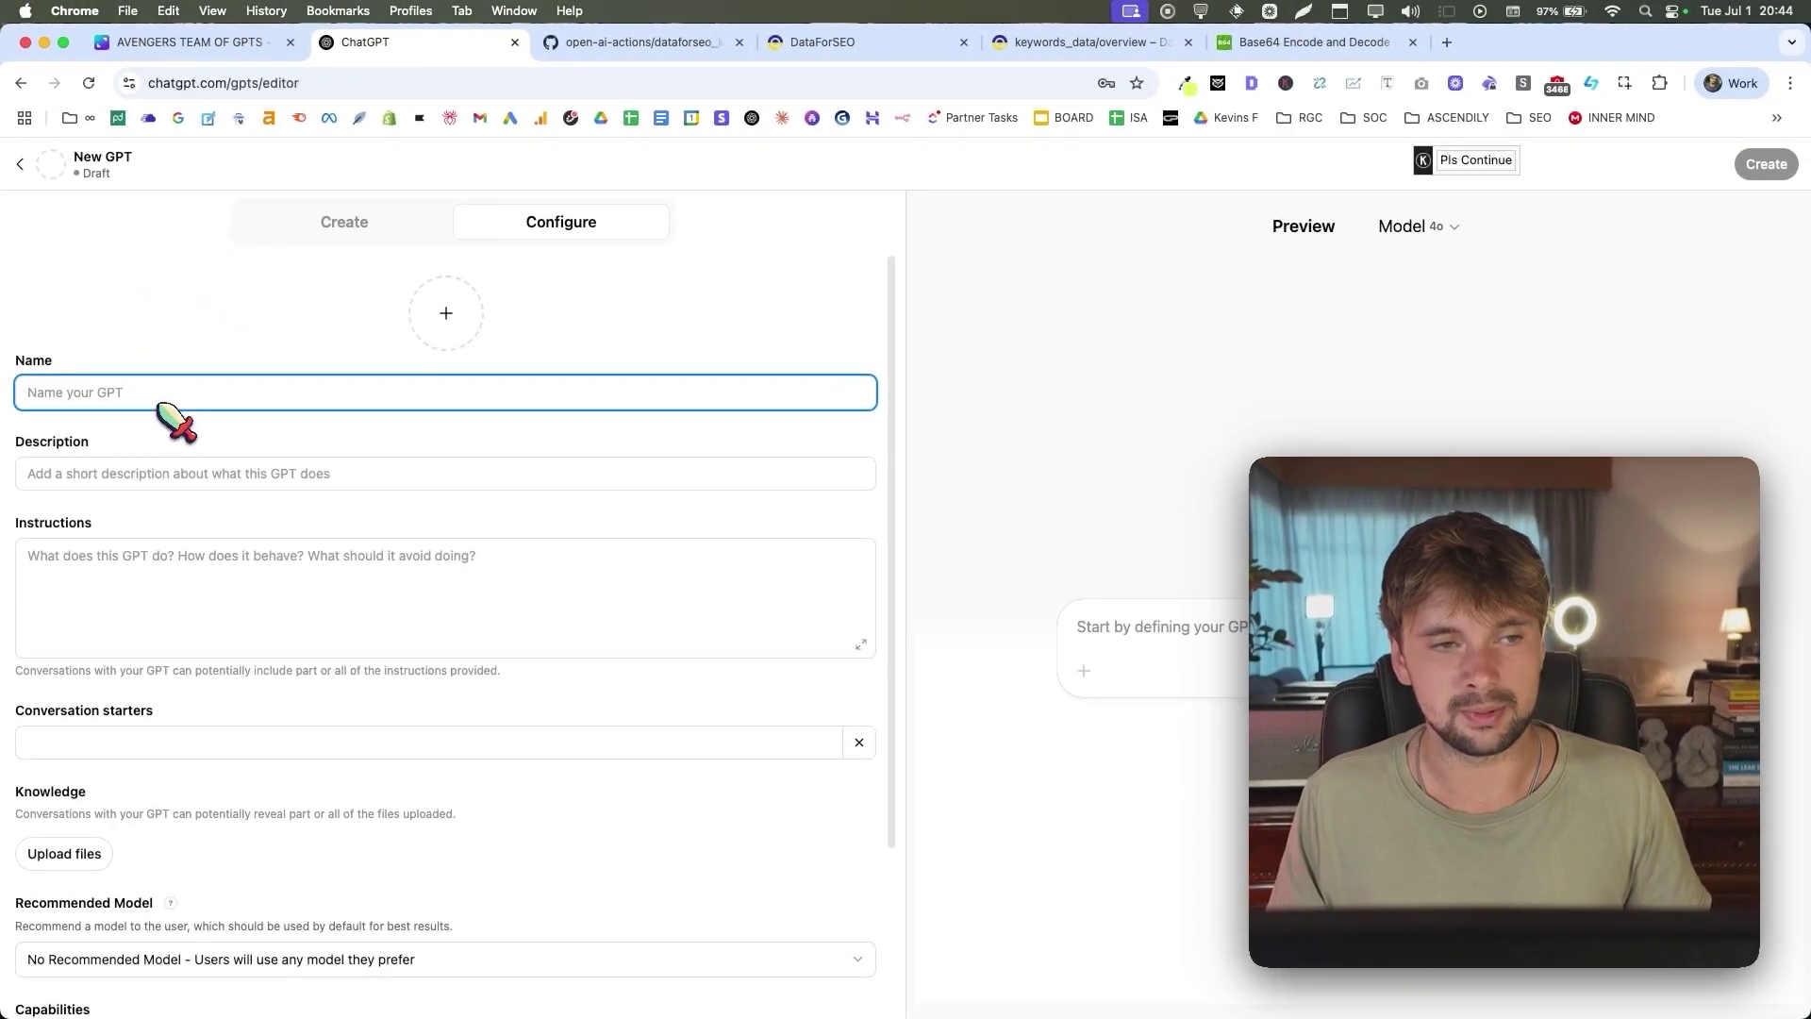
text(Keyword Data API)
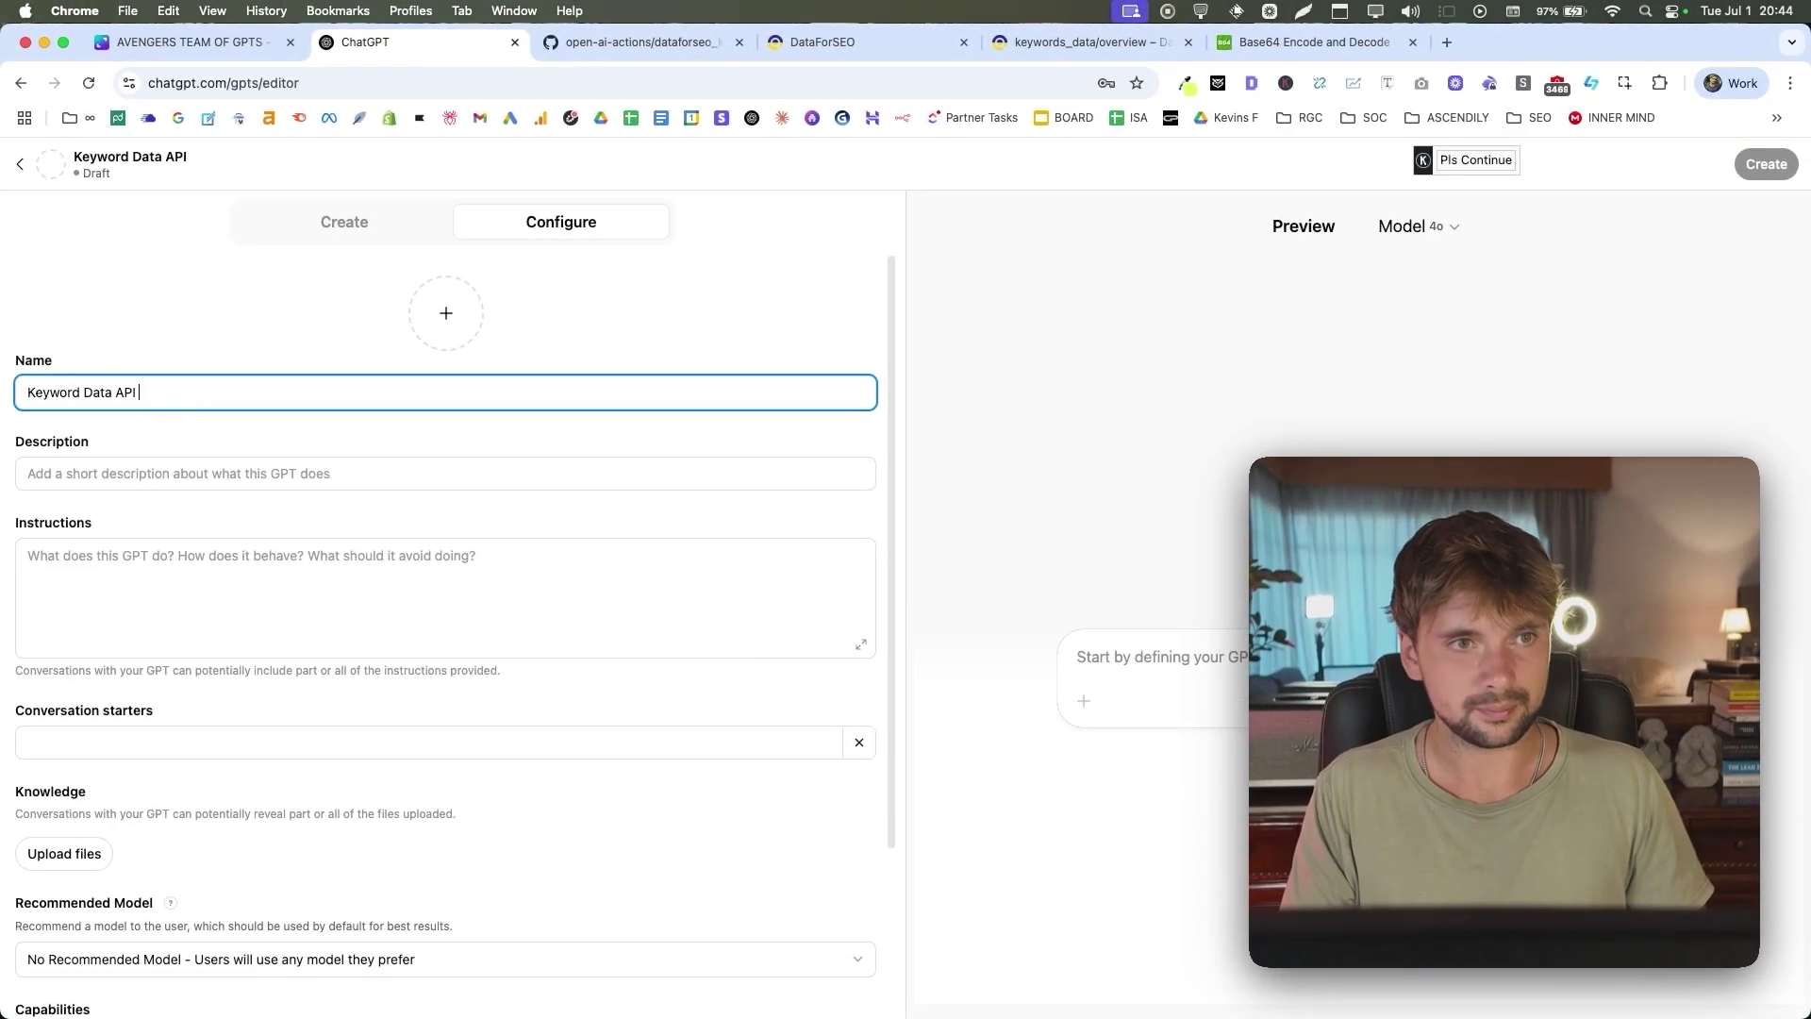
text( Researcher)
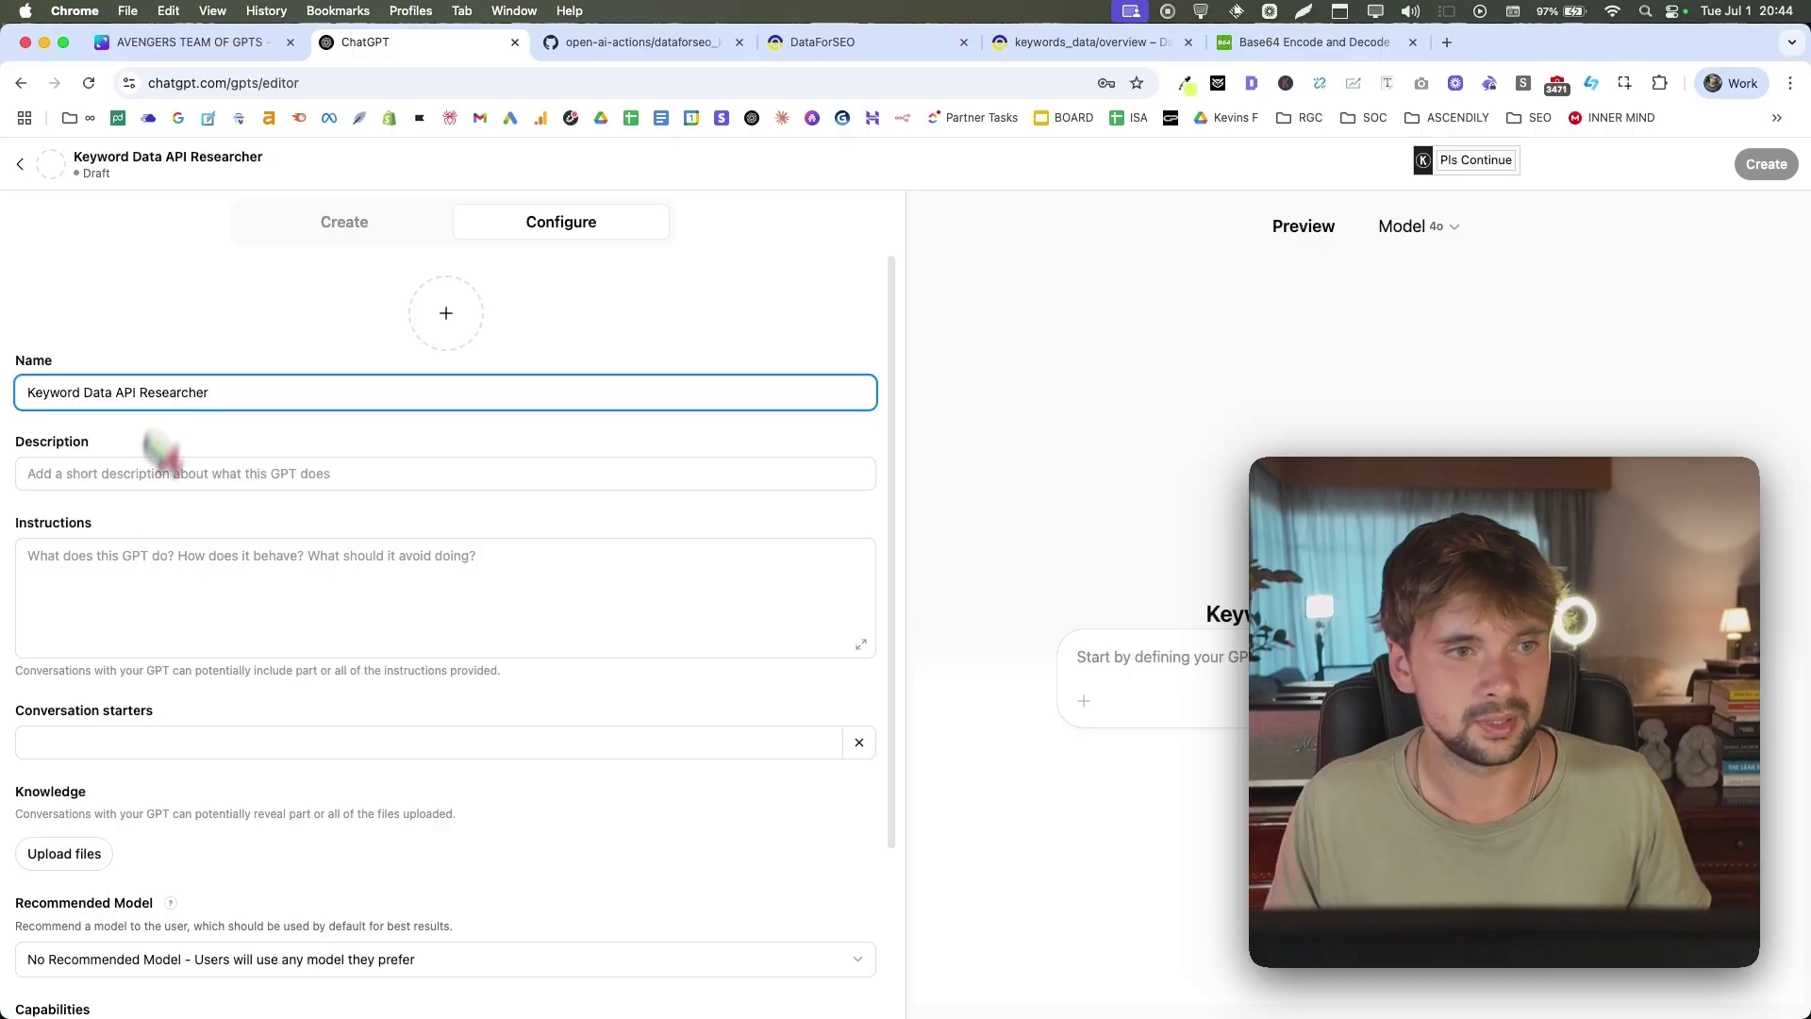
Copy the introductory text of DataForSEO's Keywords Data API overview, above Methods, into the GPT's instructions.
click(134, 618)
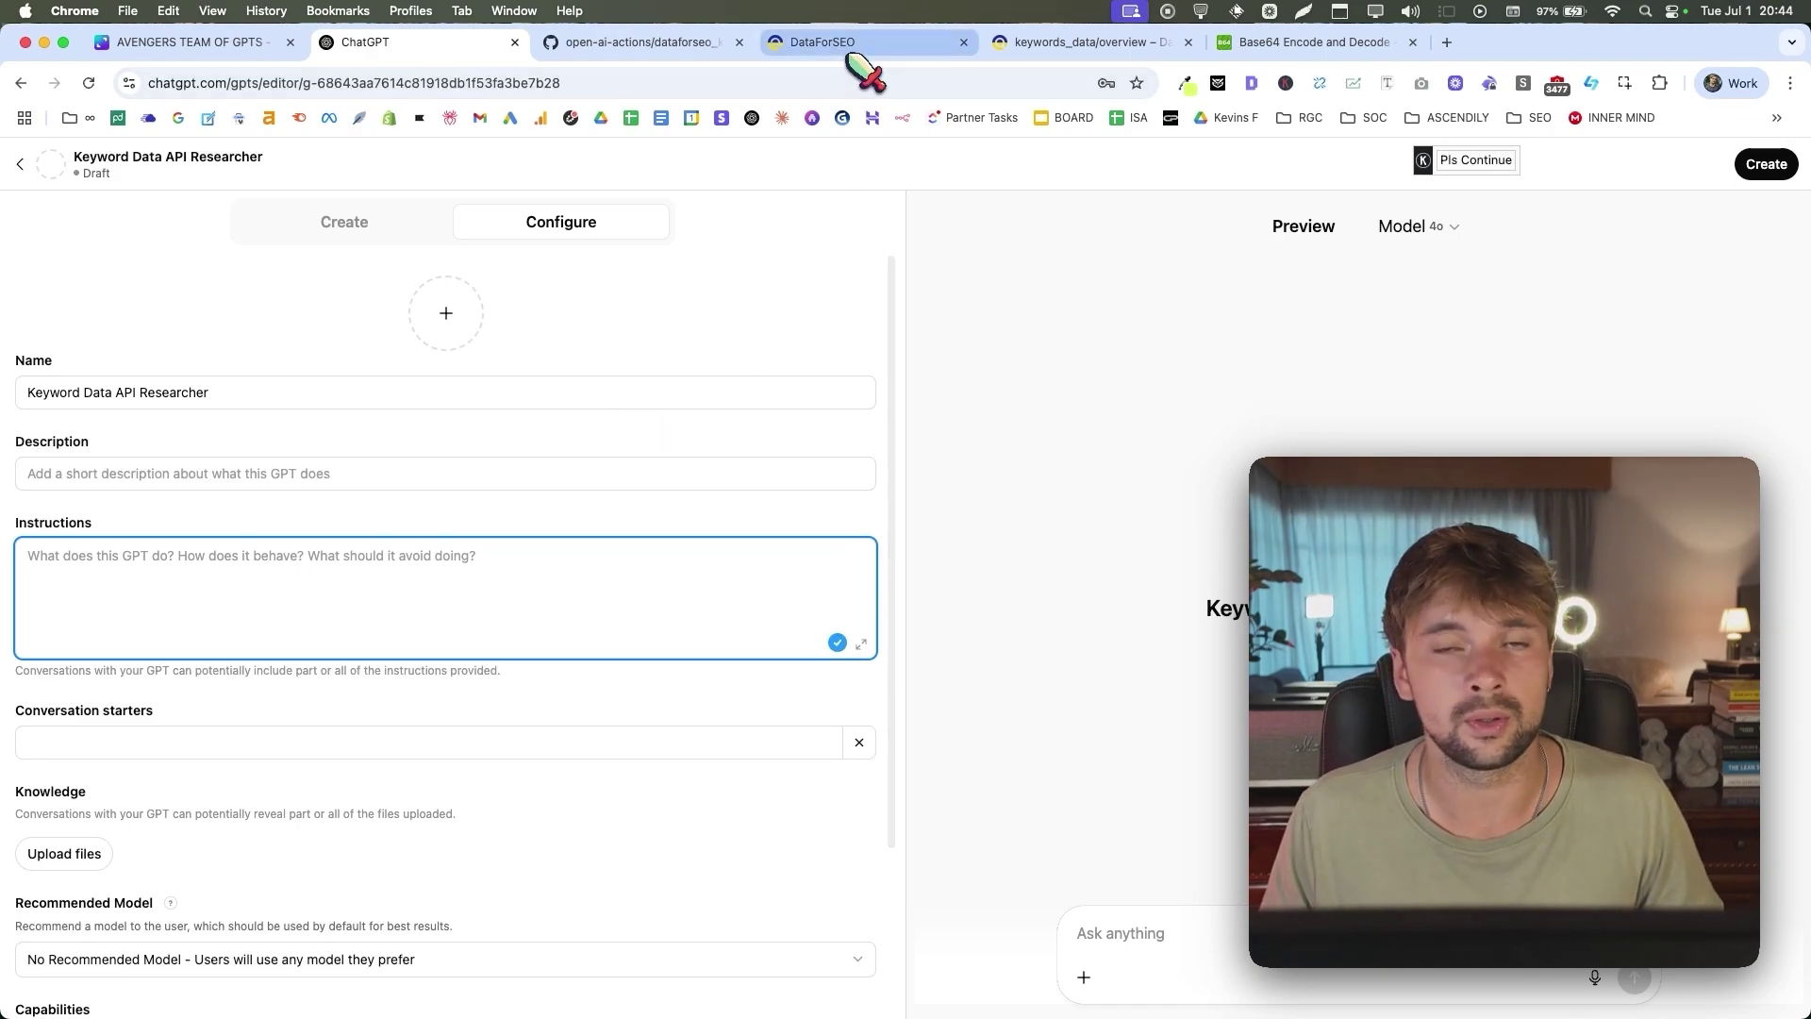
click(1076, 45)
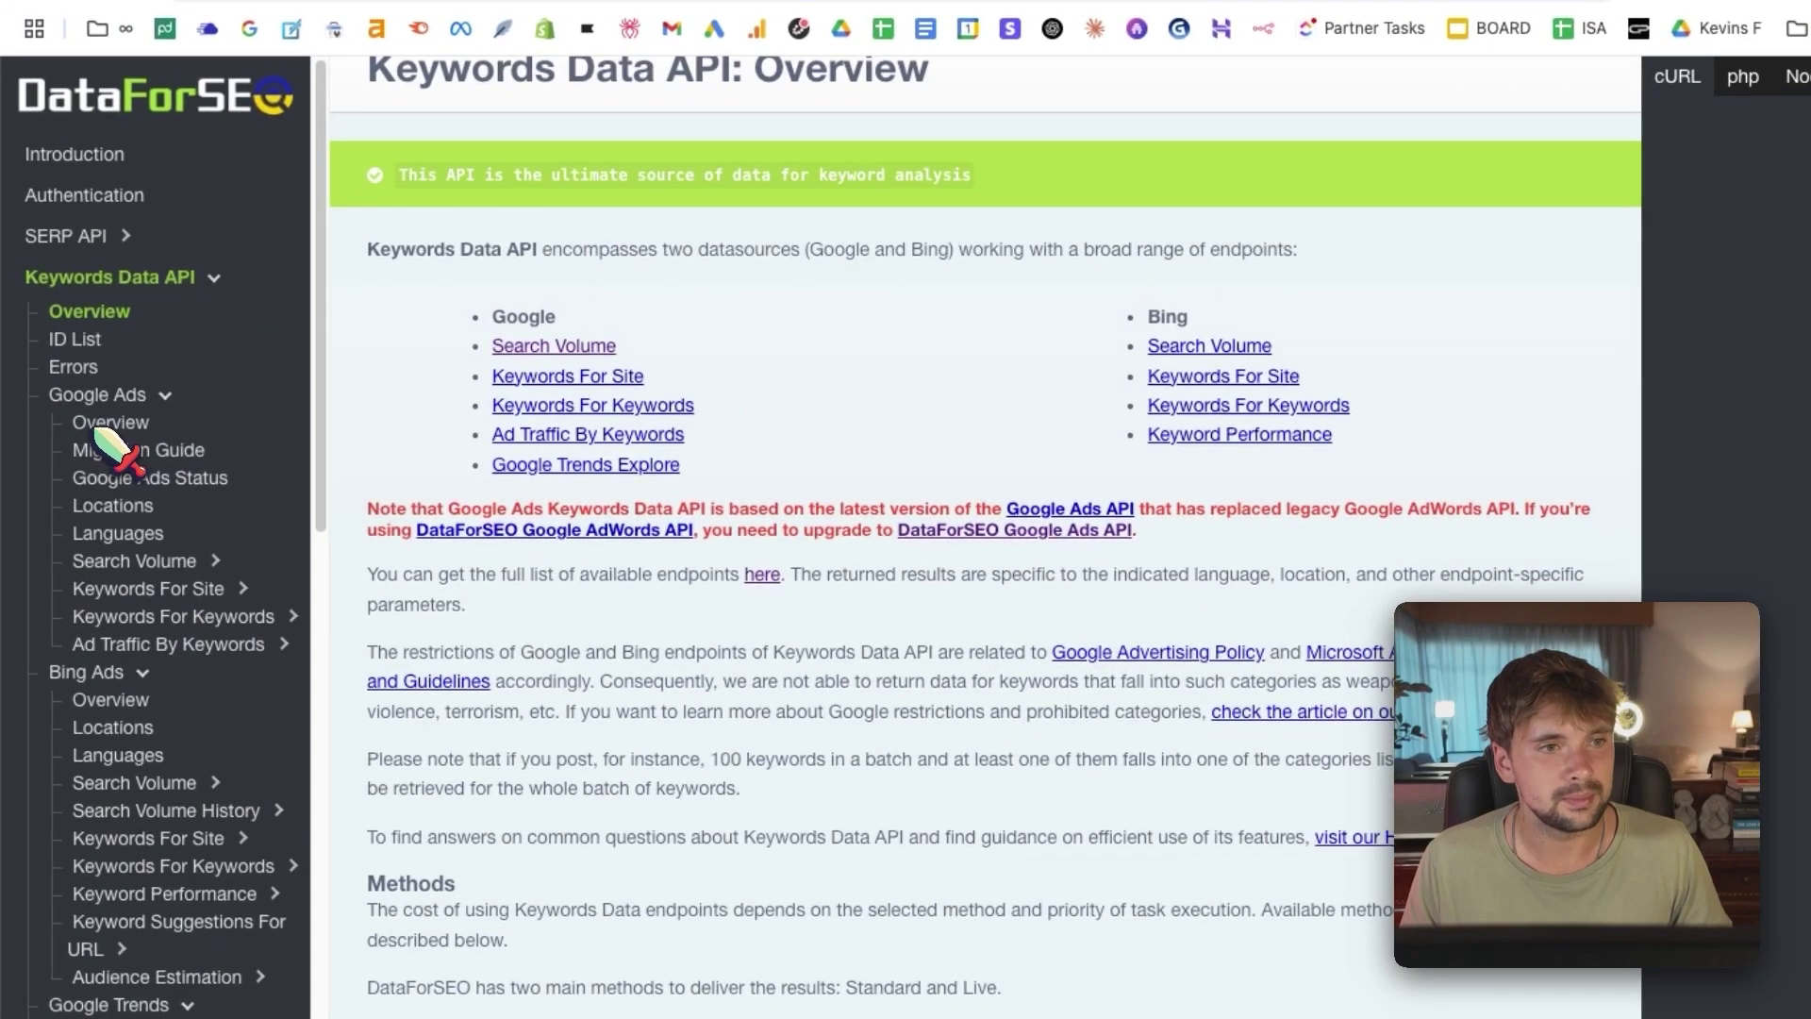
drag(389, 191, 1286, 844)
drag(913, 773, 1204, 772)
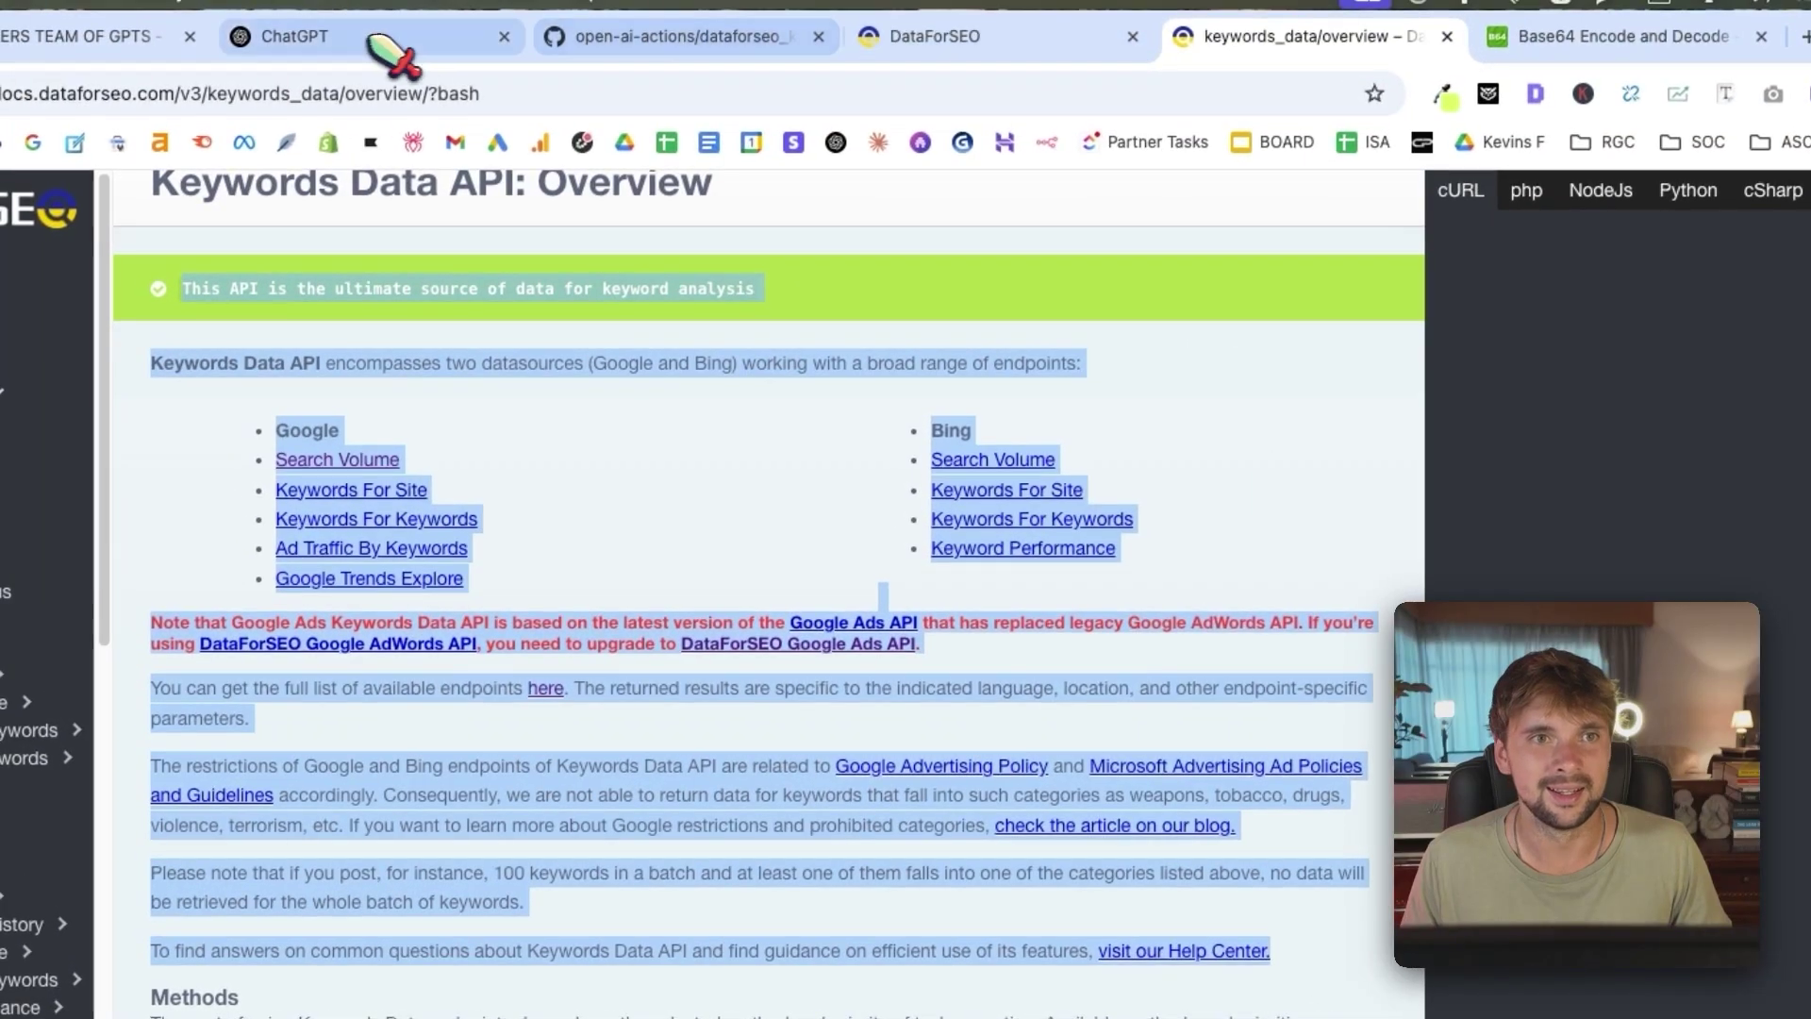
click(368, 36)
click(507, 769)
key(super+v)
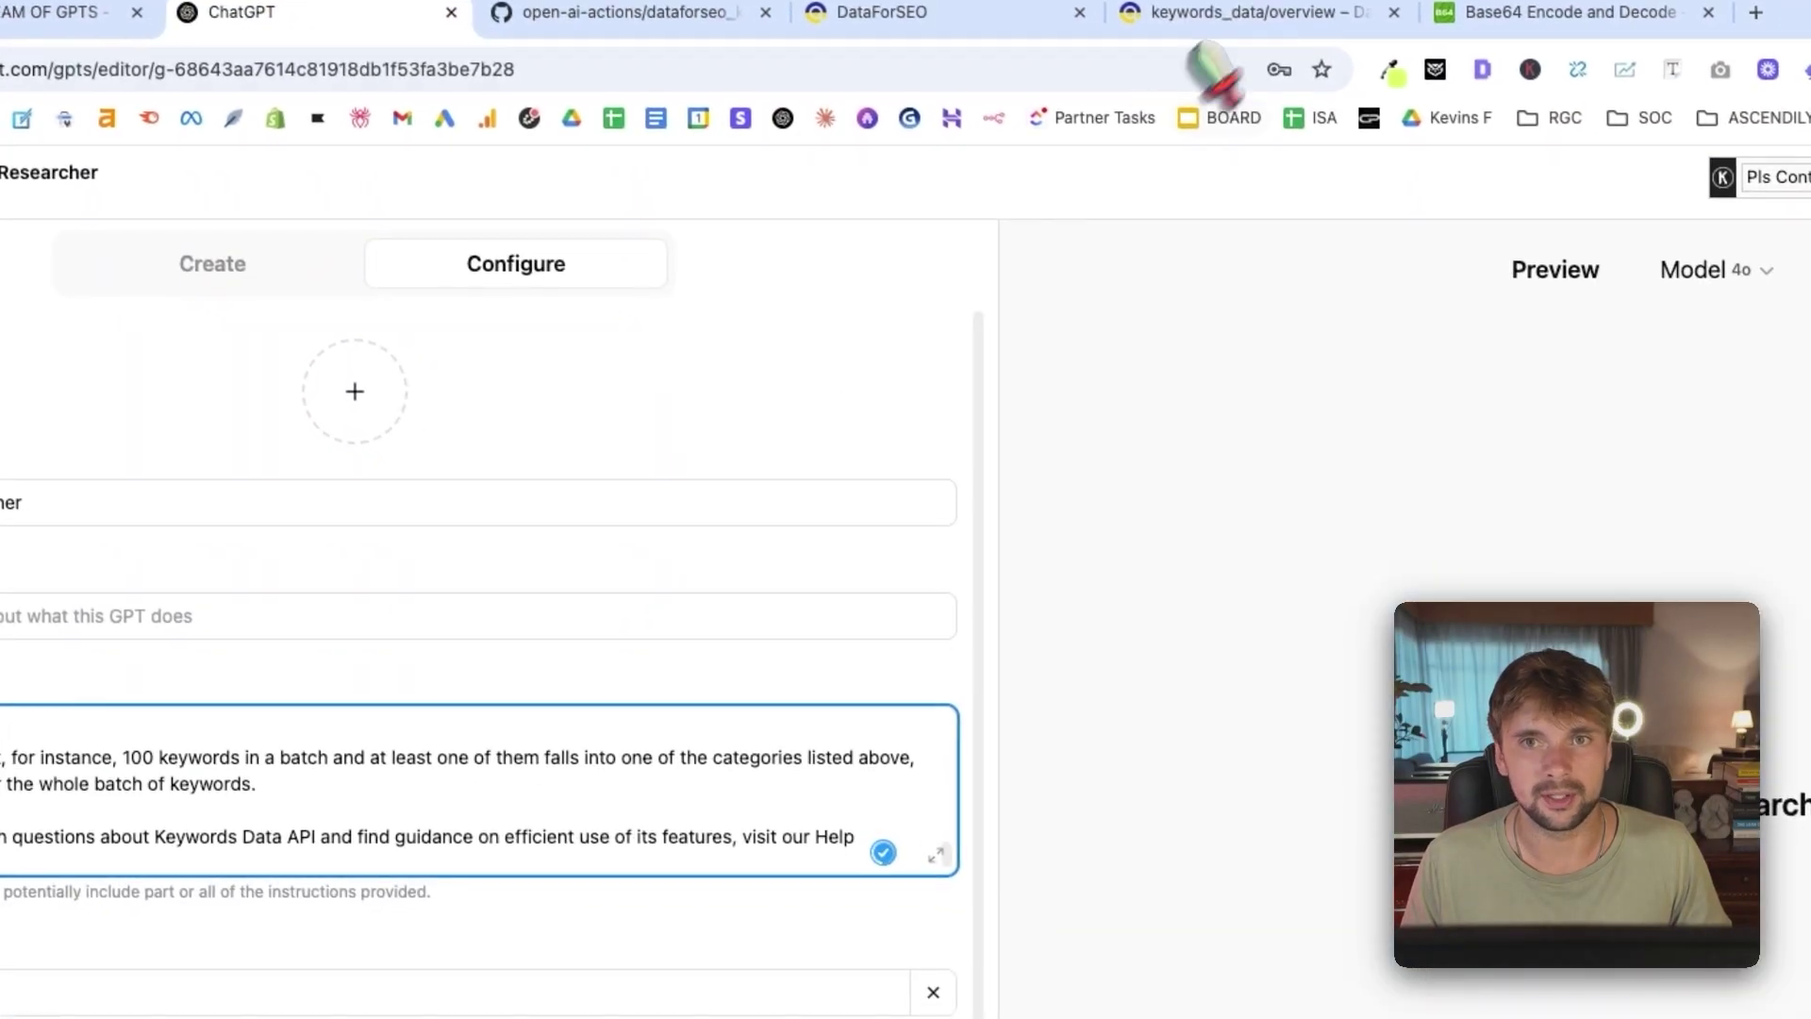
Append the introductory text of DataForSEO's Google Ads overview page to the GPT's instructions.
click(1302, 35)
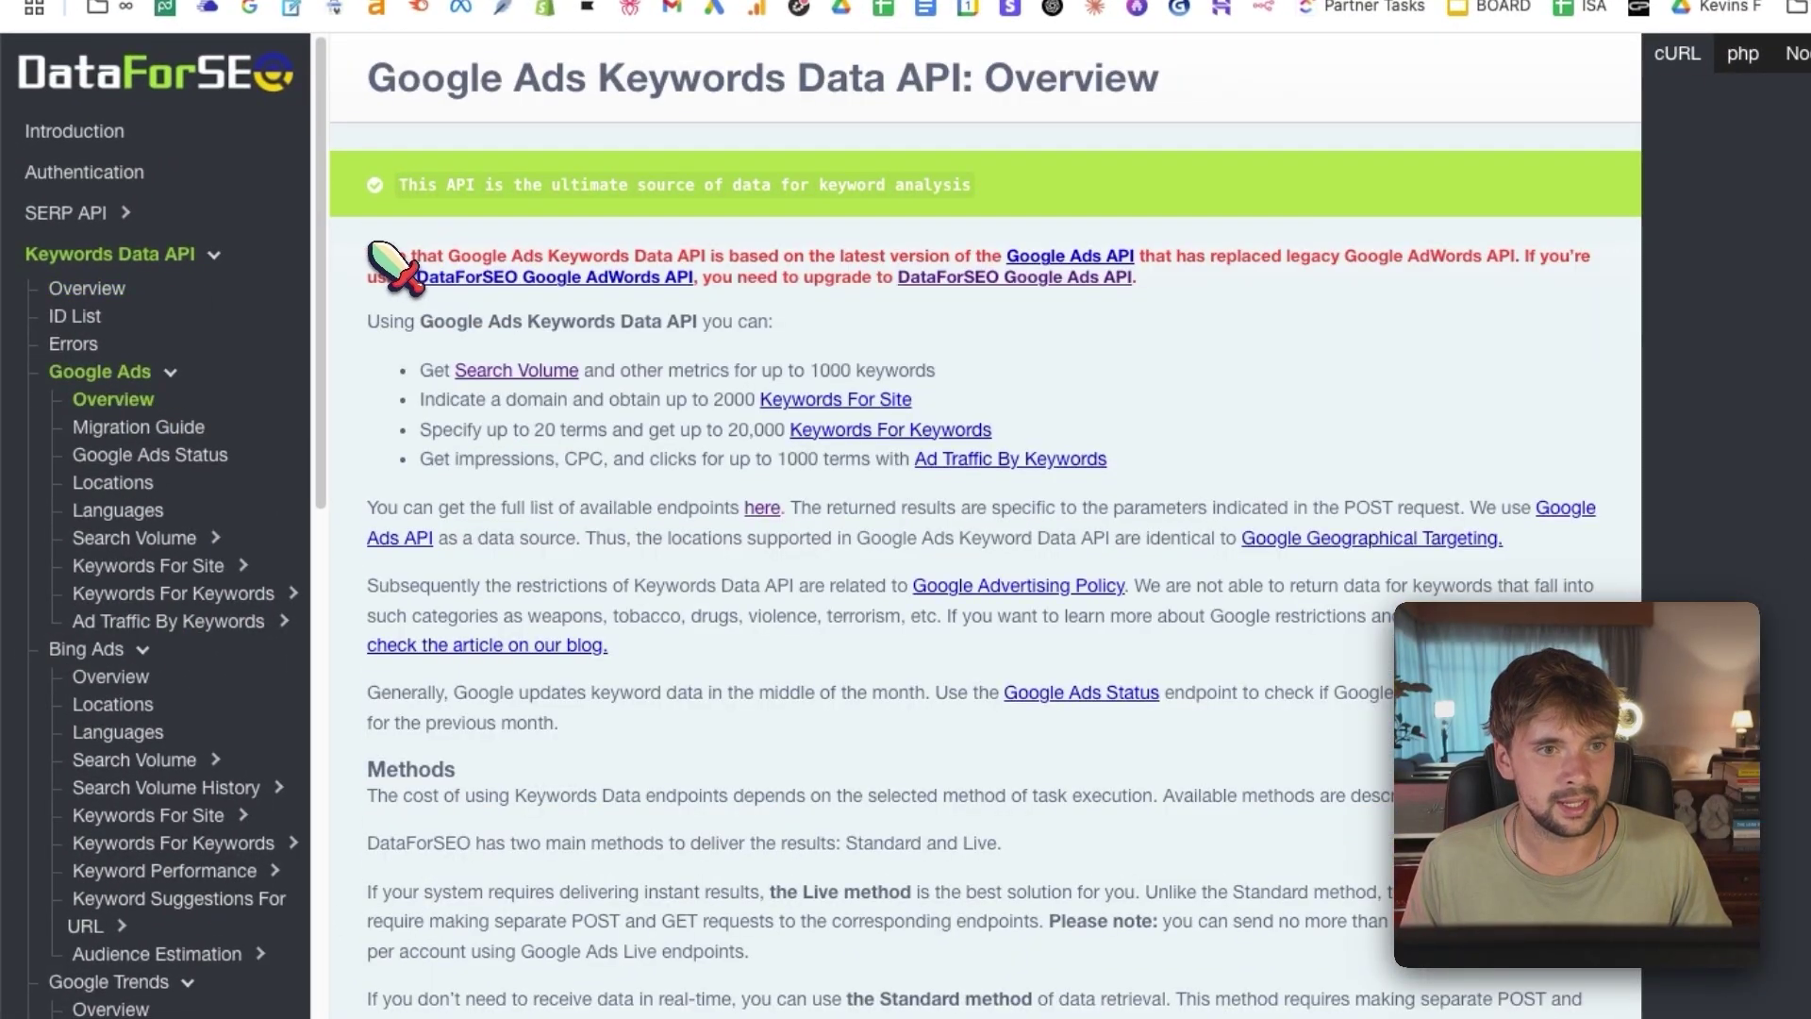
drag(369, 245, 1243, 851)
key(super+c)
click(547, 37)
click(556, 26)
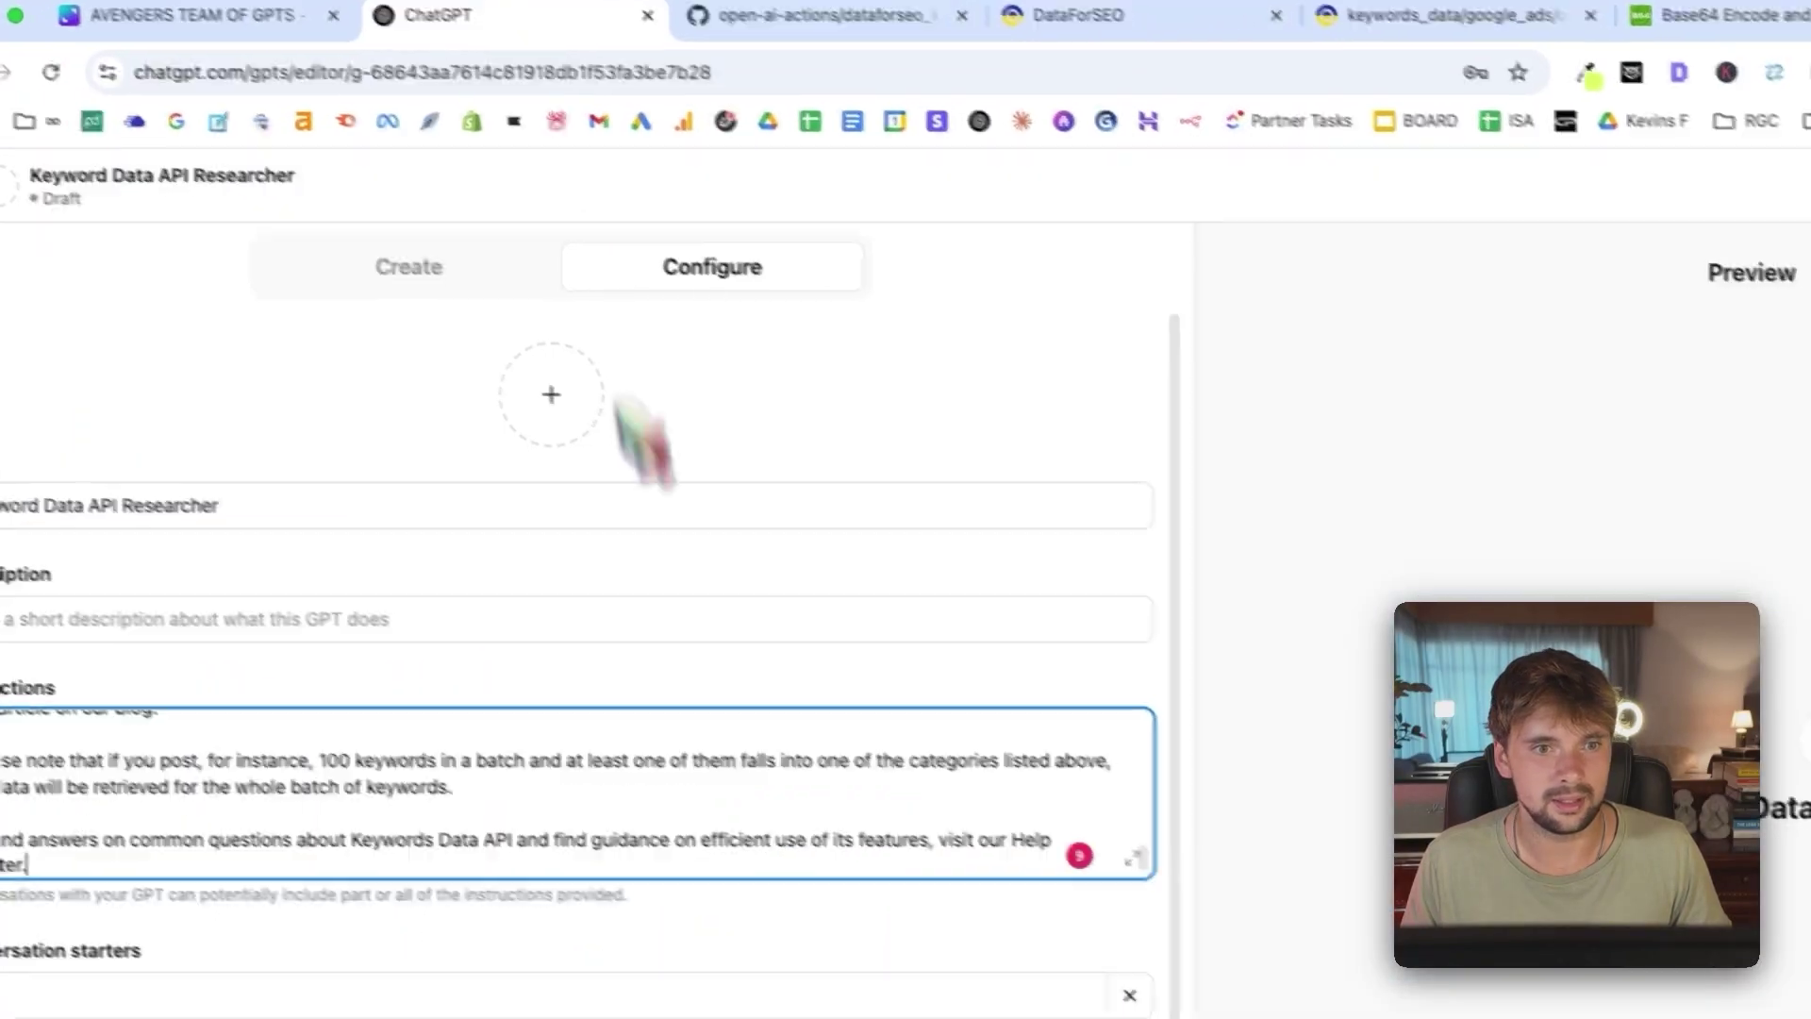
key(super+v)
Append the Bing Keywords Data API overview text, up to the Methods heading, to the GPT's instructions.
click(1264, 64)
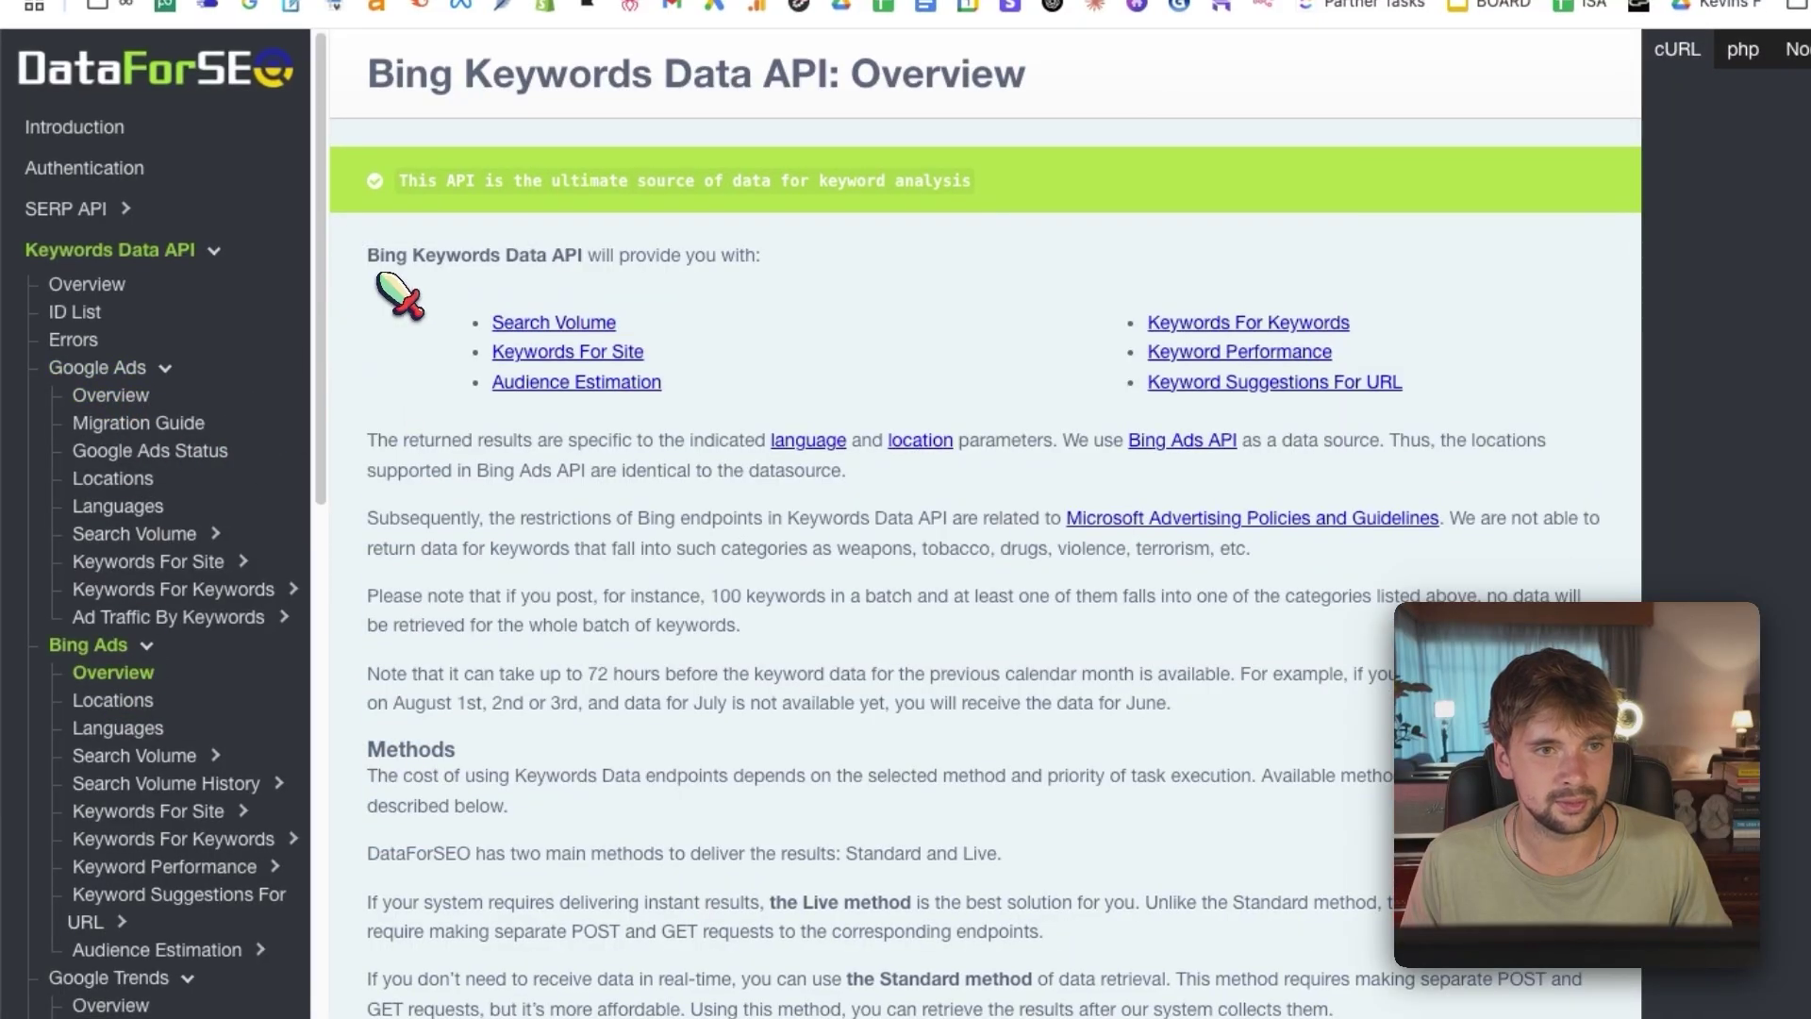
drag(367, 255, 1222, 754)
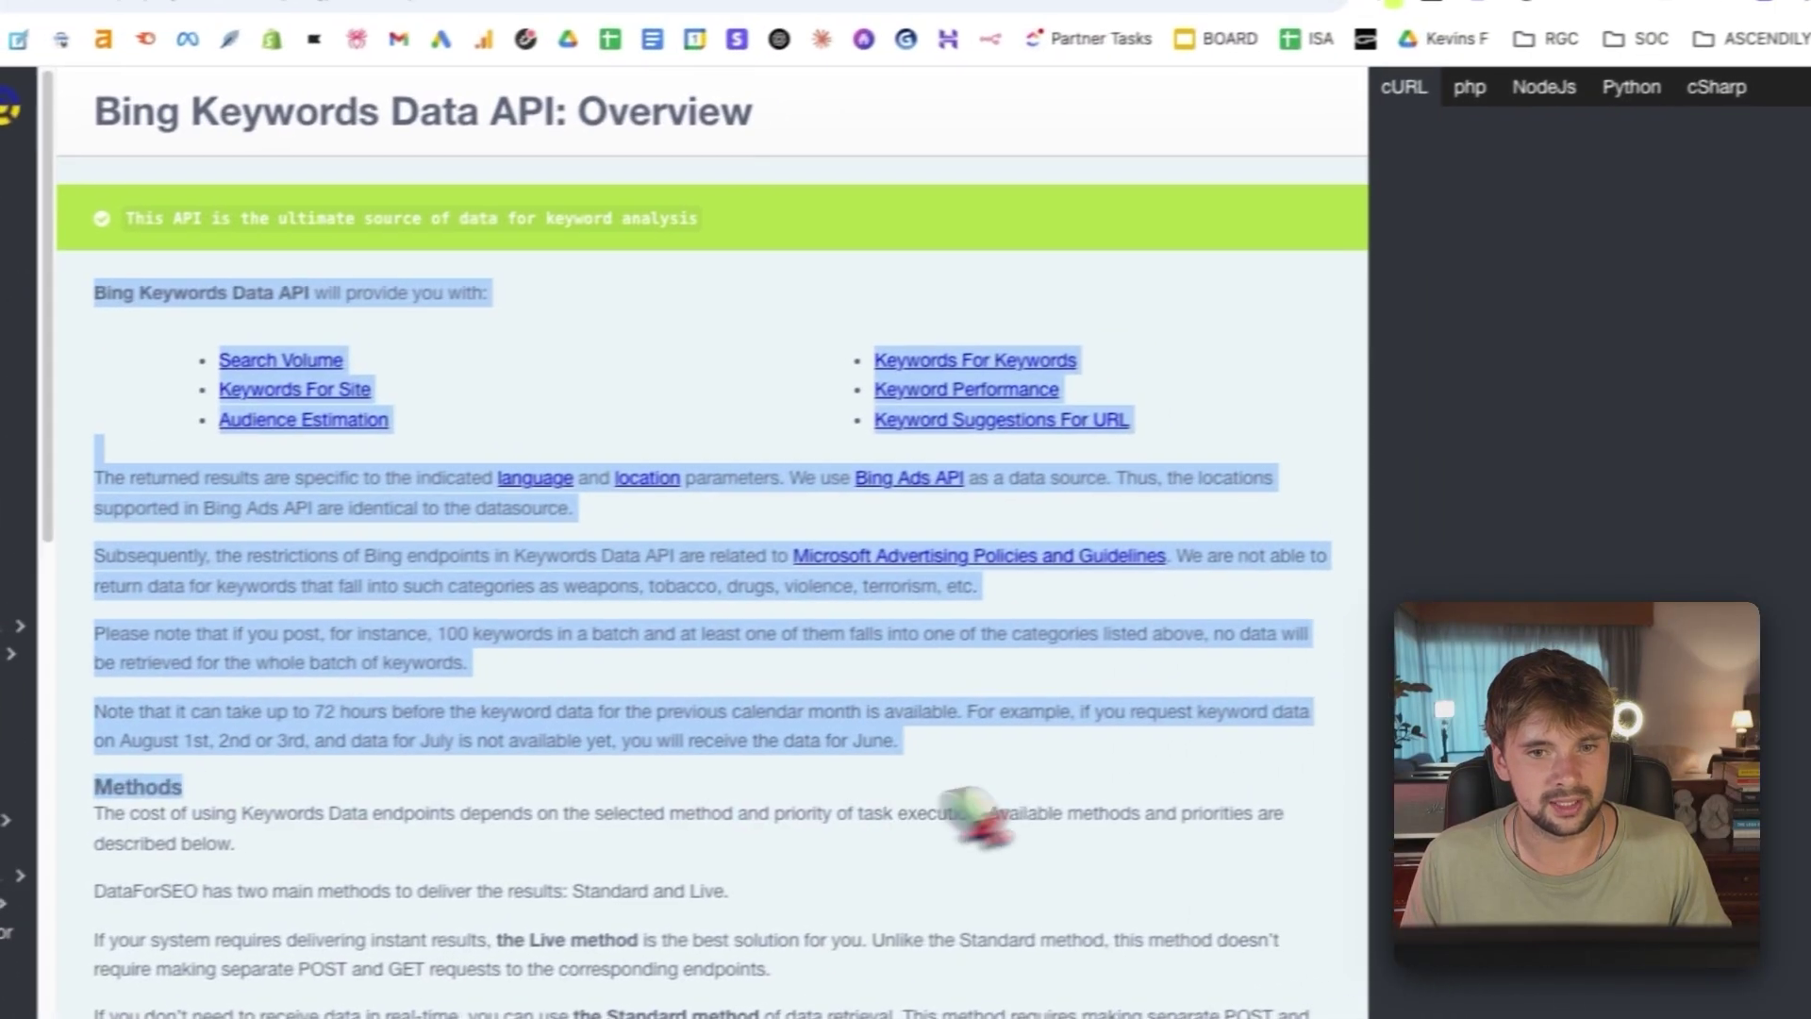
drag(945, 790, 1000, 746)
key(super+c)
click(483, 37)
key(super+v)
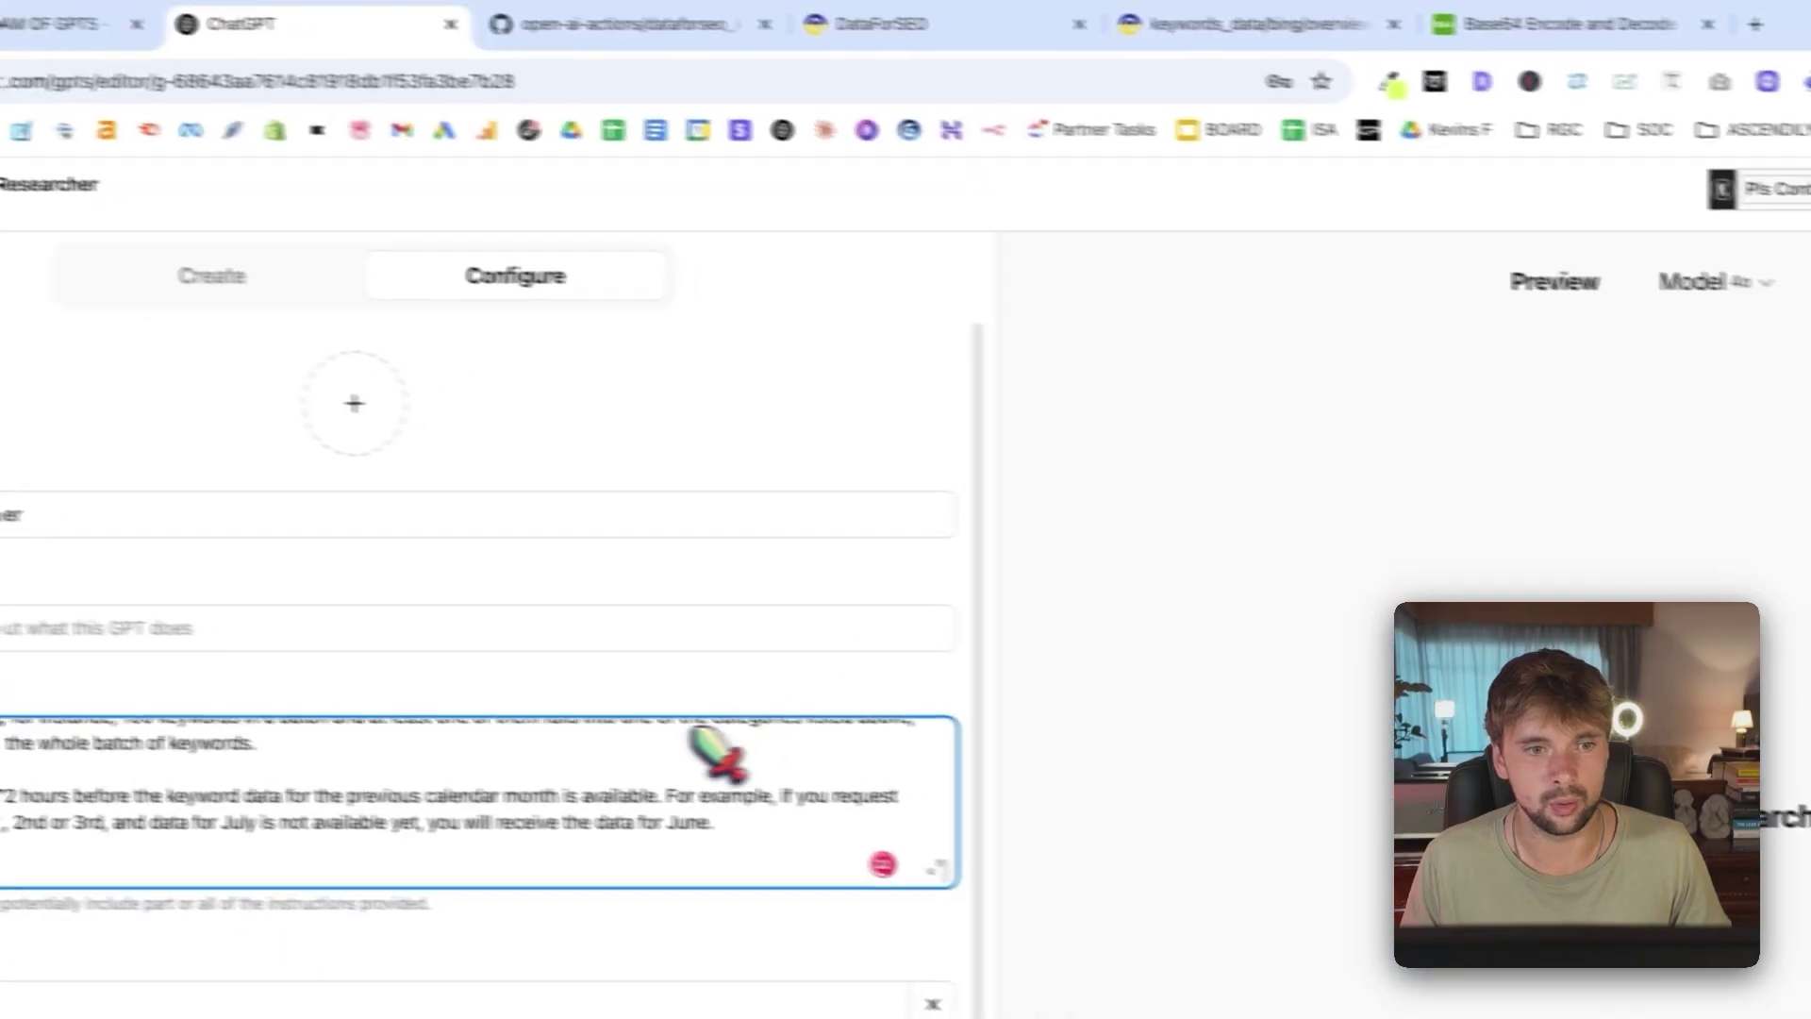
Append the Google Trends API overview text, up to the Methods heading, to the GPT's instructions.
click(1245, 23)
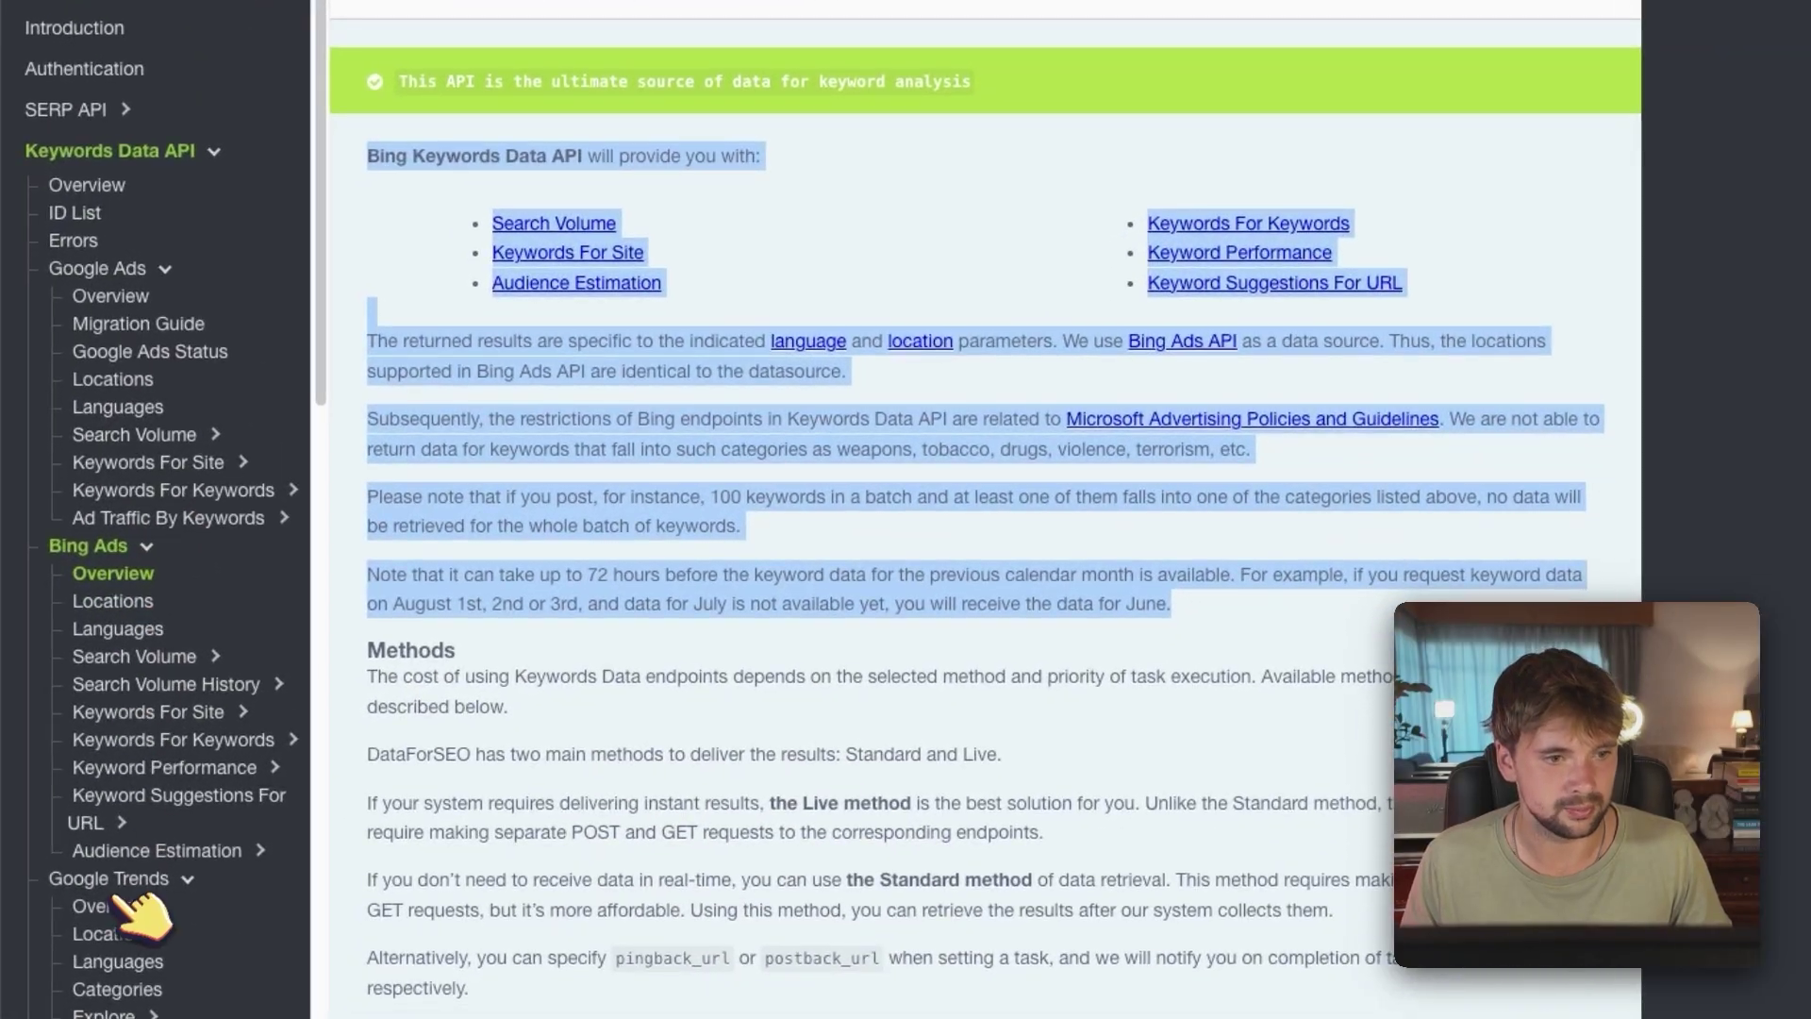
click(113, 906)
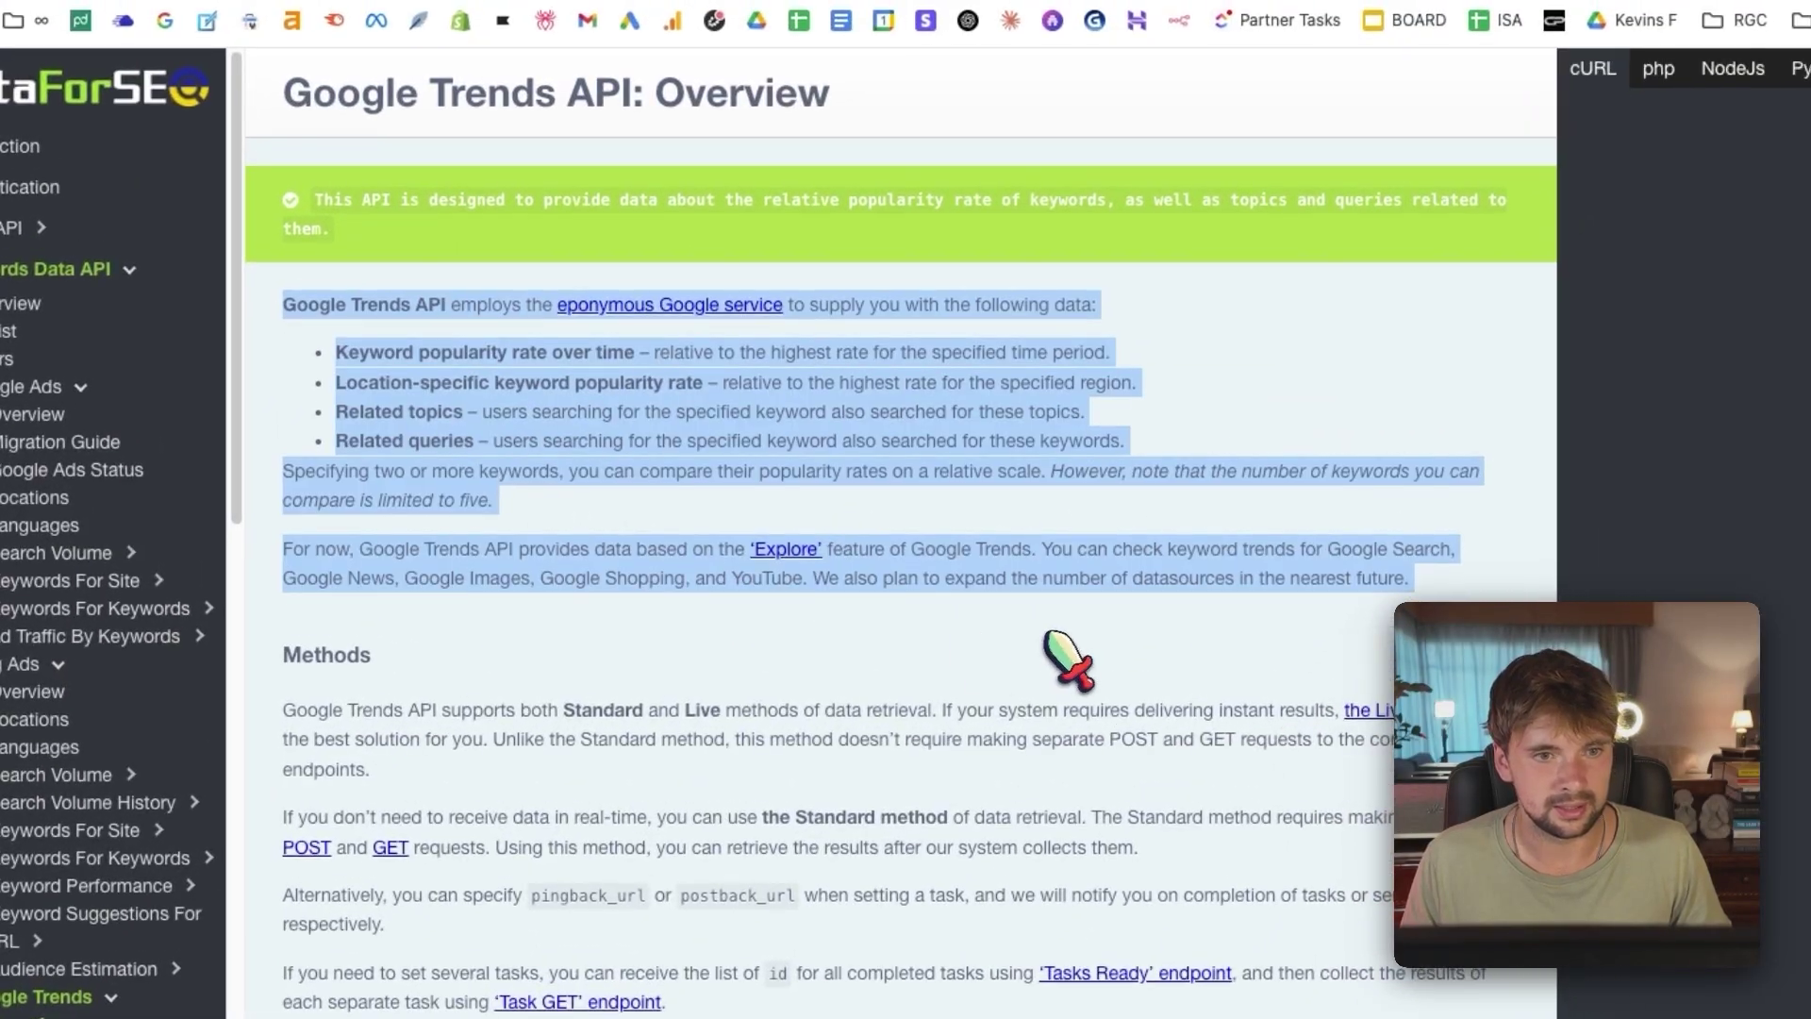
drag(1404, 587, 441, 325)
drag(281, 305, 1338, 558)
drag(1231, 647, 1303, 684)
click(269, 23)
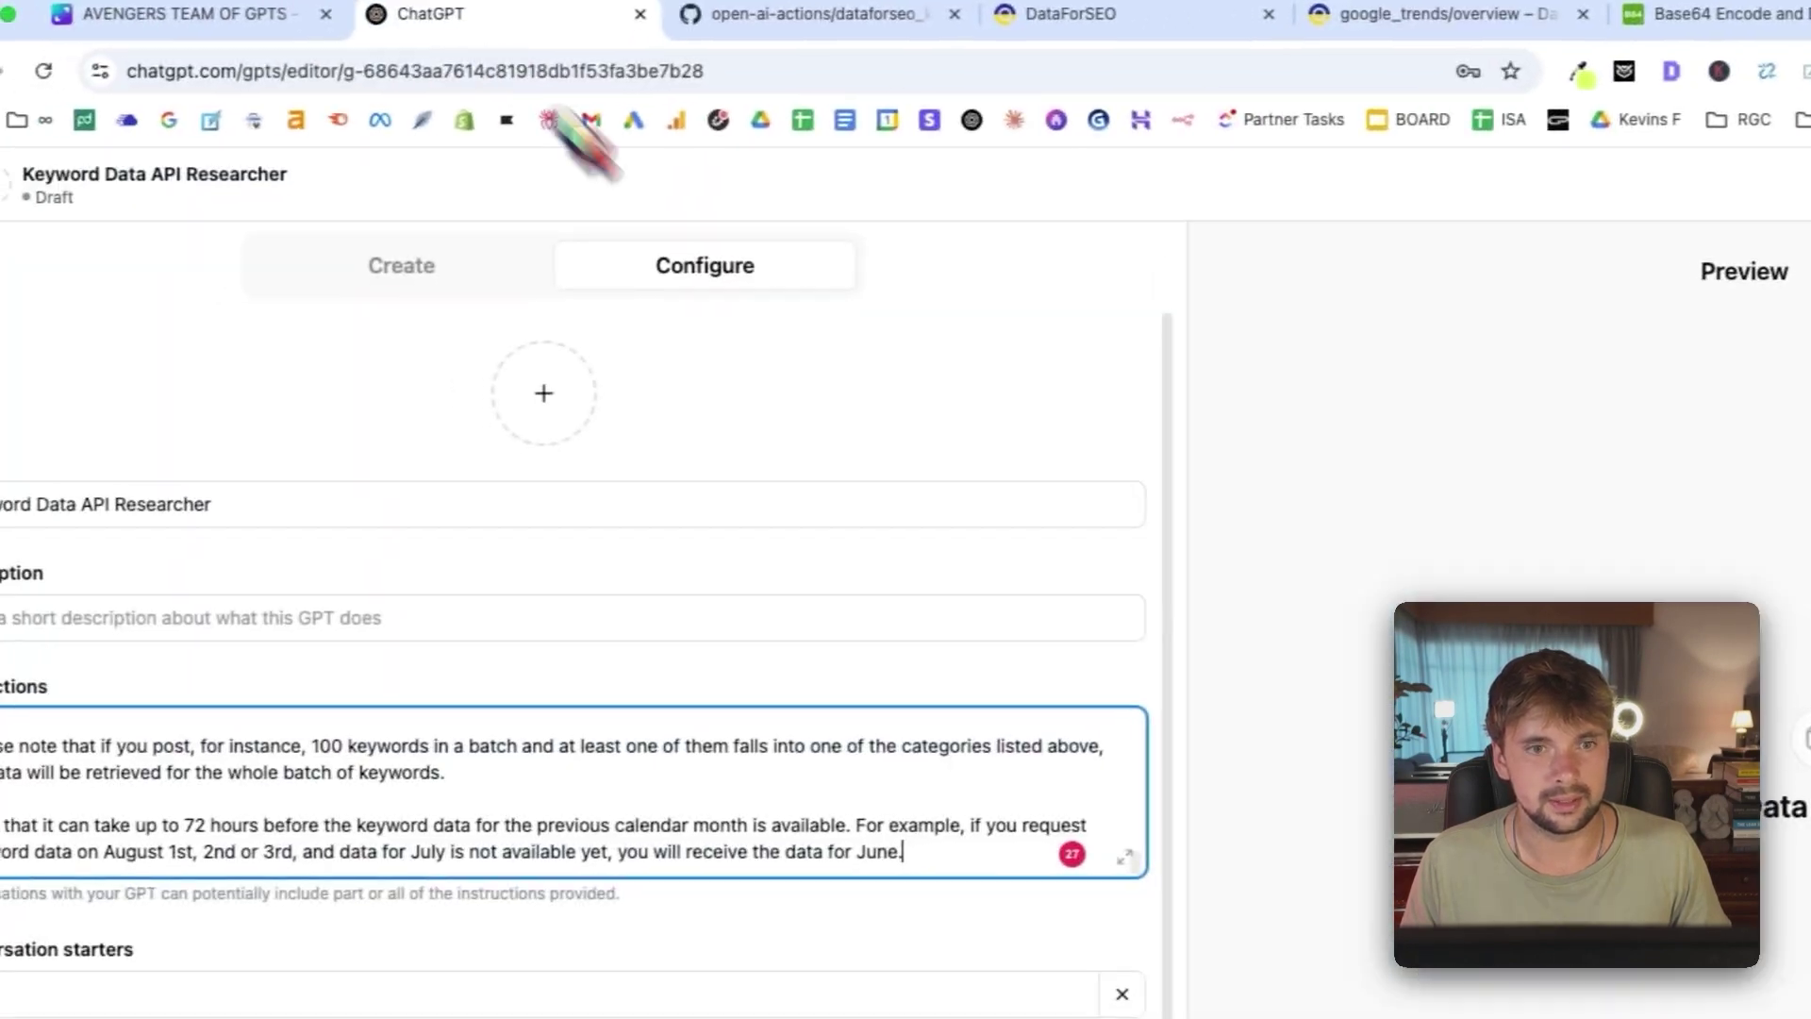
key(ctrl+v)
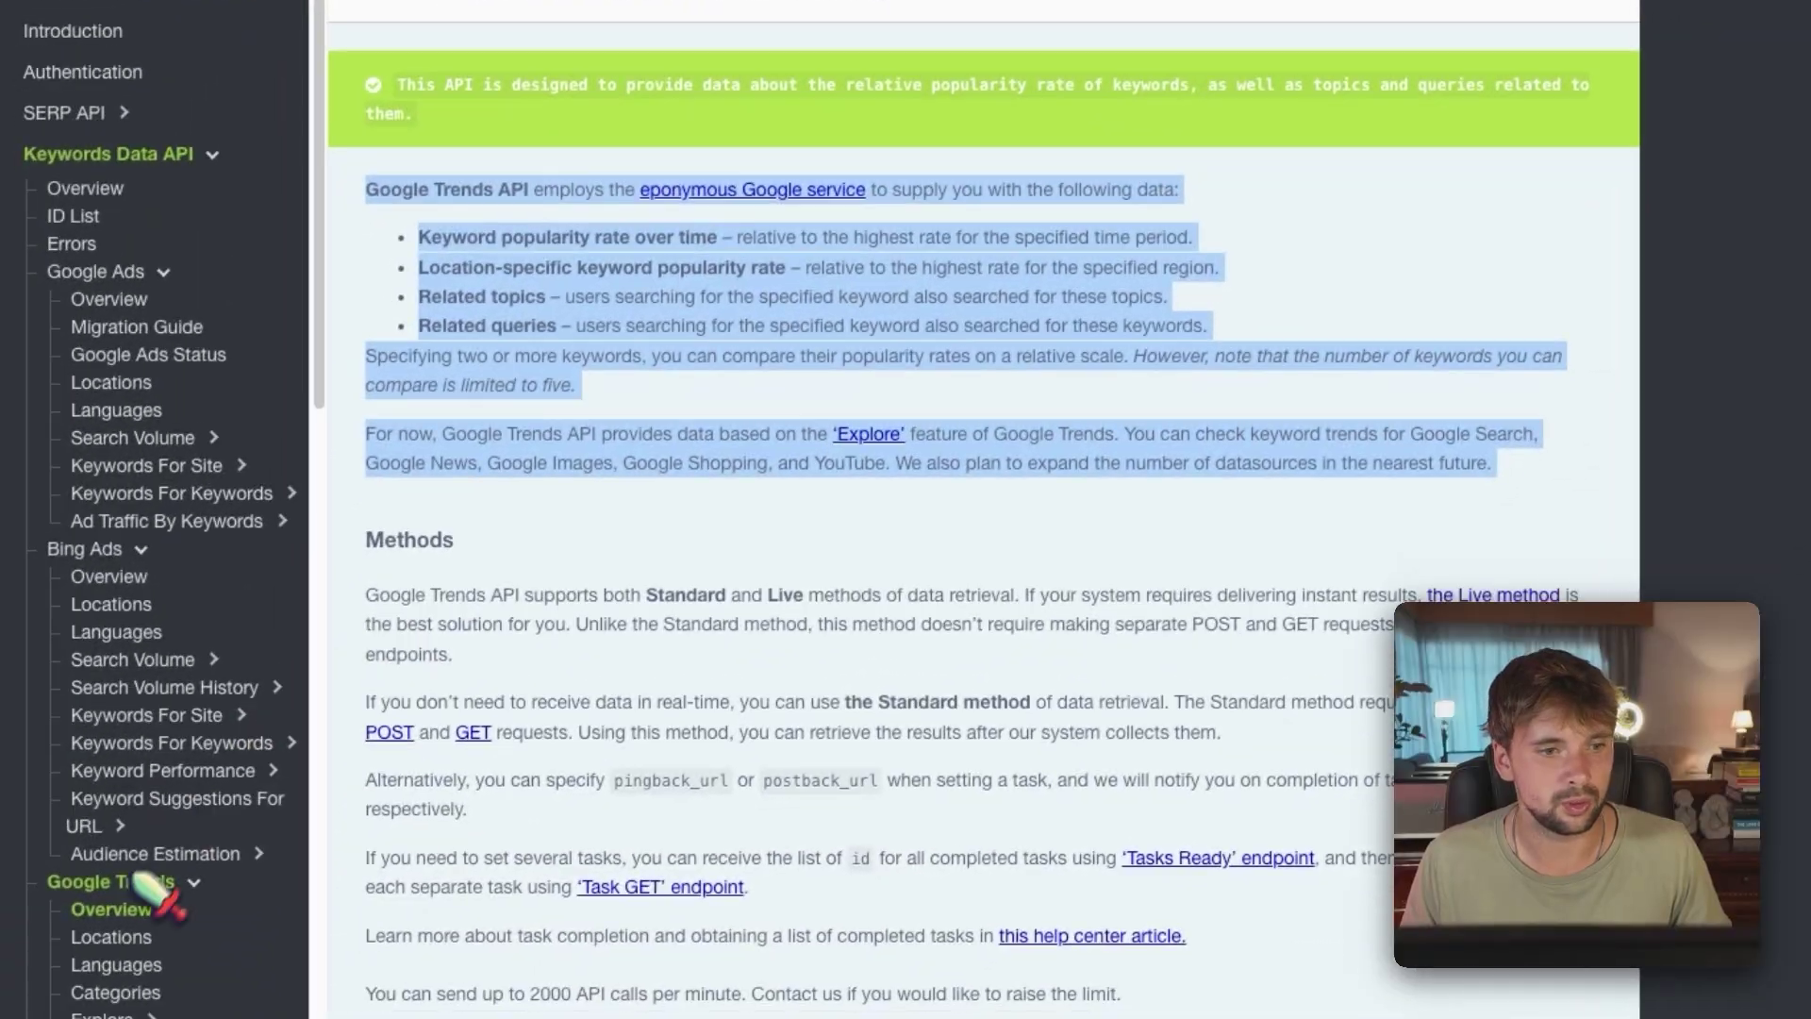
Append the DataForSEO Trends API overview, from its introduction through "How our algorithm works", to the GPT's instructions.
click(123, 577)
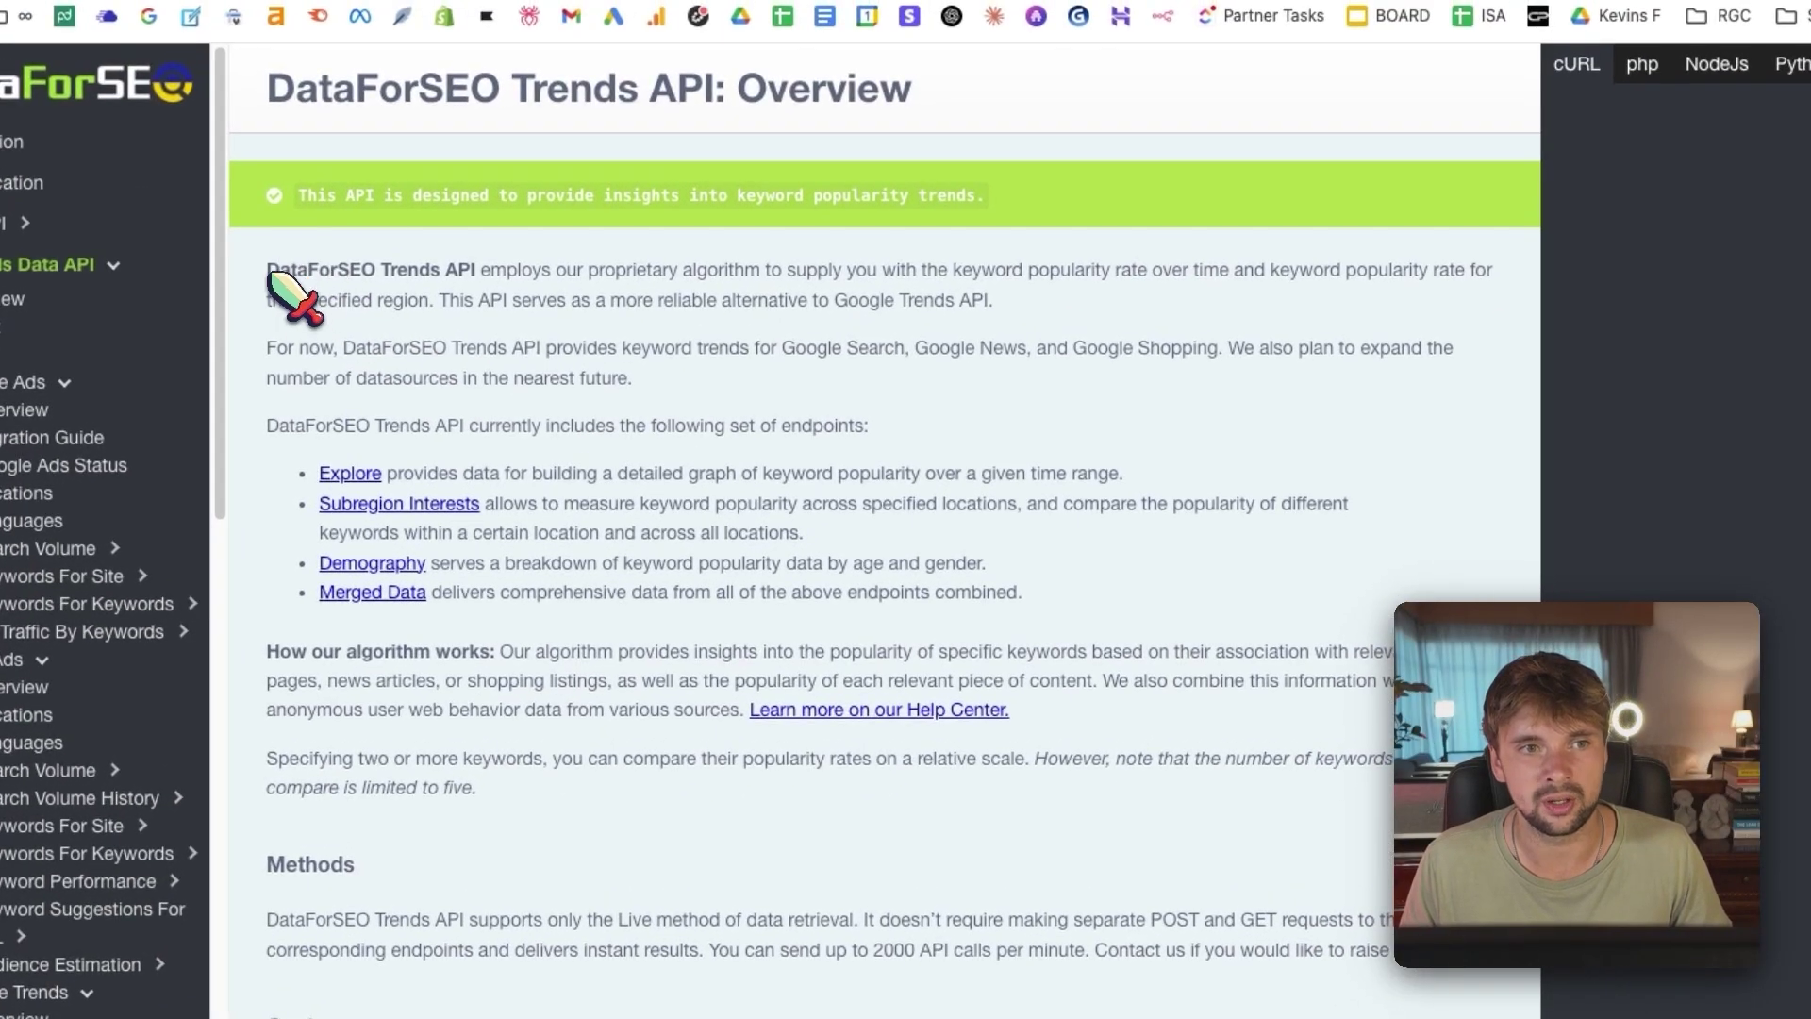
drag(270, 273, 658, 609)
drag(271, 273, 1204, 738)
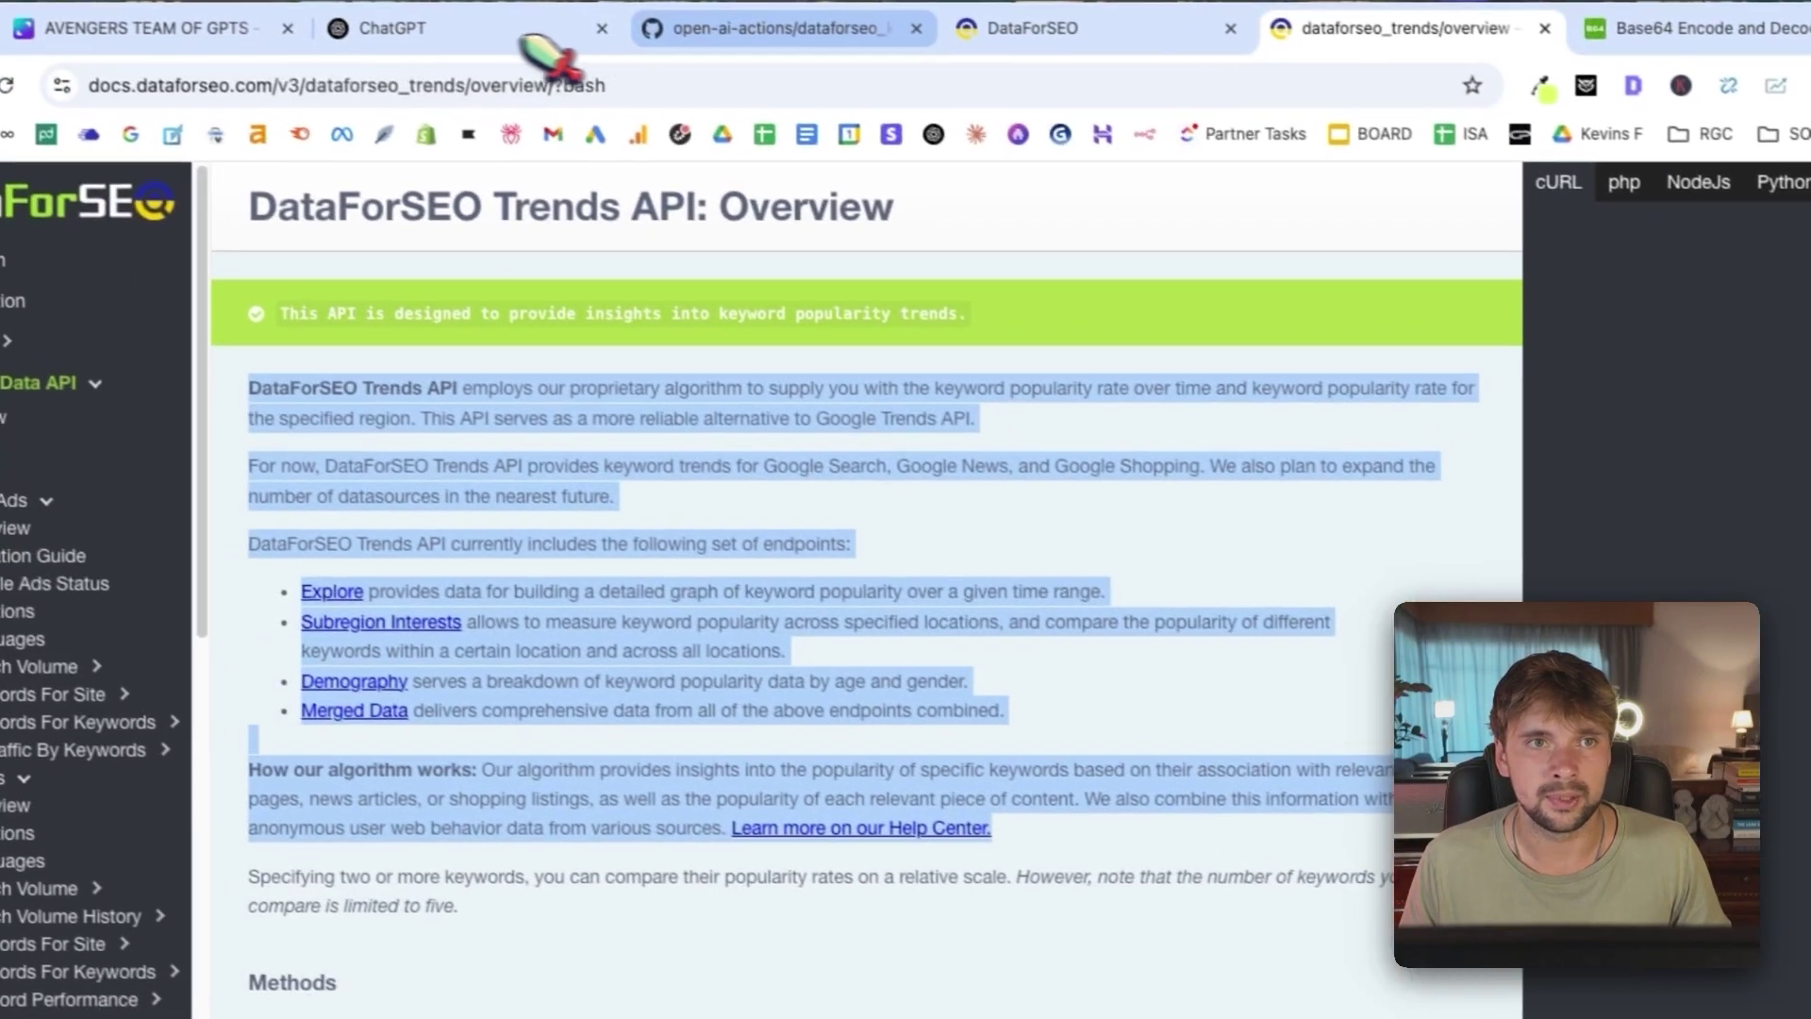
click(519, 34)
key(super+v)
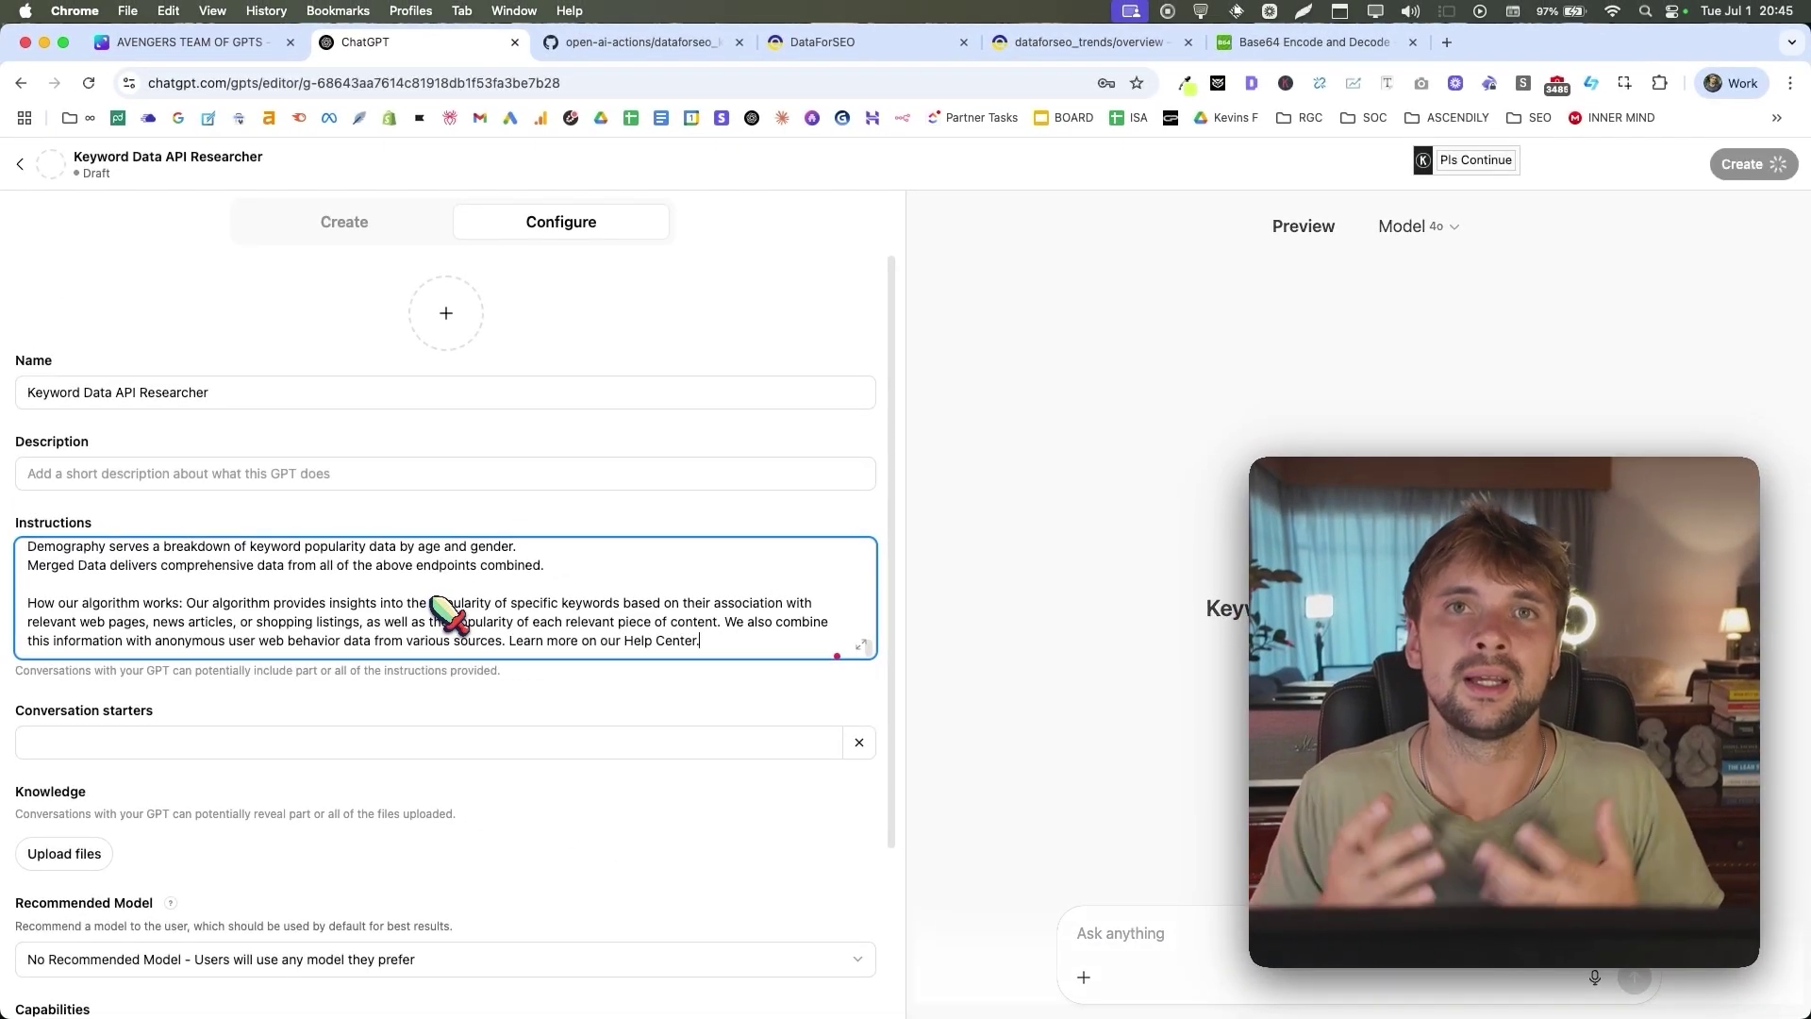
Try switching off the GPT's 4o Image Generation and Canvas capabilities, and restore both.
scroll(538, 631, down, 3)
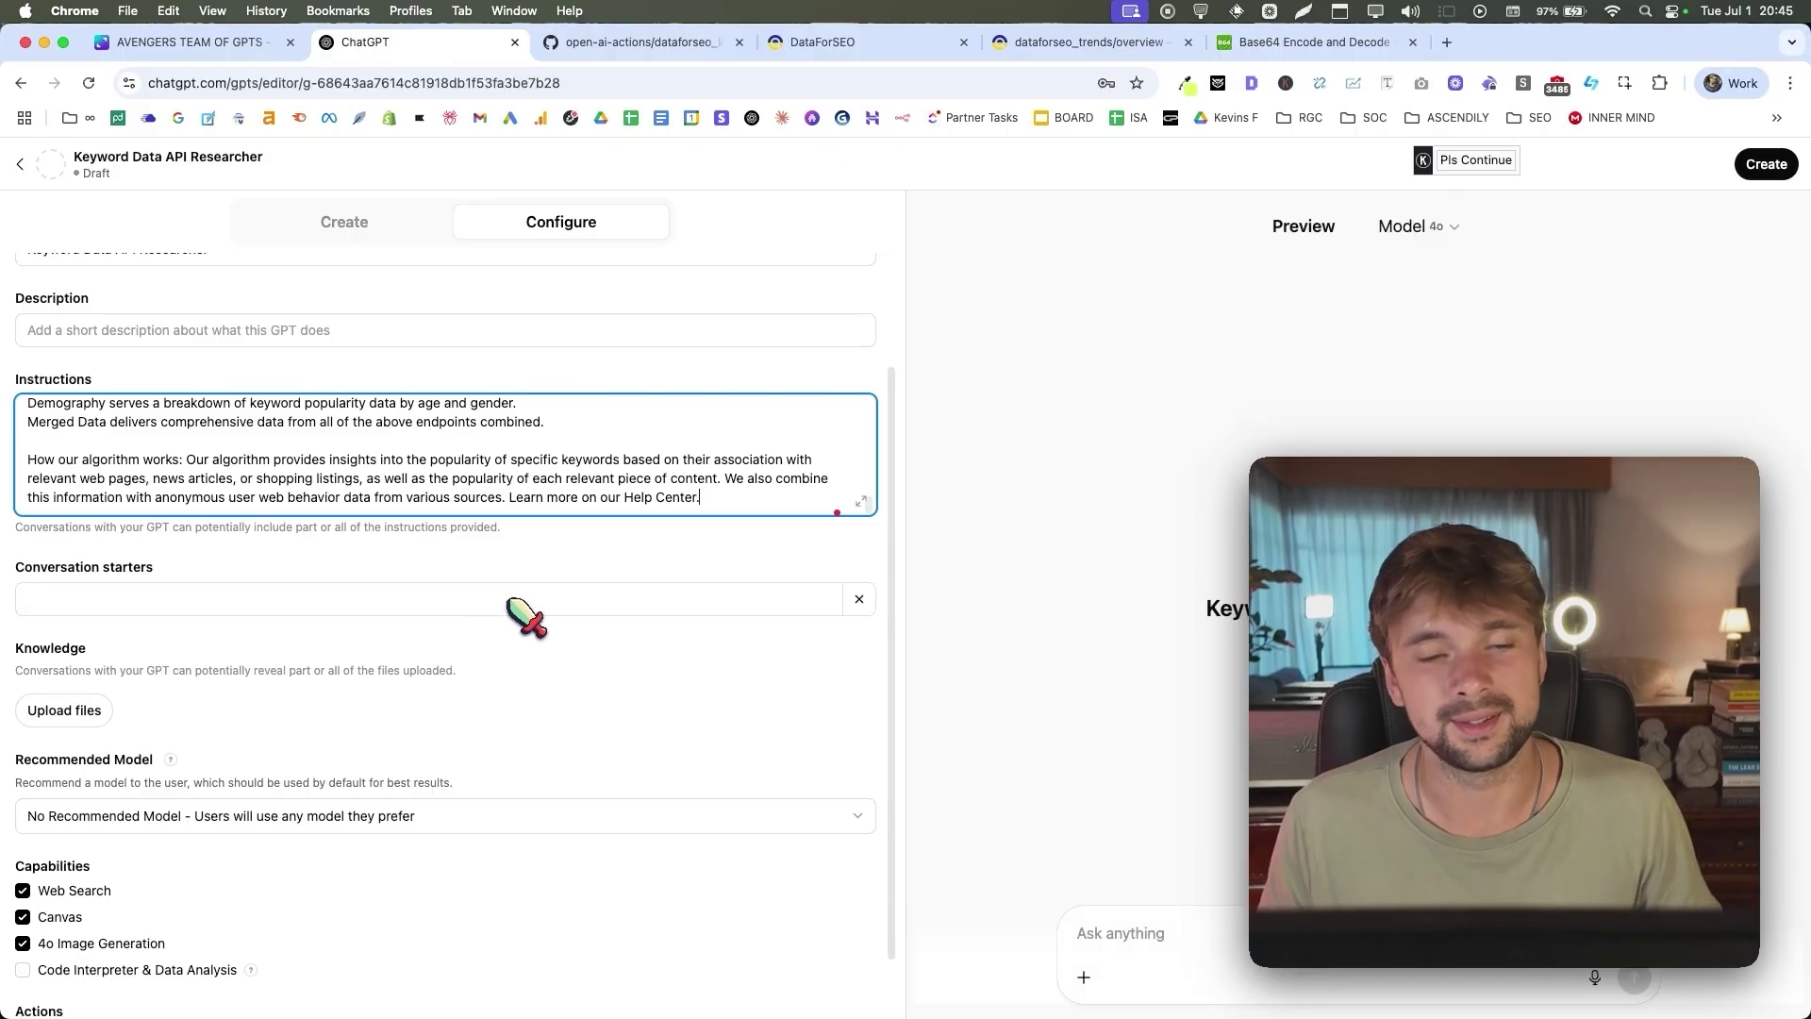
scroll(497, 613, down, 1)
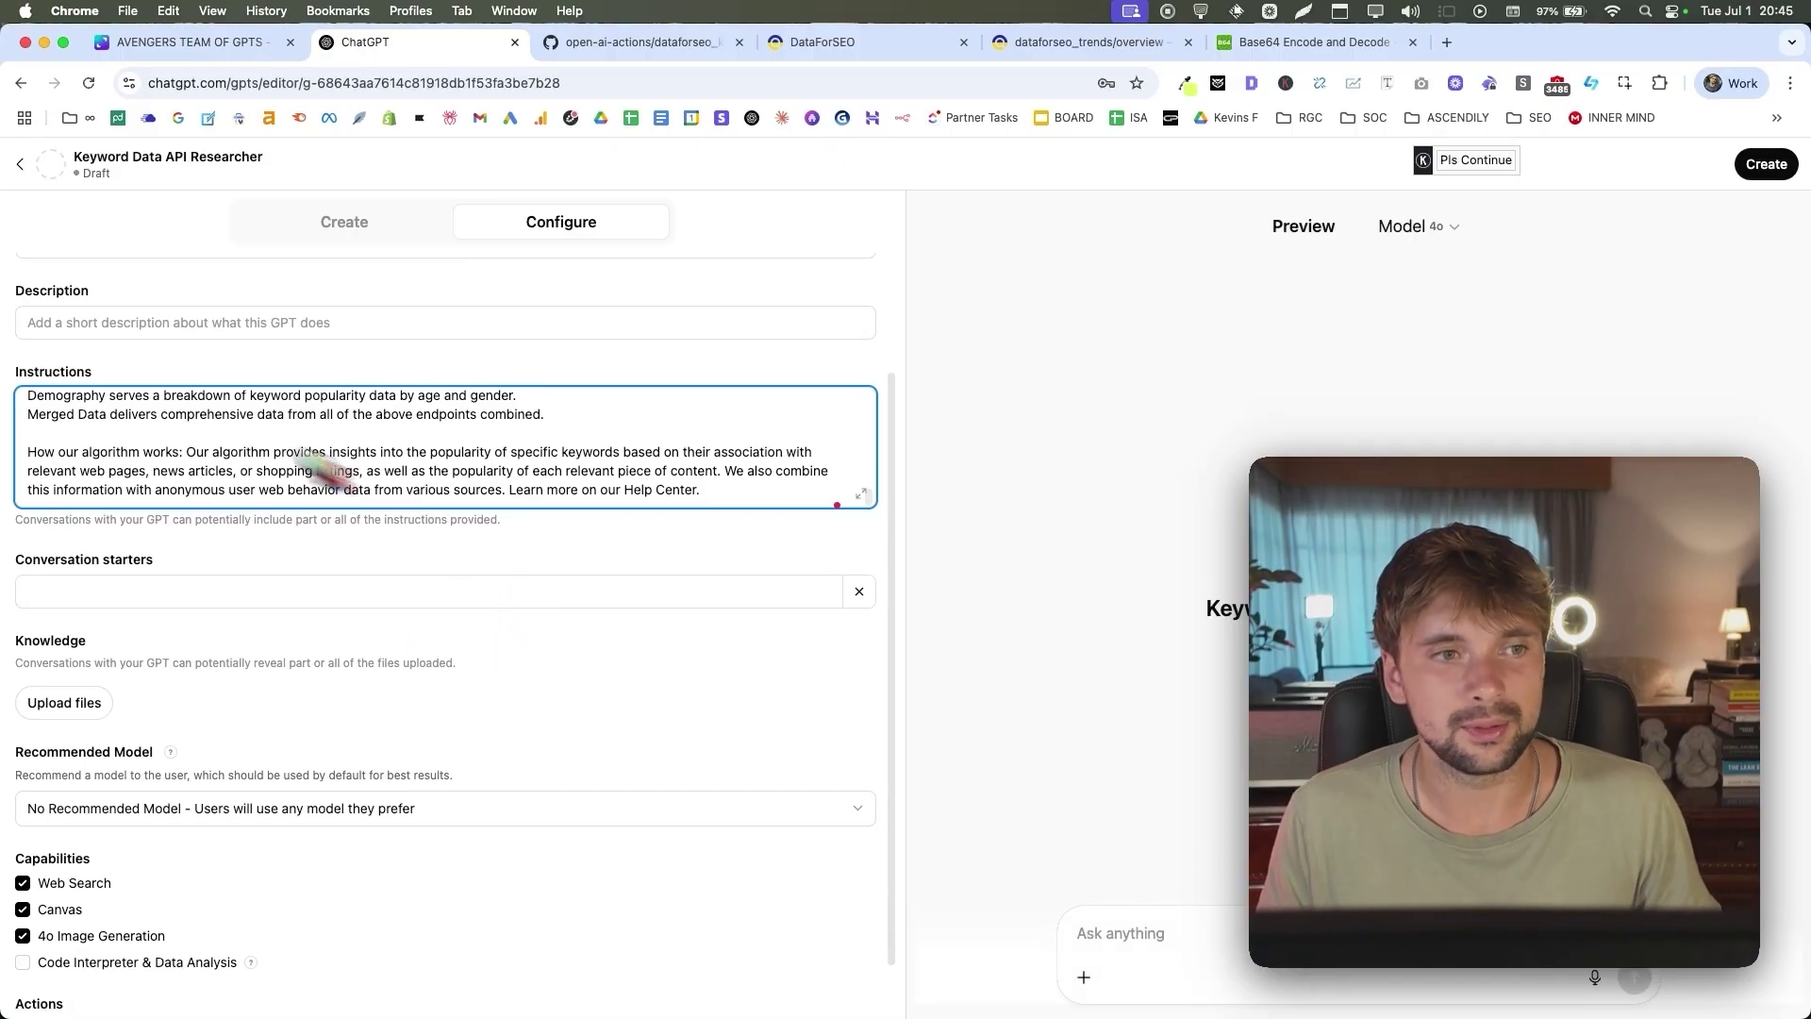
scroll(193, 618, down, 2)
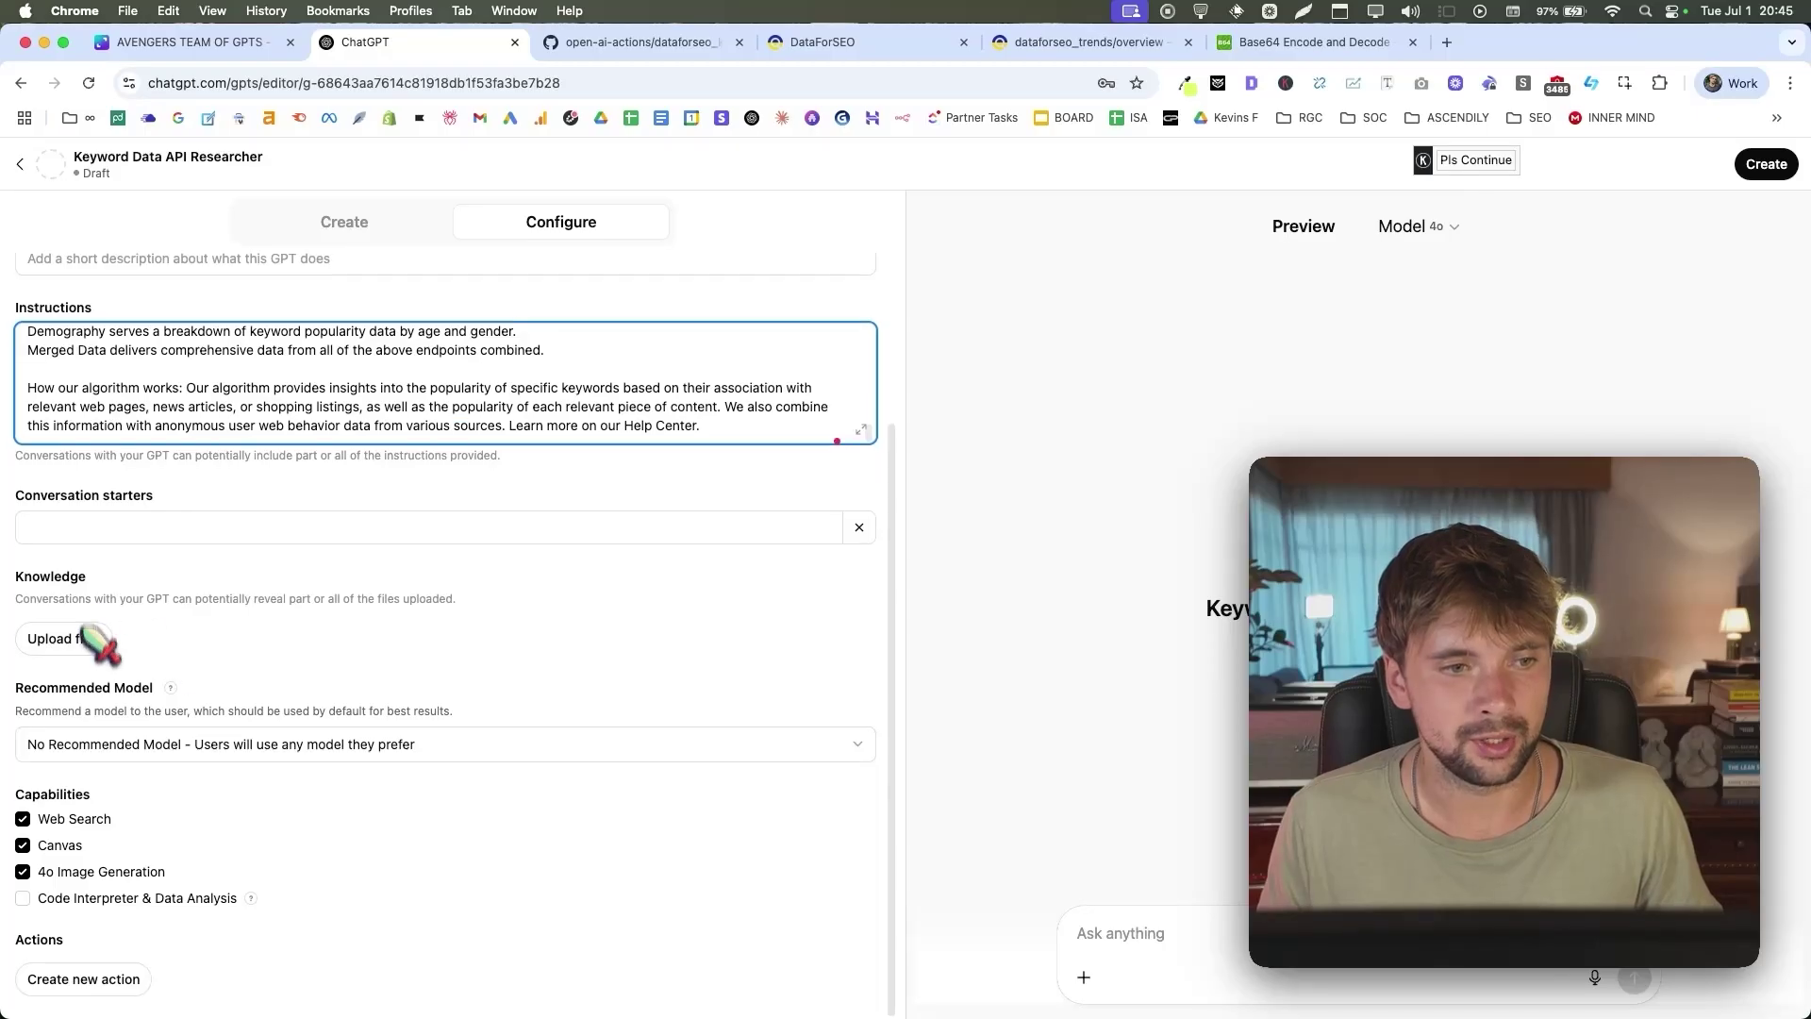
click(22, 872)
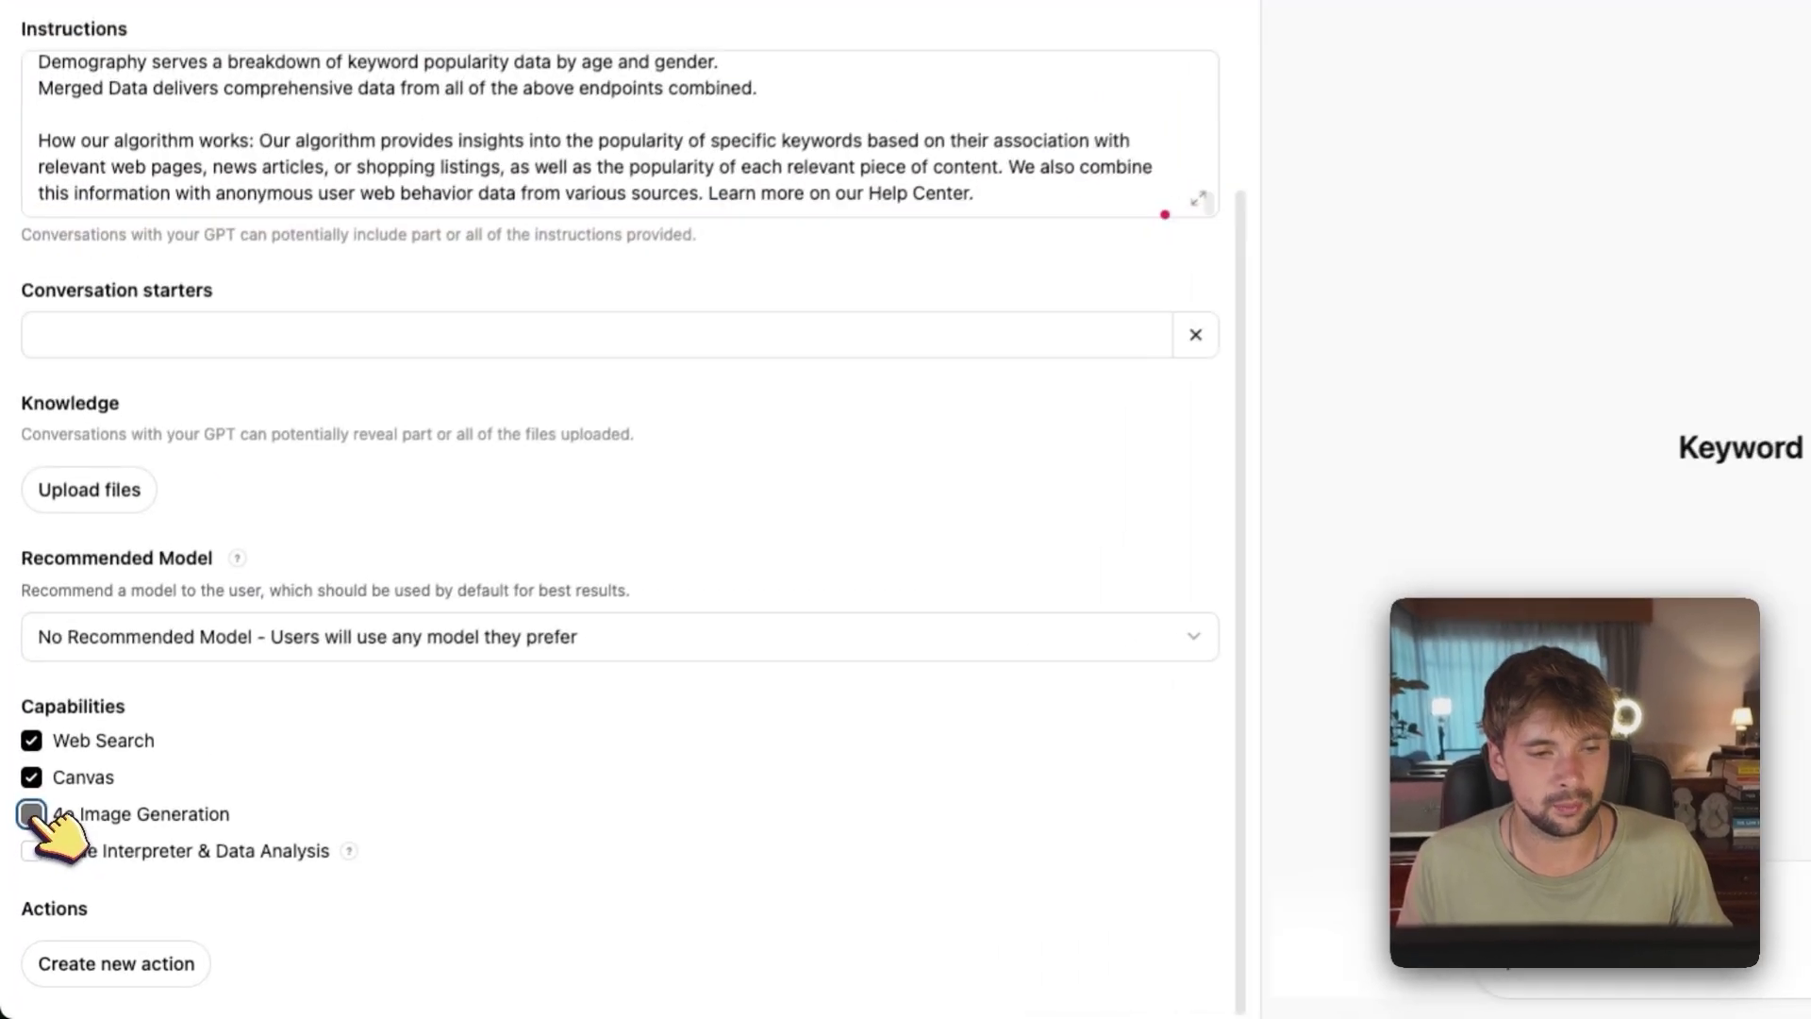
click(31, 775)
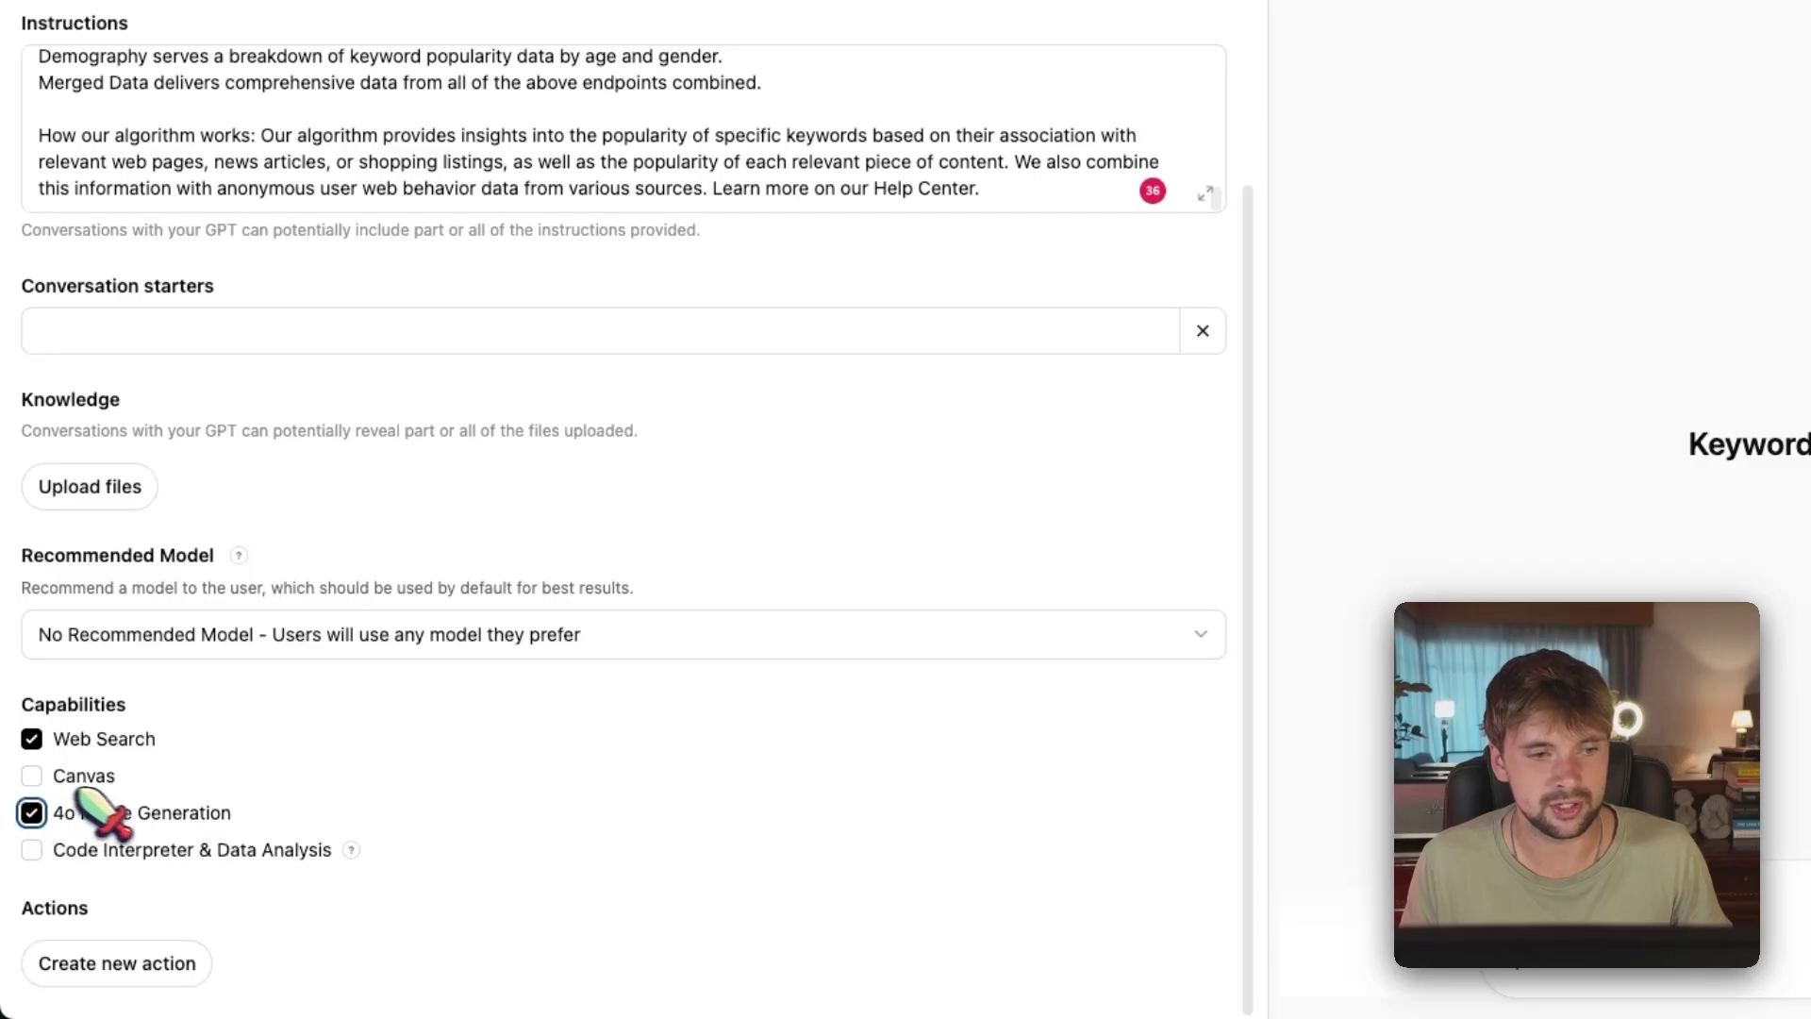
click(34, 776)
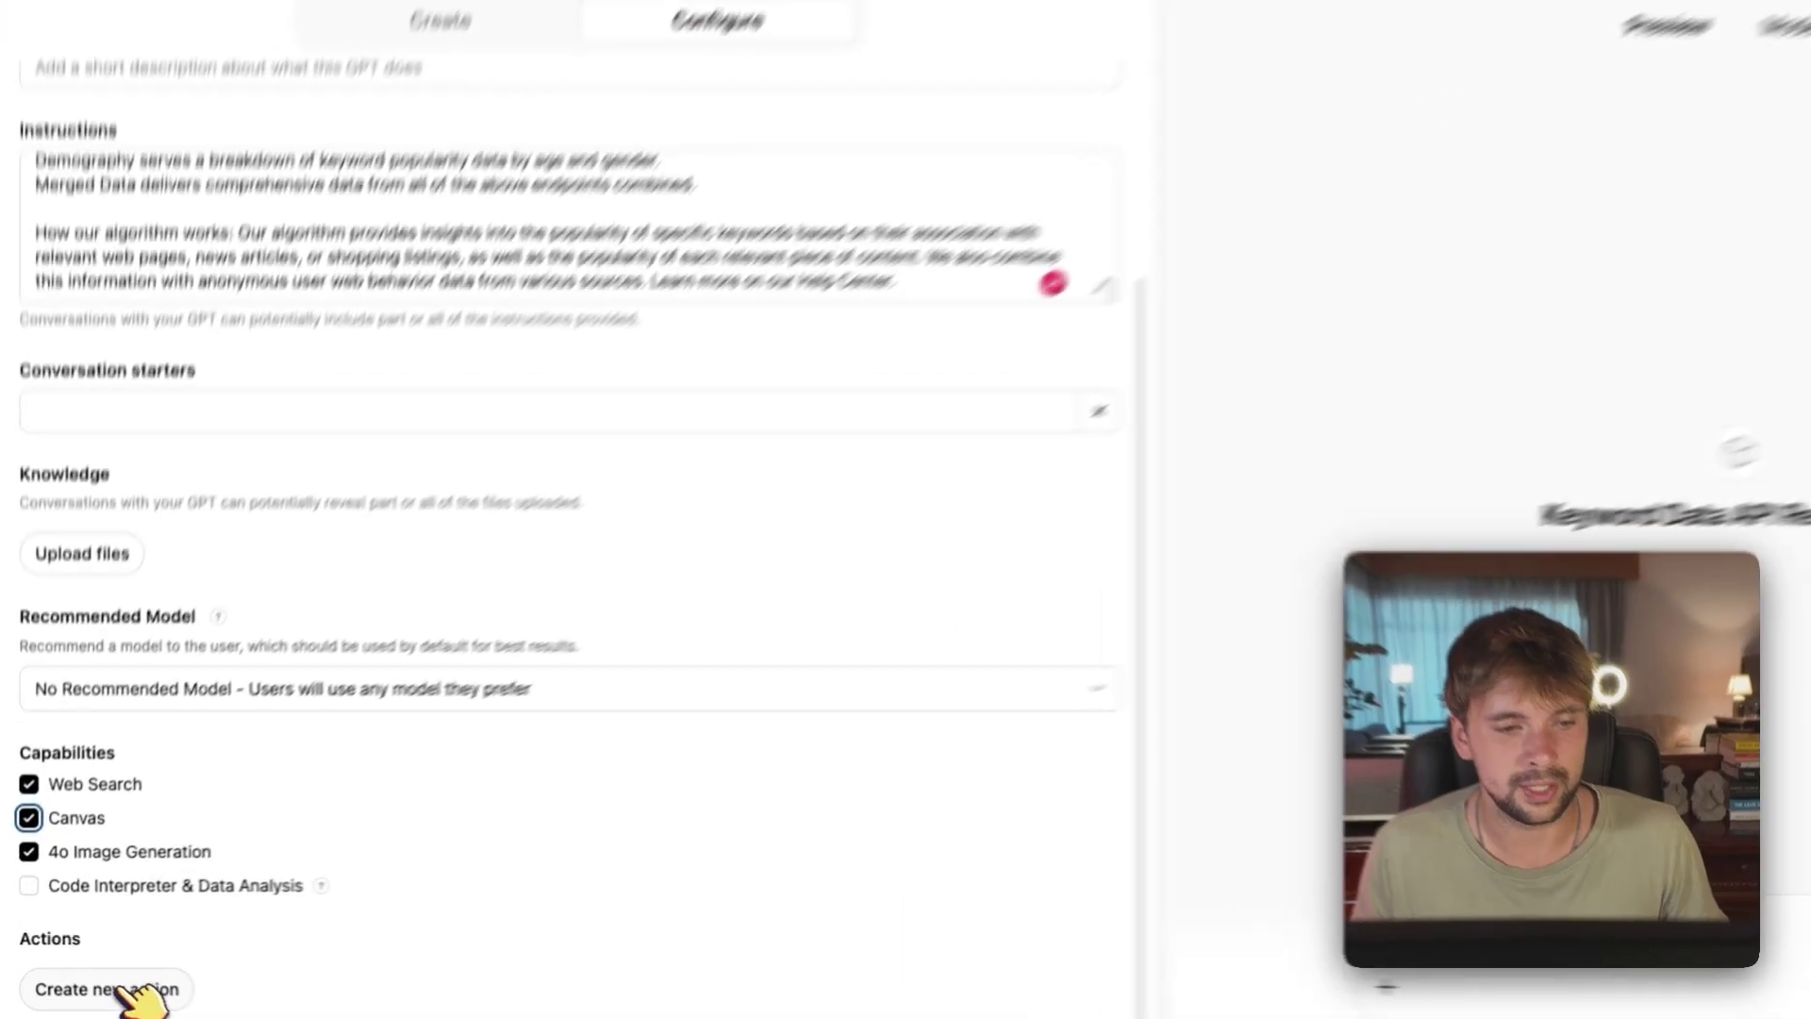
Create a new action using the full contents of dataforseo_keywords_data_openapi.json from the GitHub repository as its schema.
click(91, 979)
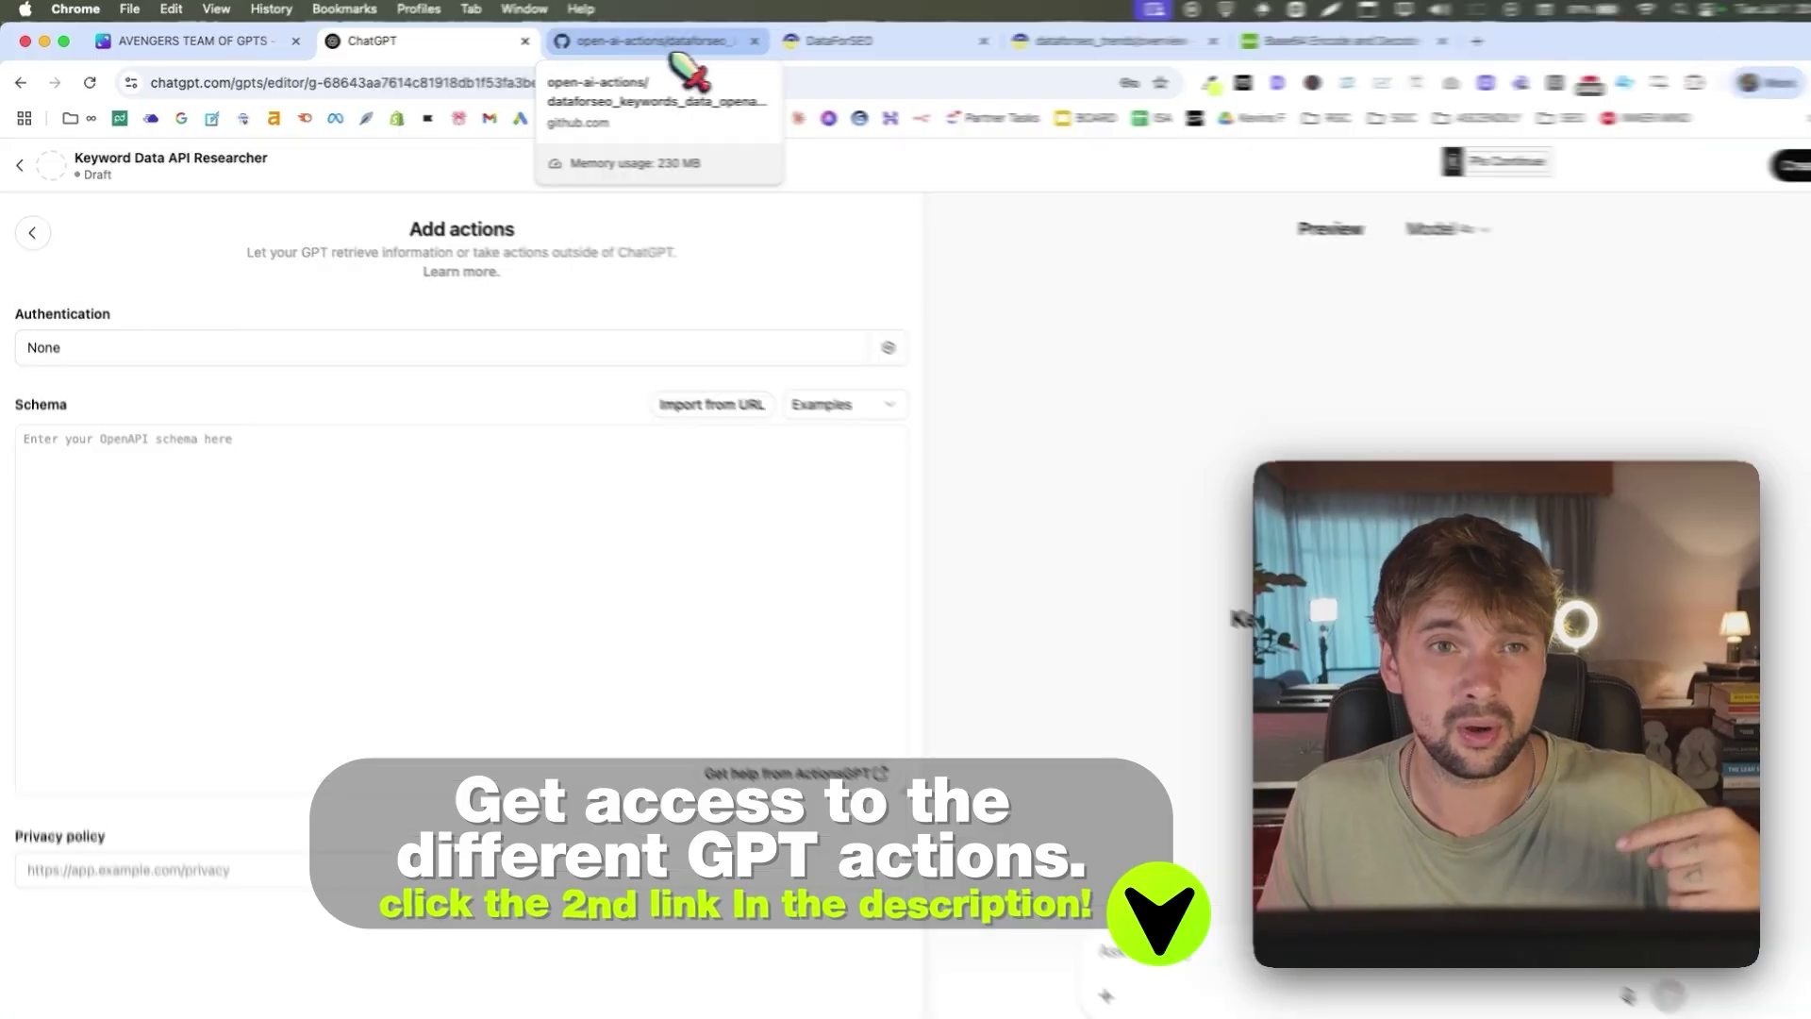
click(673, 47)
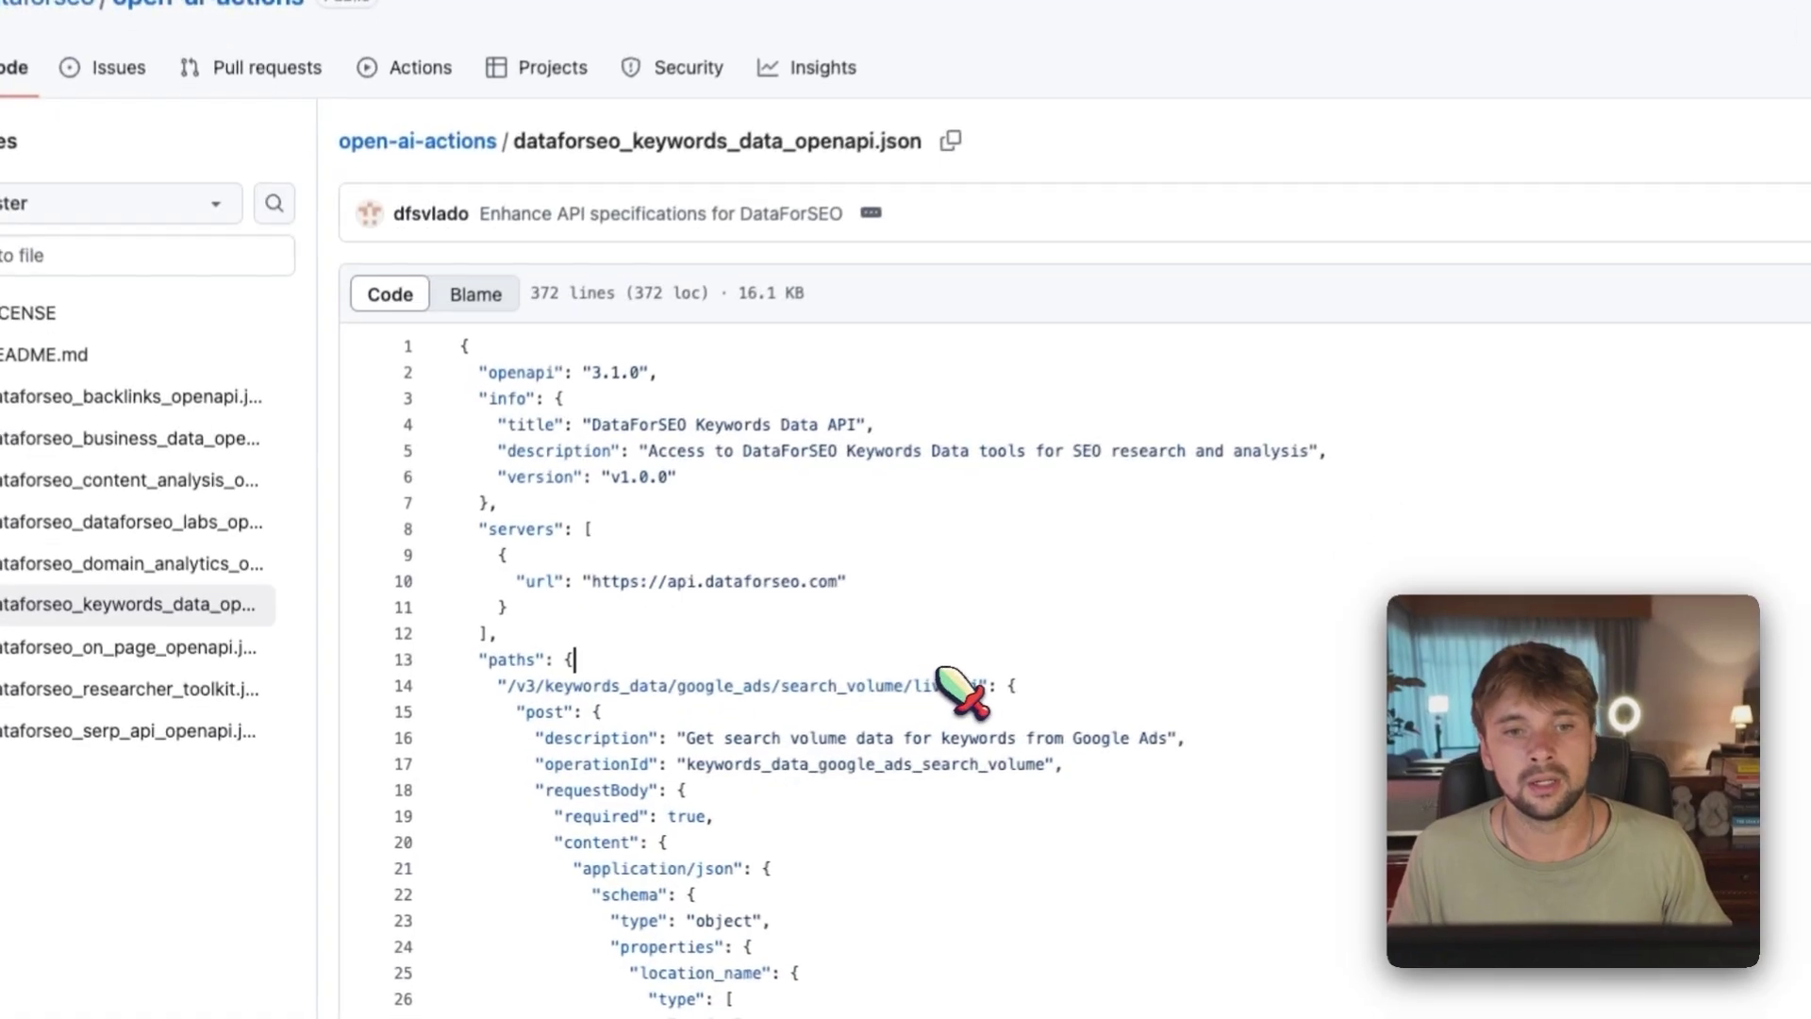
key(ctrl+a)
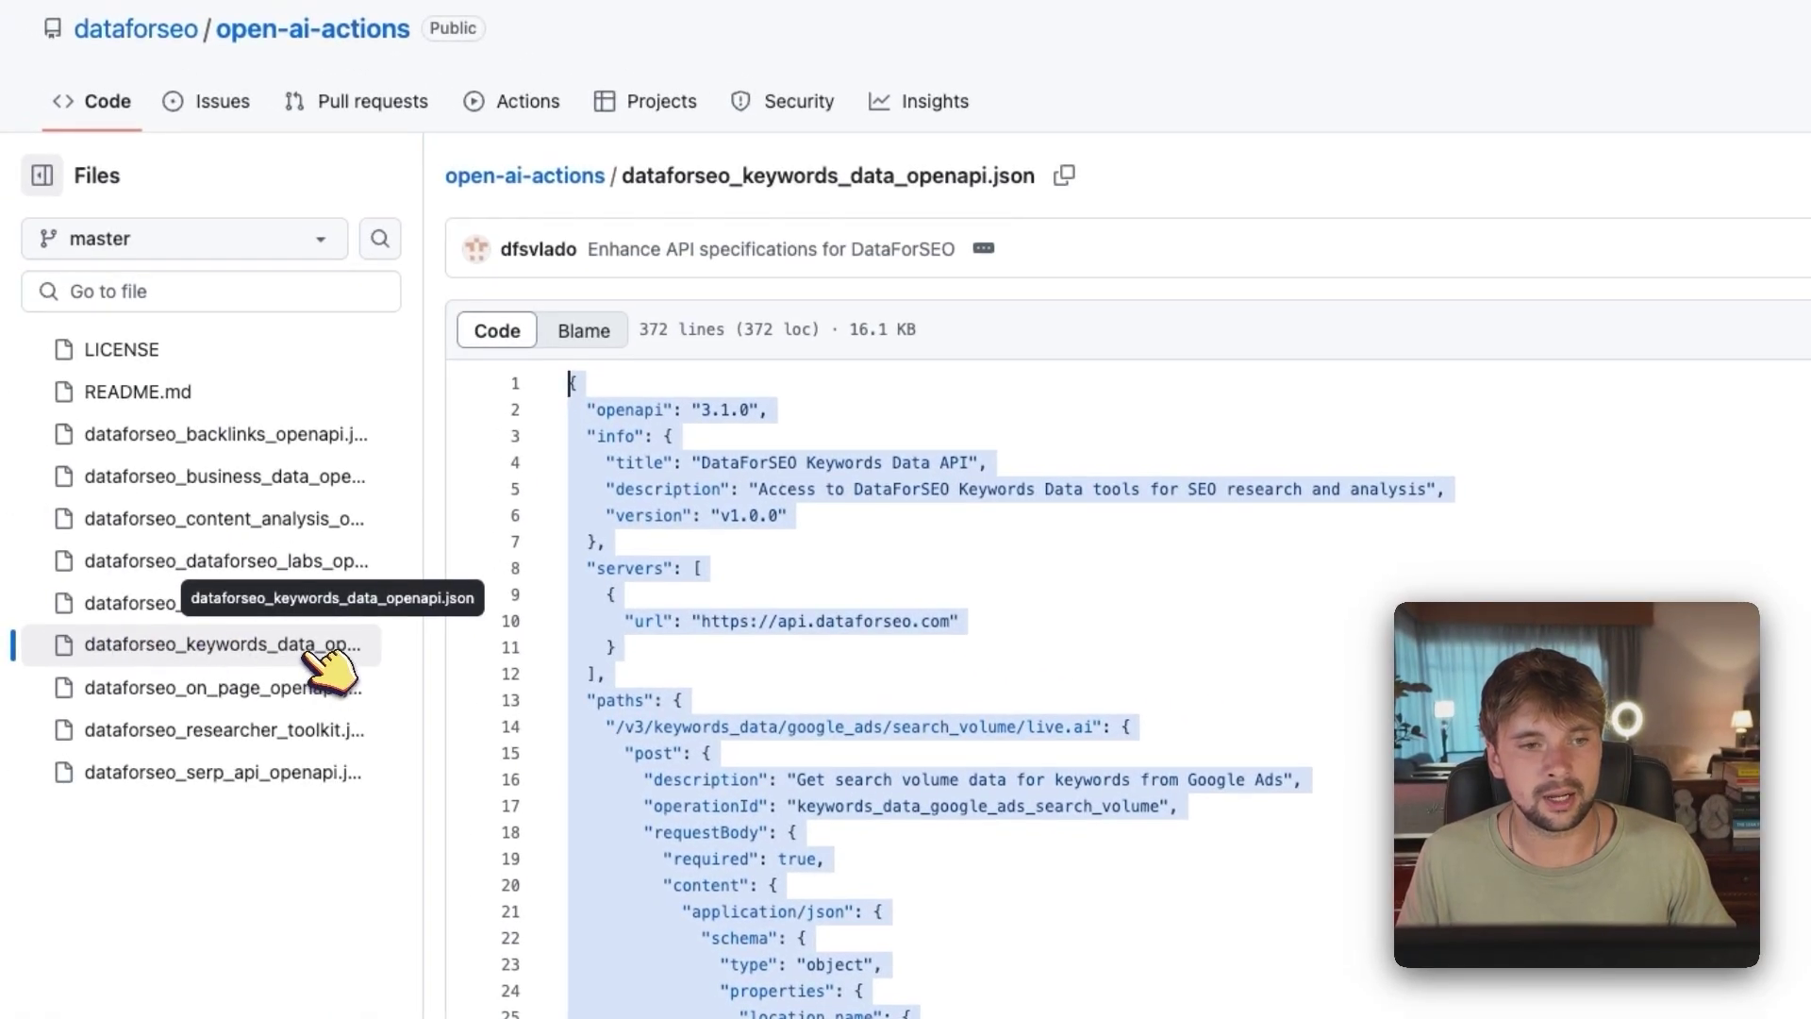
click(748, 647)
key(super+a)
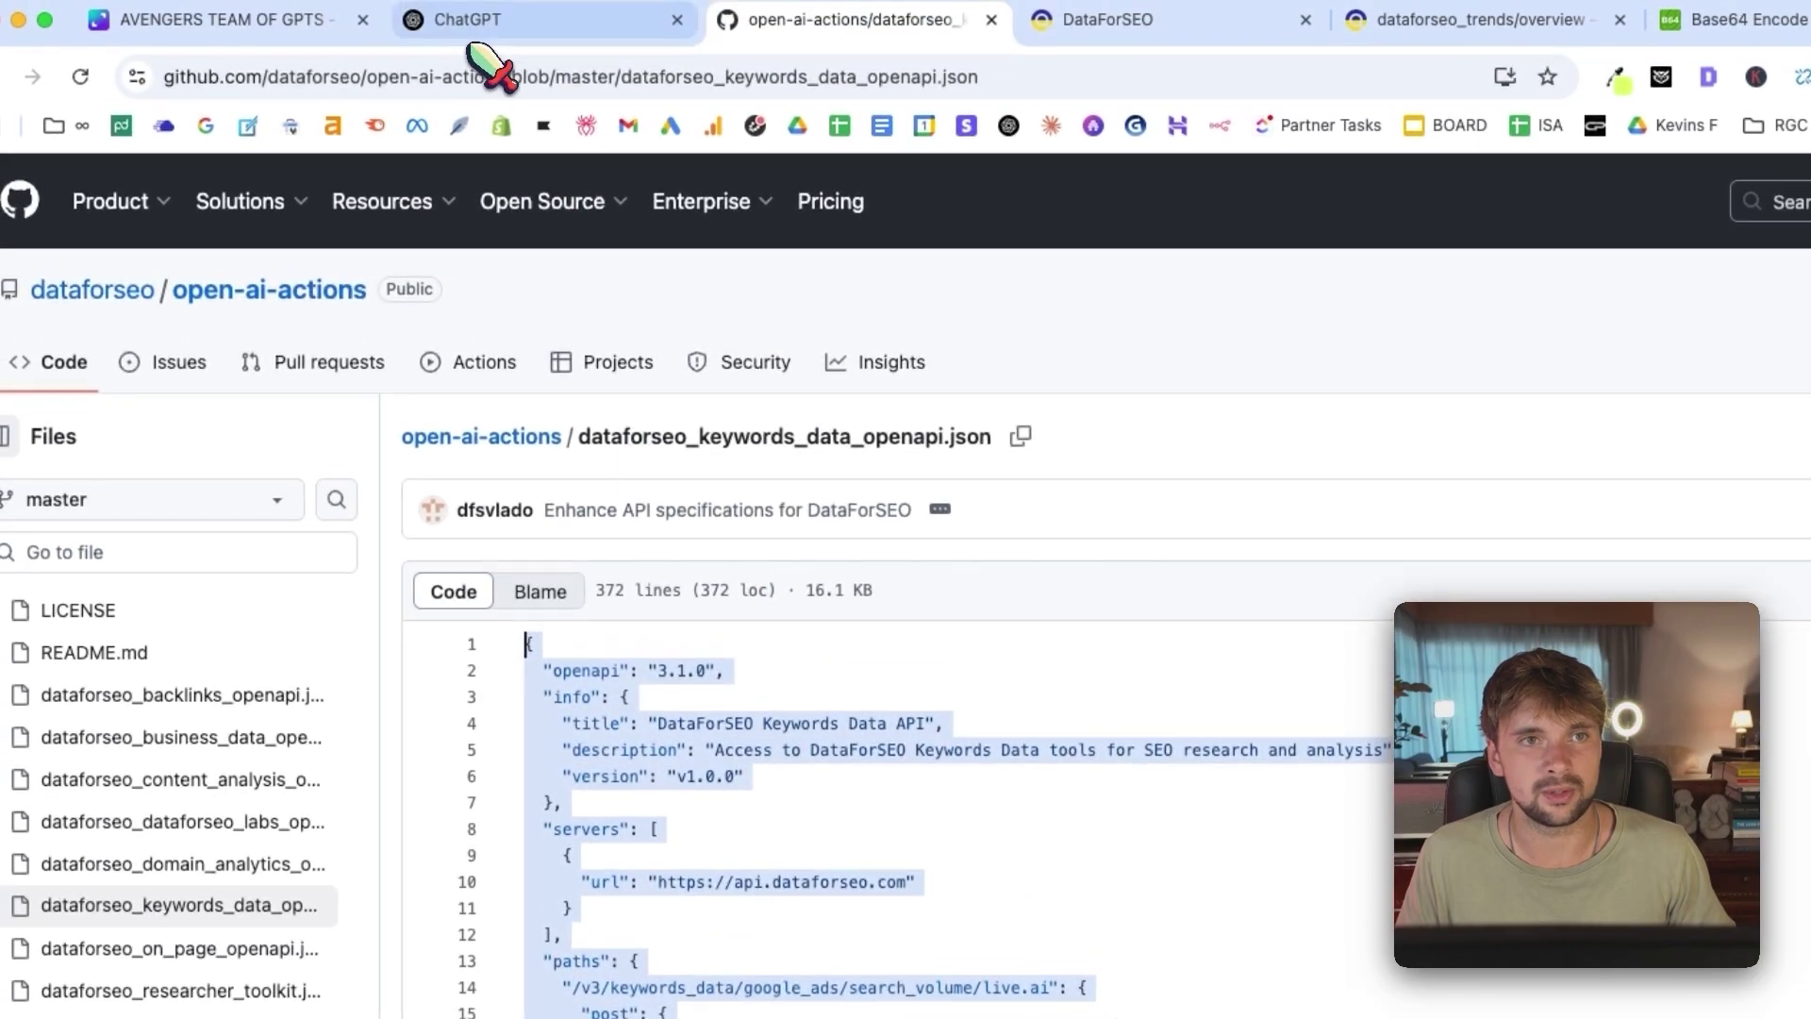
click(472, 21)
click(486, 599)
key(ctrl+v)
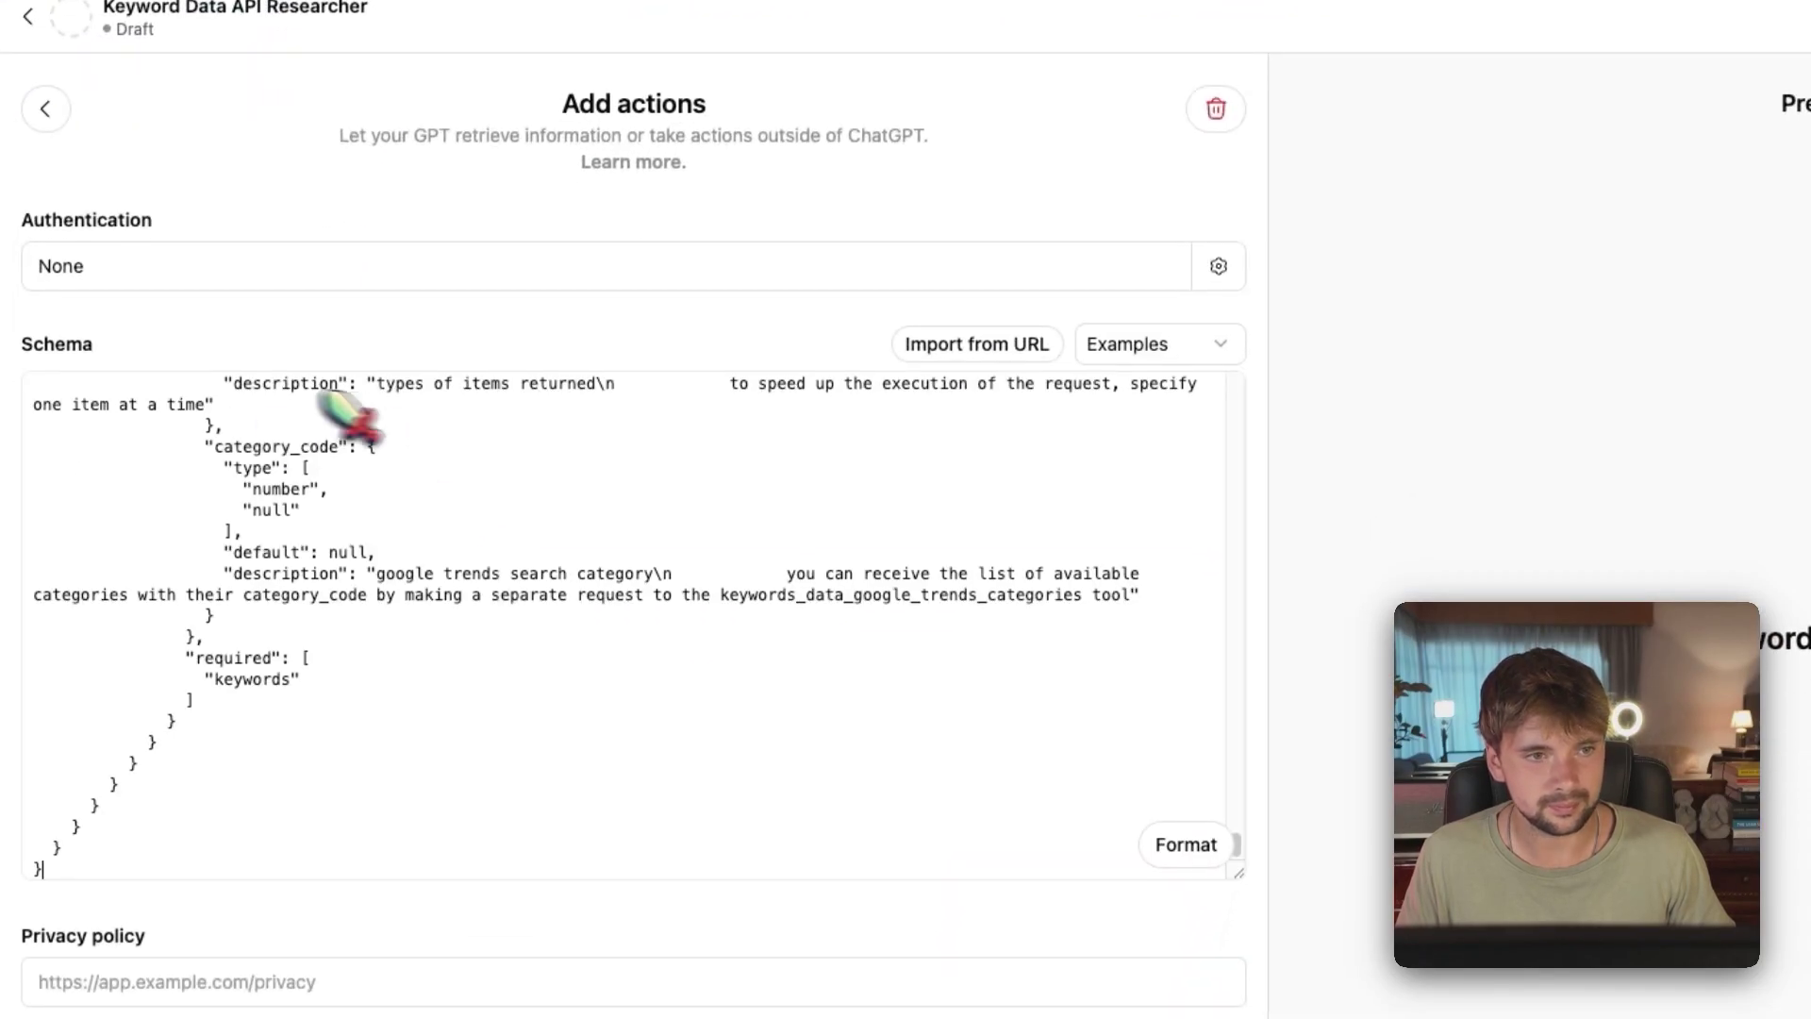
Examine the pasted schema and the list of available actions it defines.
scroll(695, 635, up, 20)
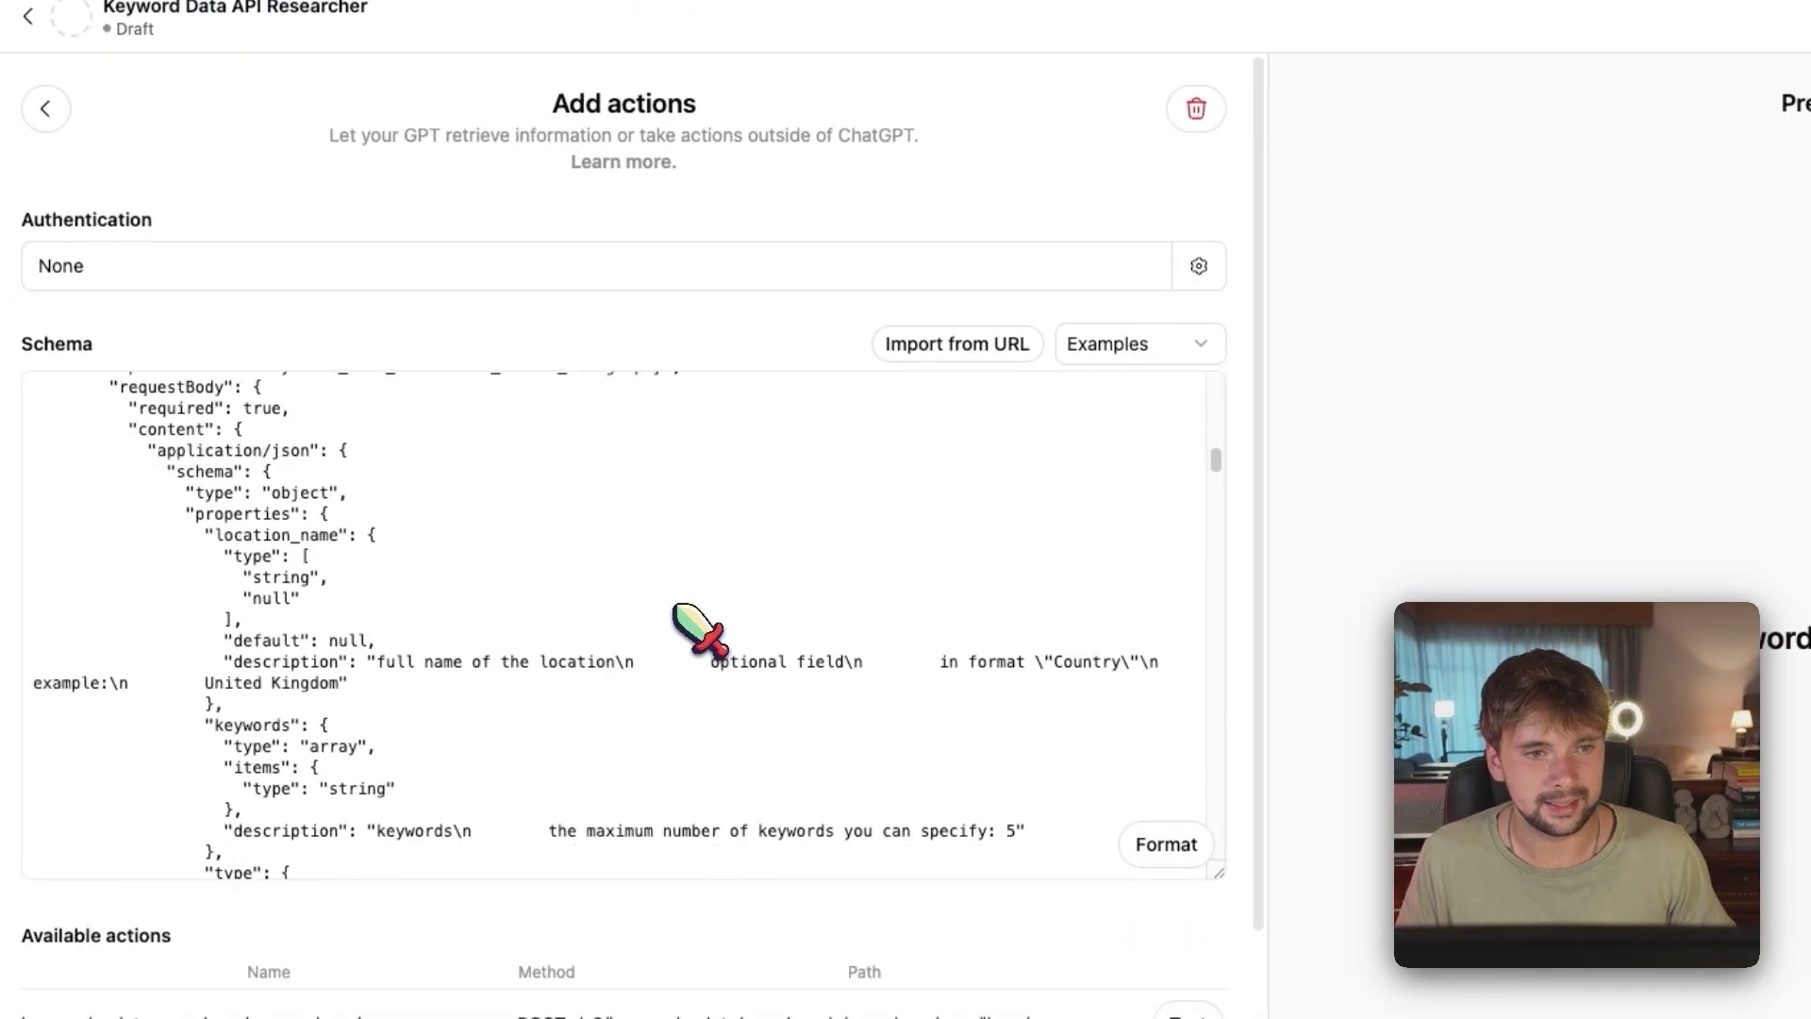
scroll(699, 635, down, 2)
scroll(753, 618, down, 5)
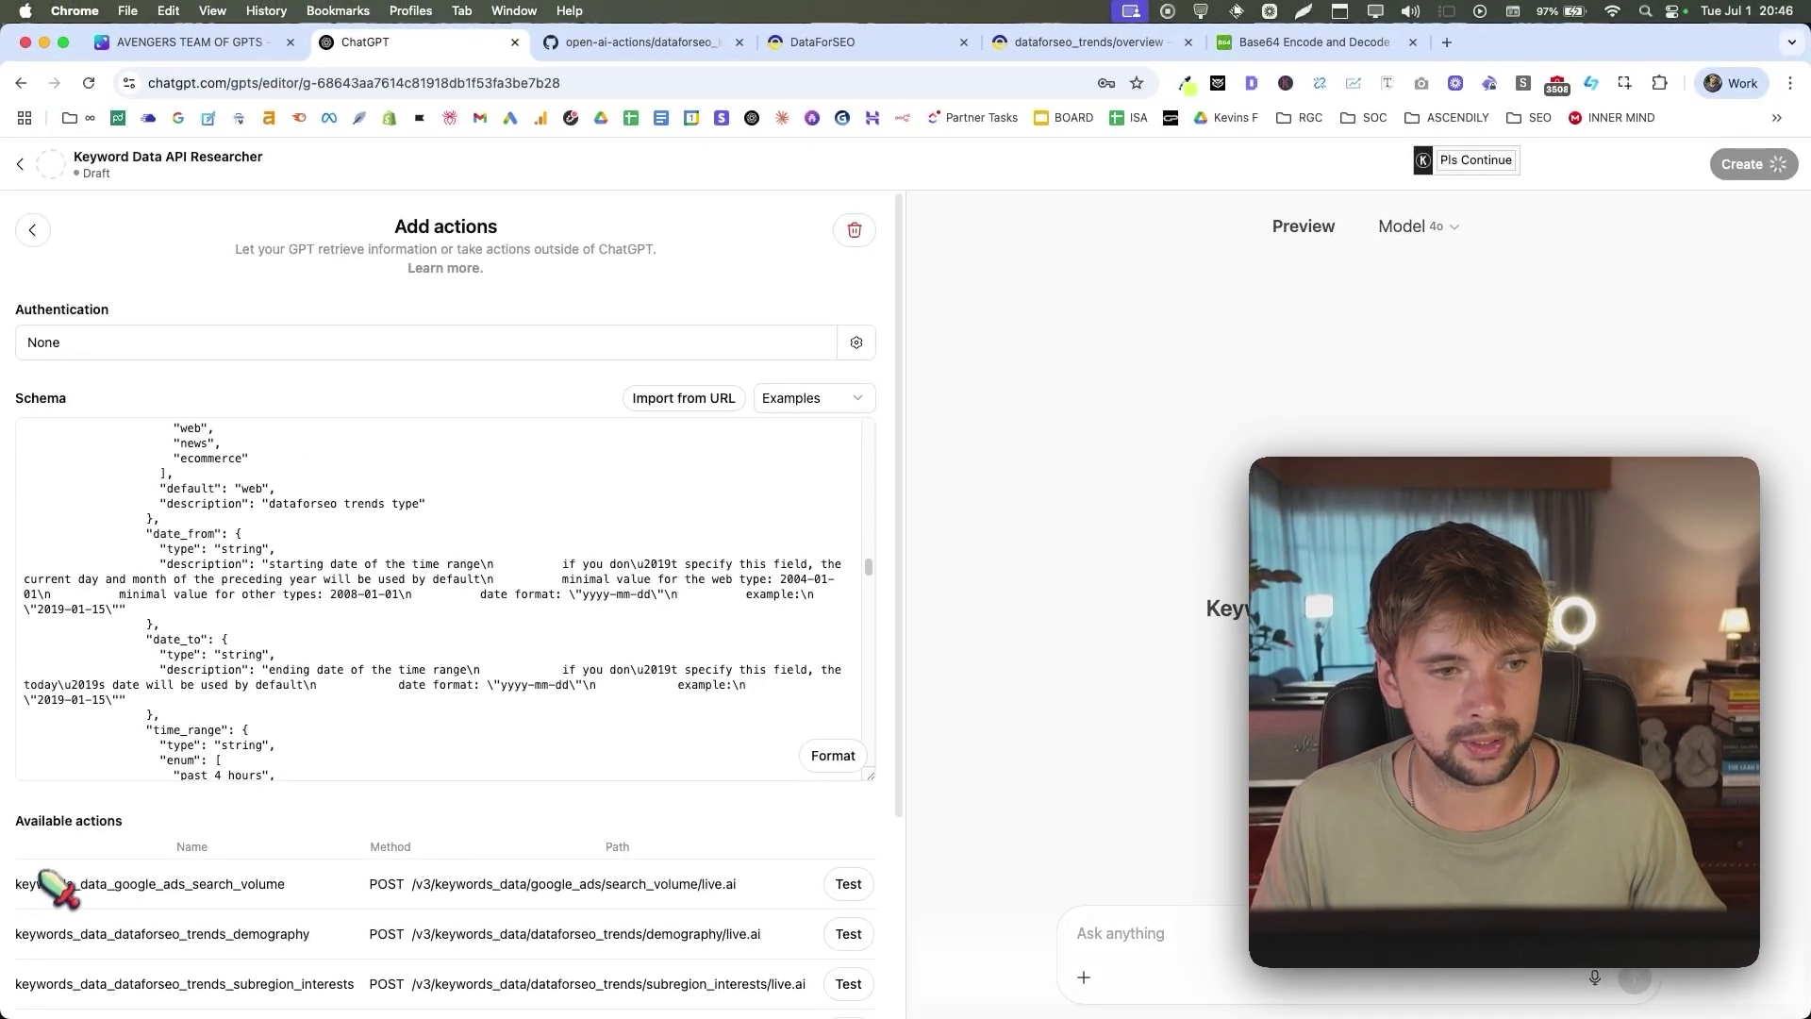
scroll(344, 958, down, 5)
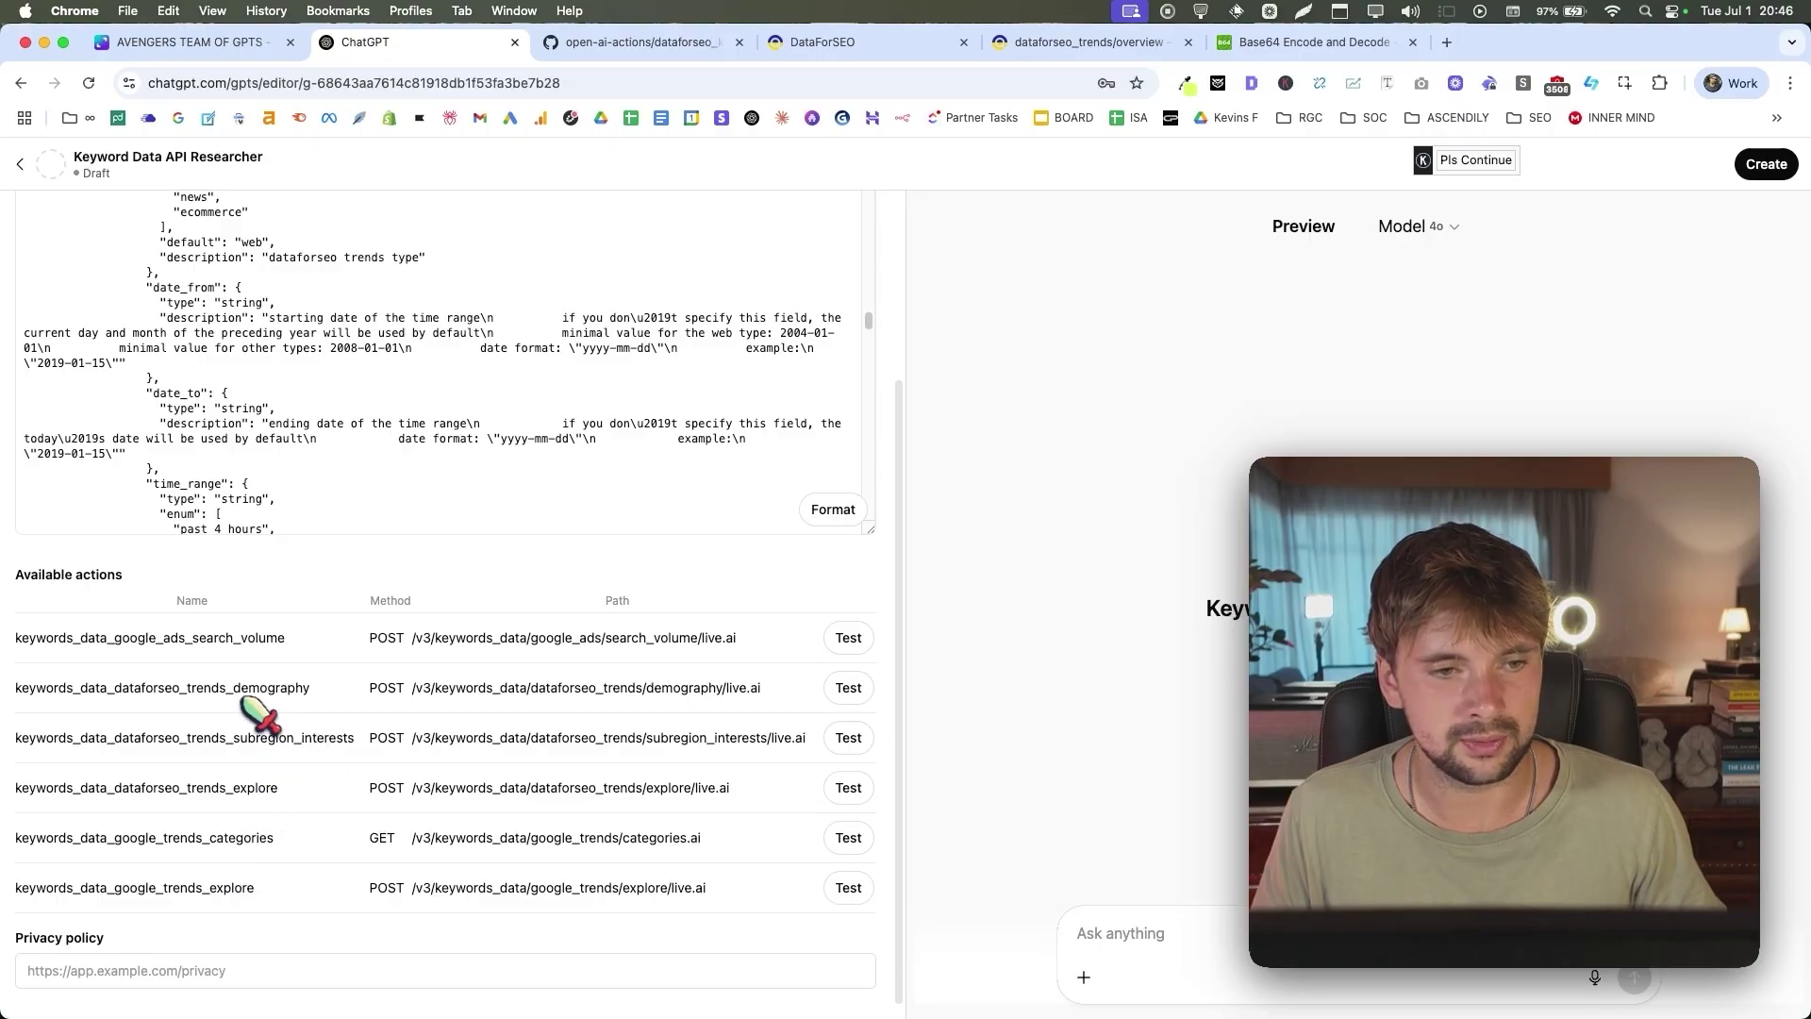
scroll(311, 662, up, 1)
scroll(384, 679, up, 10)
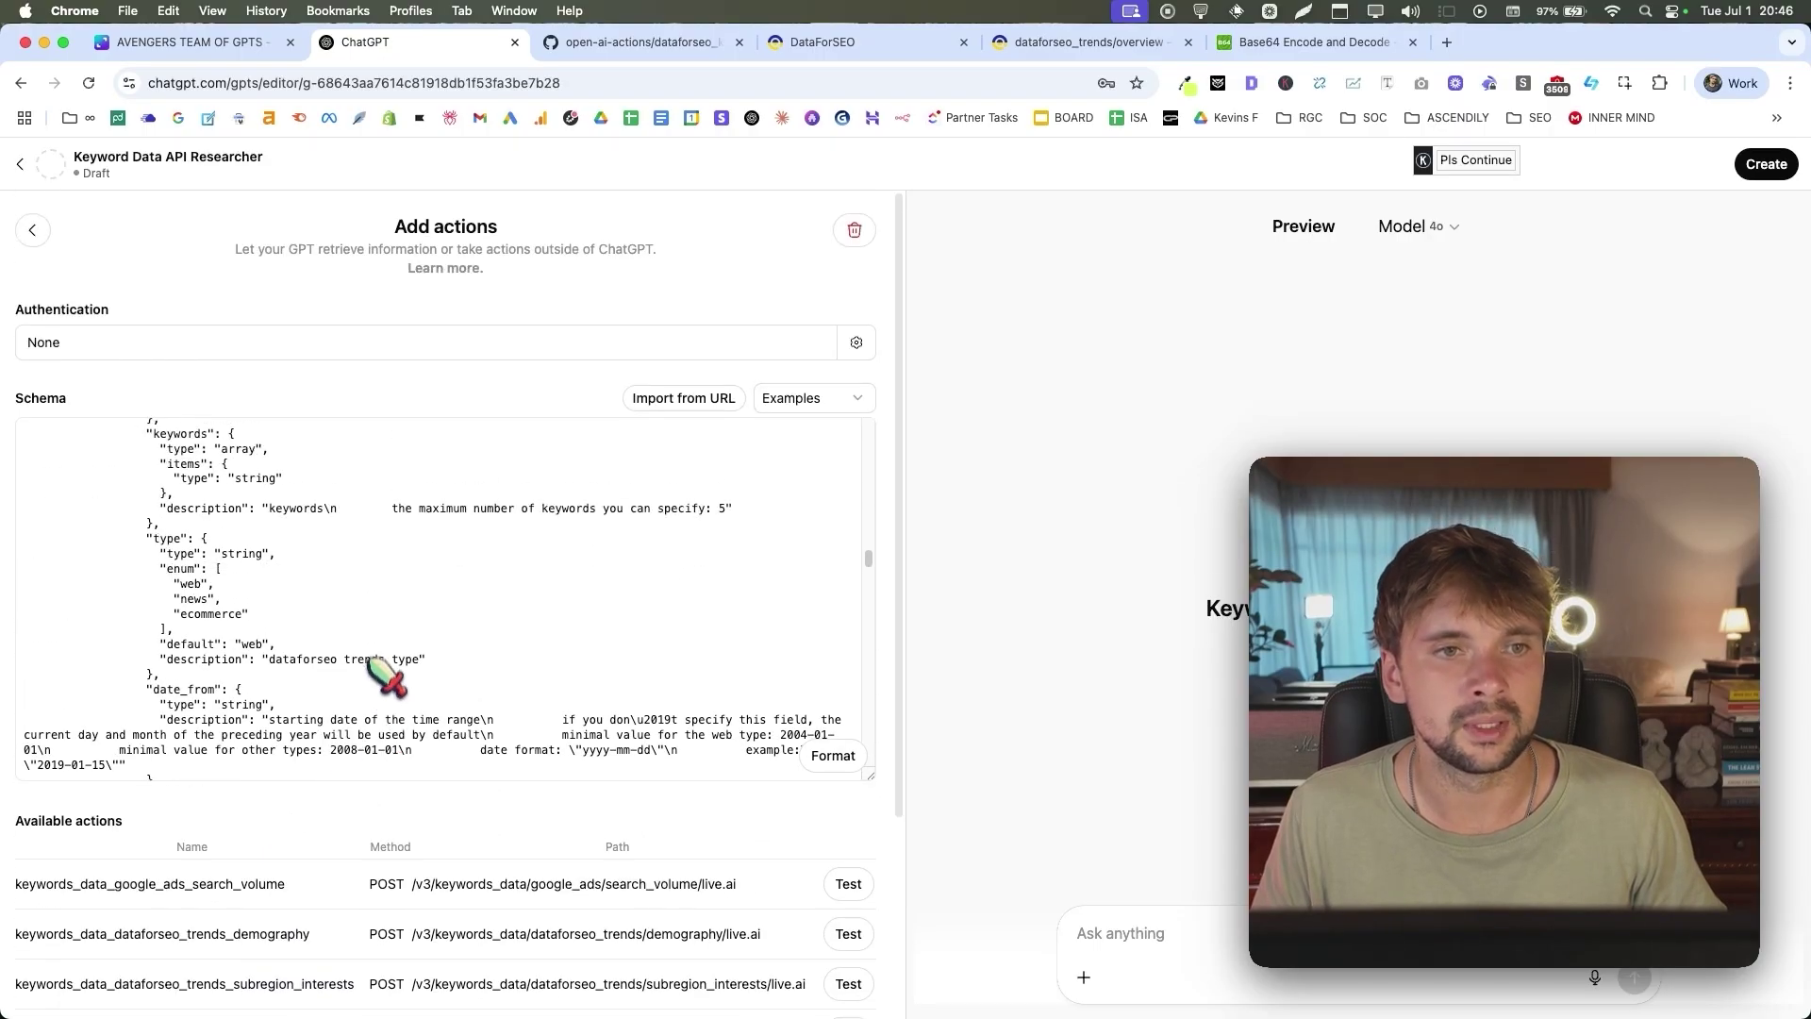
Switch to the DataForSEO dashboard and locate the API login and API password under API Access.
click(248, 363)
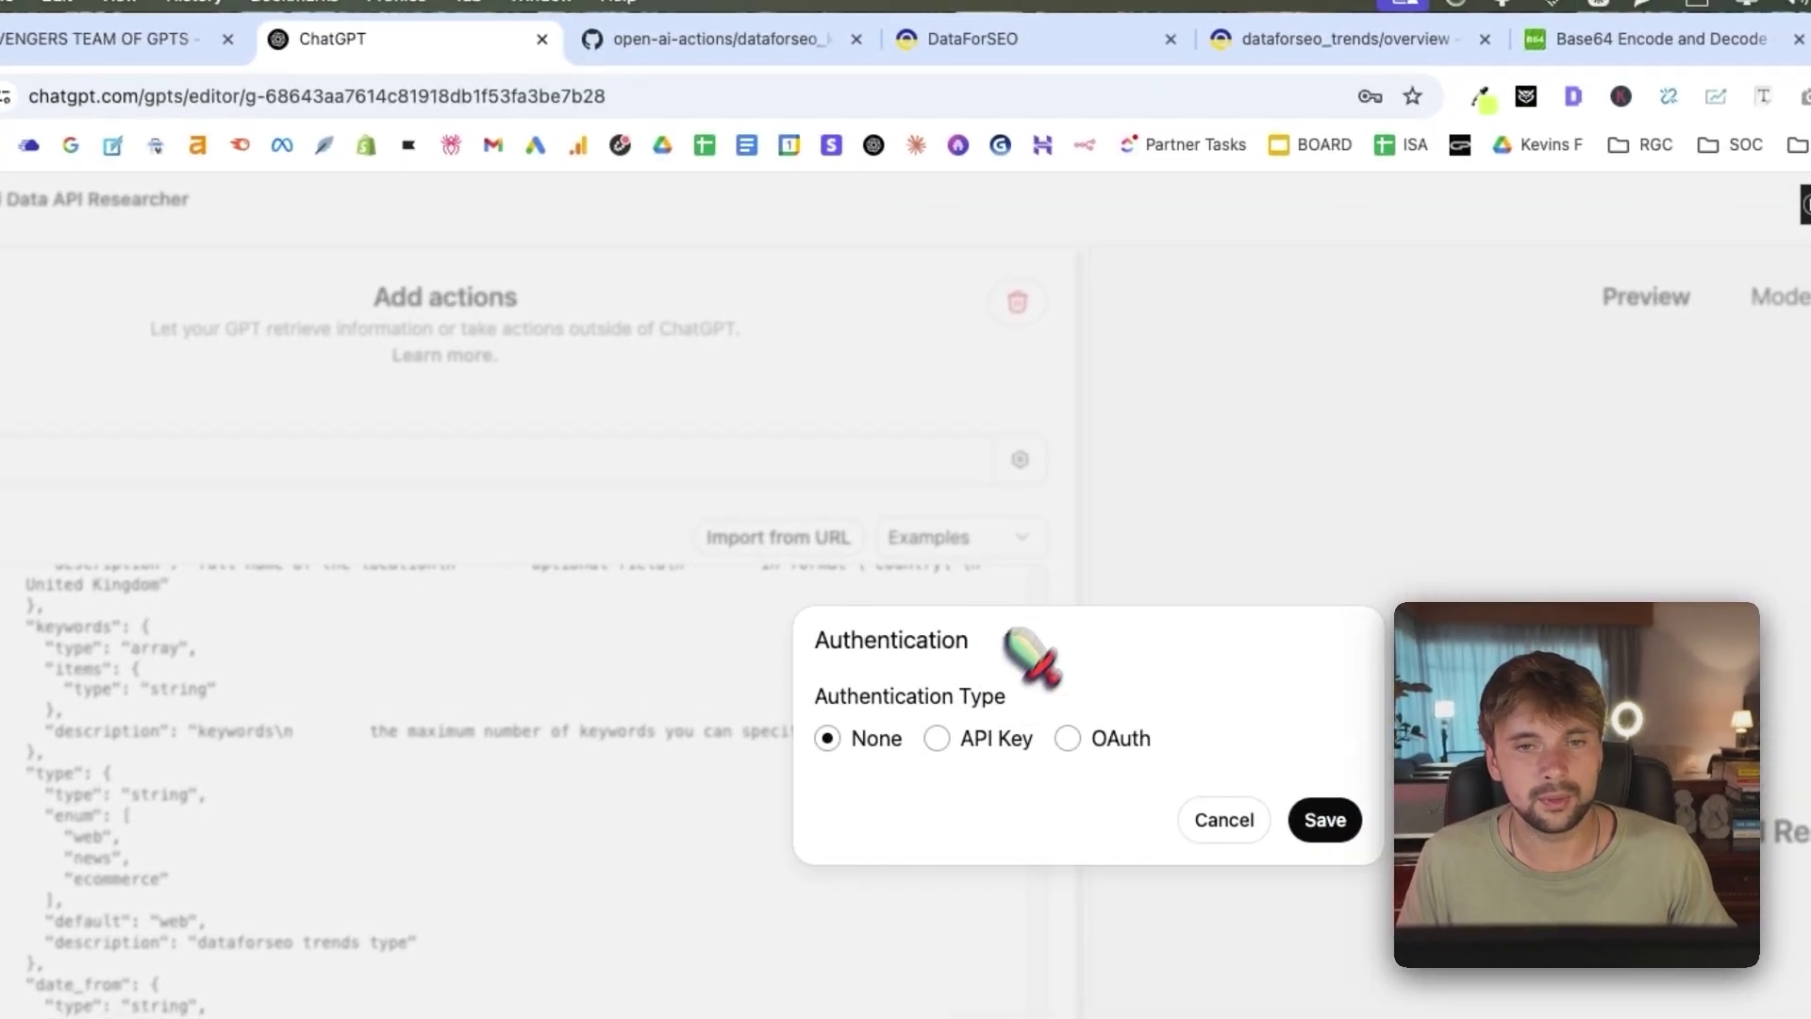
click(1241, 423)
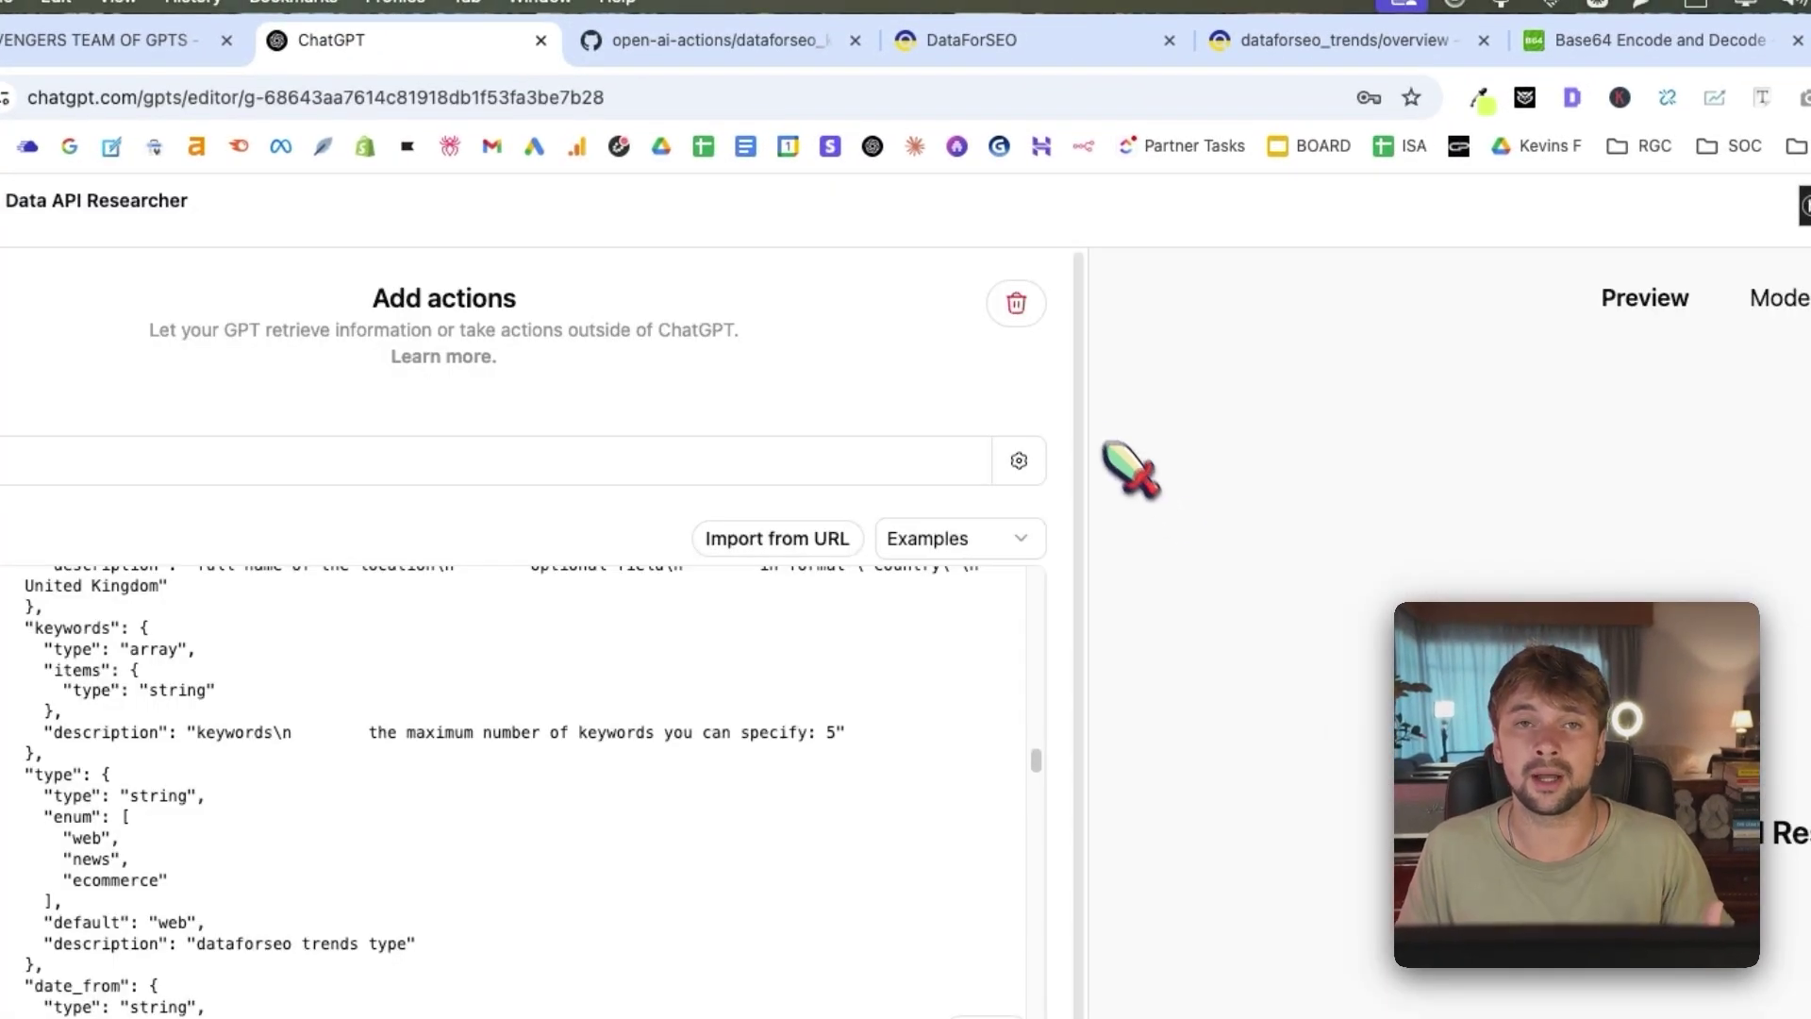
click(1037, 66)
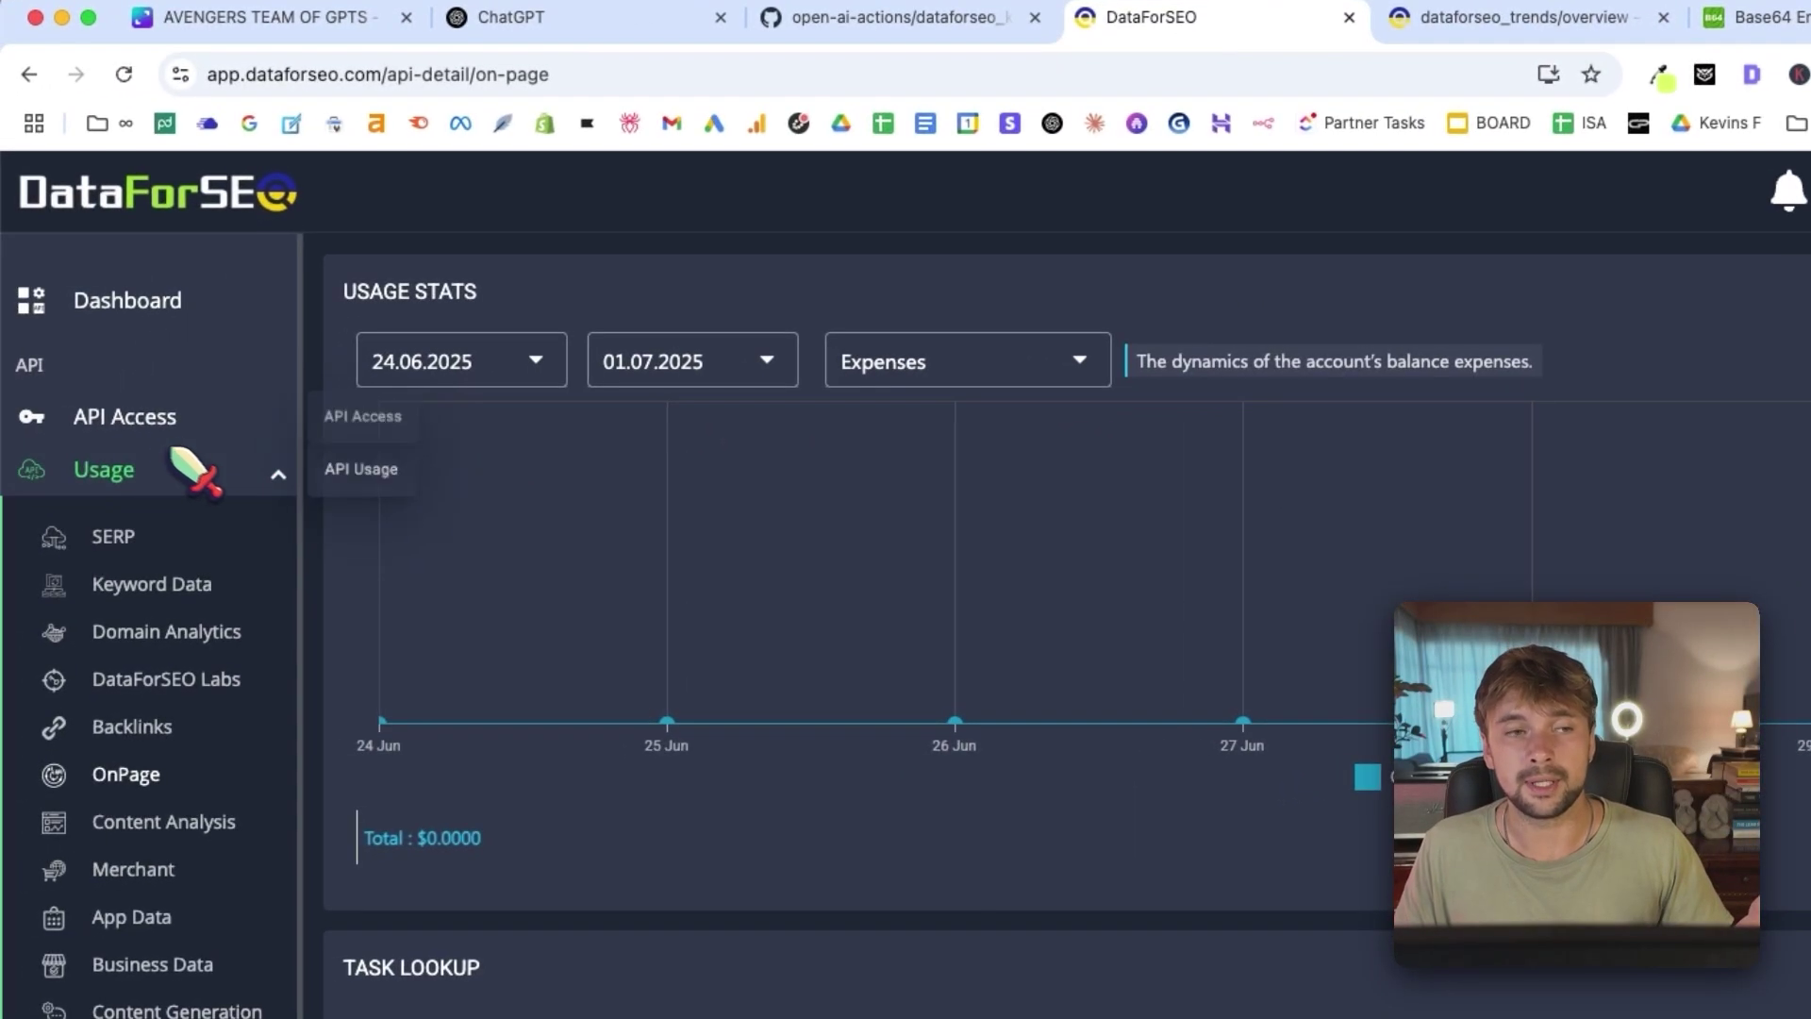
click(174, 310)
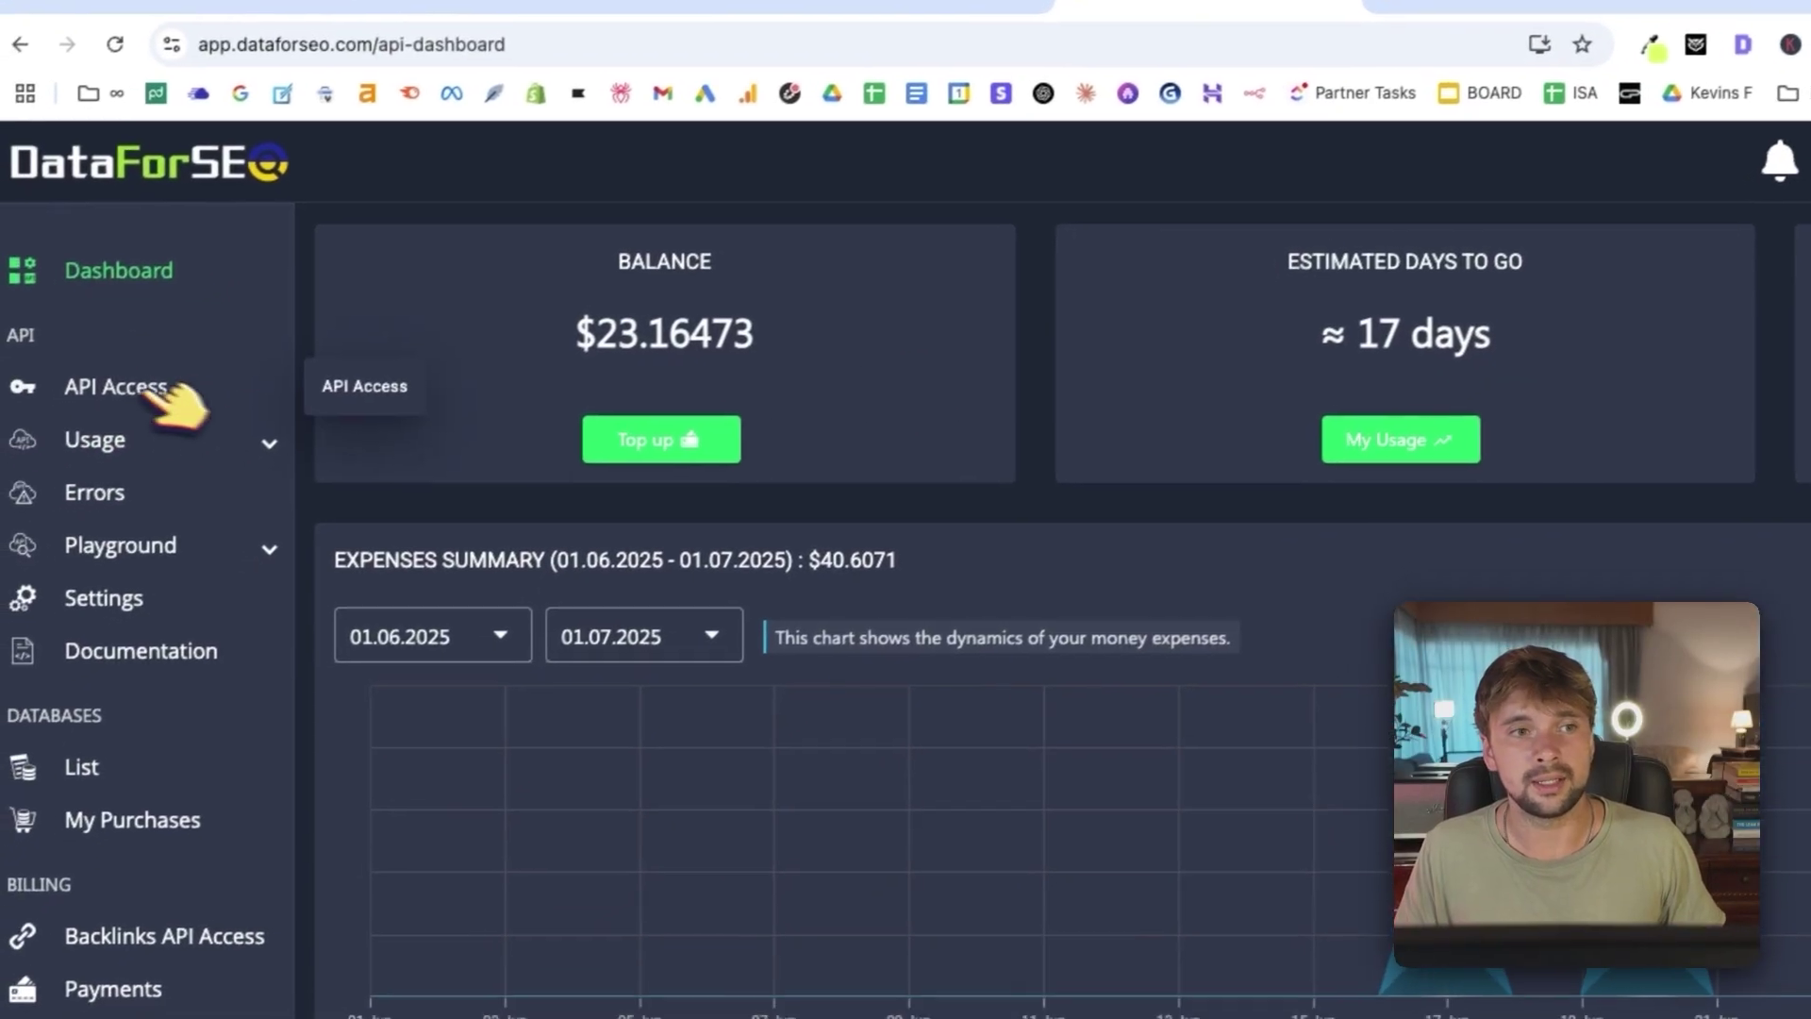
click(127, 413)
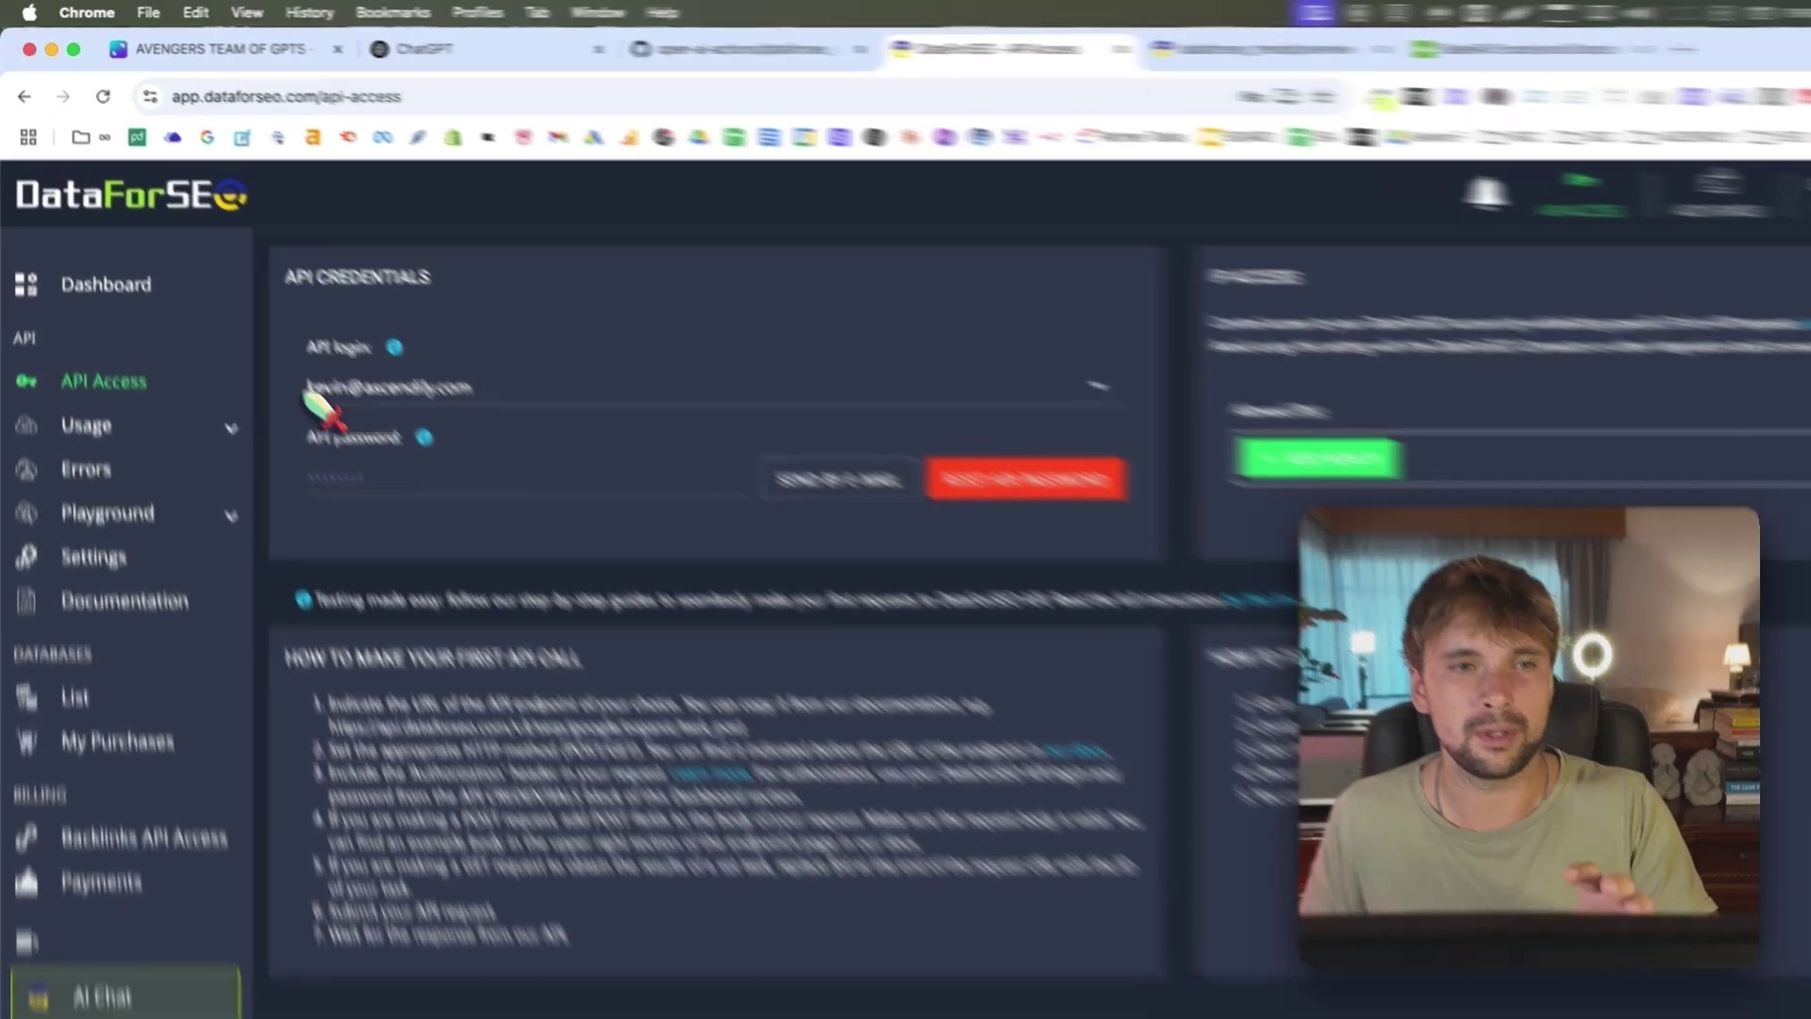
drag(266, 334, 431, 342)
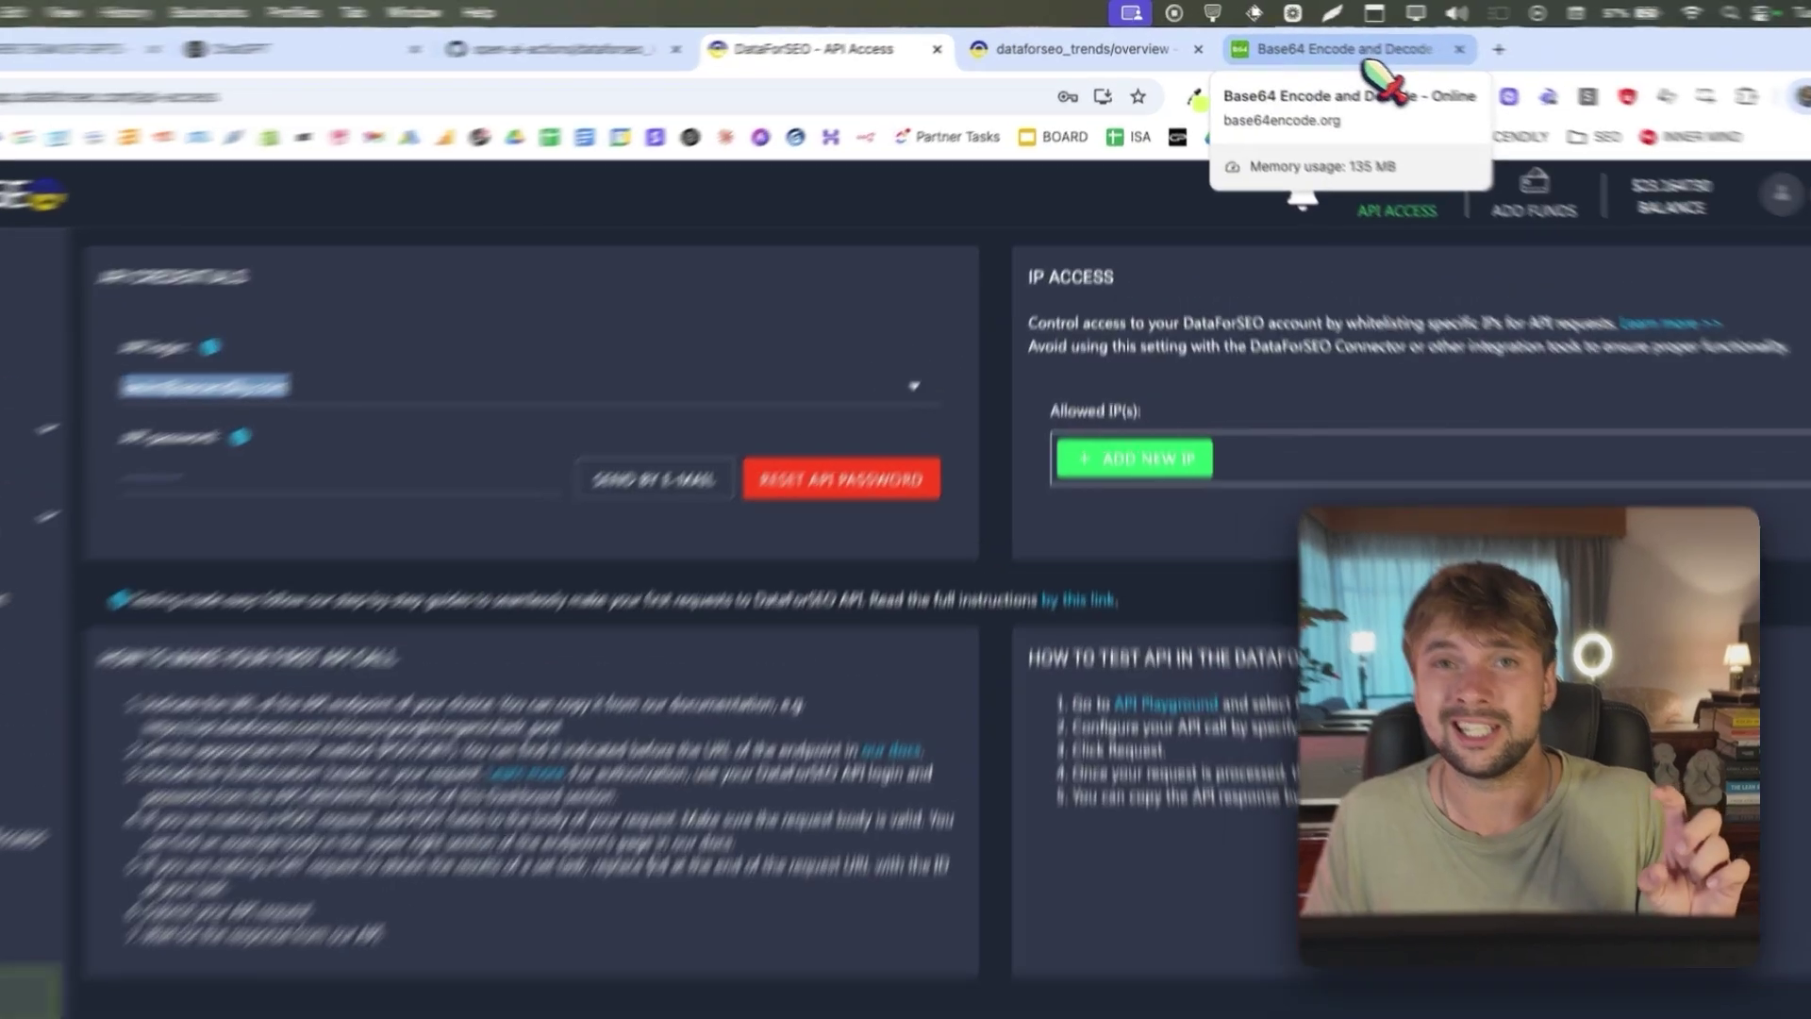
On the Base64 encoding site, examine the source text made of the API login, a colon and the API password.
click(1334, 53)
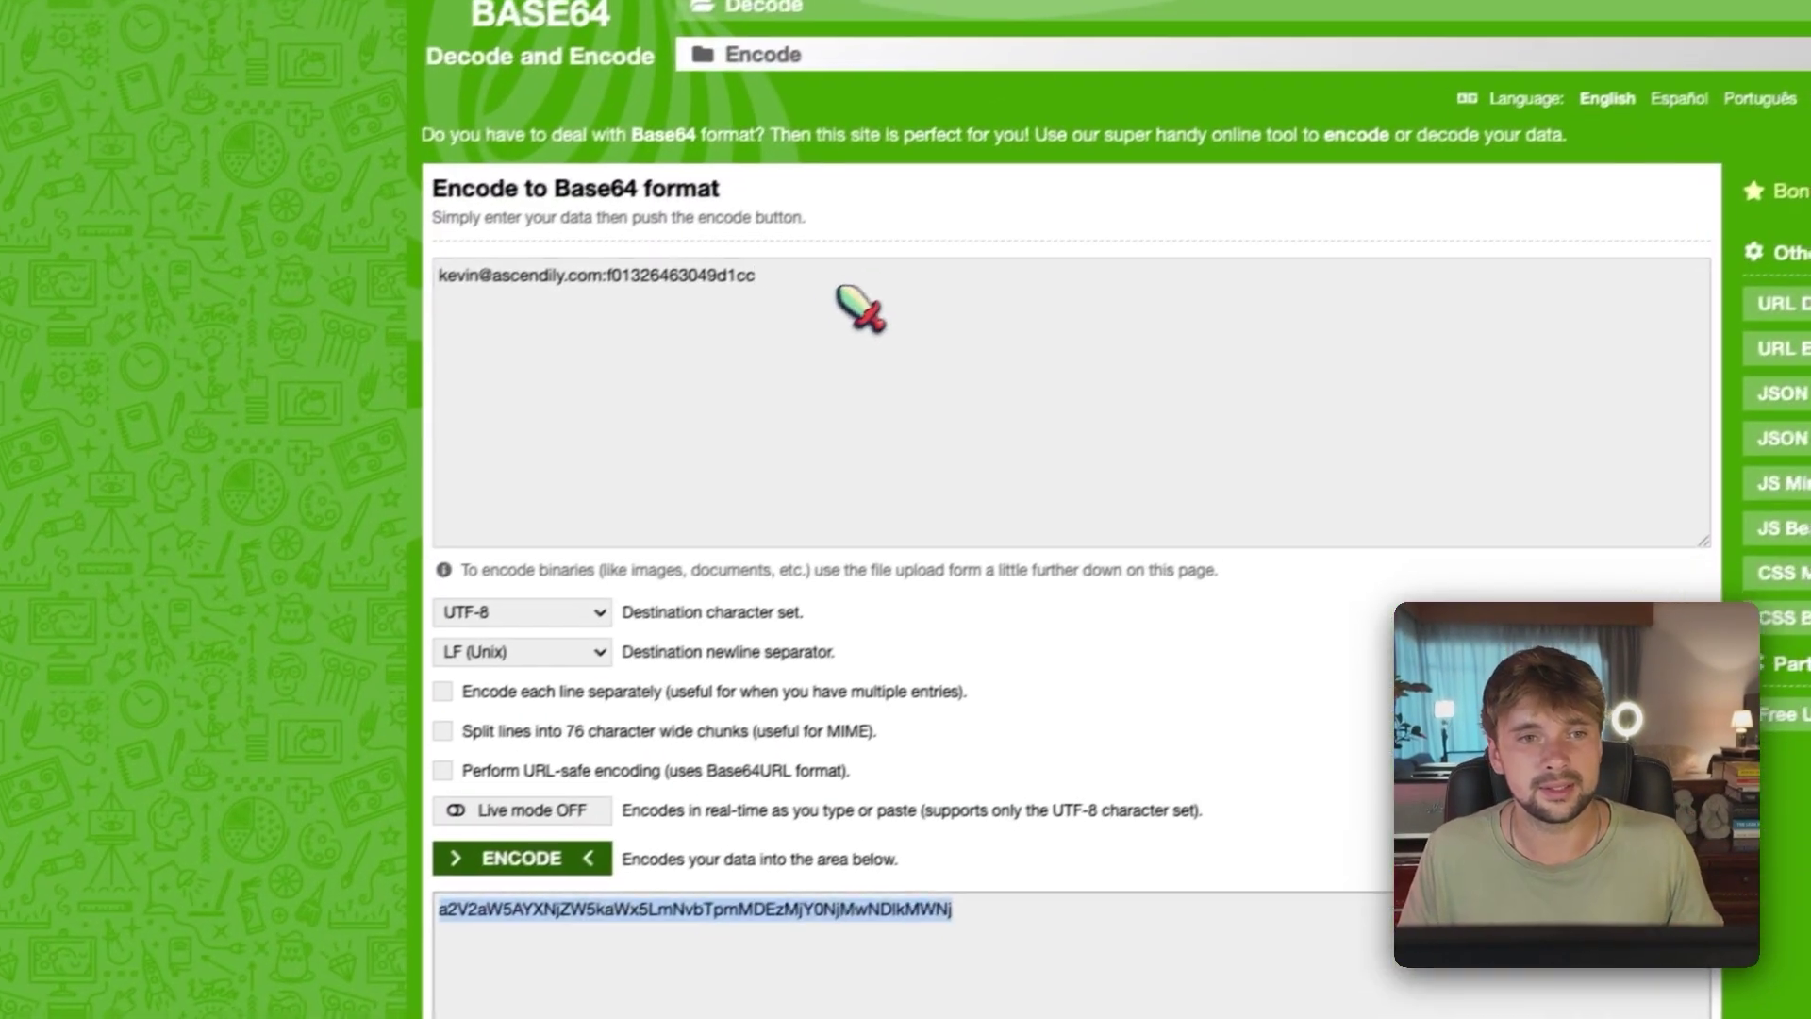
drag(817, 281, 608, 269)
click(445, 275)
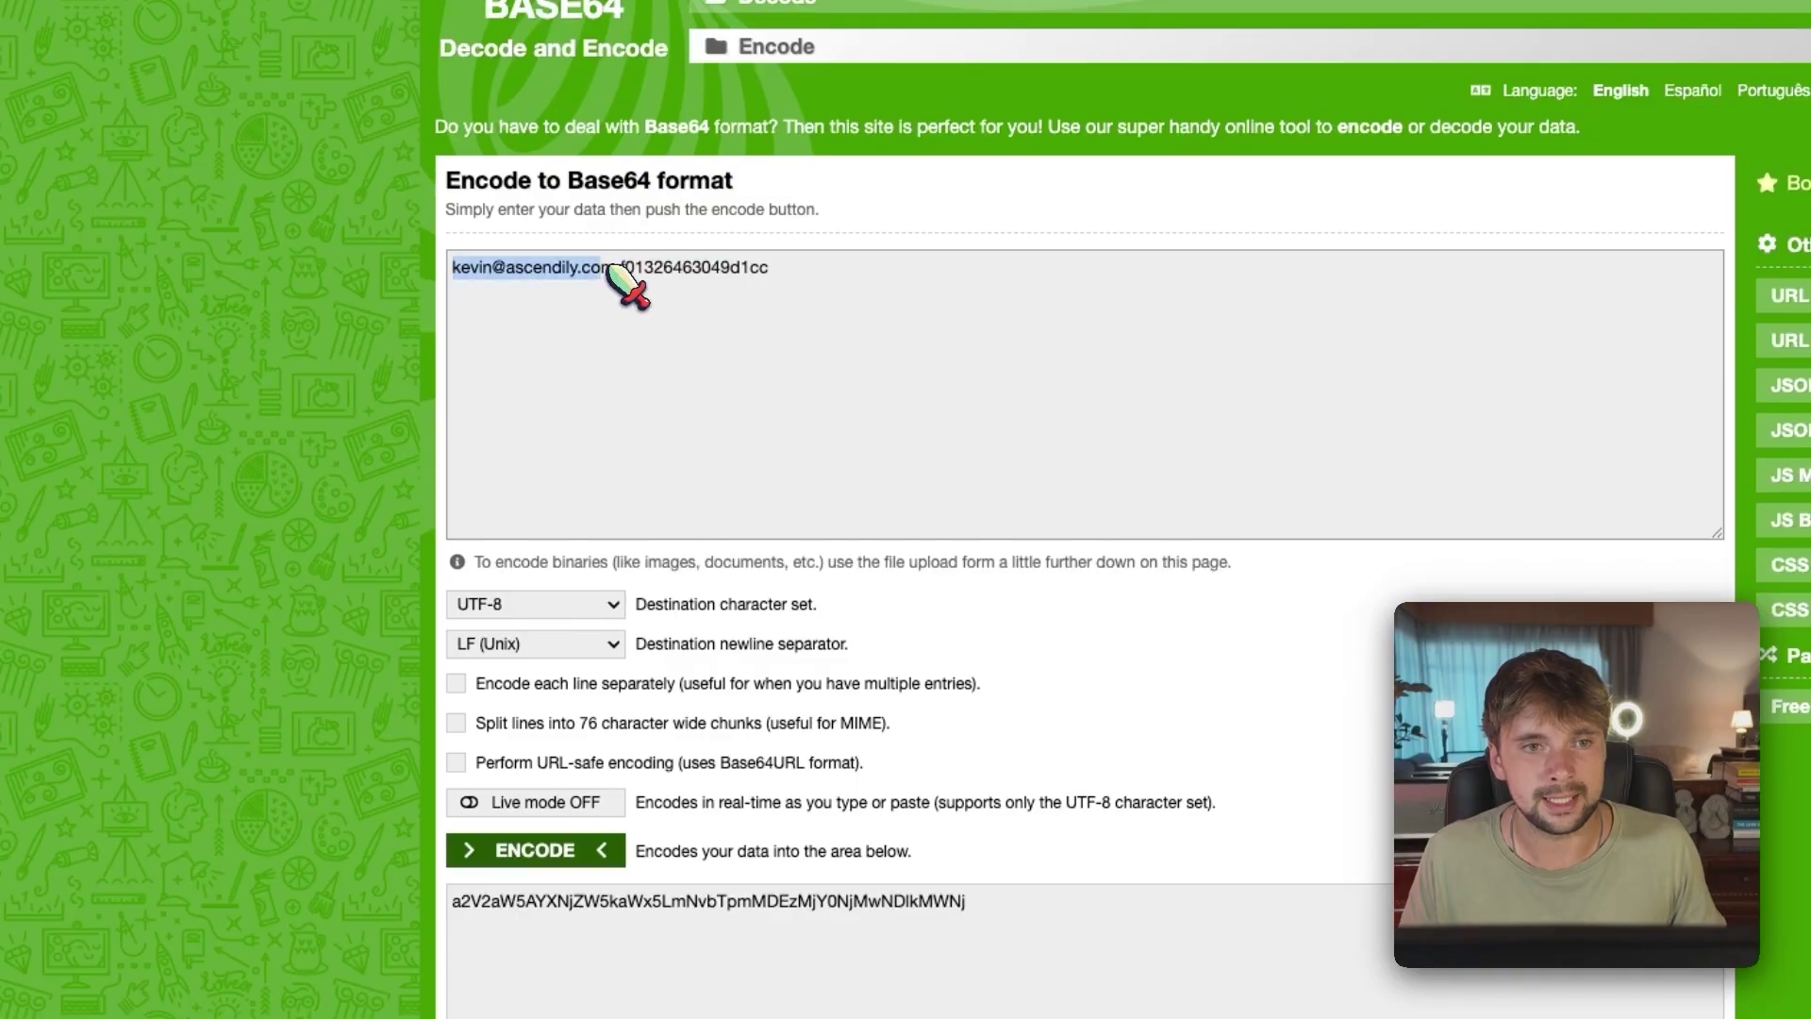
click(619, 268)
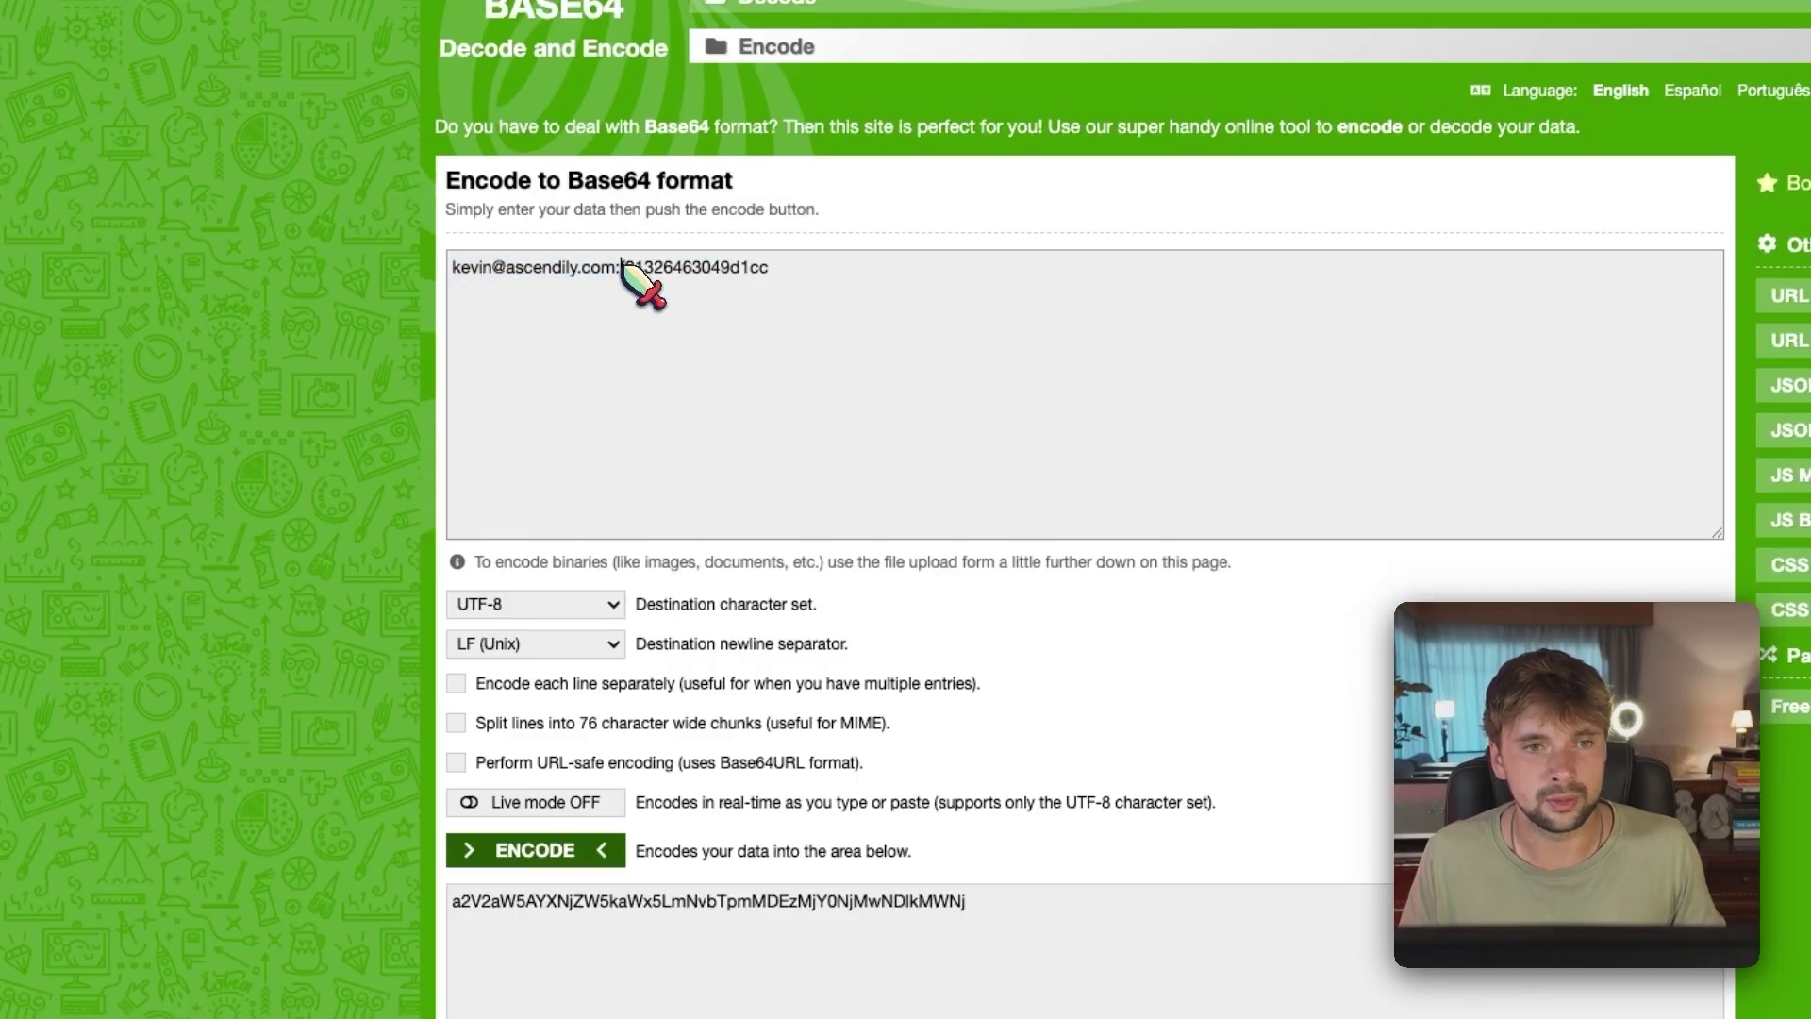
drag(841, 274, 639, 274)
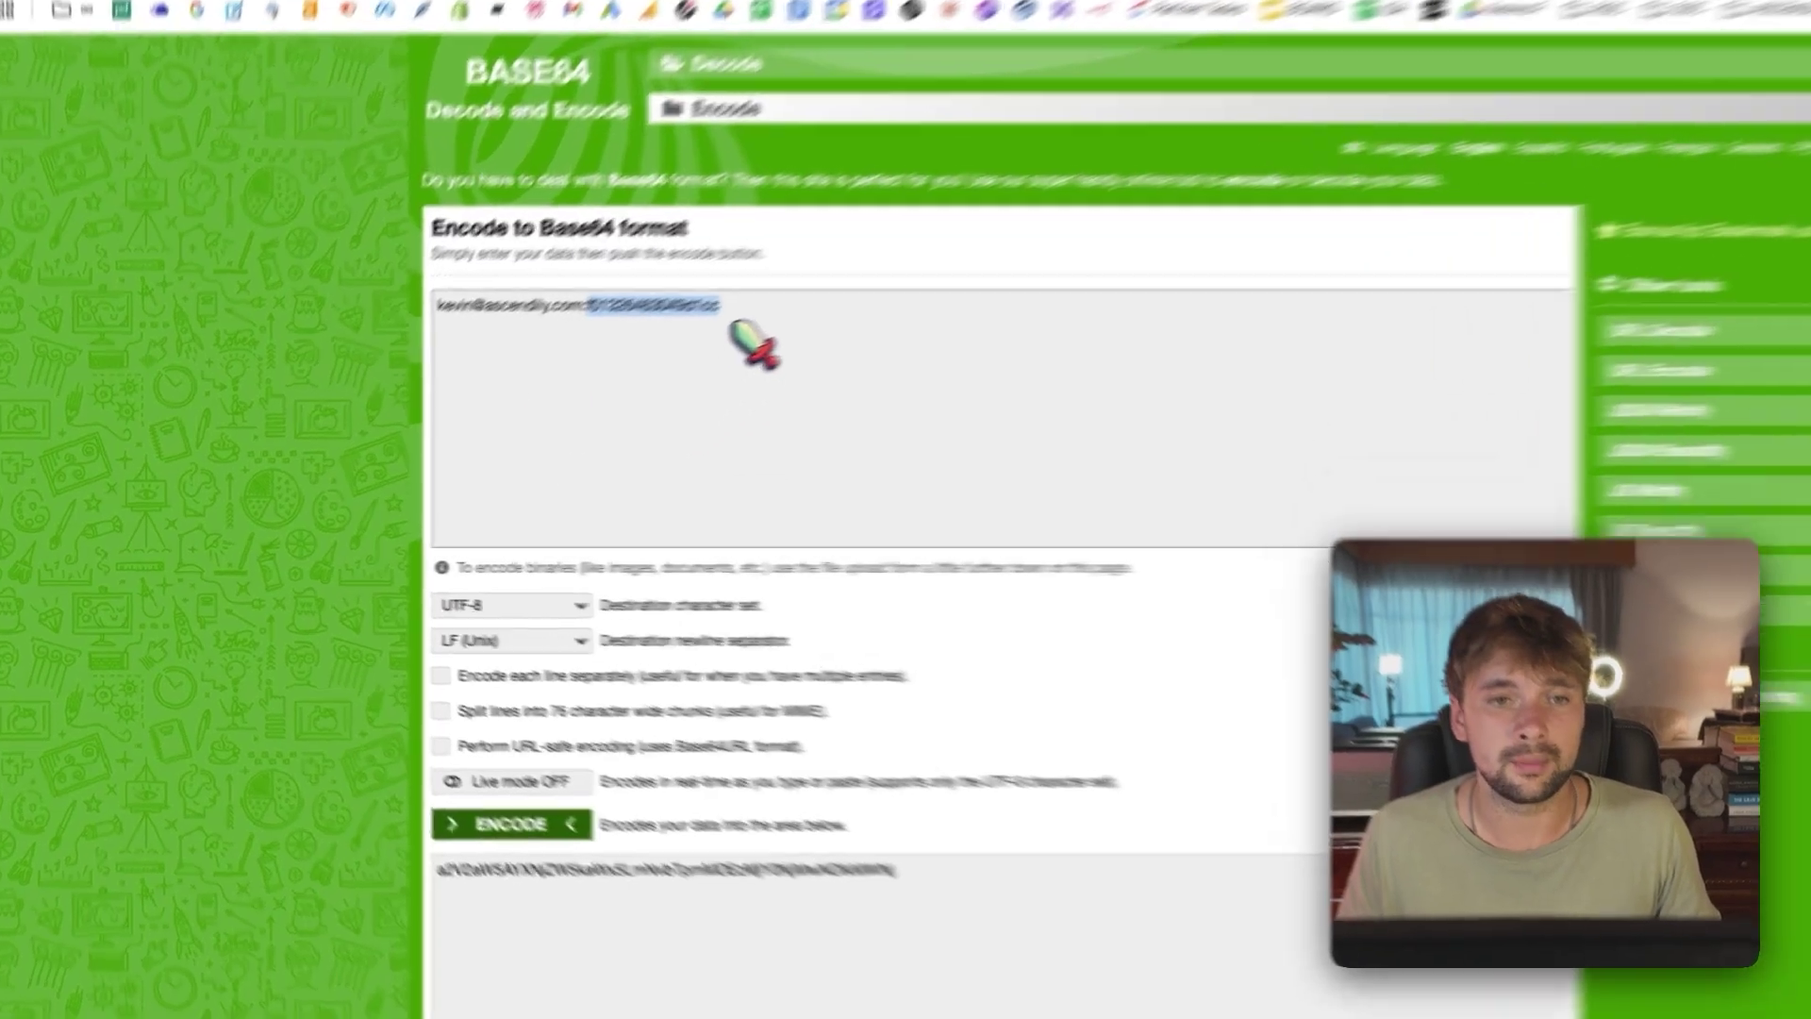
click(605, 364)
drag(601, 189, 663, 201)
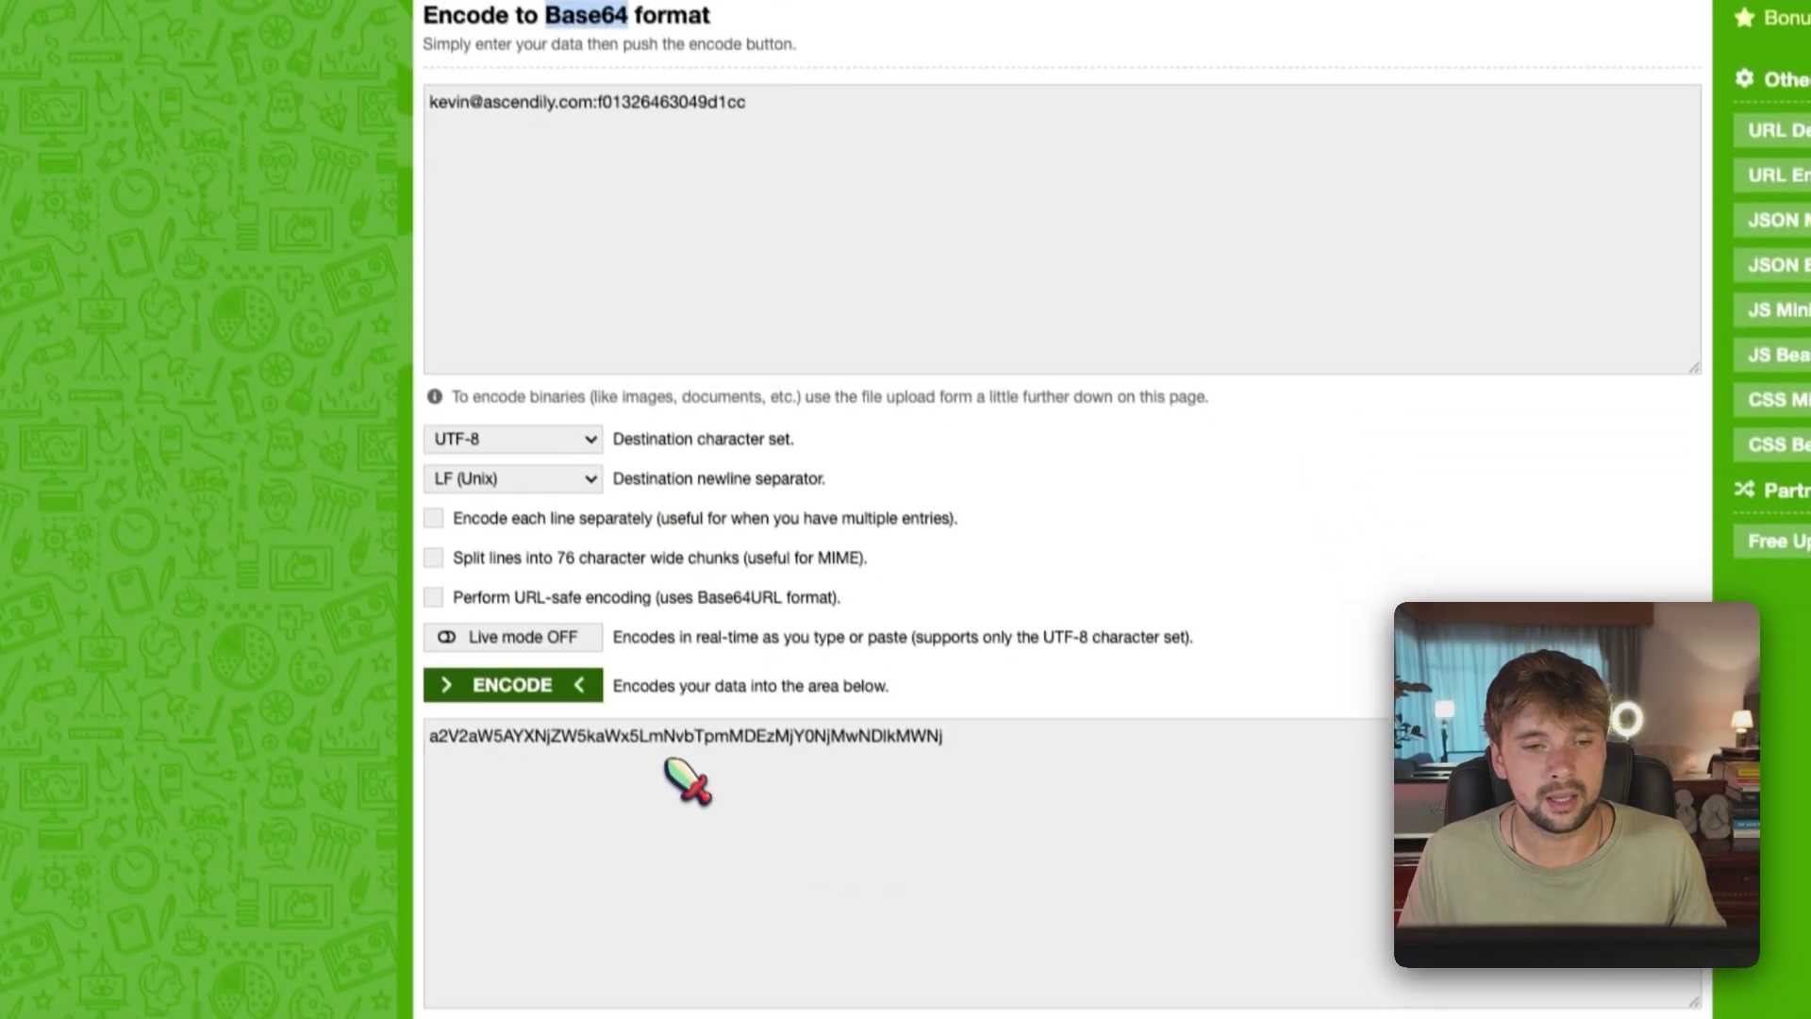
click(715, 926)
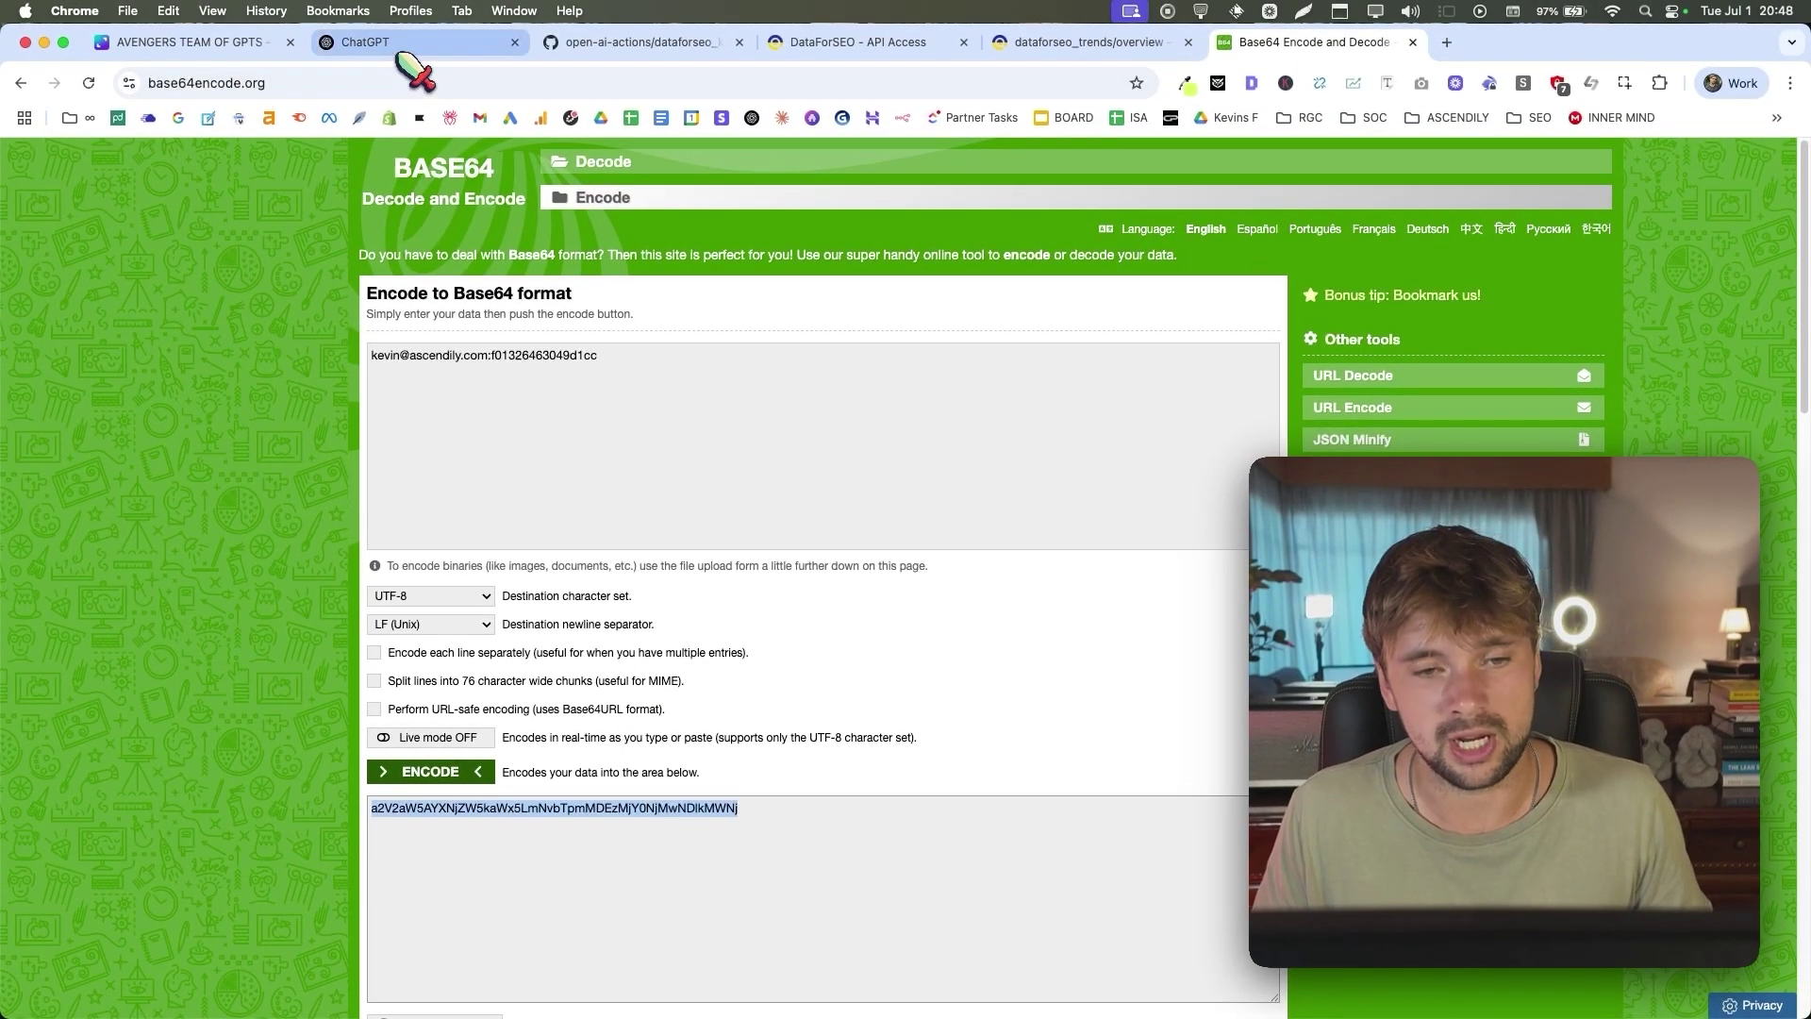
click(519, 344)
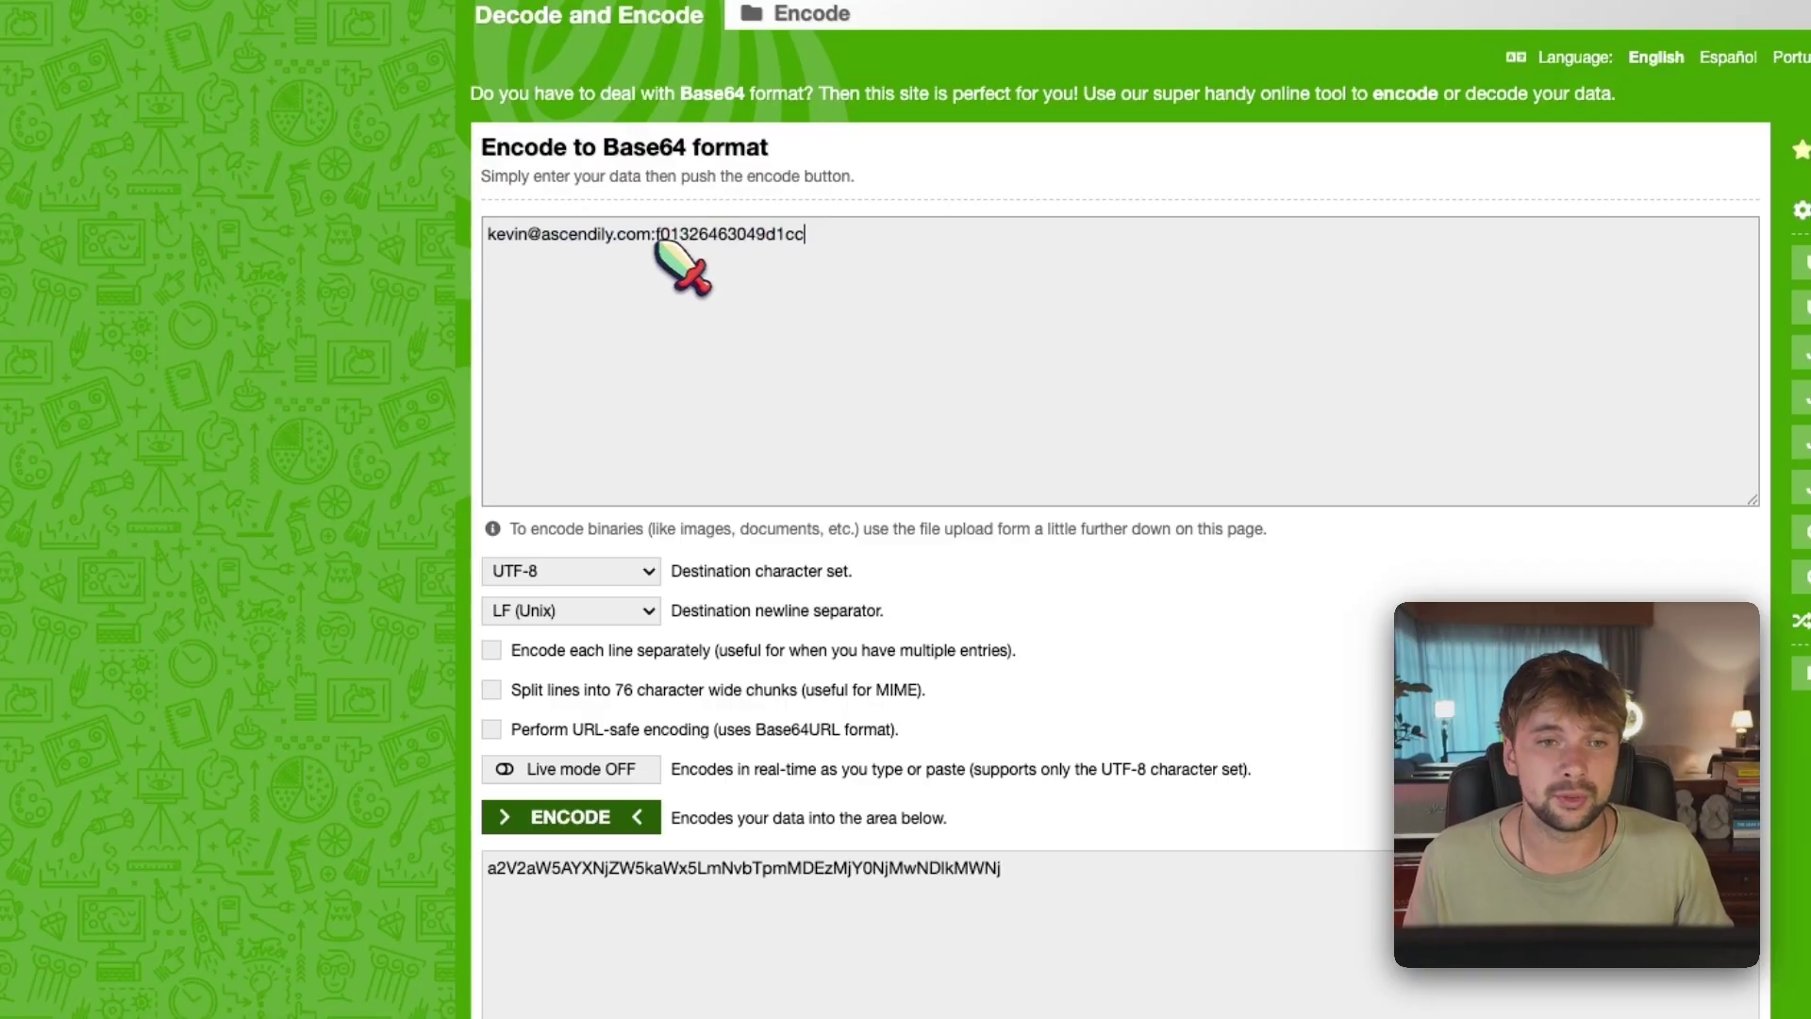
drag(558, 244, 480, 243)
click(606, 243)
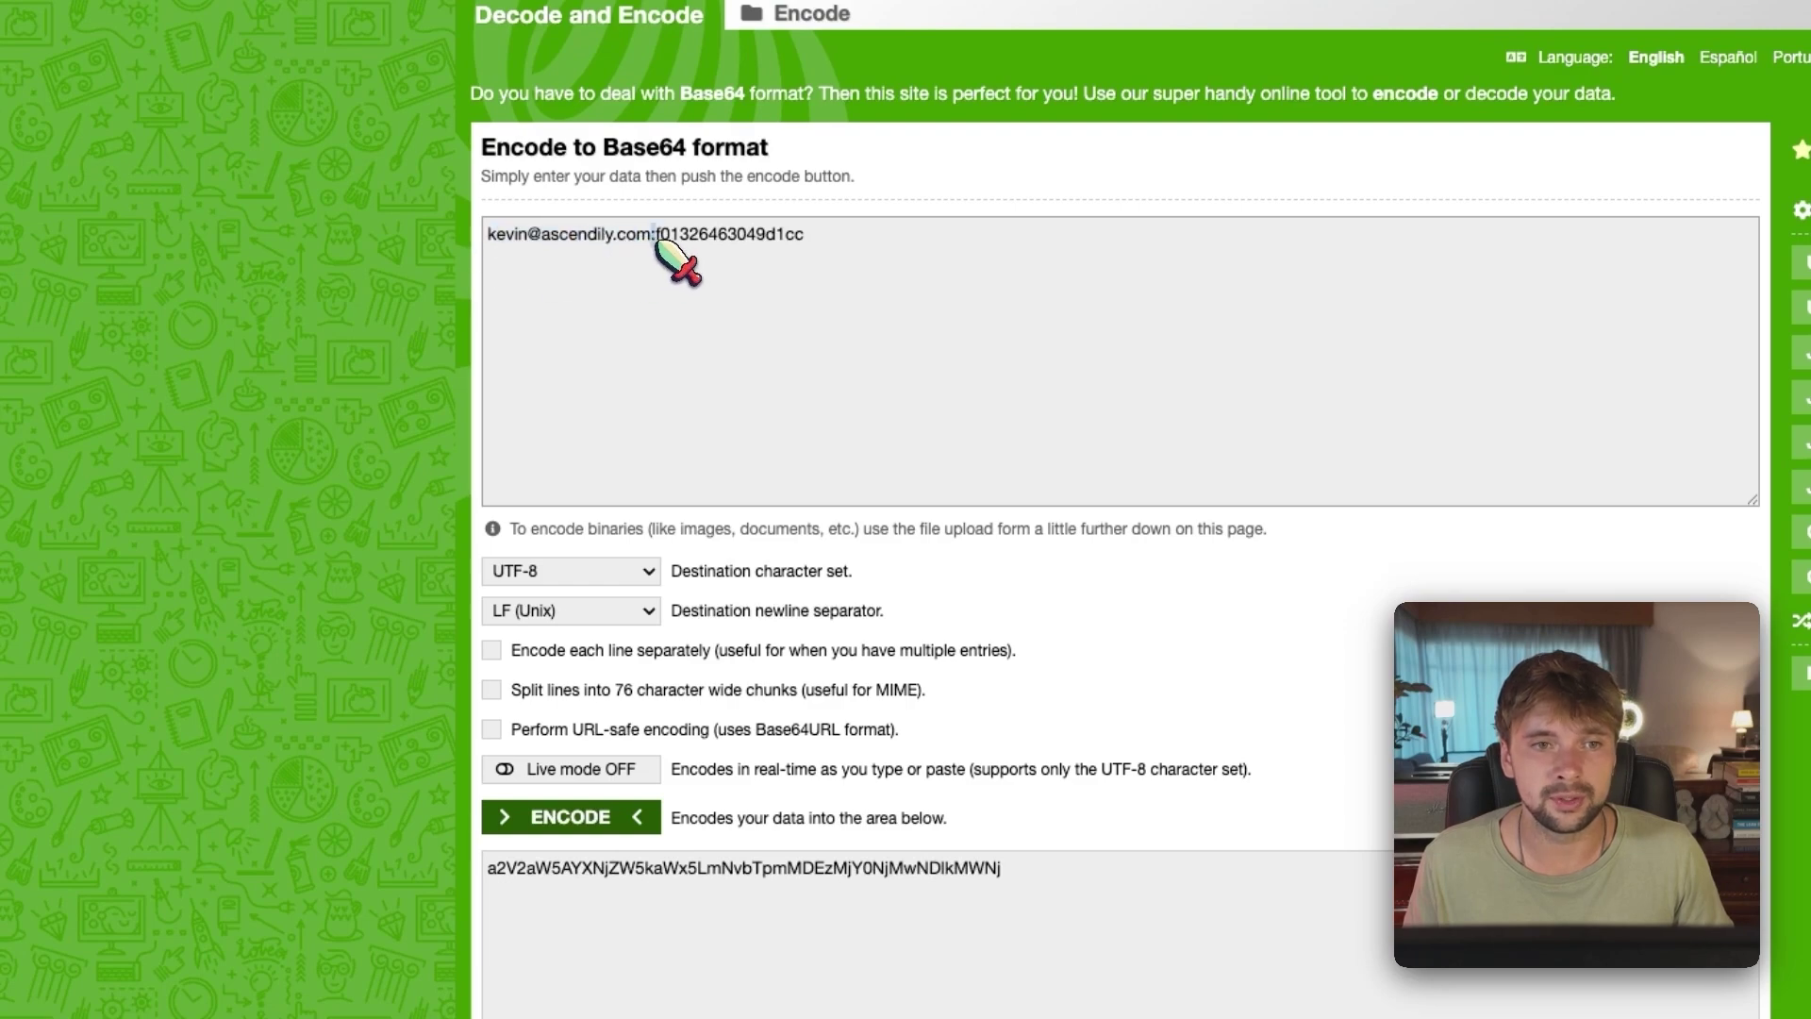
drag(830, 250, 651, 244)
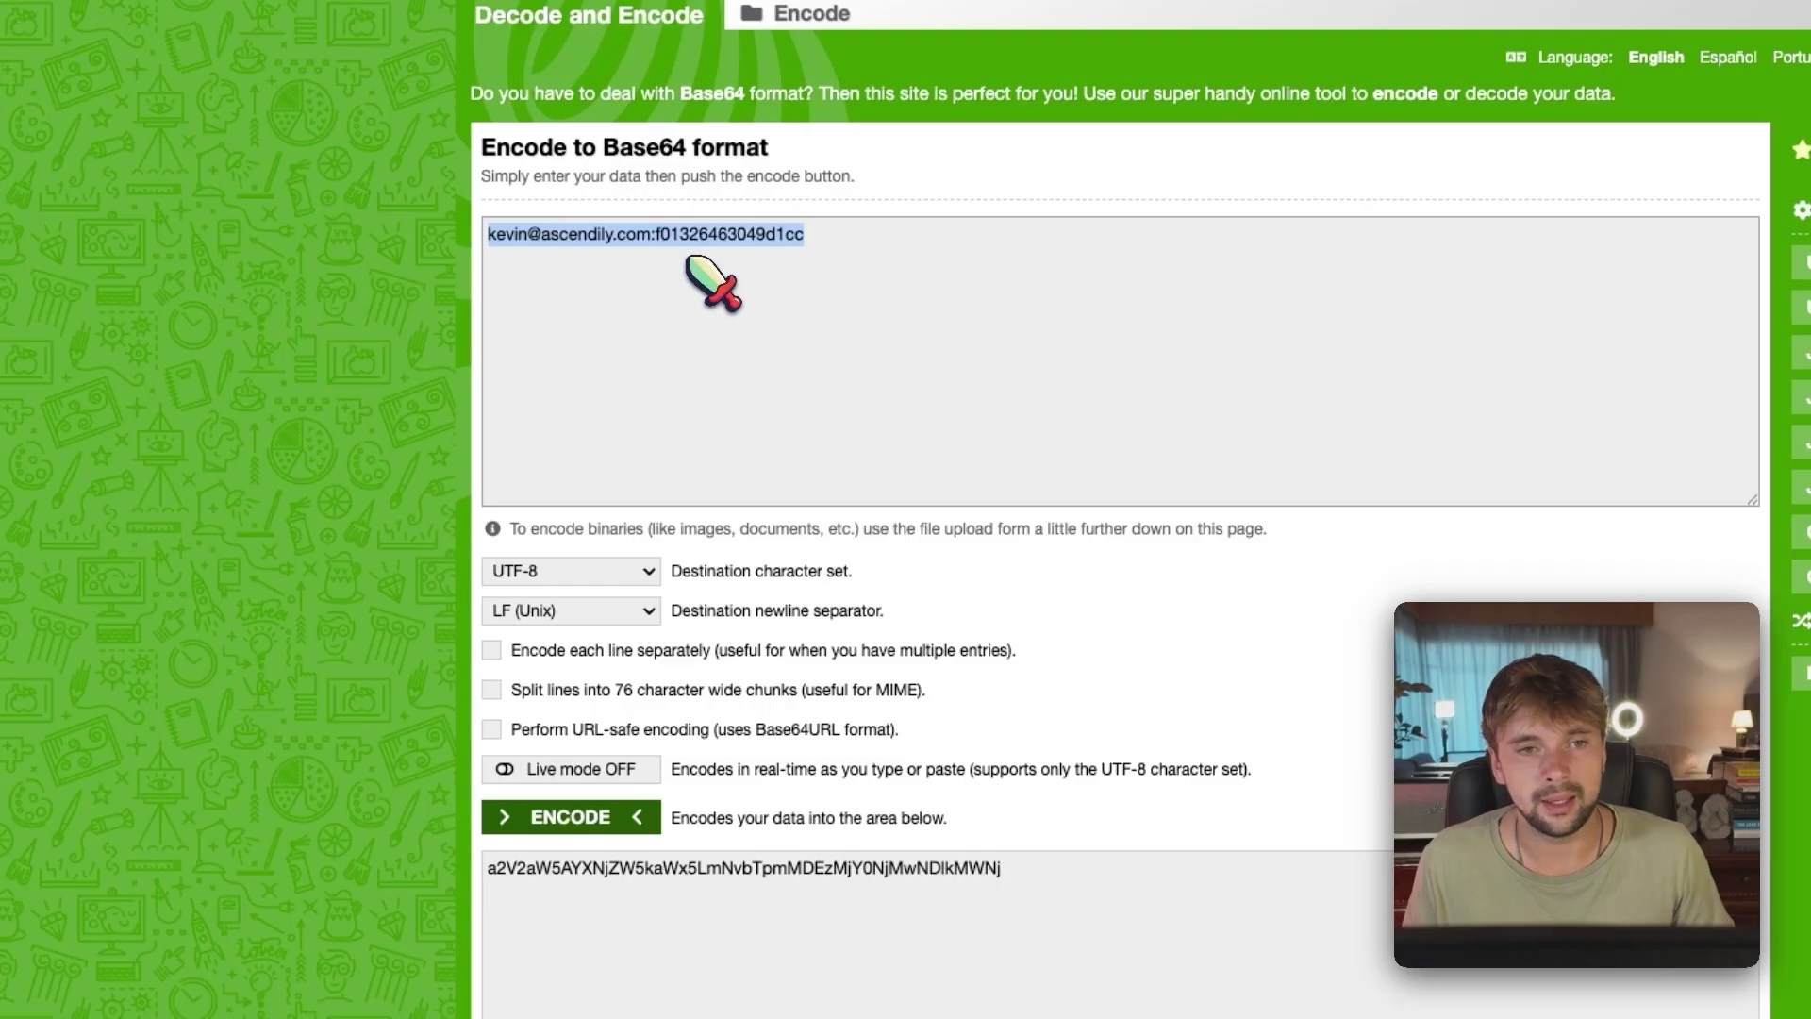
Set the action's authentication to API Key with Basic auth type, using the Base64-encoded credentials as the API key, and save it.
double_click(658, 876)
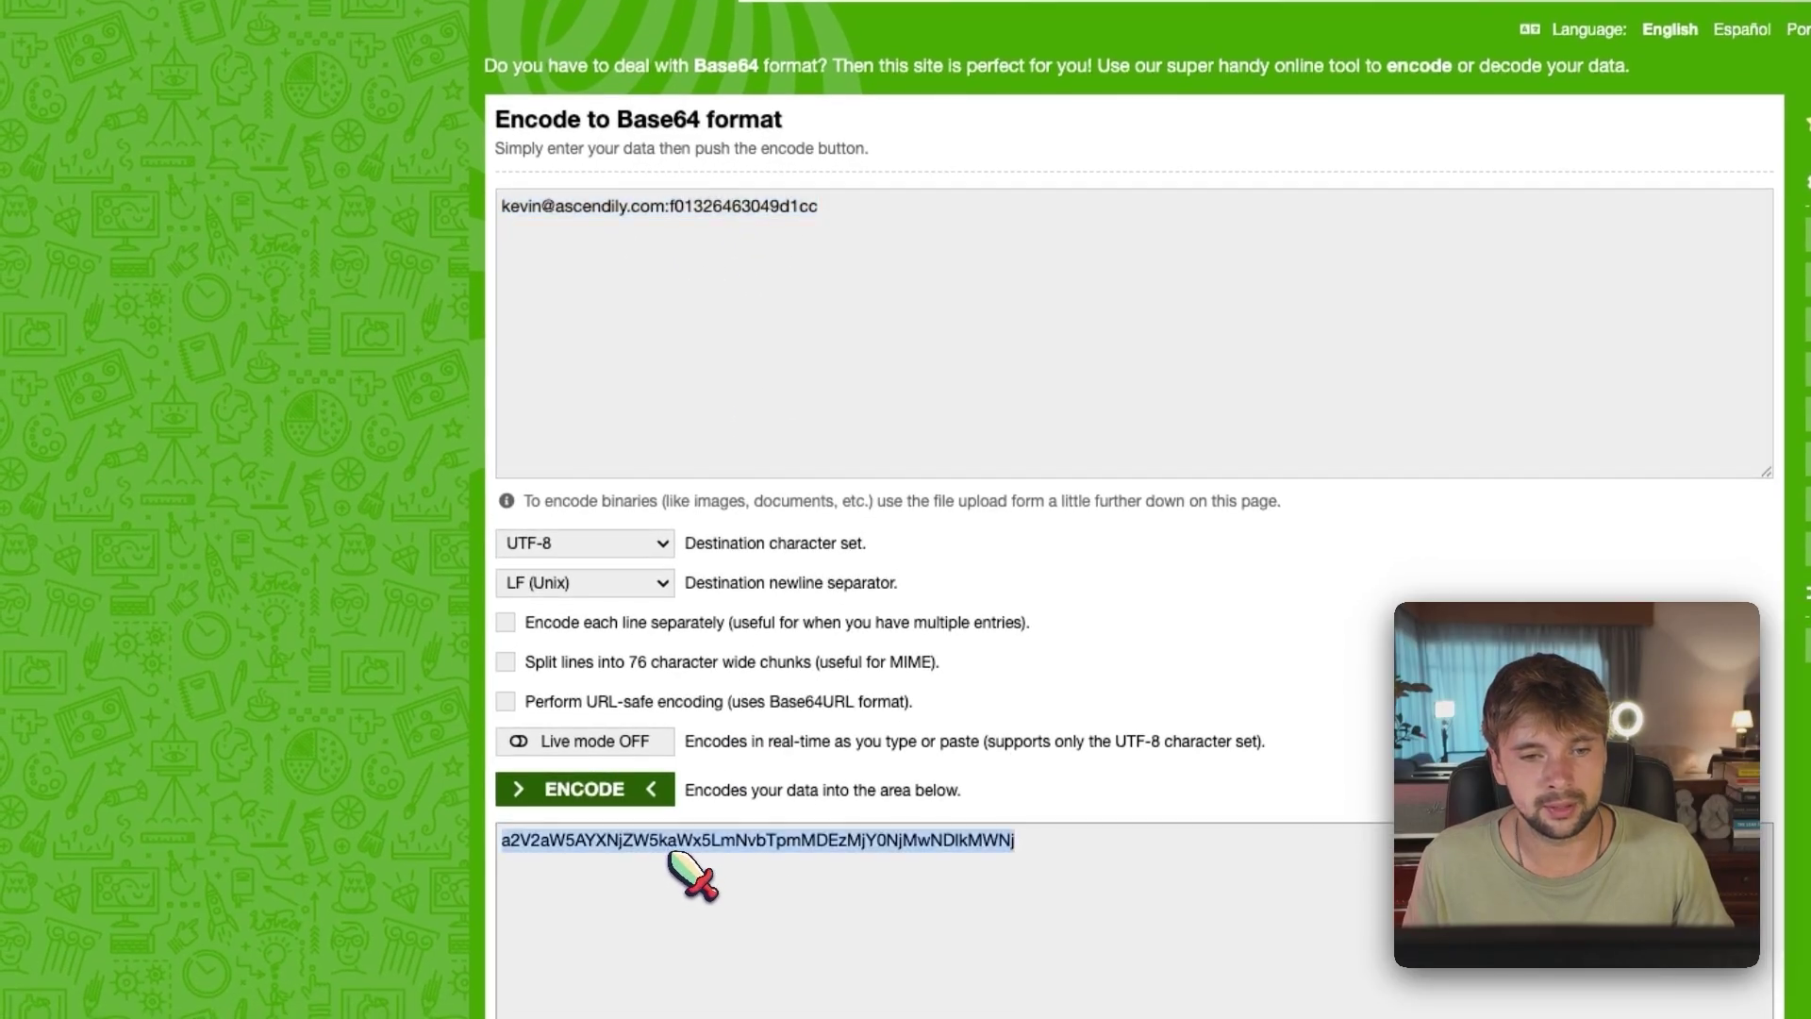
click(433, 28)
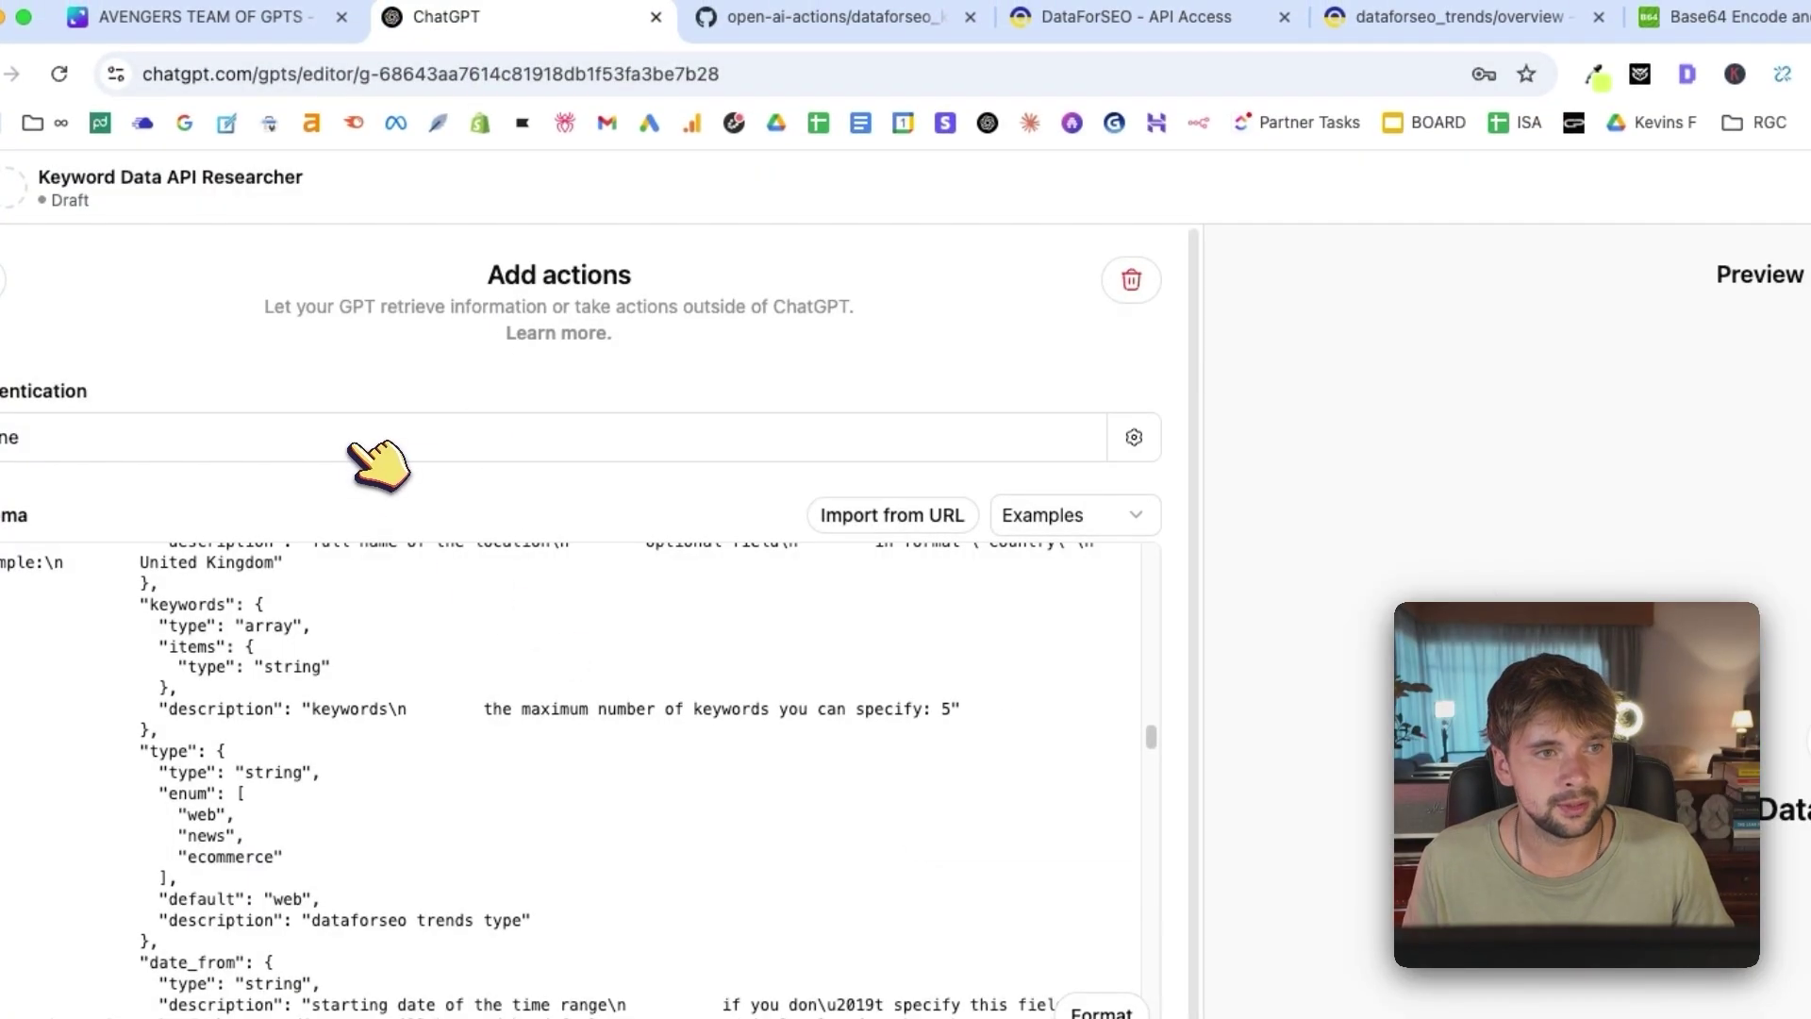
click(377, 462)
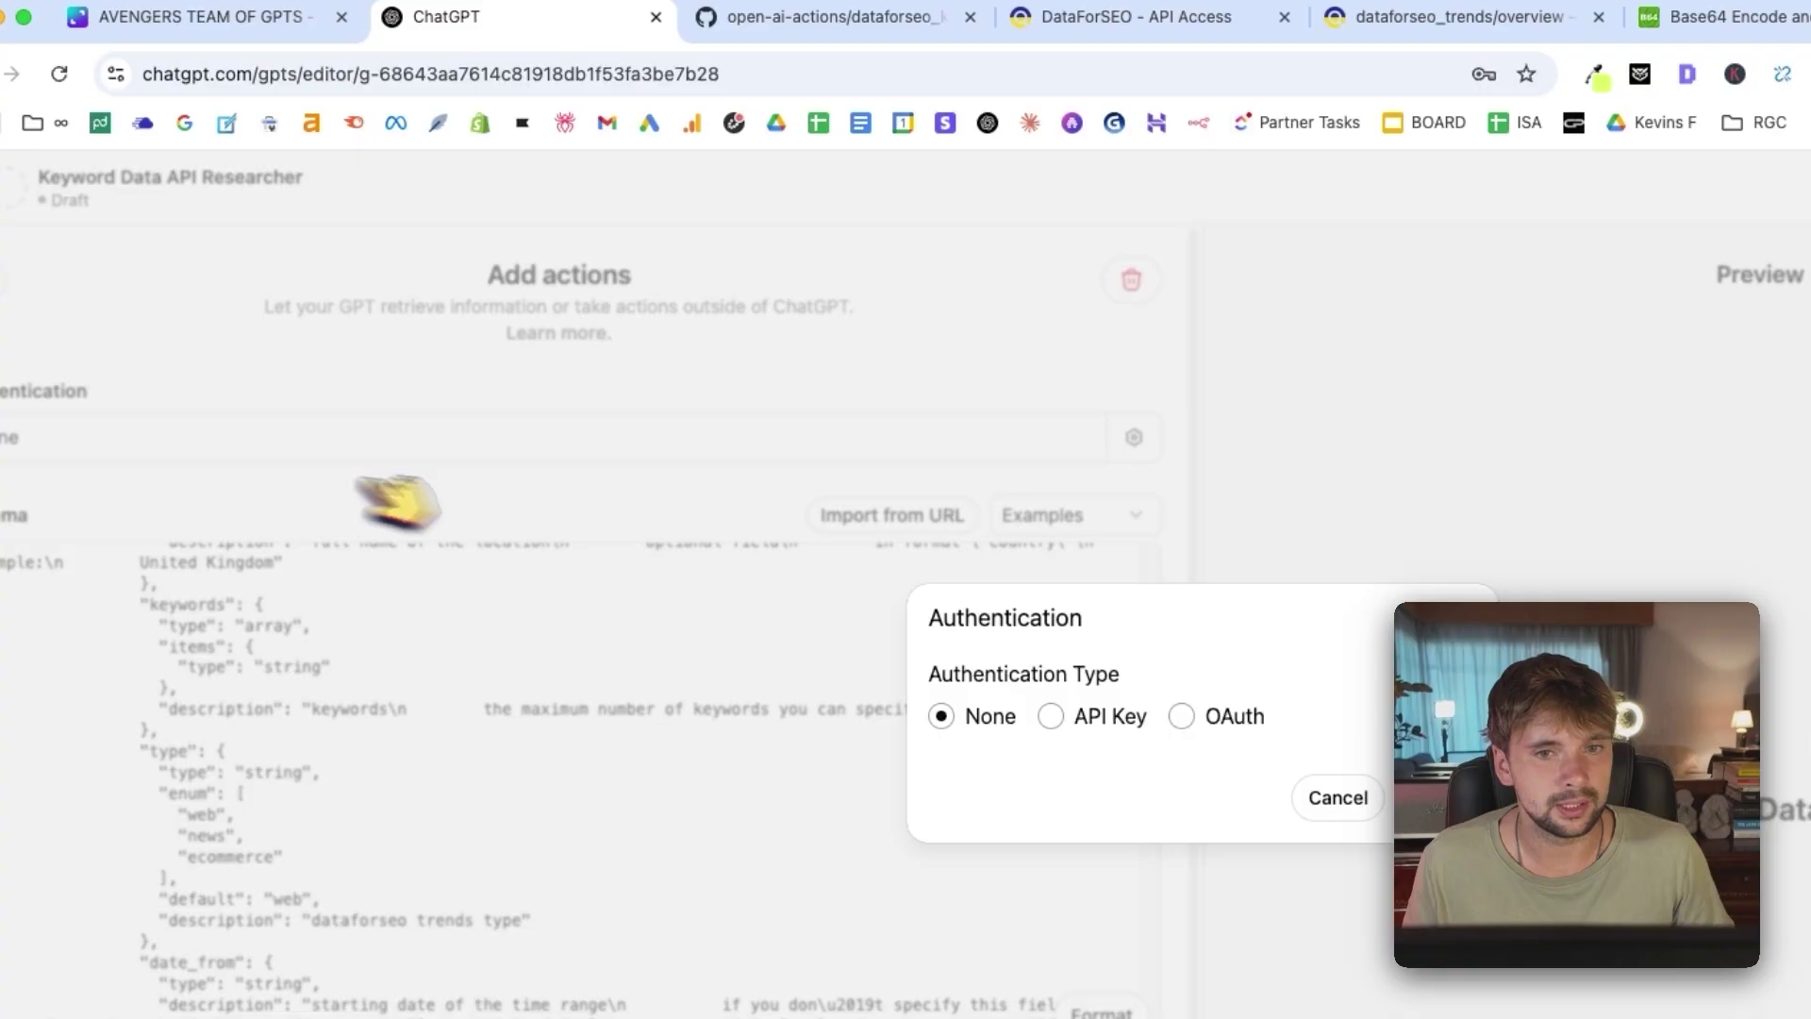
click(1052, 717)
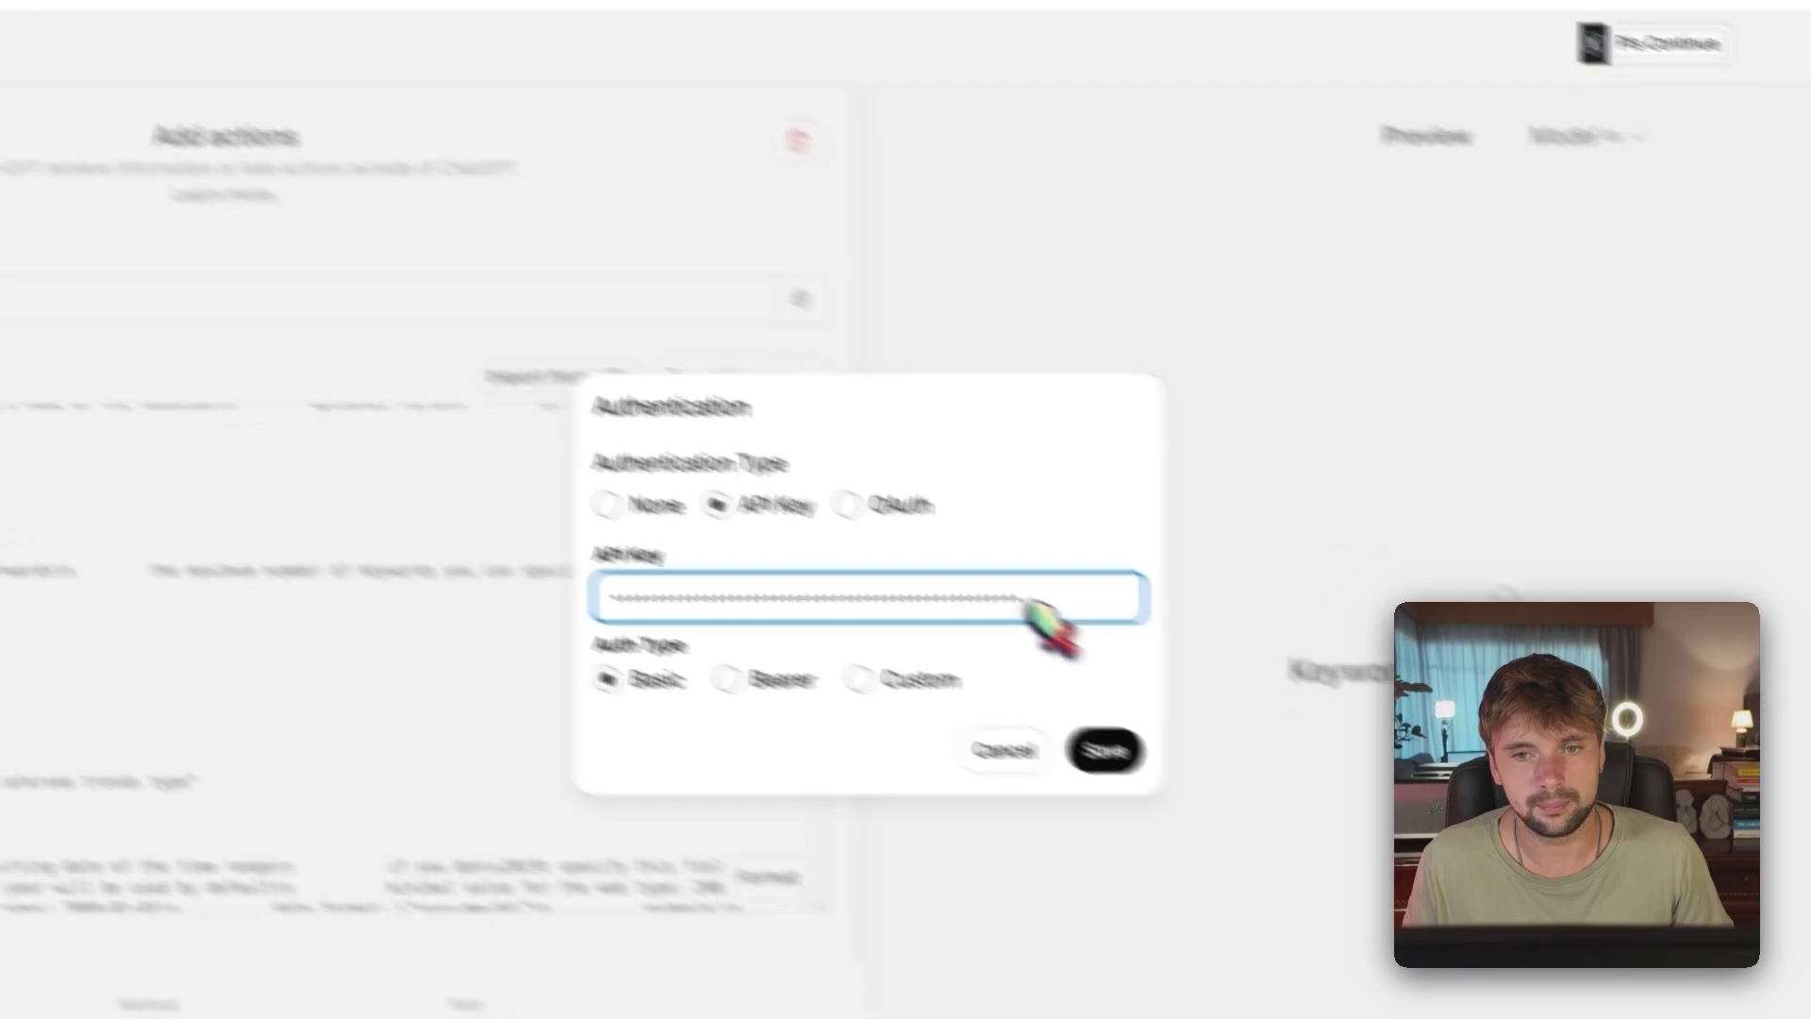
drag(1366, 743, 970, 719)
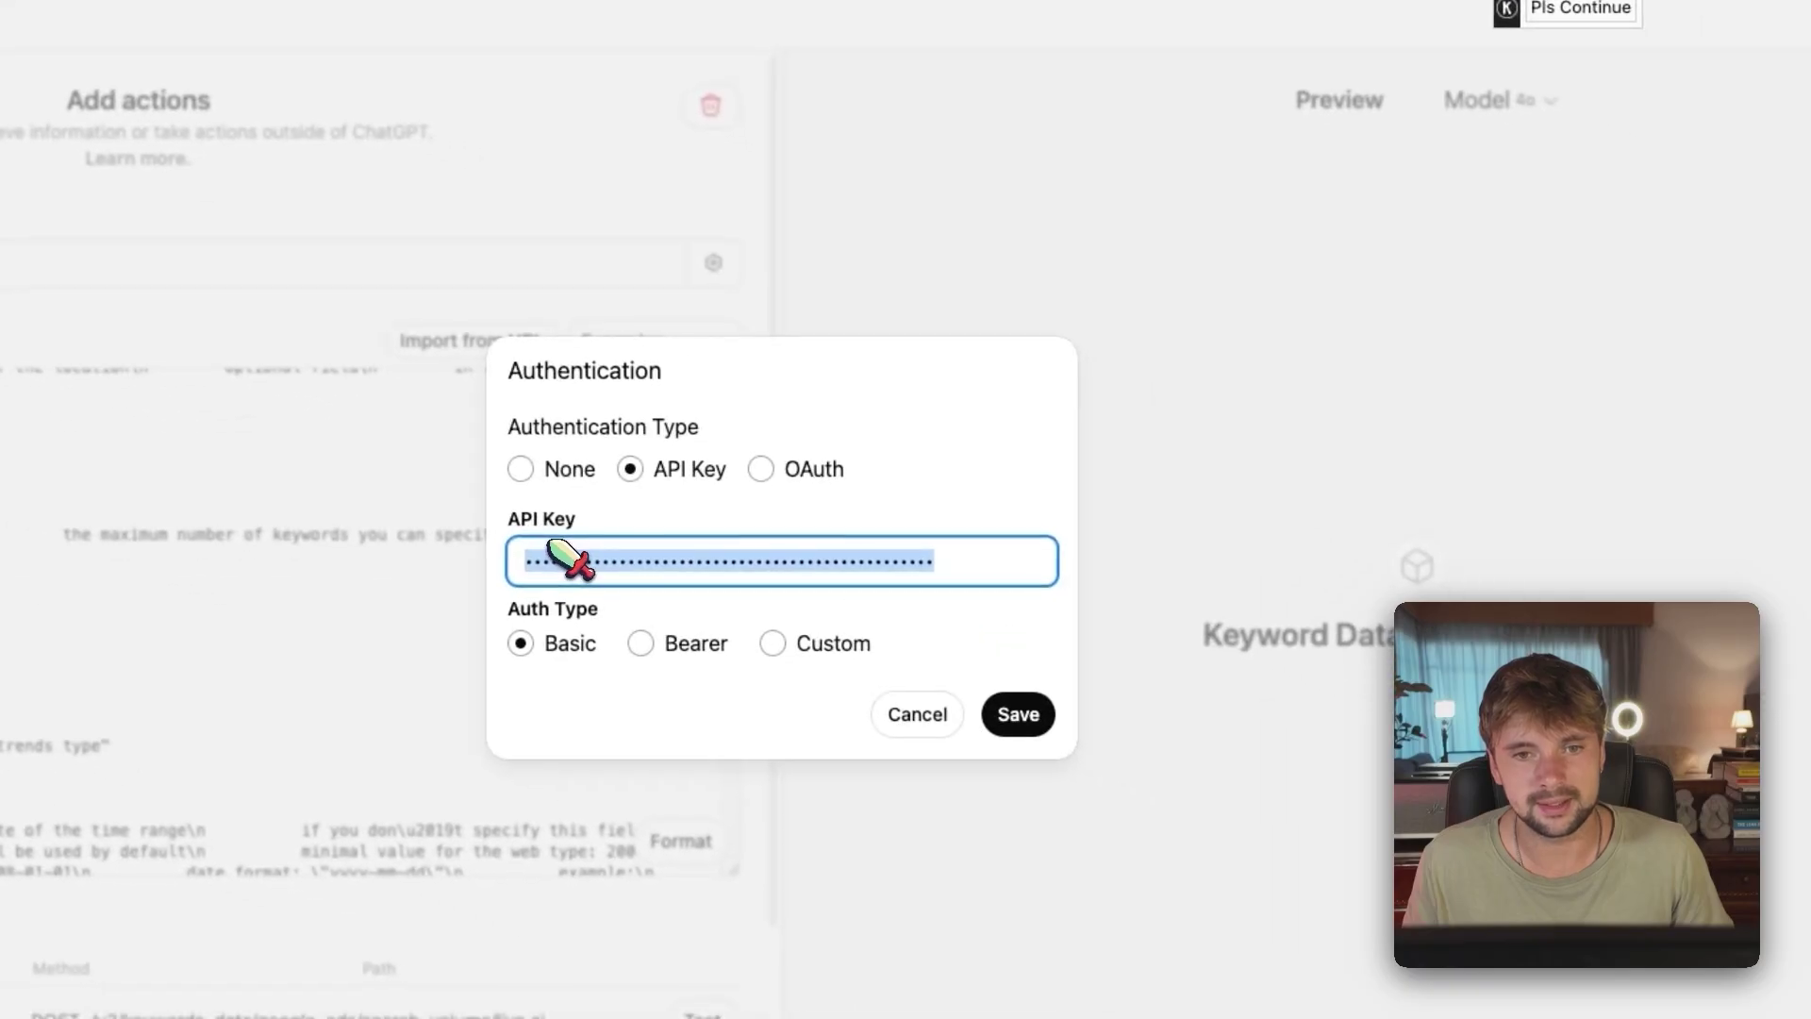
click(971, 719)
click(1017, 714)
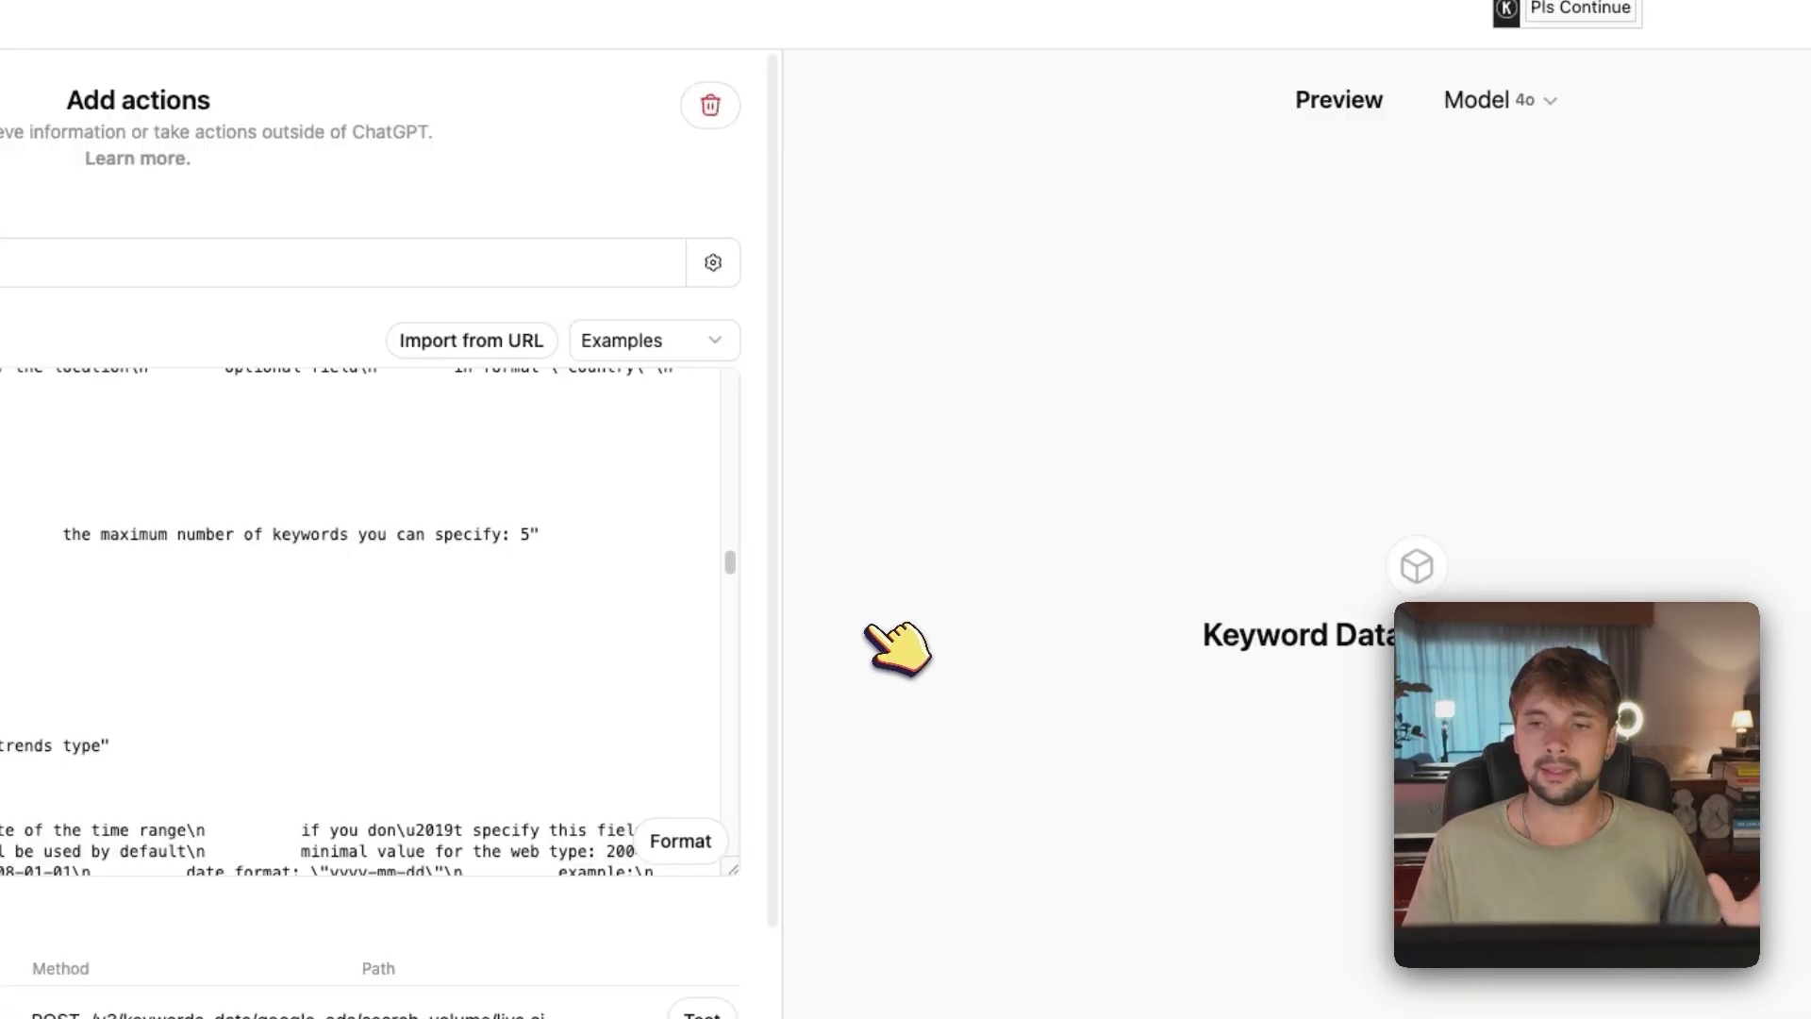
Create the GPT with sharing set to Only me and save it.
click(1768, 168)
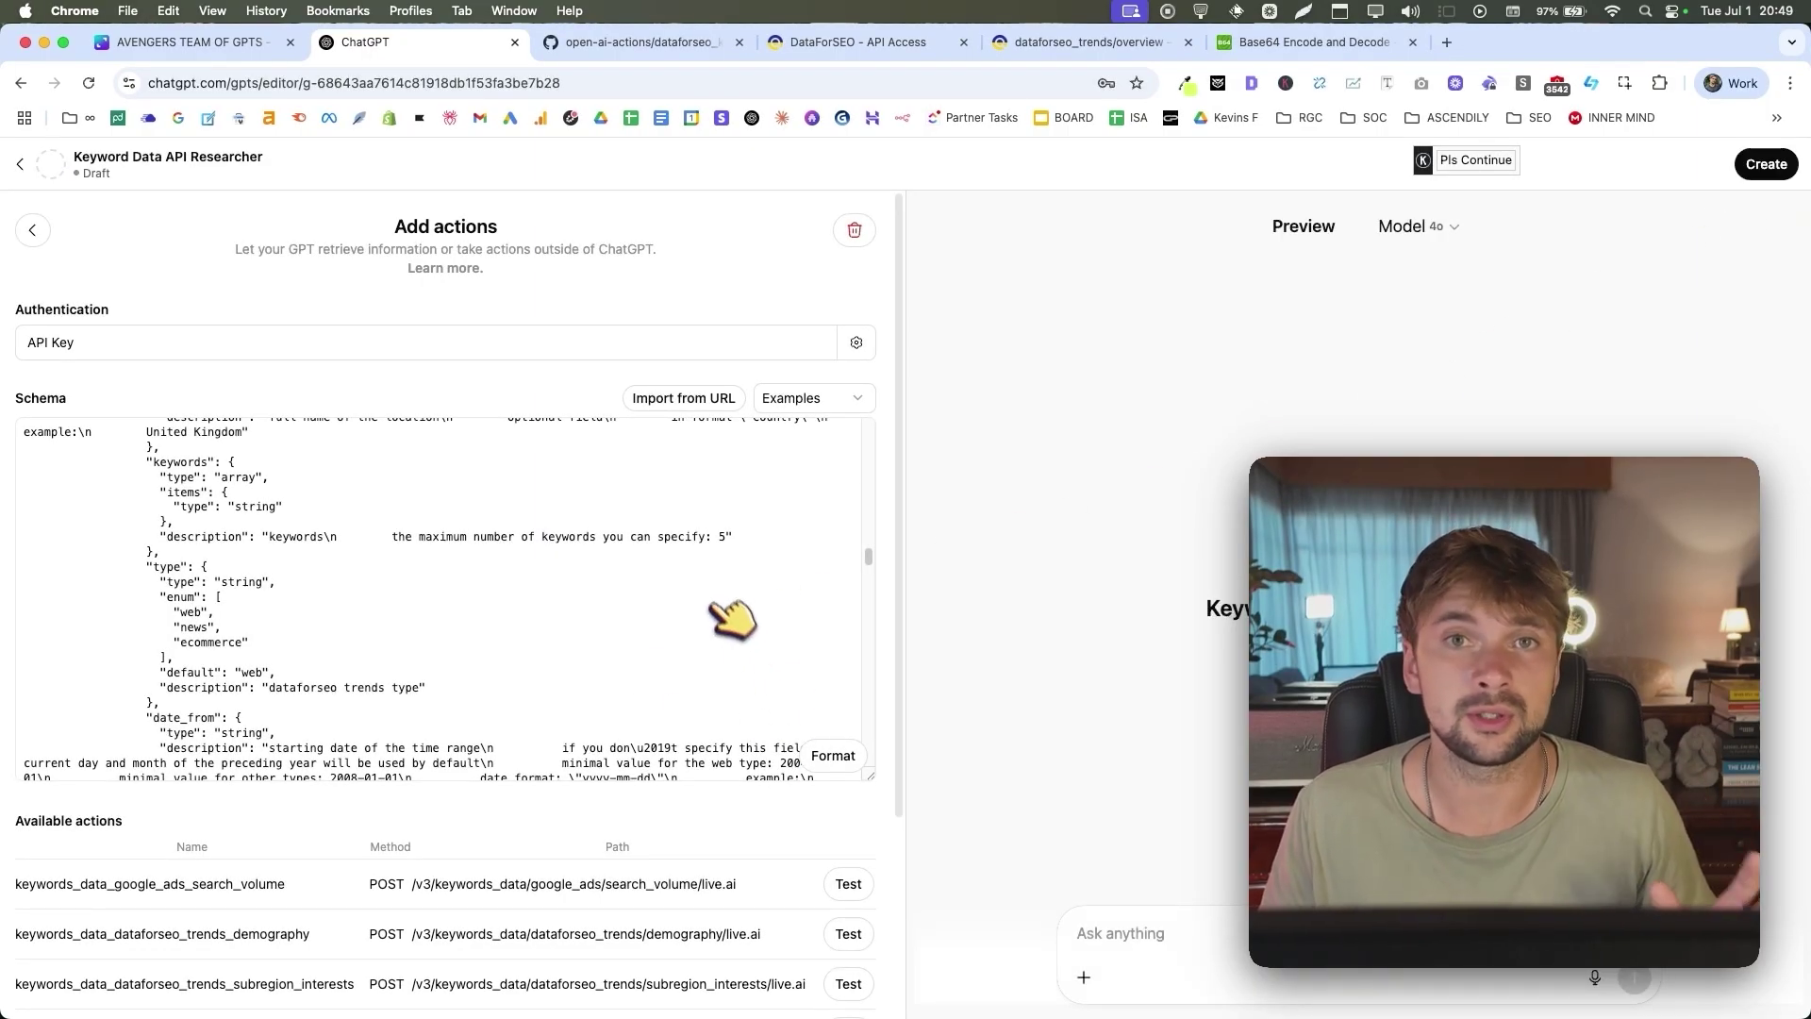
click(1766, 164)
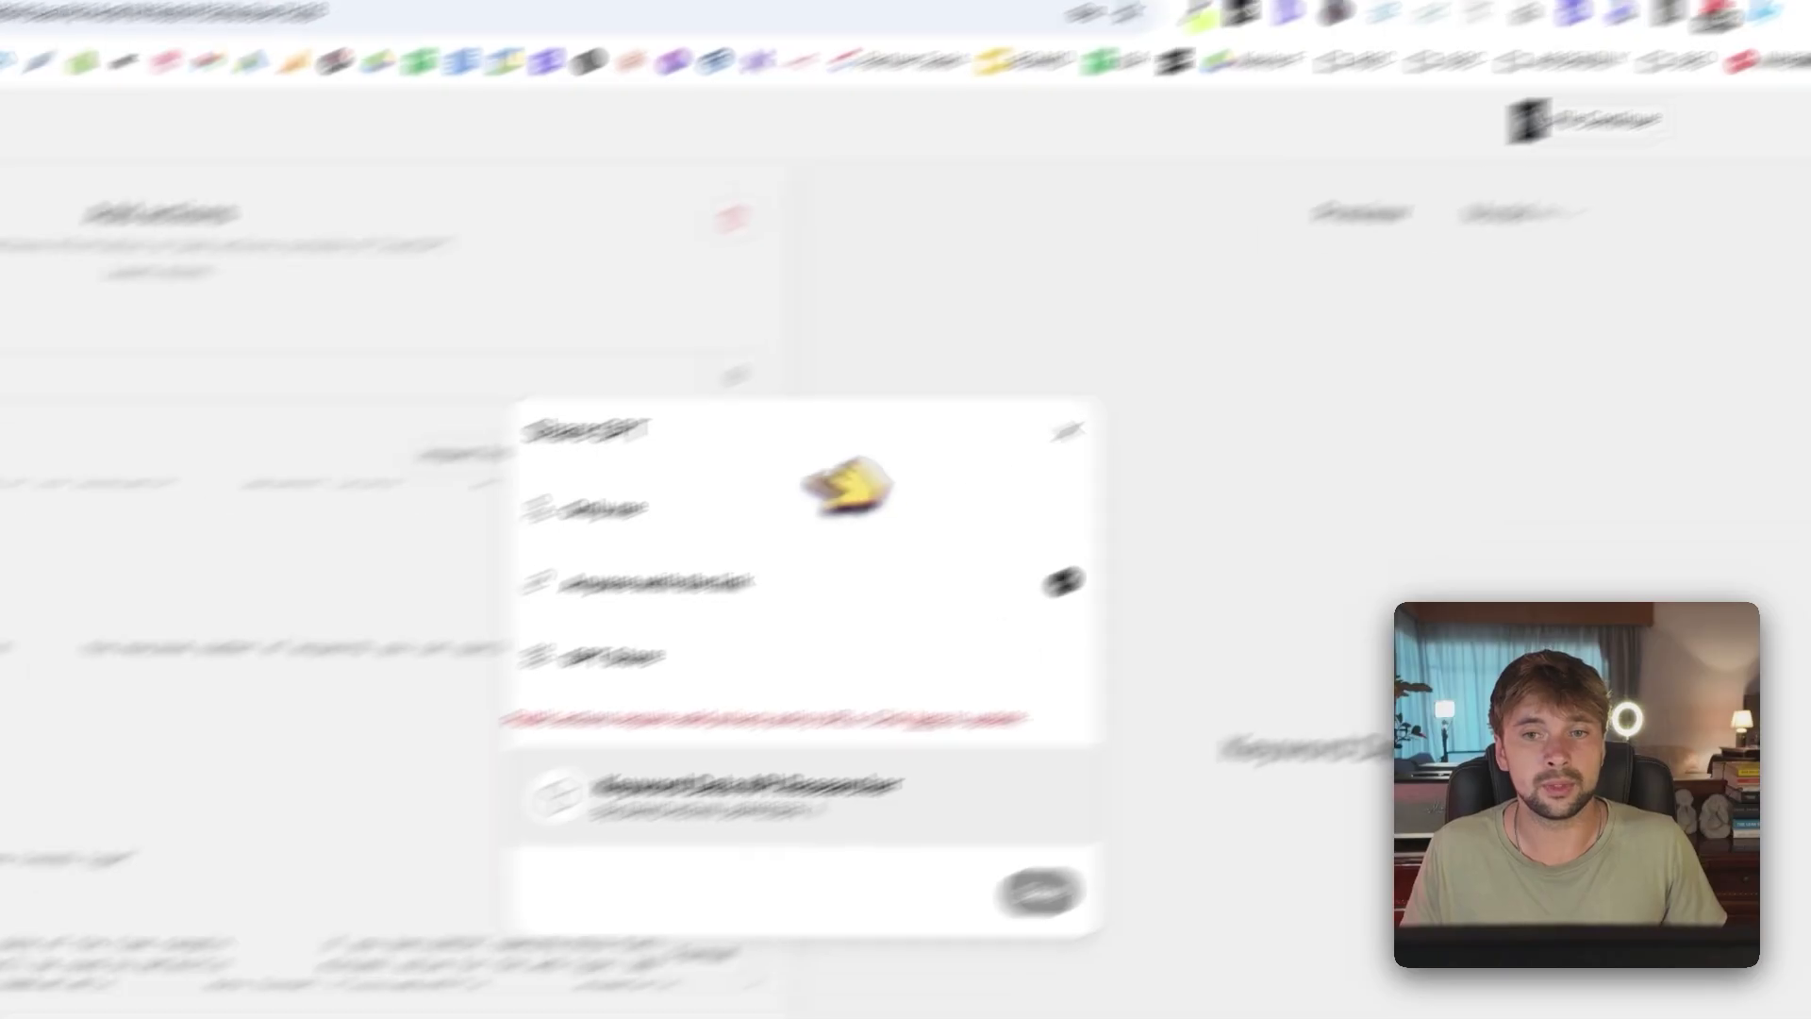
click(510, 604)
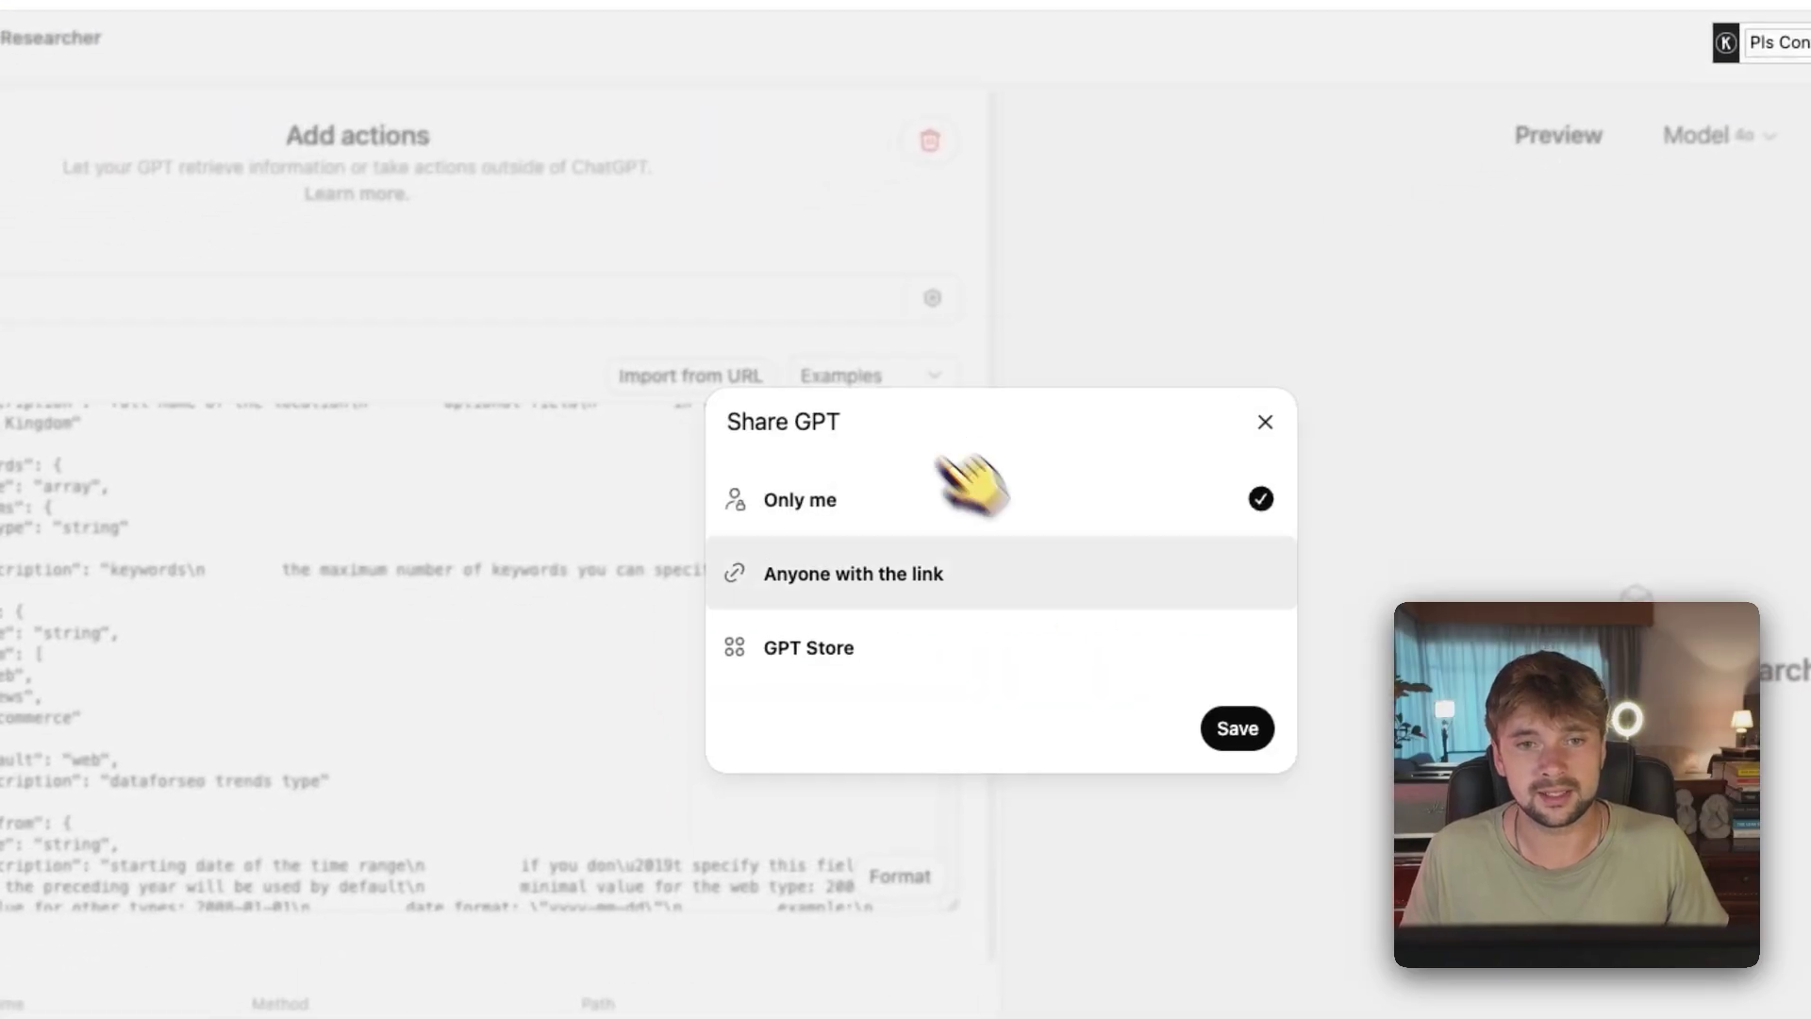
click(779, 993)
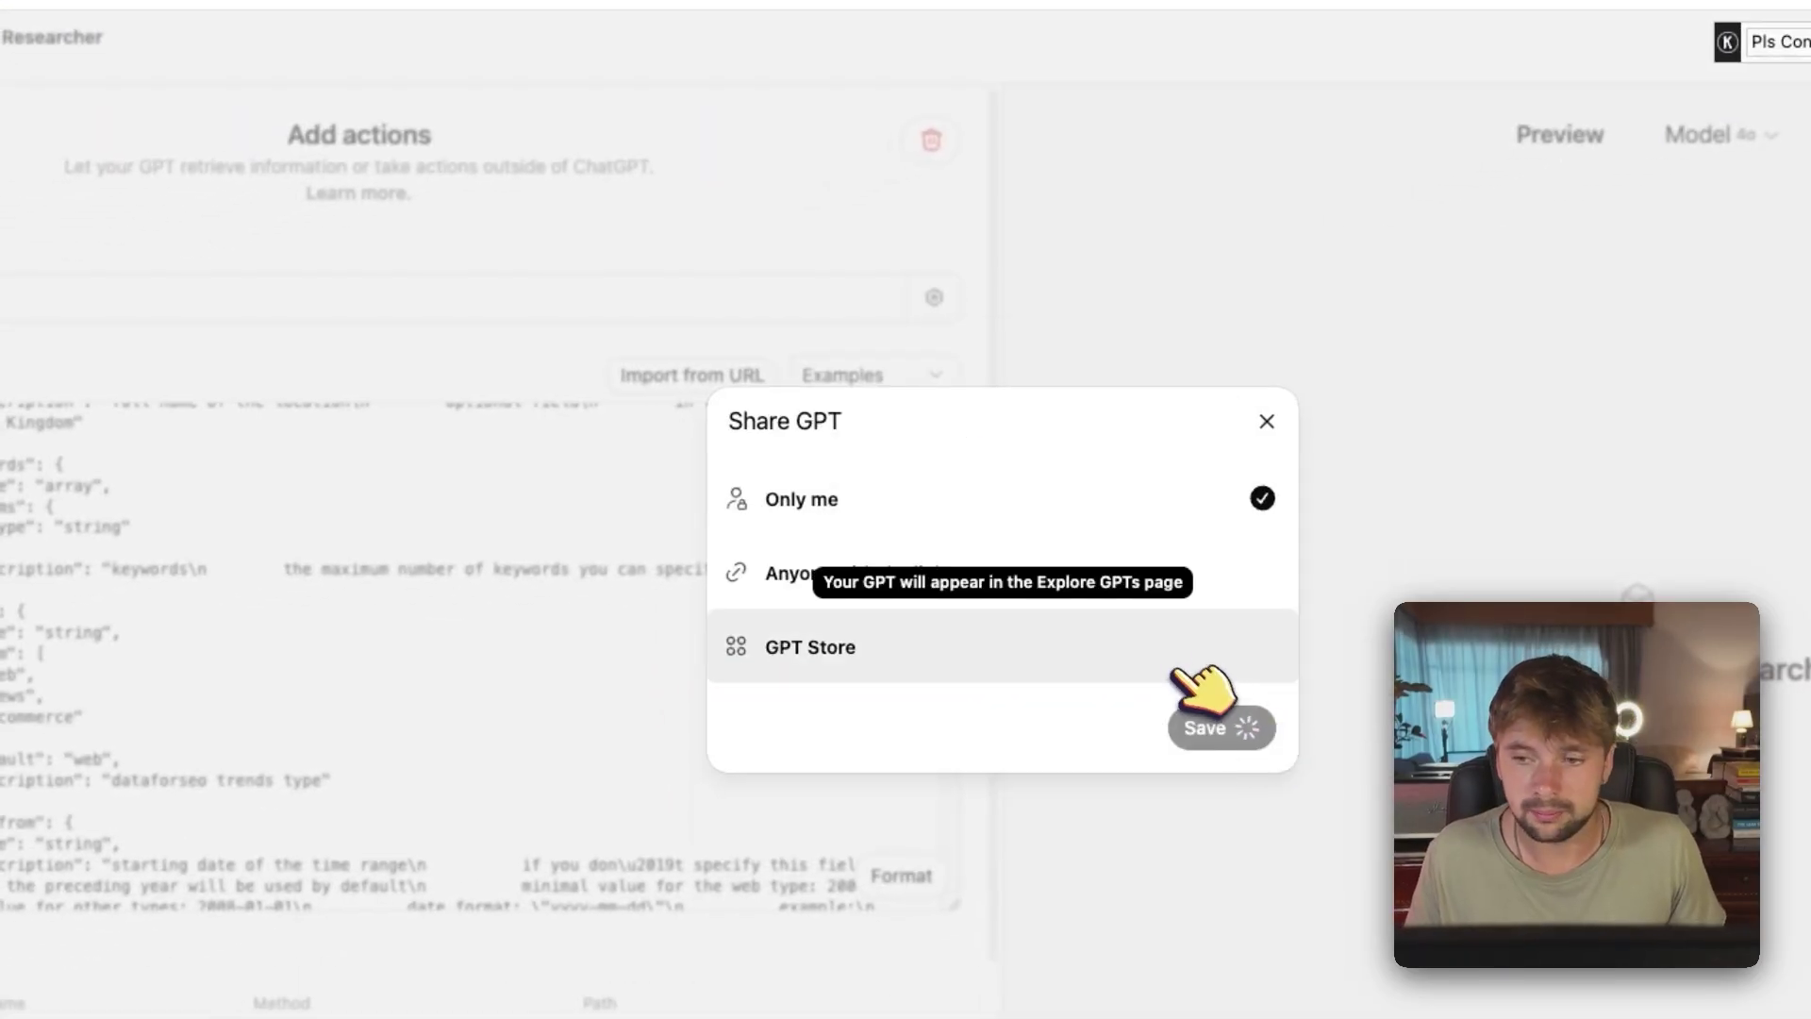
Switch to the Canva whiteboard and copy the Step 1 search volume and CPC prompt from the note beside the Keyword Data GPT box.
click(239, 47)
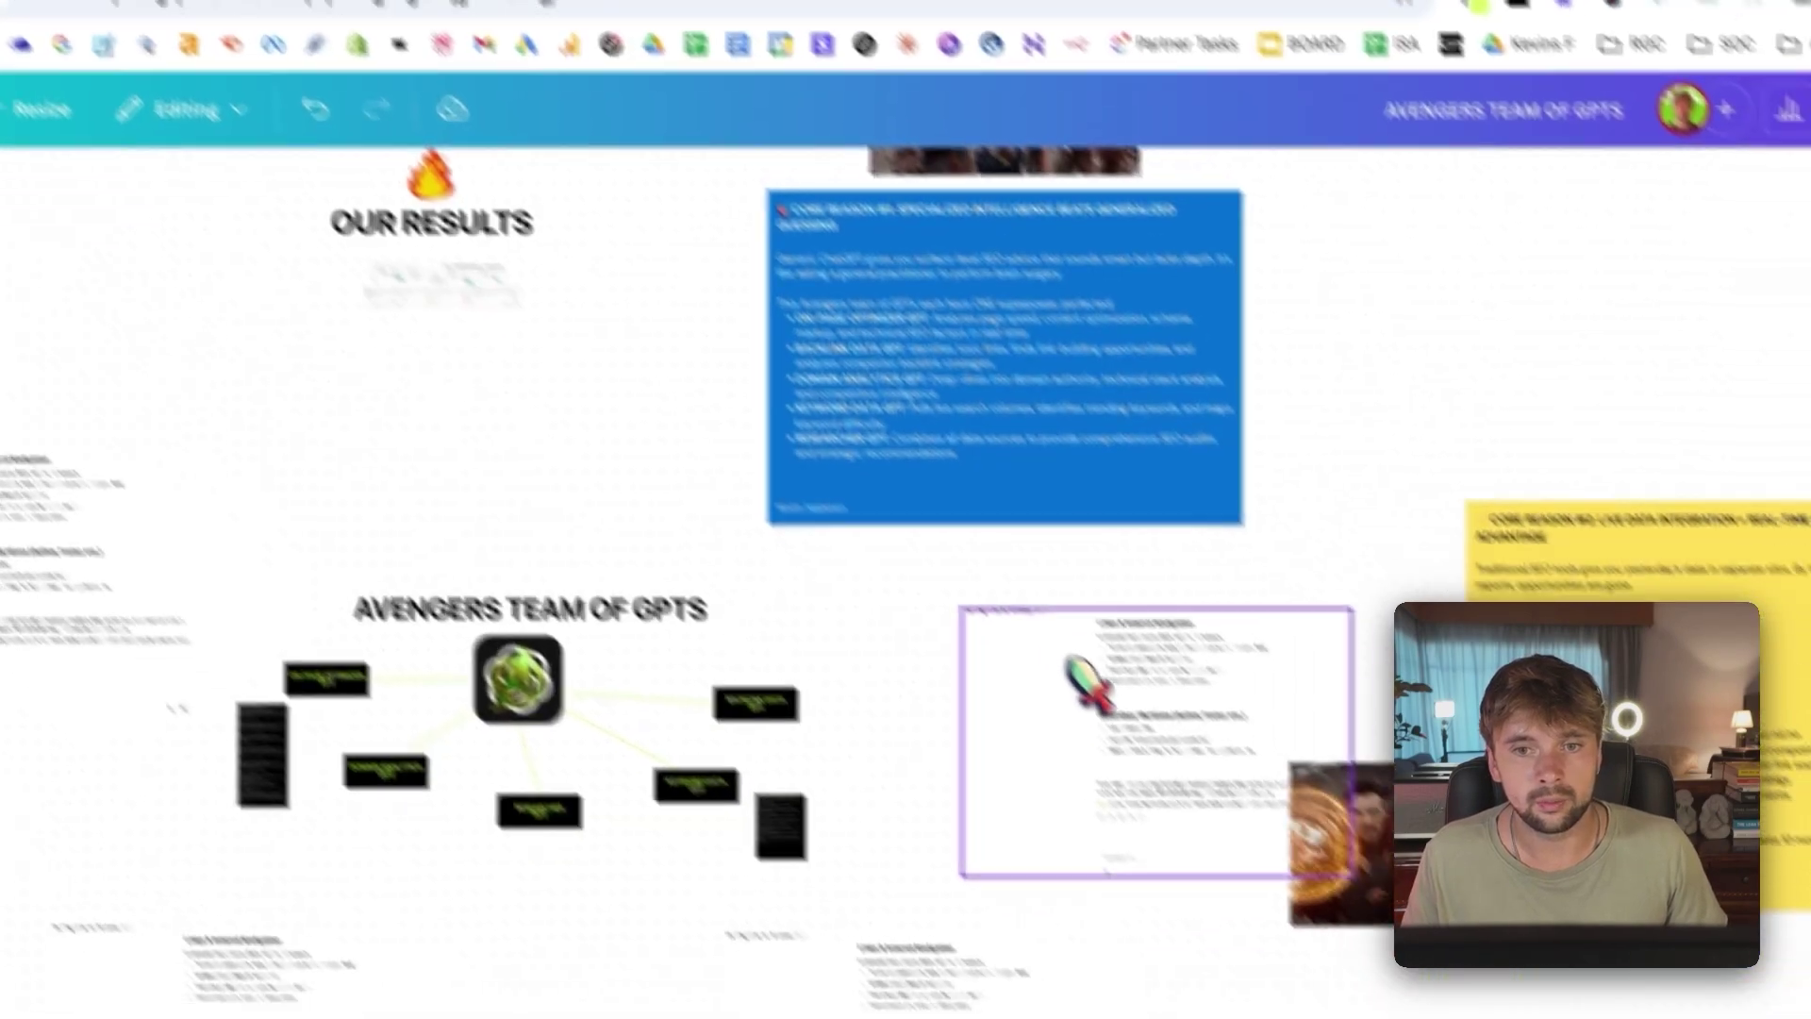
drag(1058, 666, 1217, 372)
scroll(962, 552, up, 5)
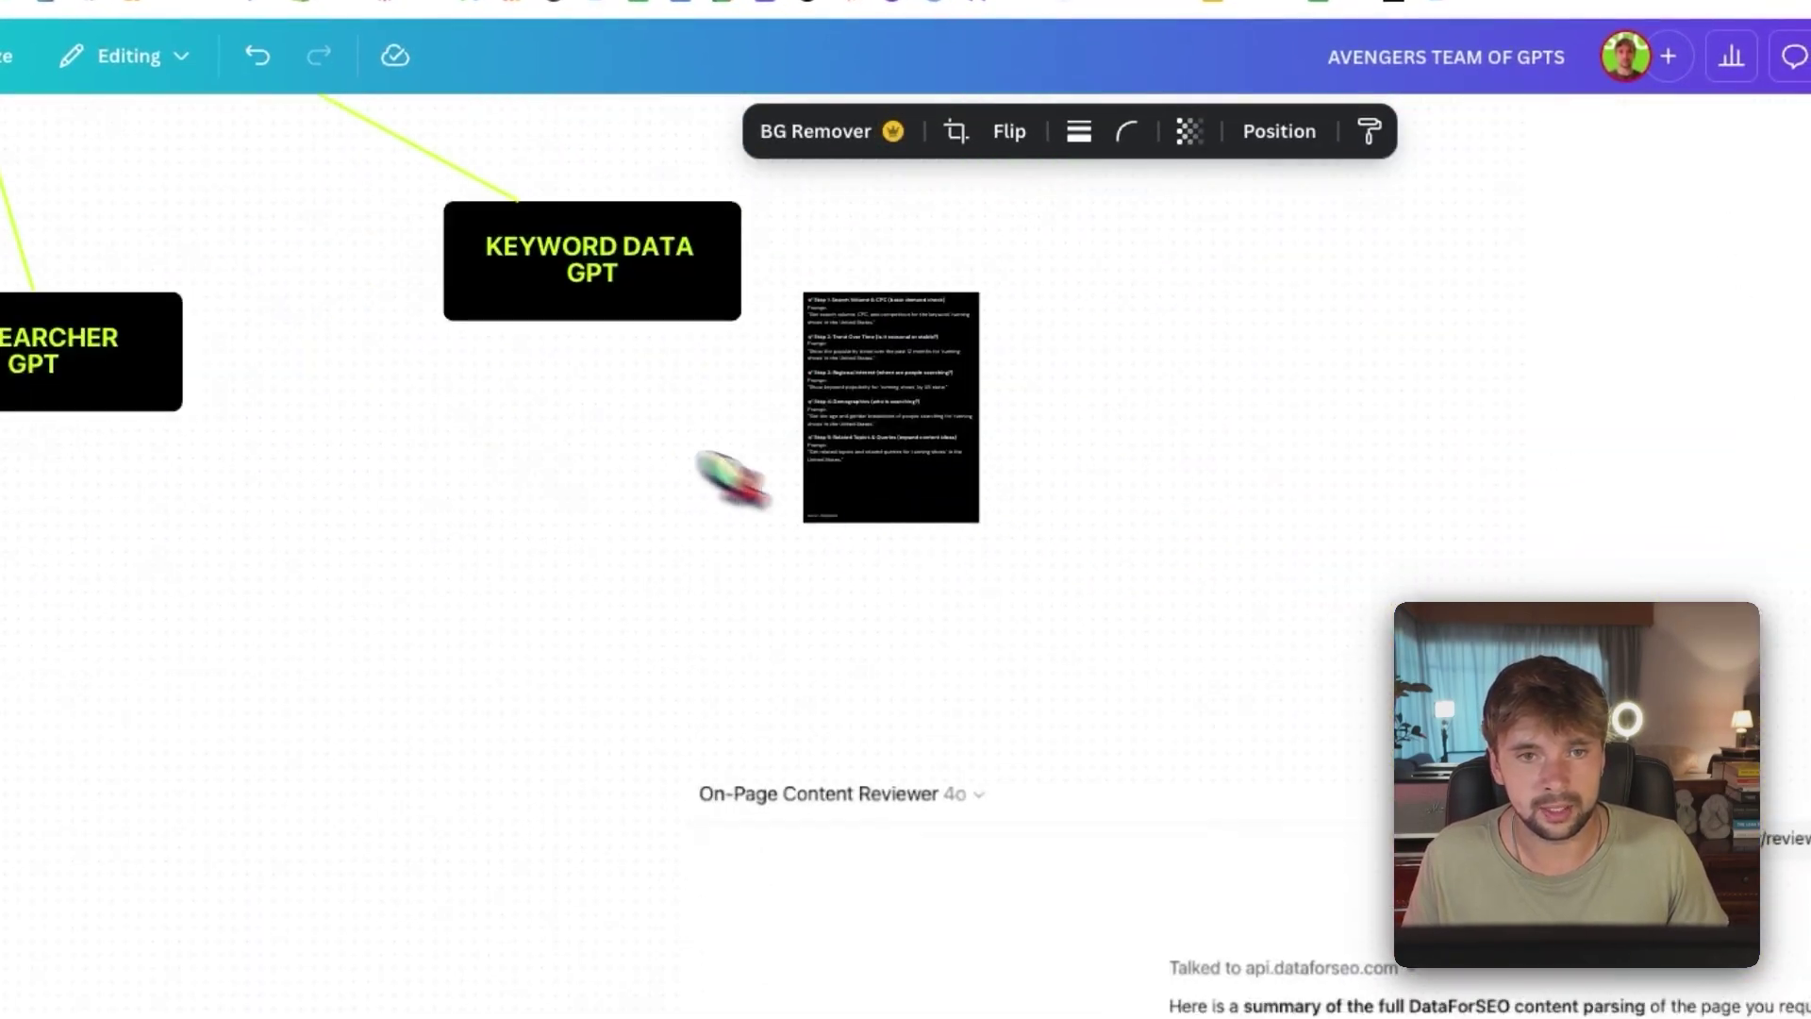
drag(604, 434, 658, 753)
scroll(870, 714, up, 10)
drag(1058, 698, 755, 731)
scroll(758, 722, down, 3)
scroll(796, 697, up, 3)
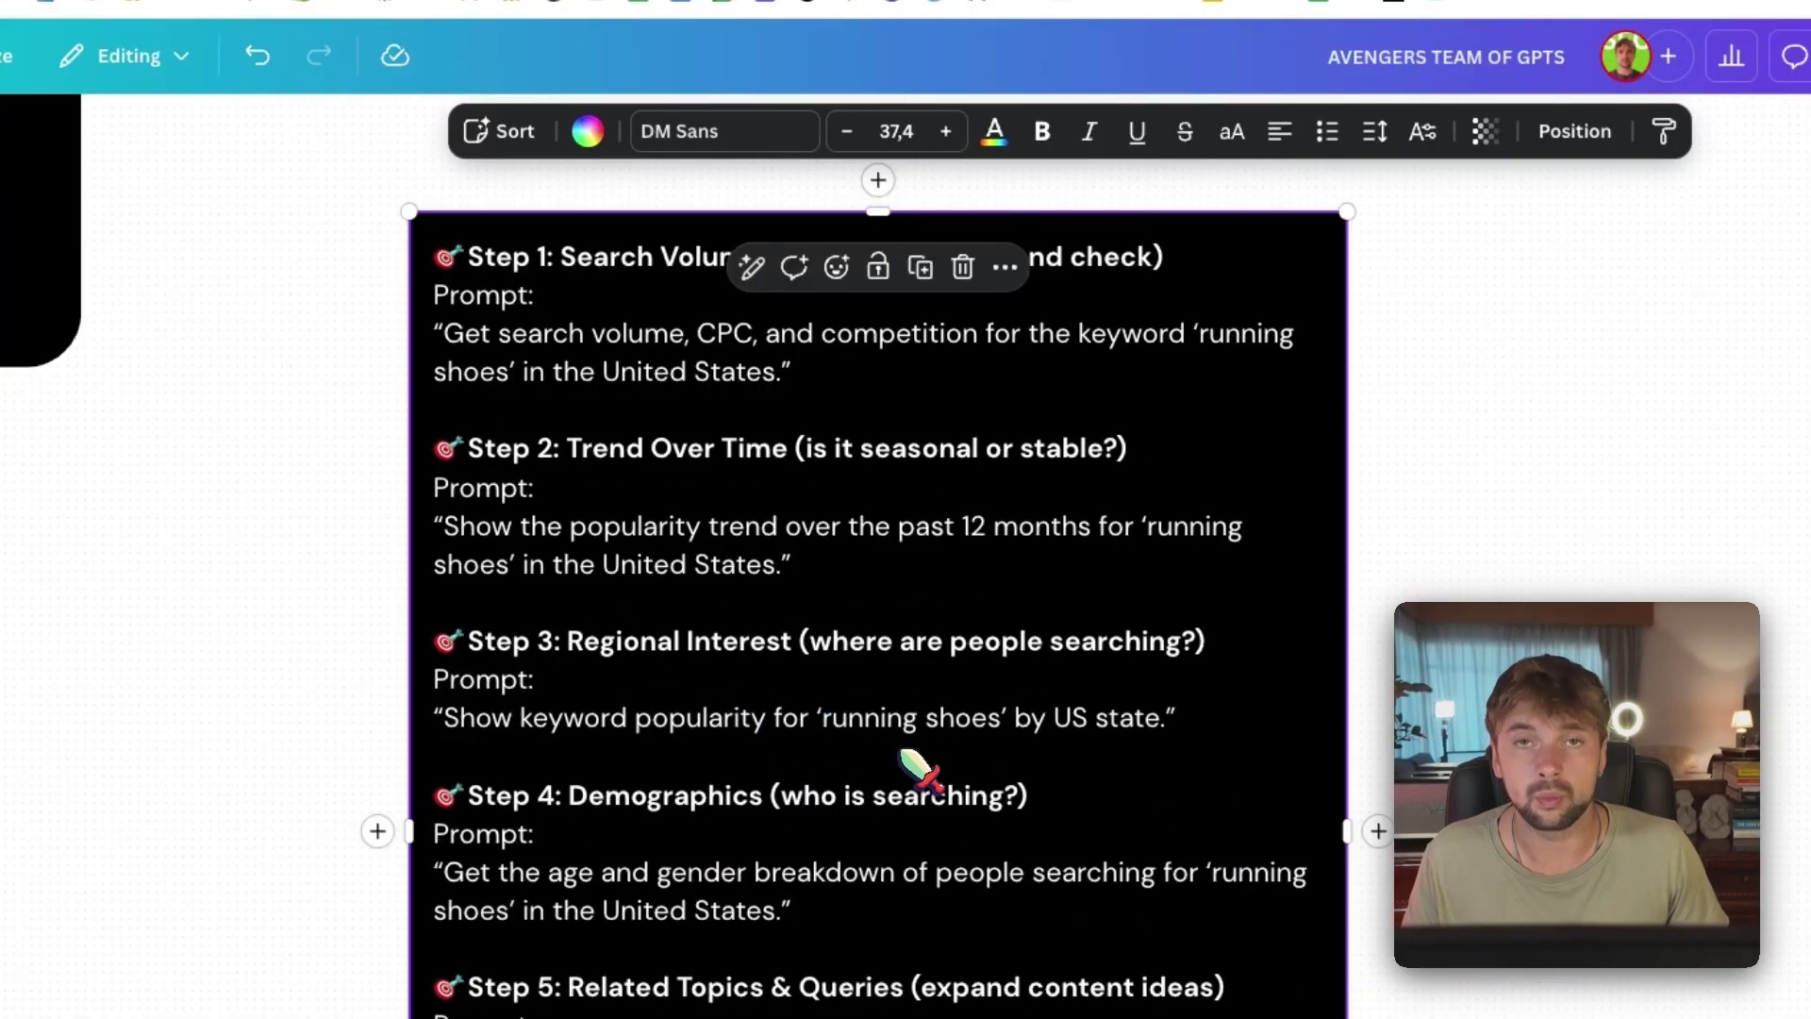
drag(901, 746, 865, 836)
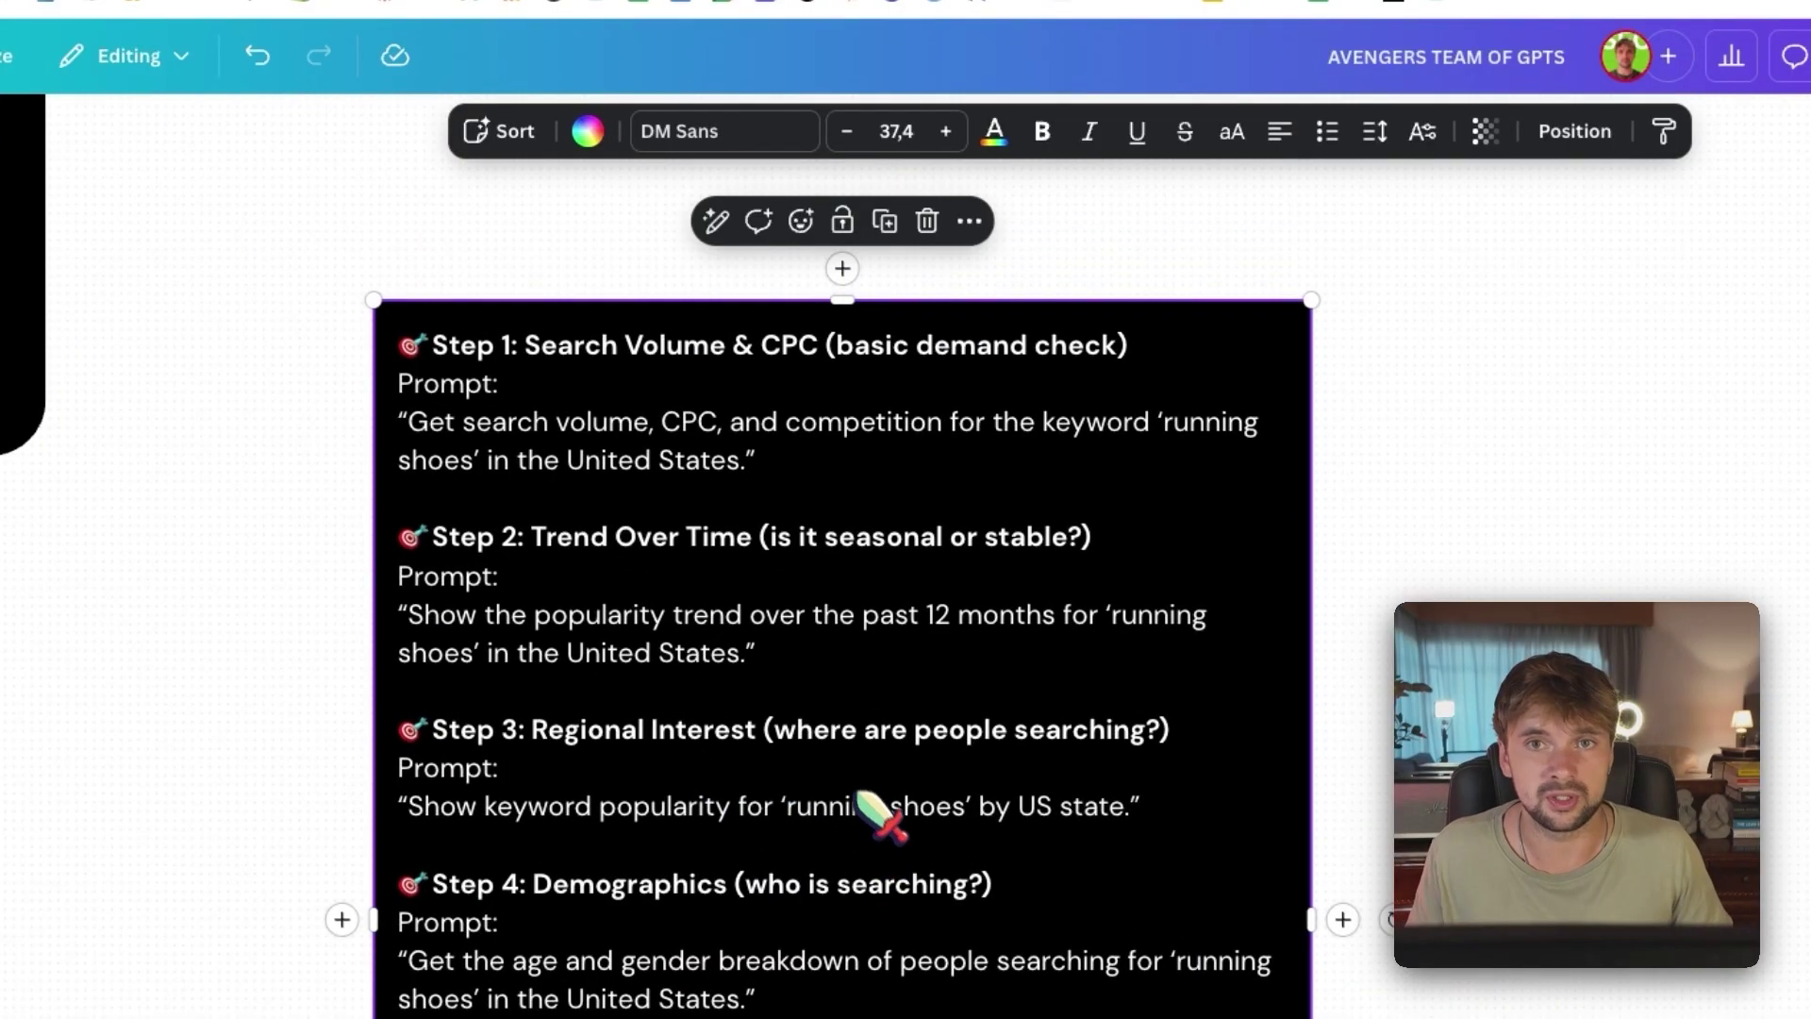
scroll(858, 797, down, 2)
triple_click(710, 375)
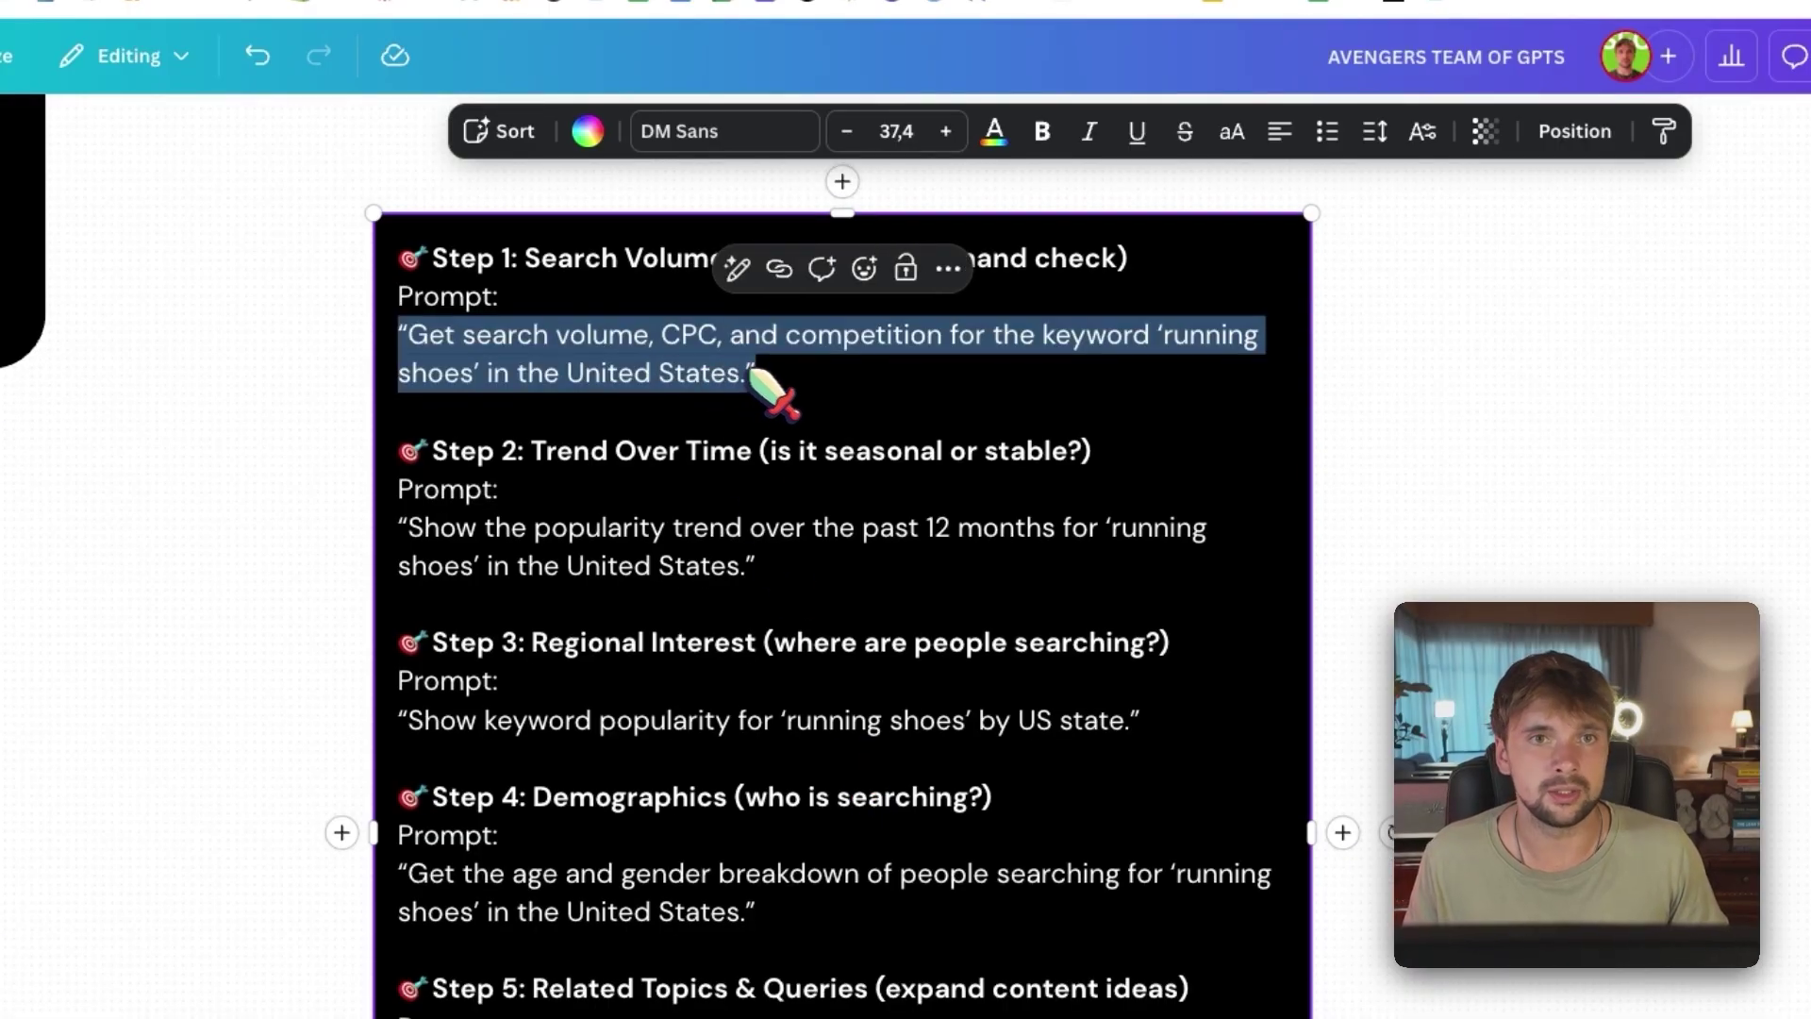
drag(748, 374, 423, 338)
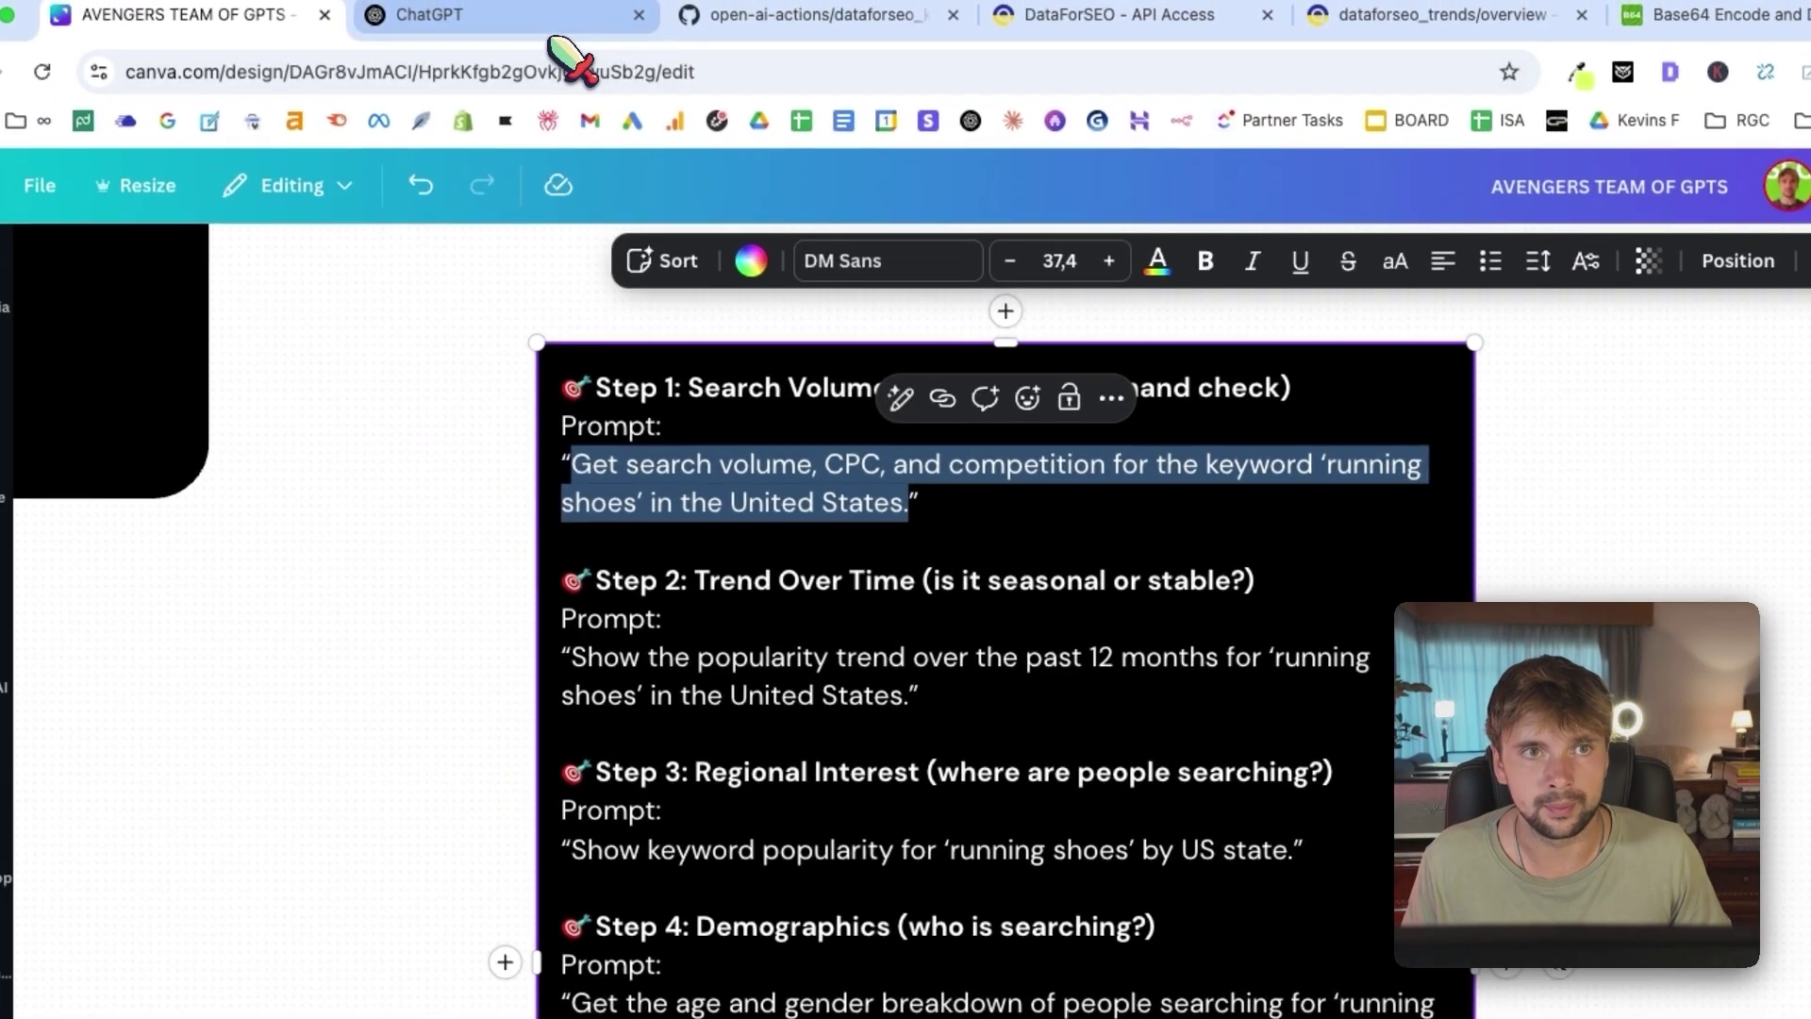
View the saved GPT in ChatGPT, send it the copied search volume prompt for 'running shoes', and allow its request to api.dataforseo.com.
click(543, 14)
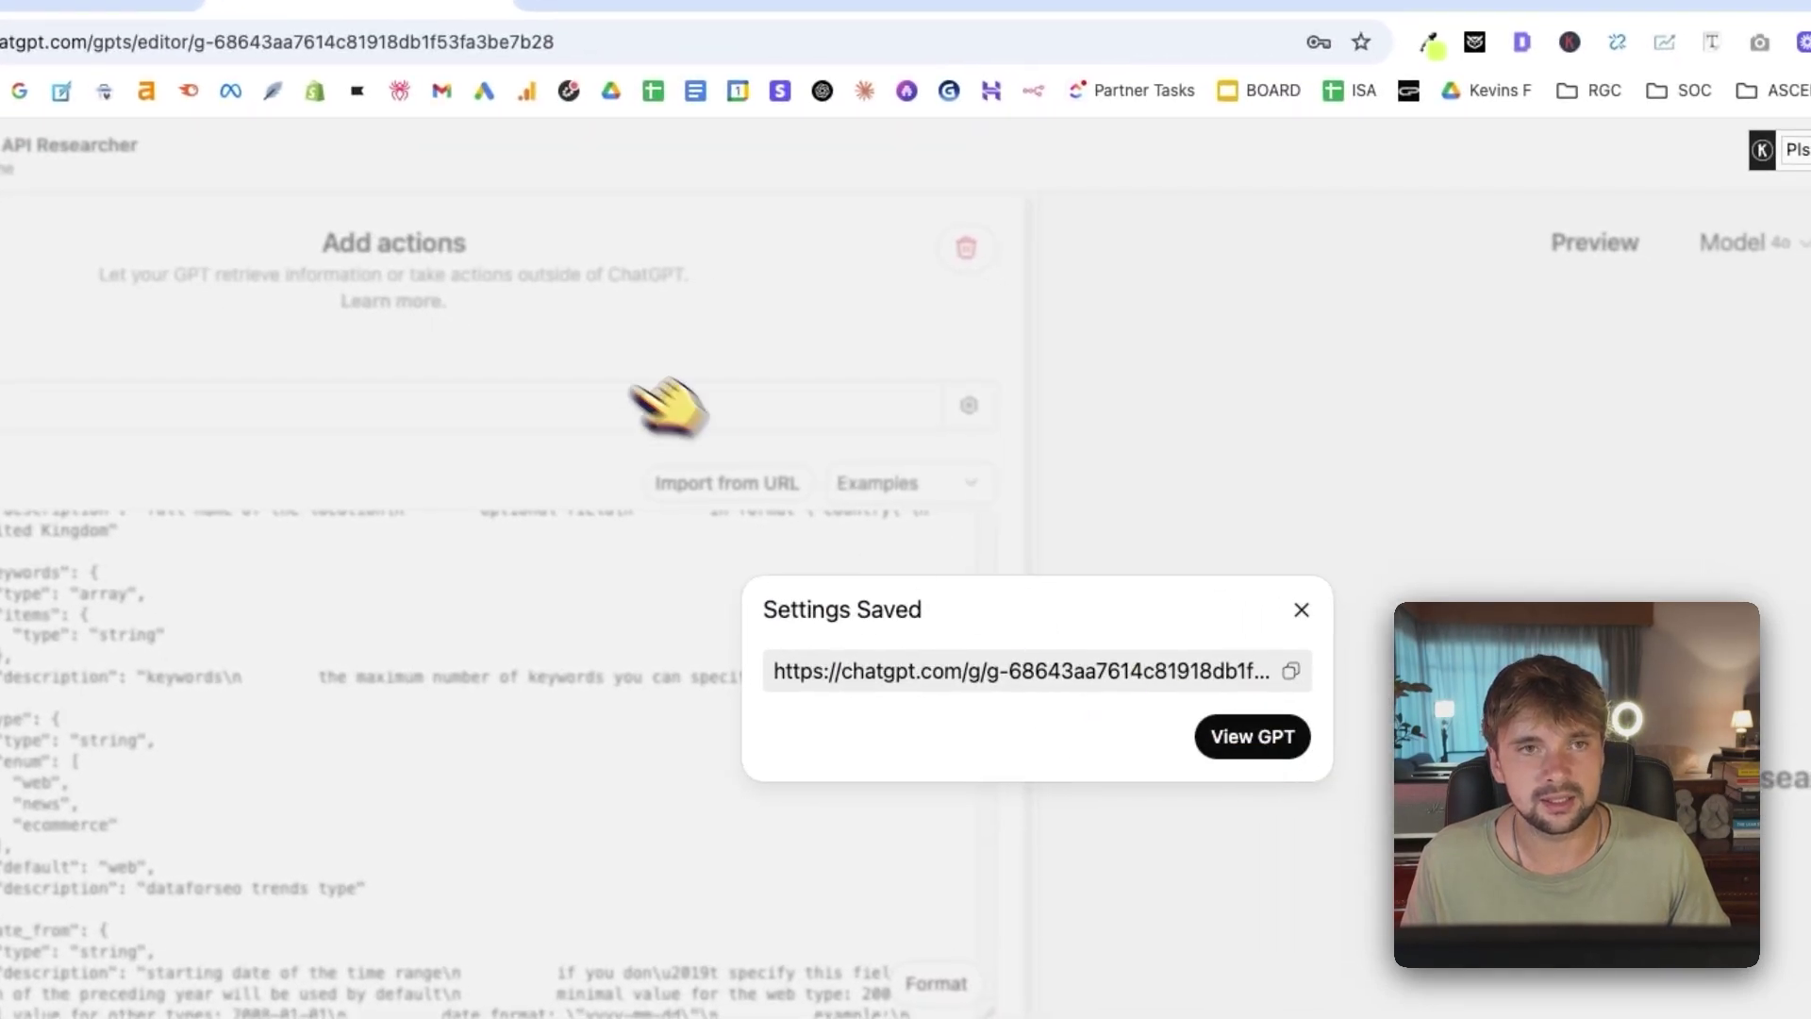
click(1253, 736)
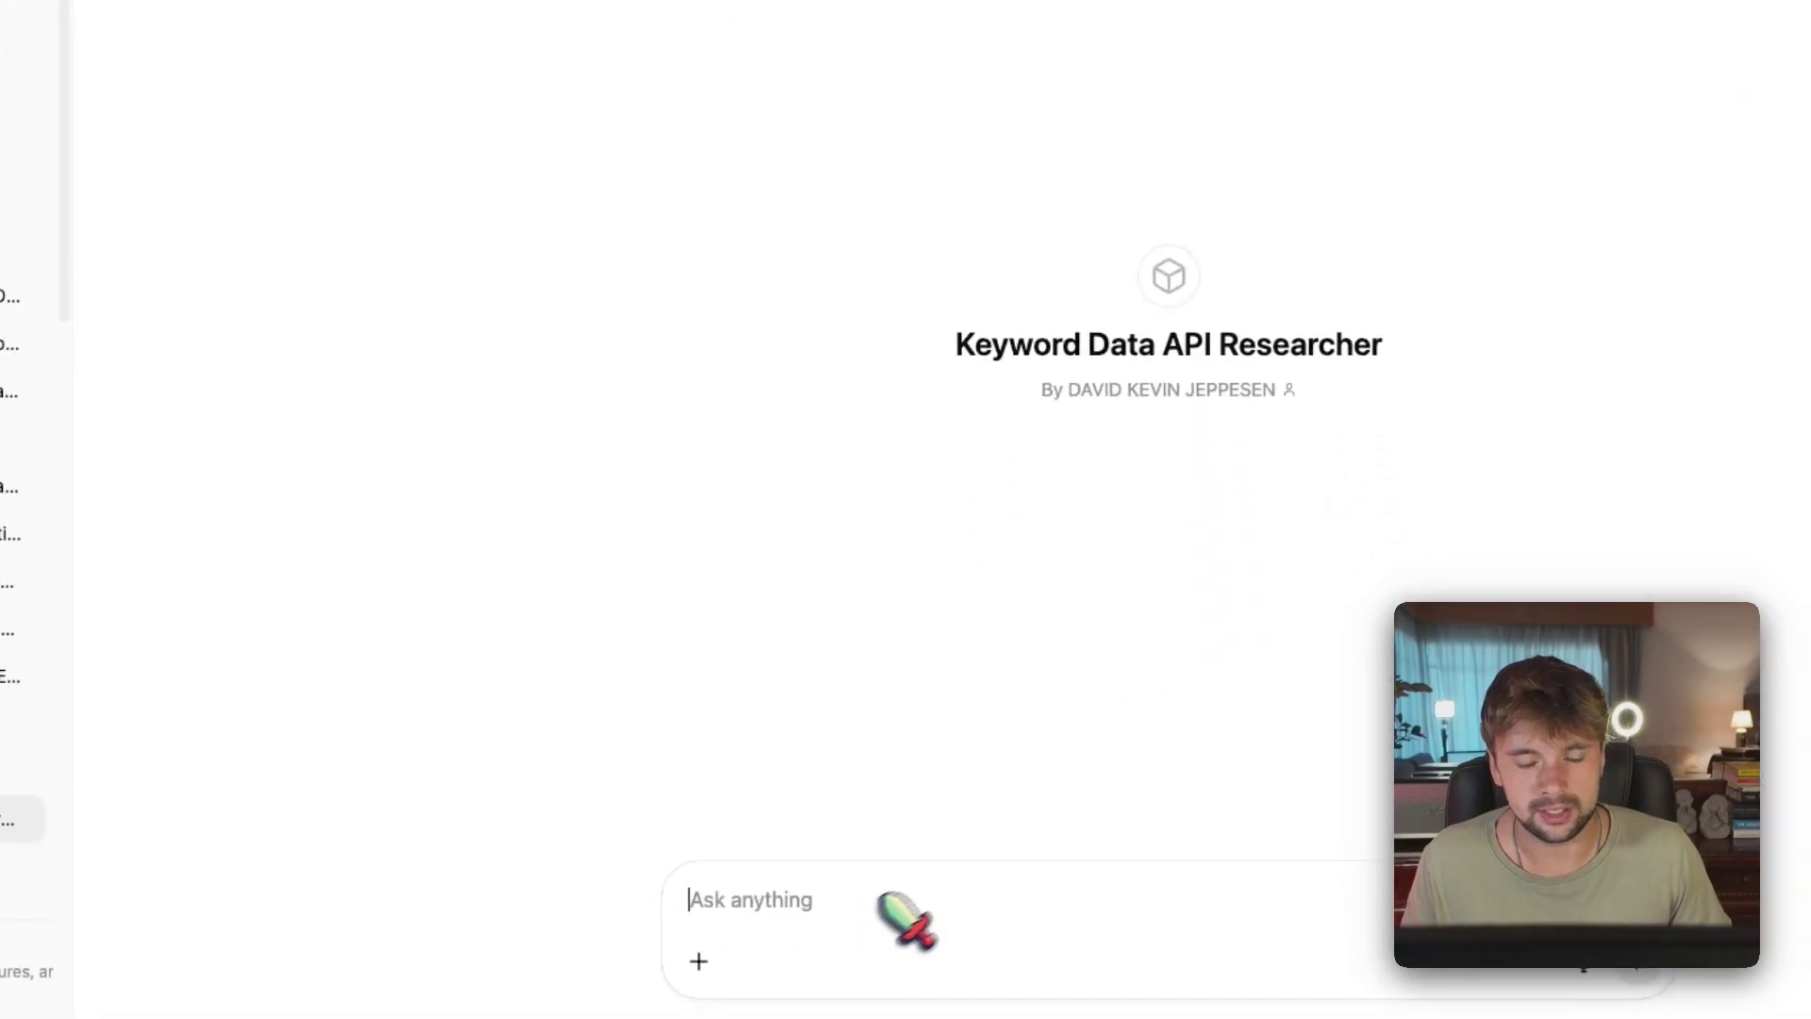
key(super+v)
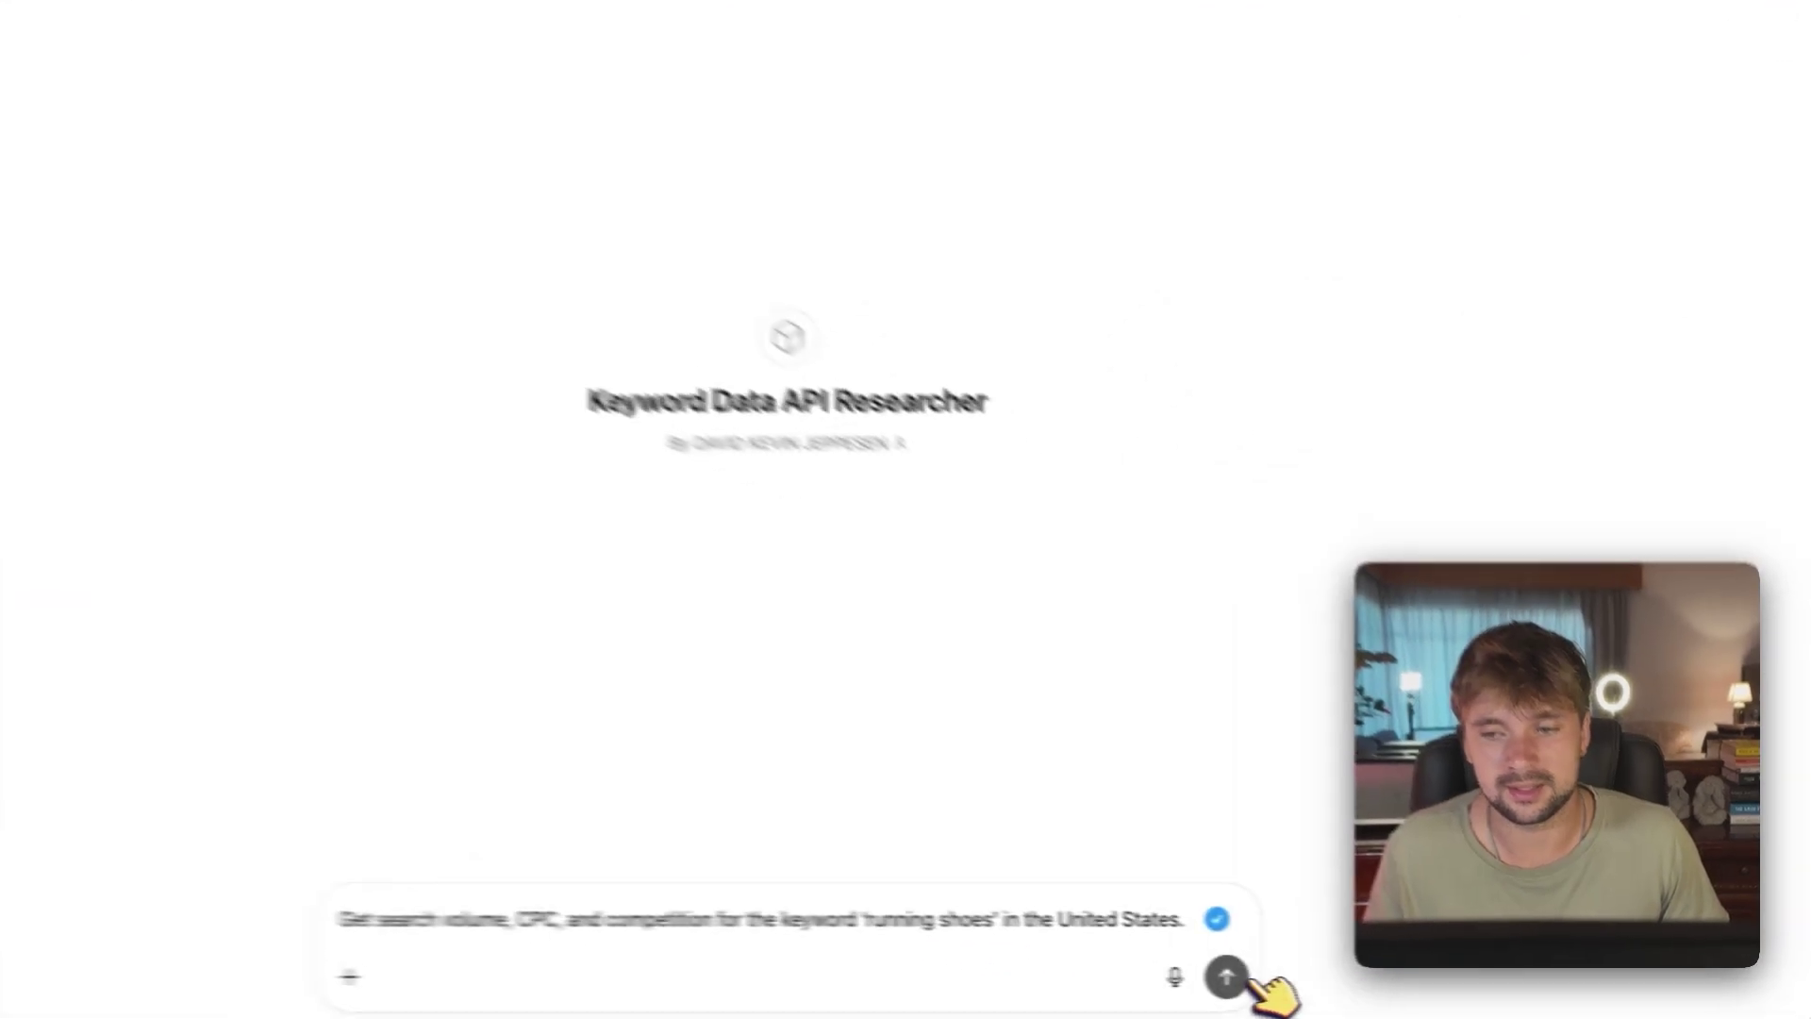
click(1231, 978)
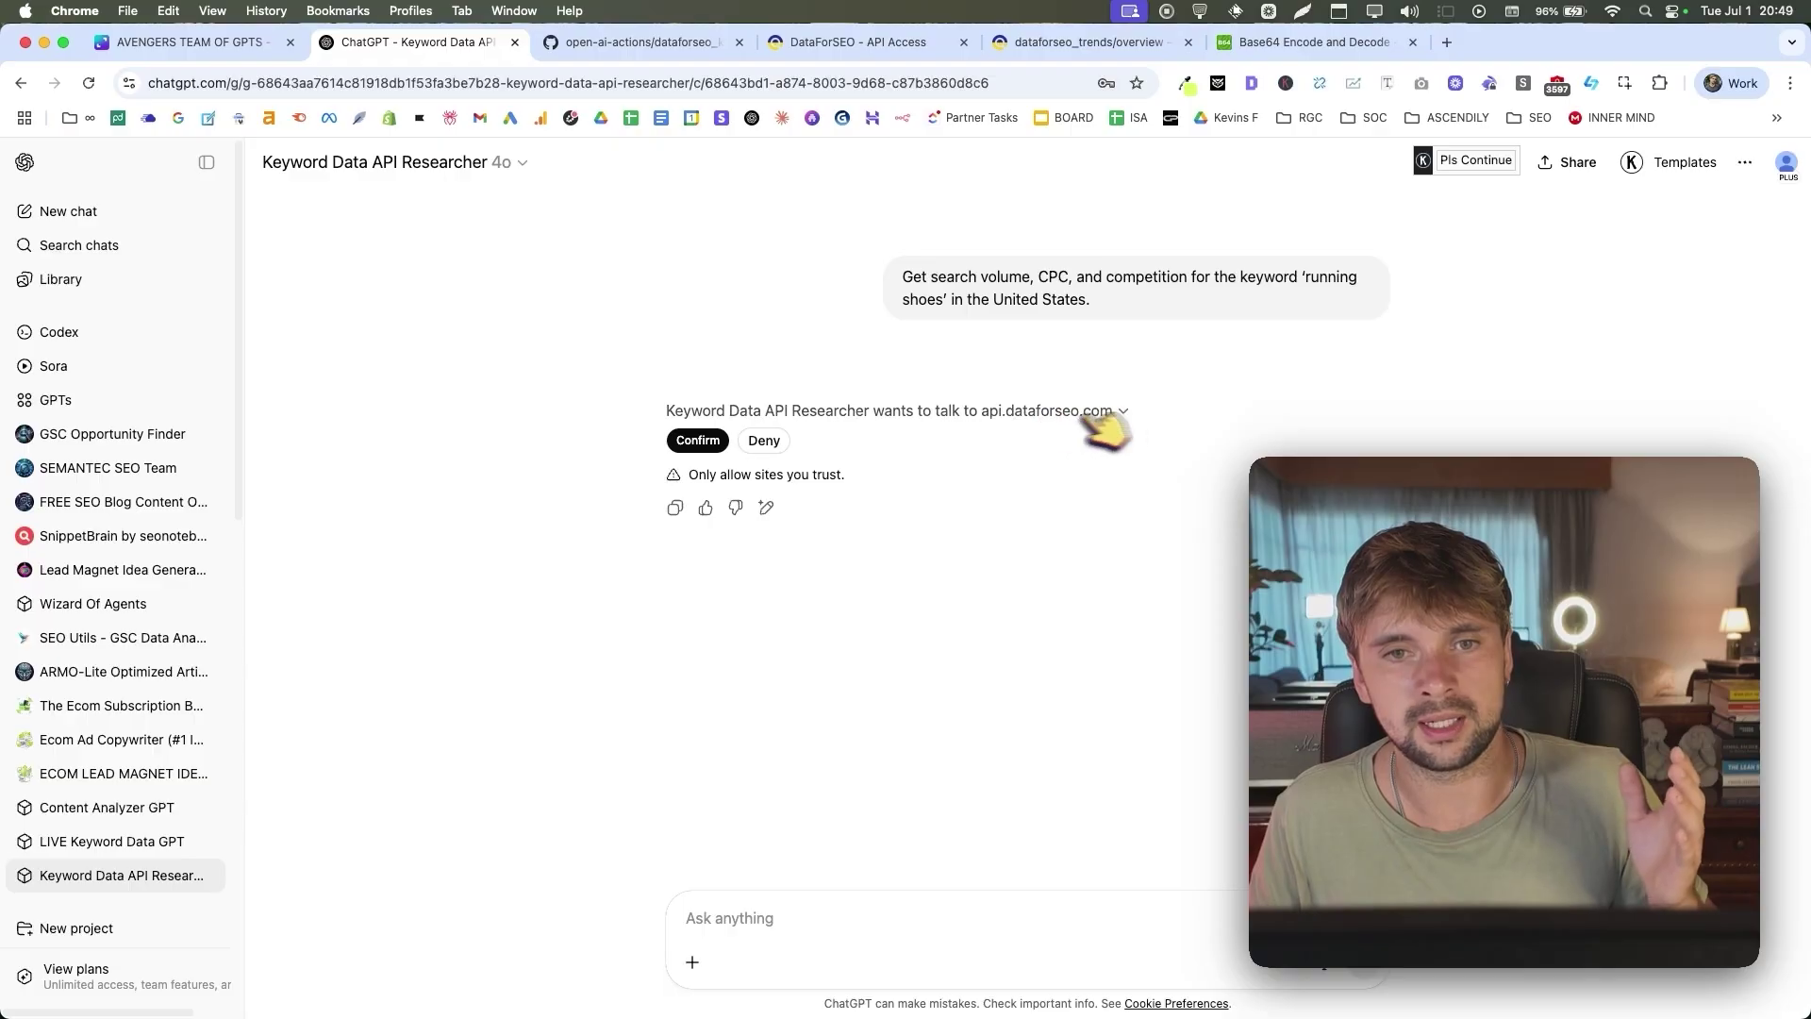
click(699, 440)
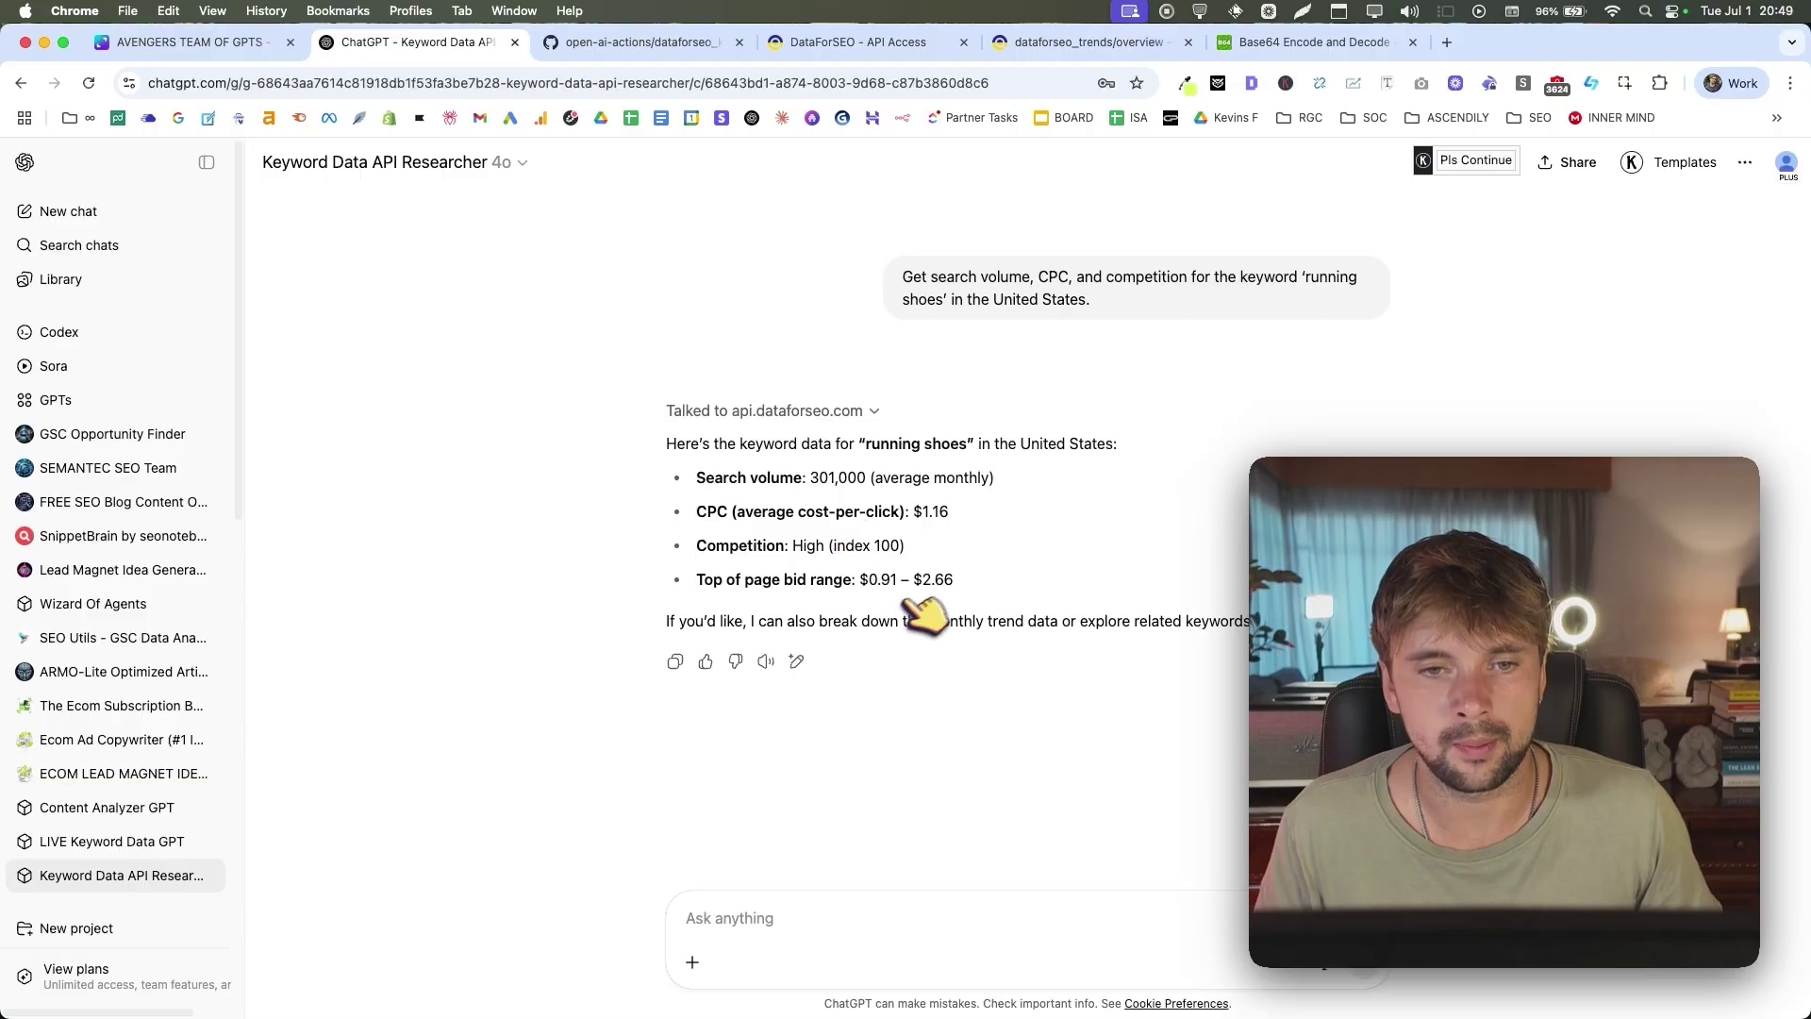
Switch to the Canva whiteboard and copy the Step 2 prompt about the 12-month popularity trend, without its quotation marks.
click(189, 42)
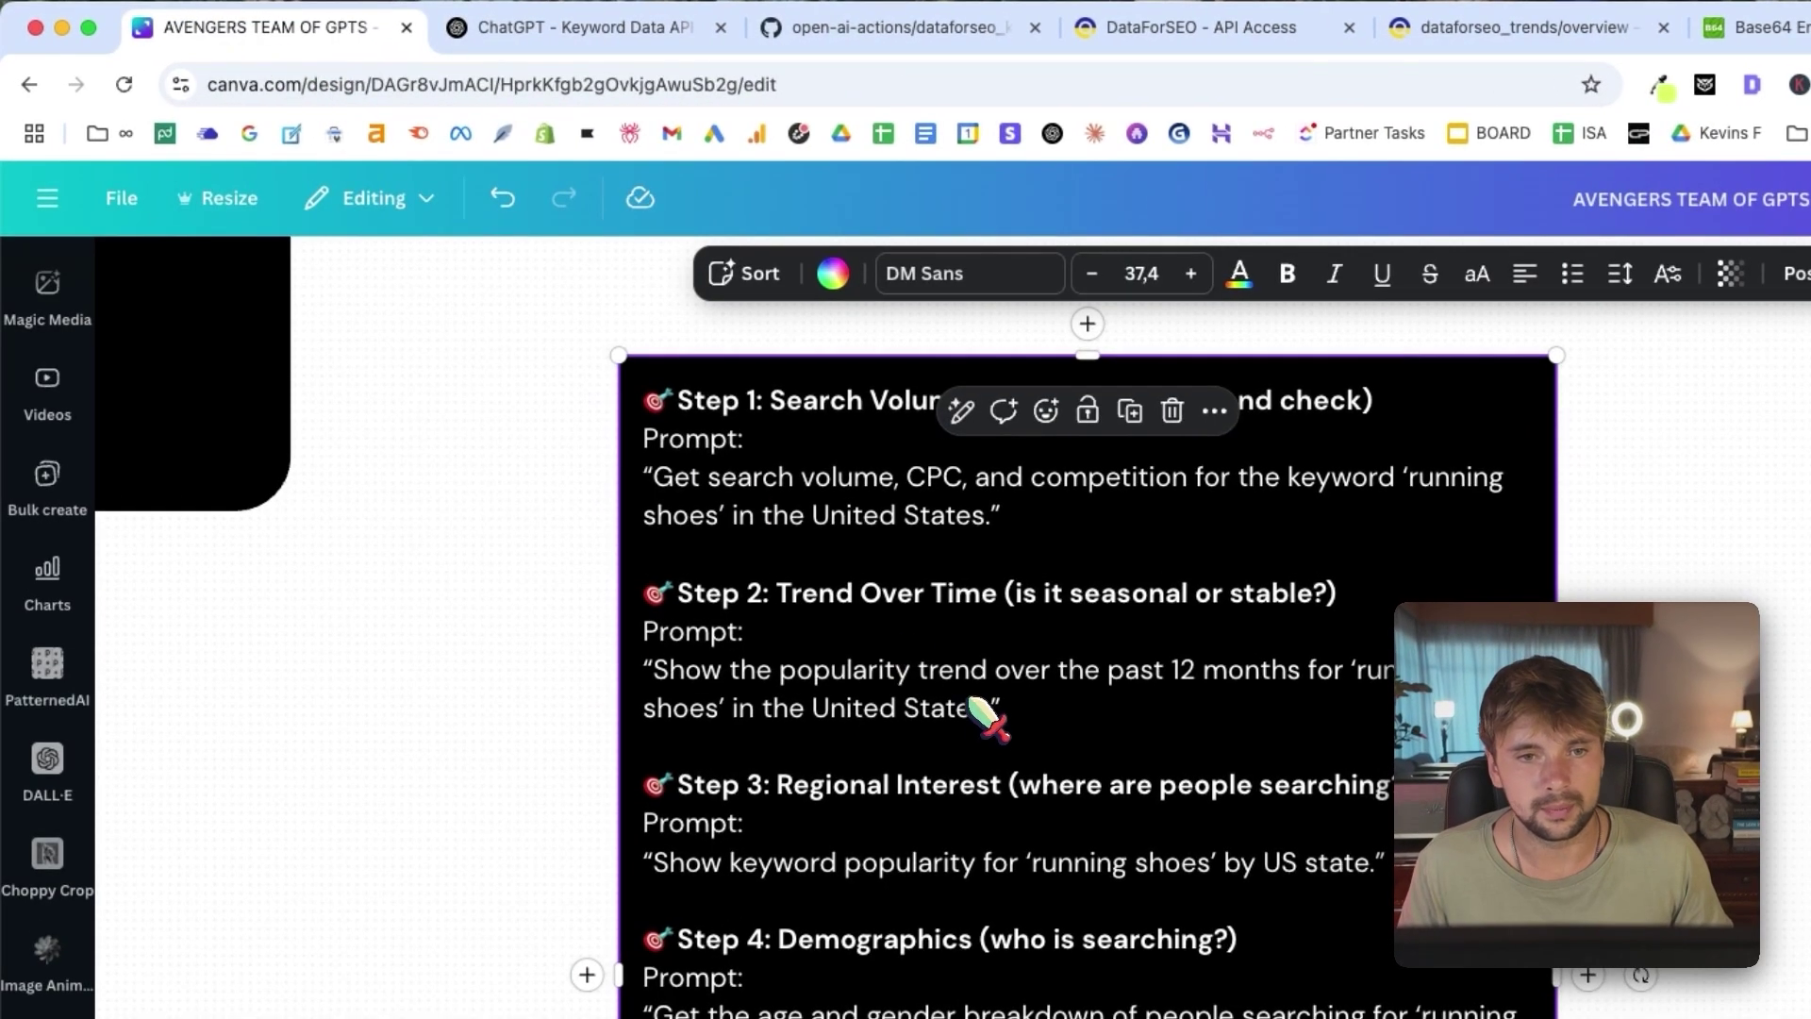
click(971, 706)
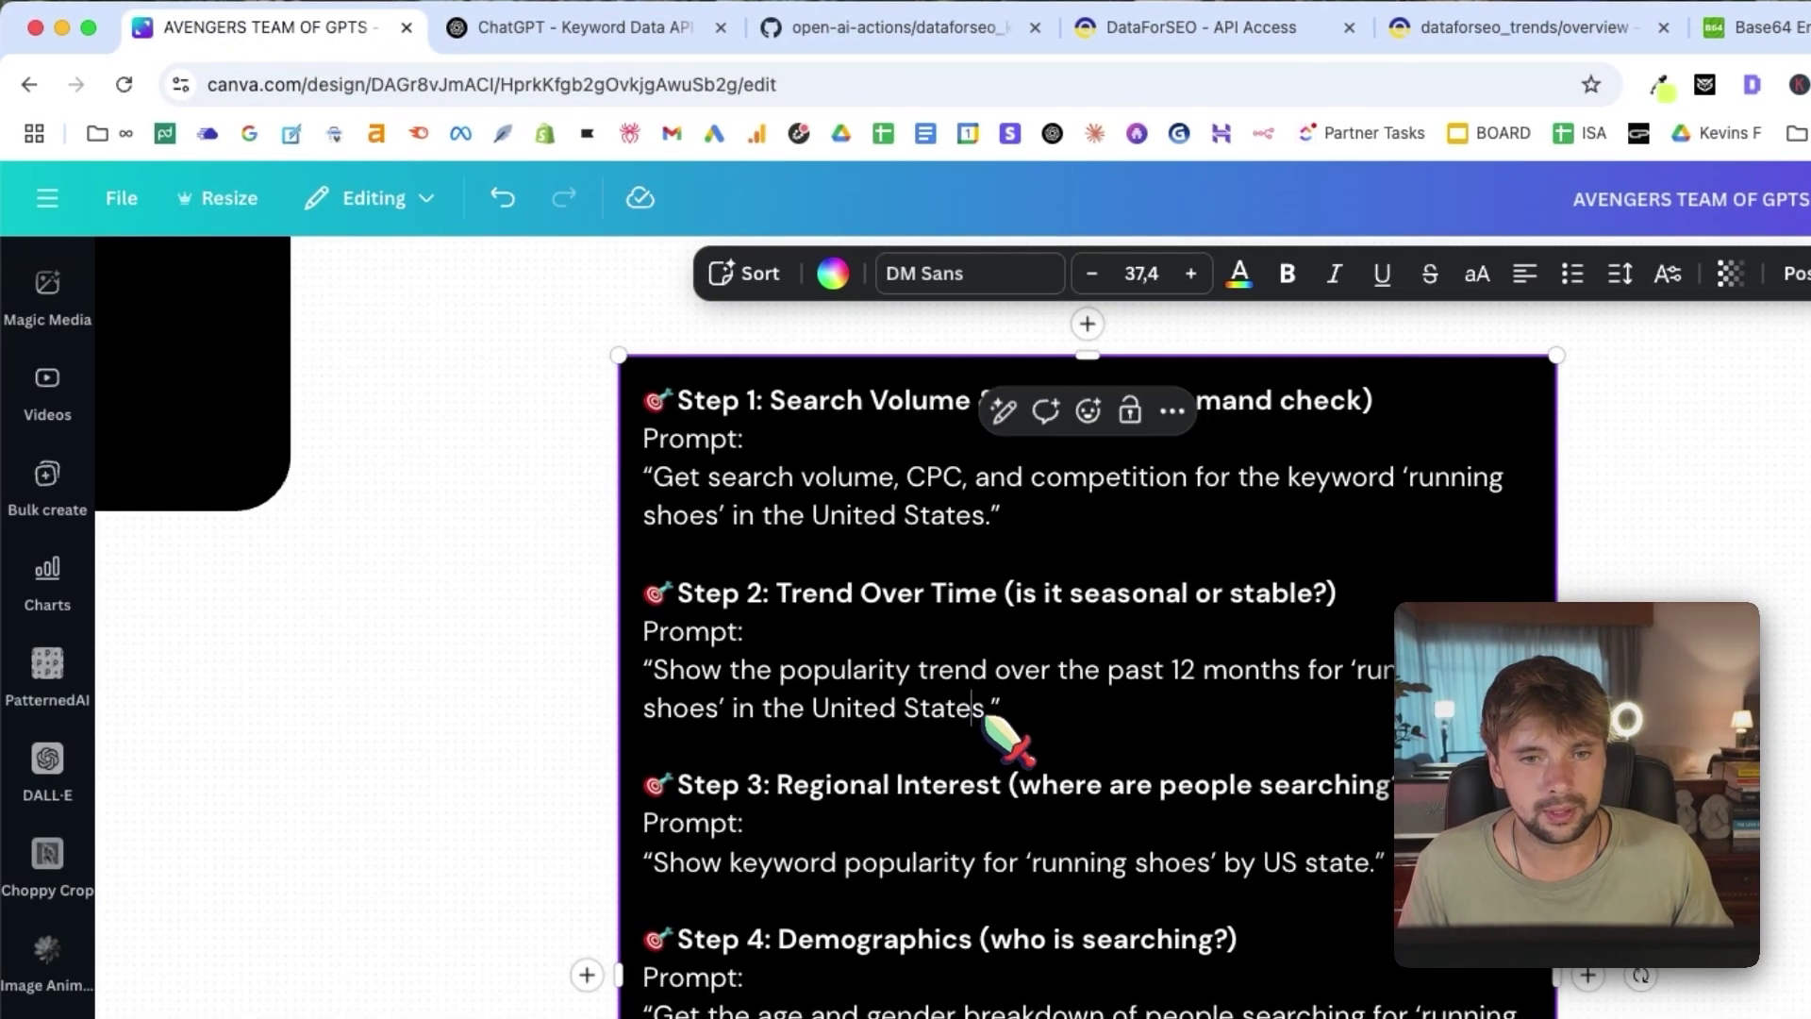
drag(986, 710, 677, 683)
key(super+c)
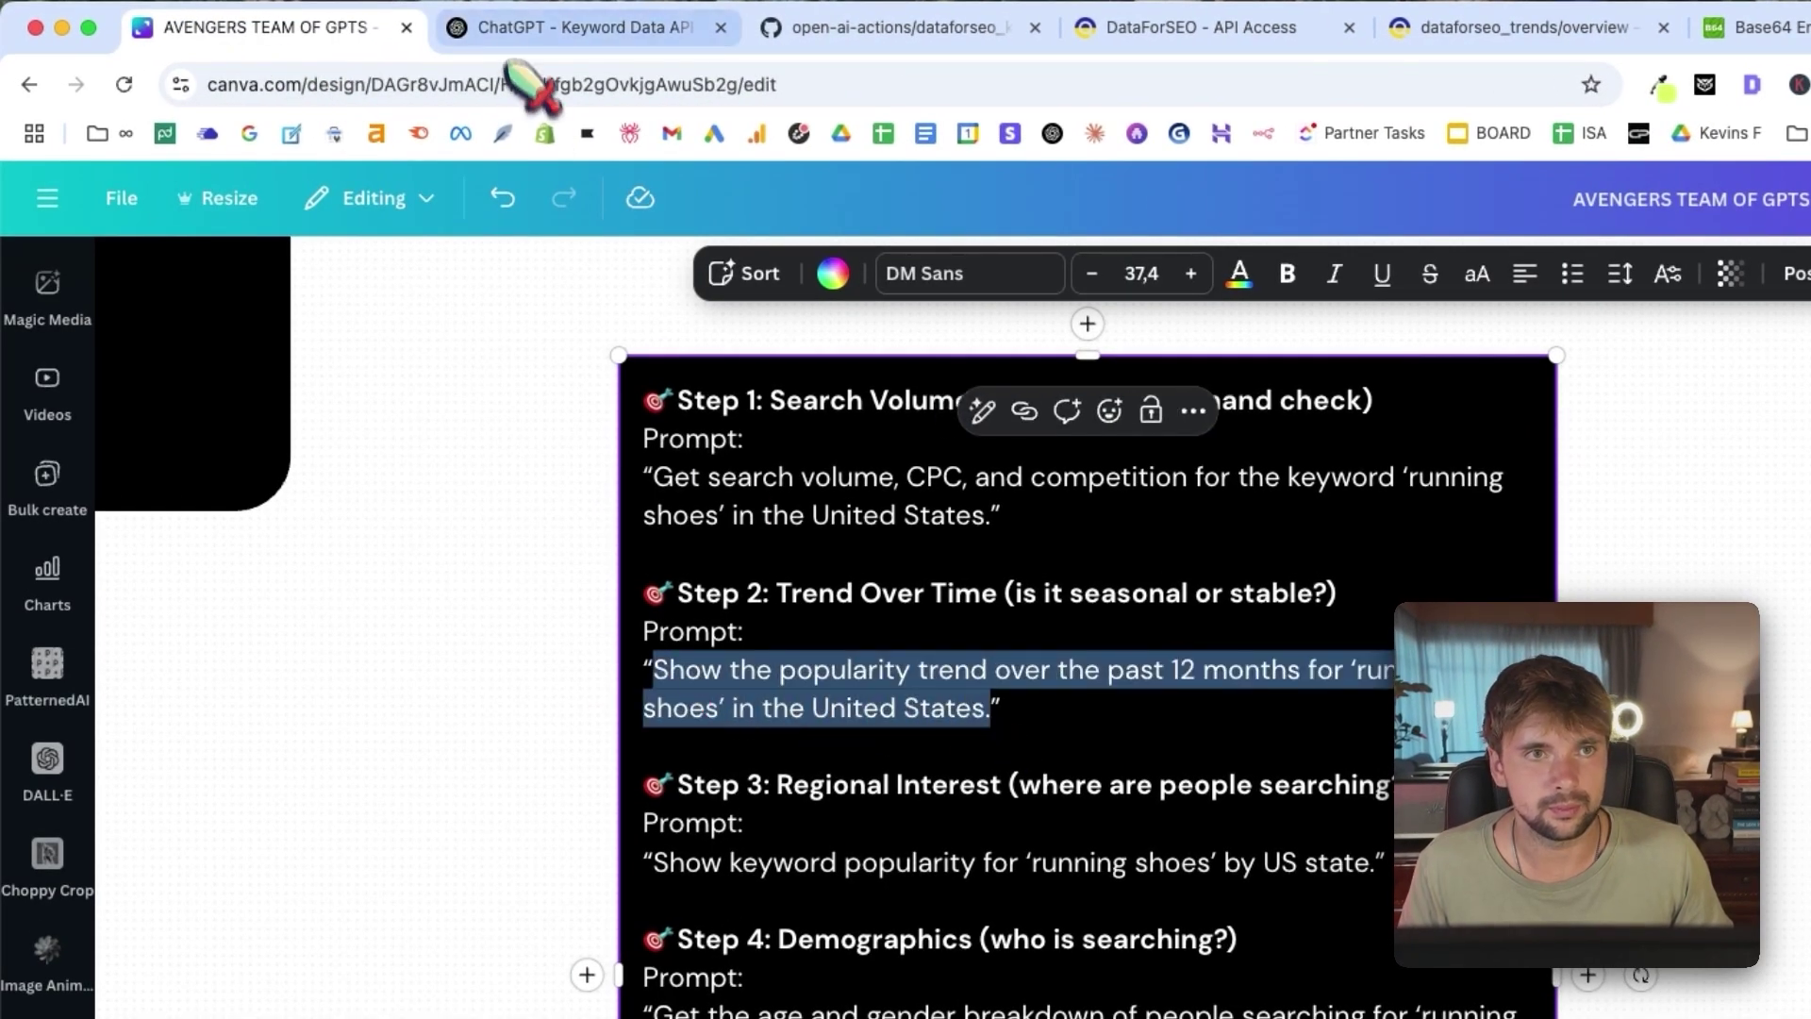
Back in ChatGPT, send the 12-month popularity trend prompt for 'running shoes' in the United States and allow the DataForSEO request.
click(507, 42)
click(840, 883)
key(super+v)
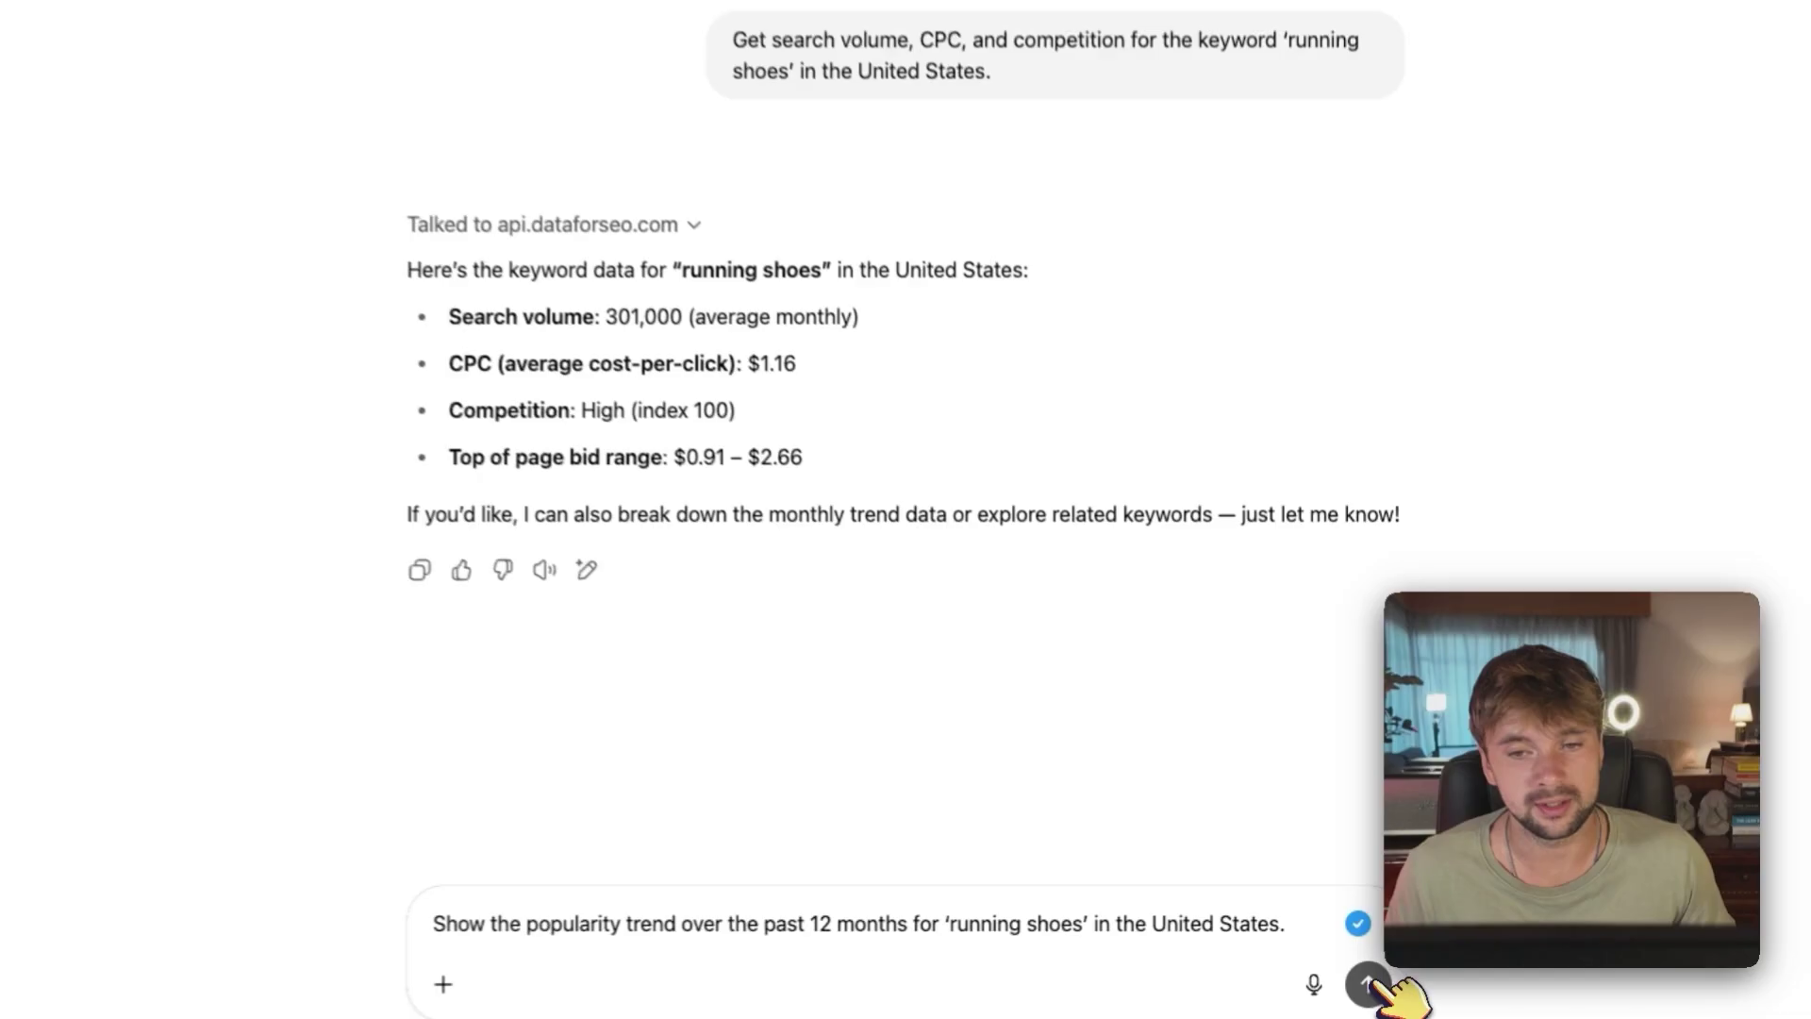
click(1367, 984)
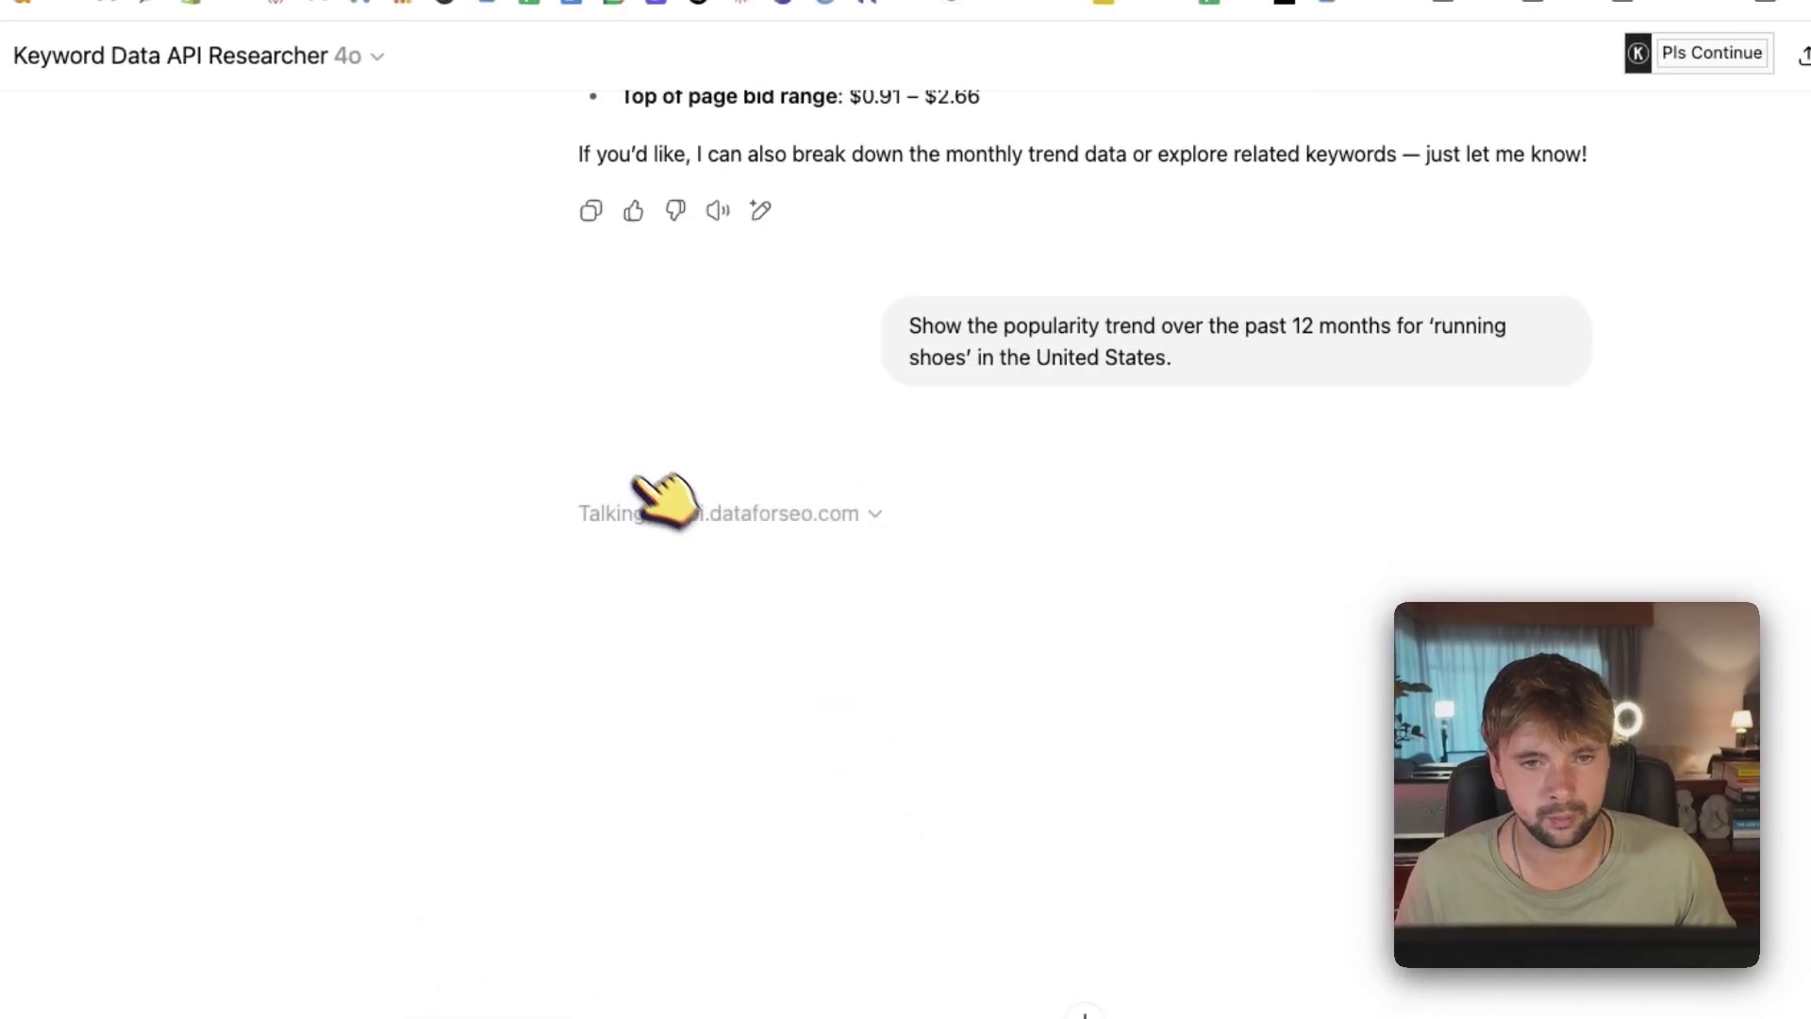
click(652, 670)
Examine the popularity trend answer, including the peak interest, lowest interest and additional surge highlights.
scroll(853, 563, up, 3)
scroll(902, 540, down, 5)
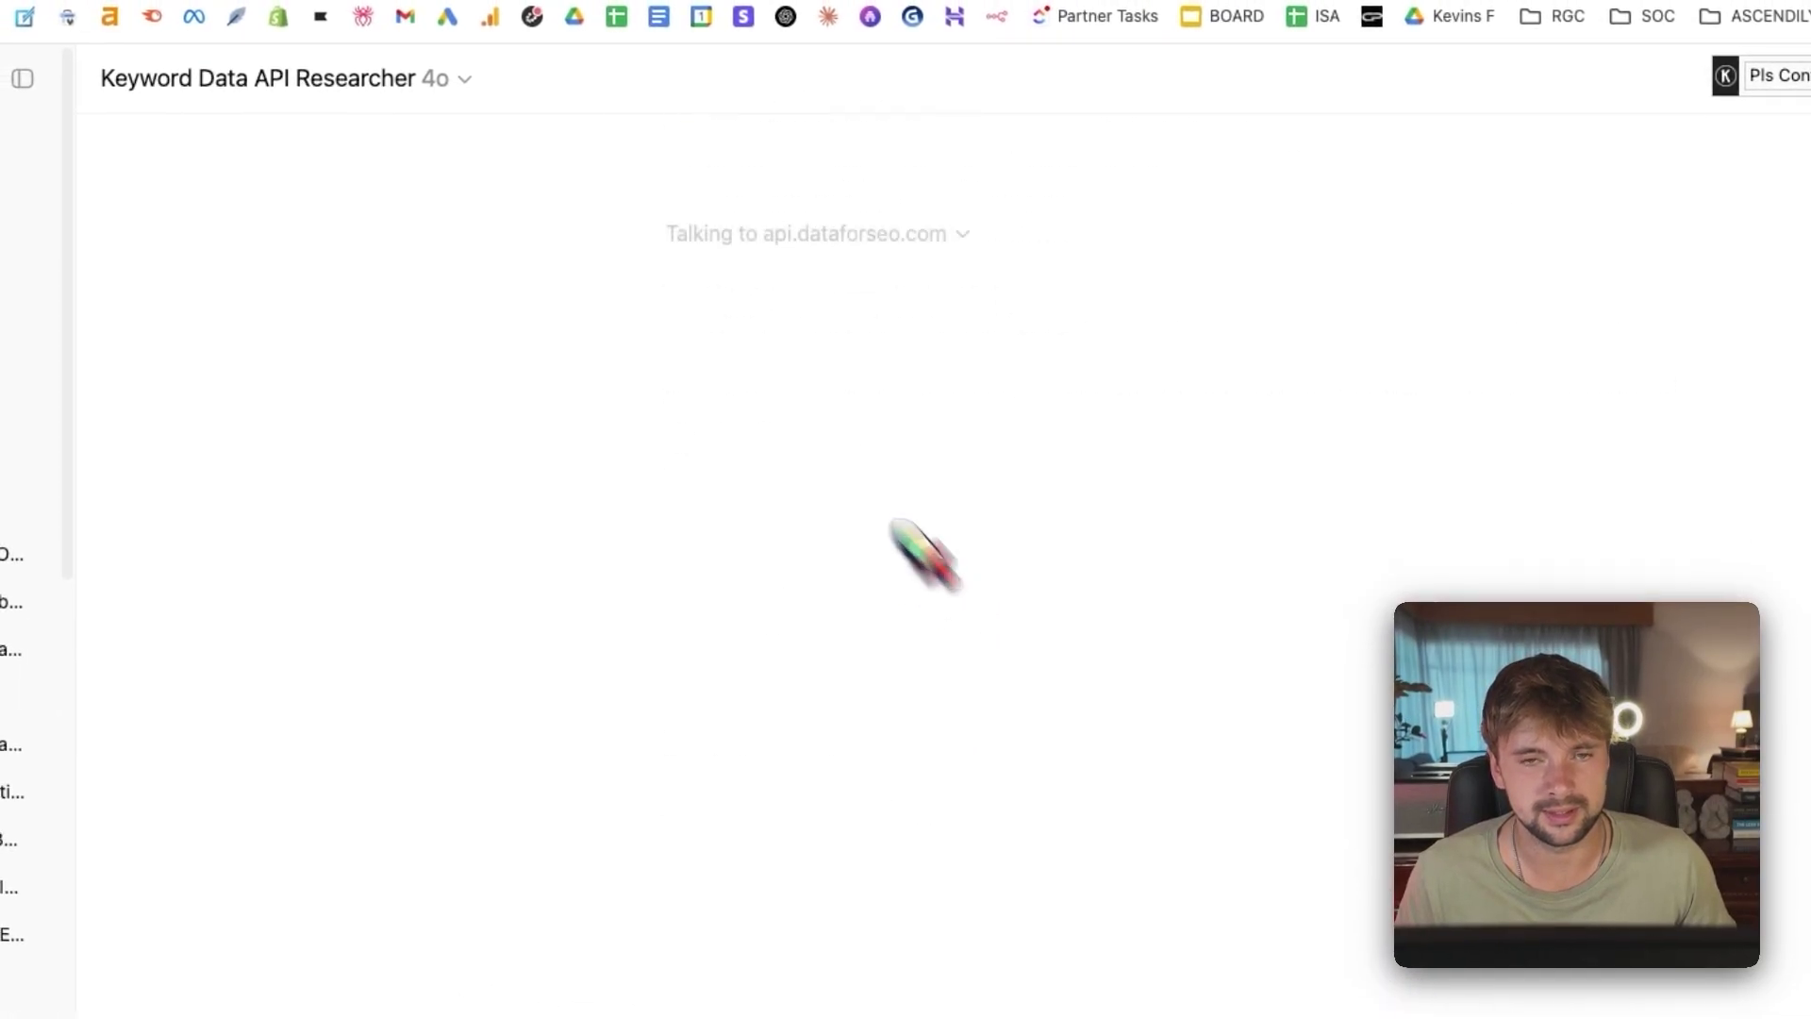
scroll(889, 471, up, 2)
scroll(1074, 507, down, 2)
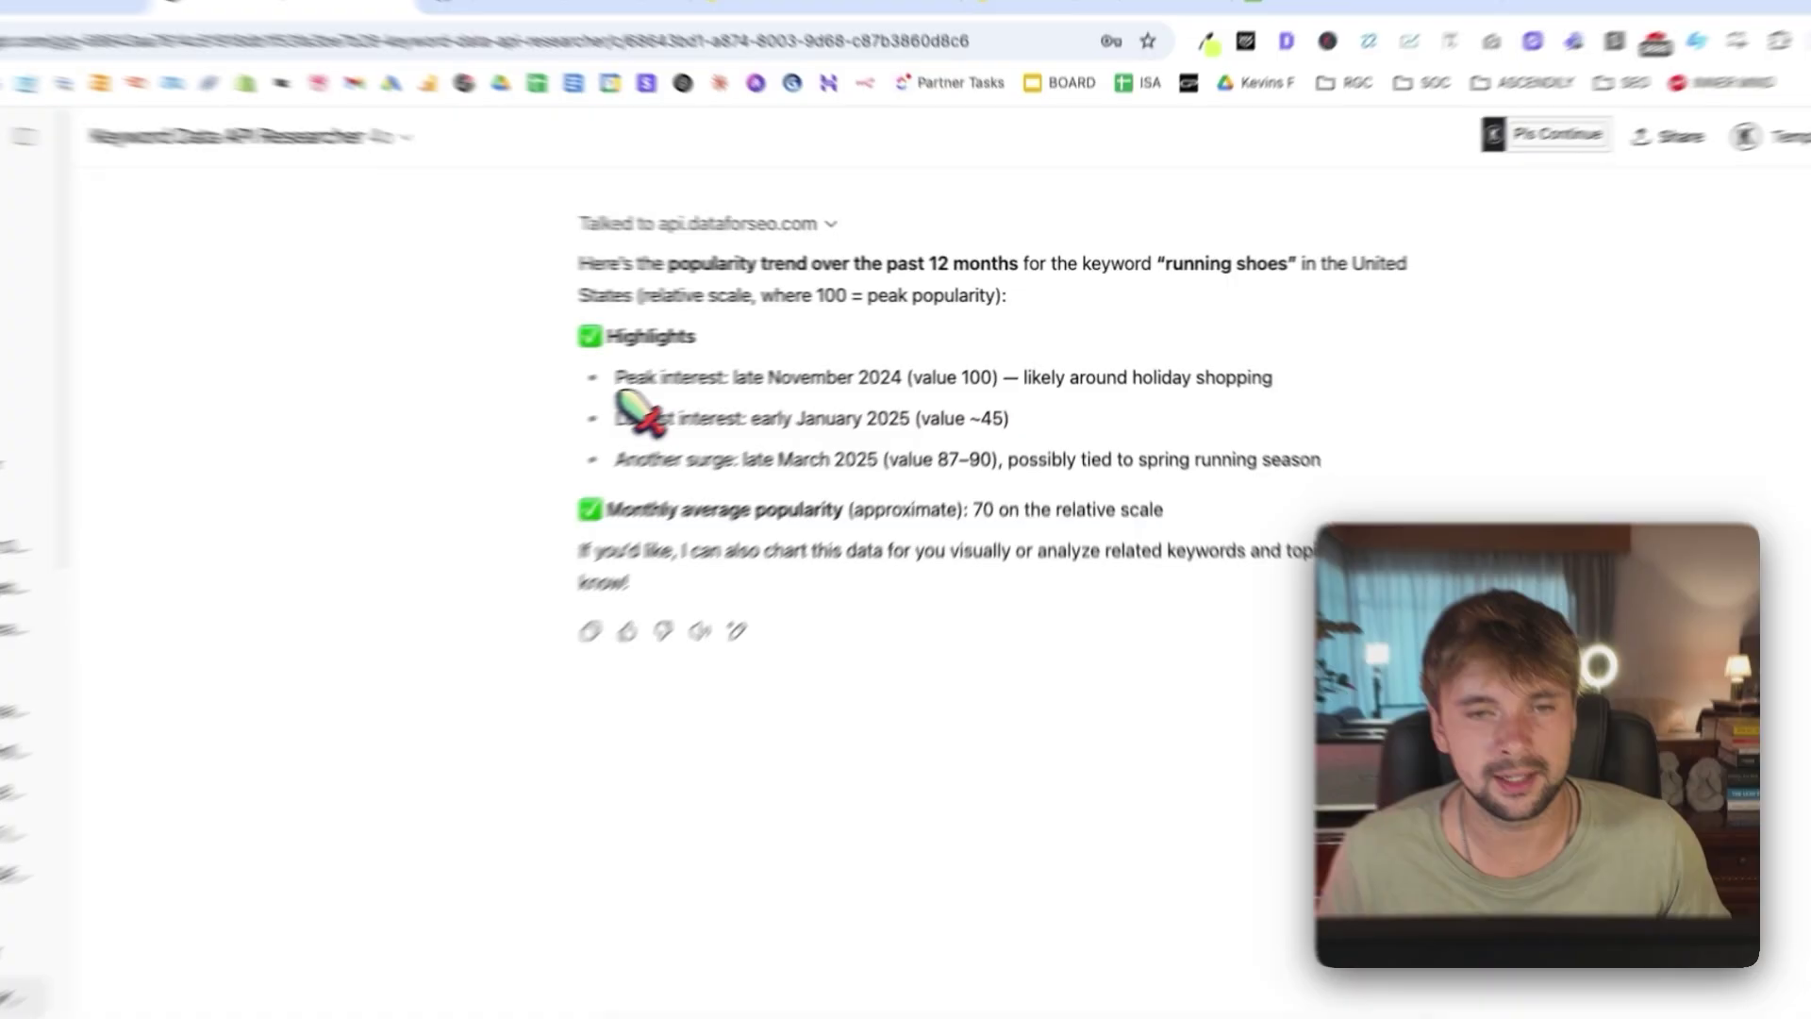
drag(616, 382, 911, 379)
click(909, 379)
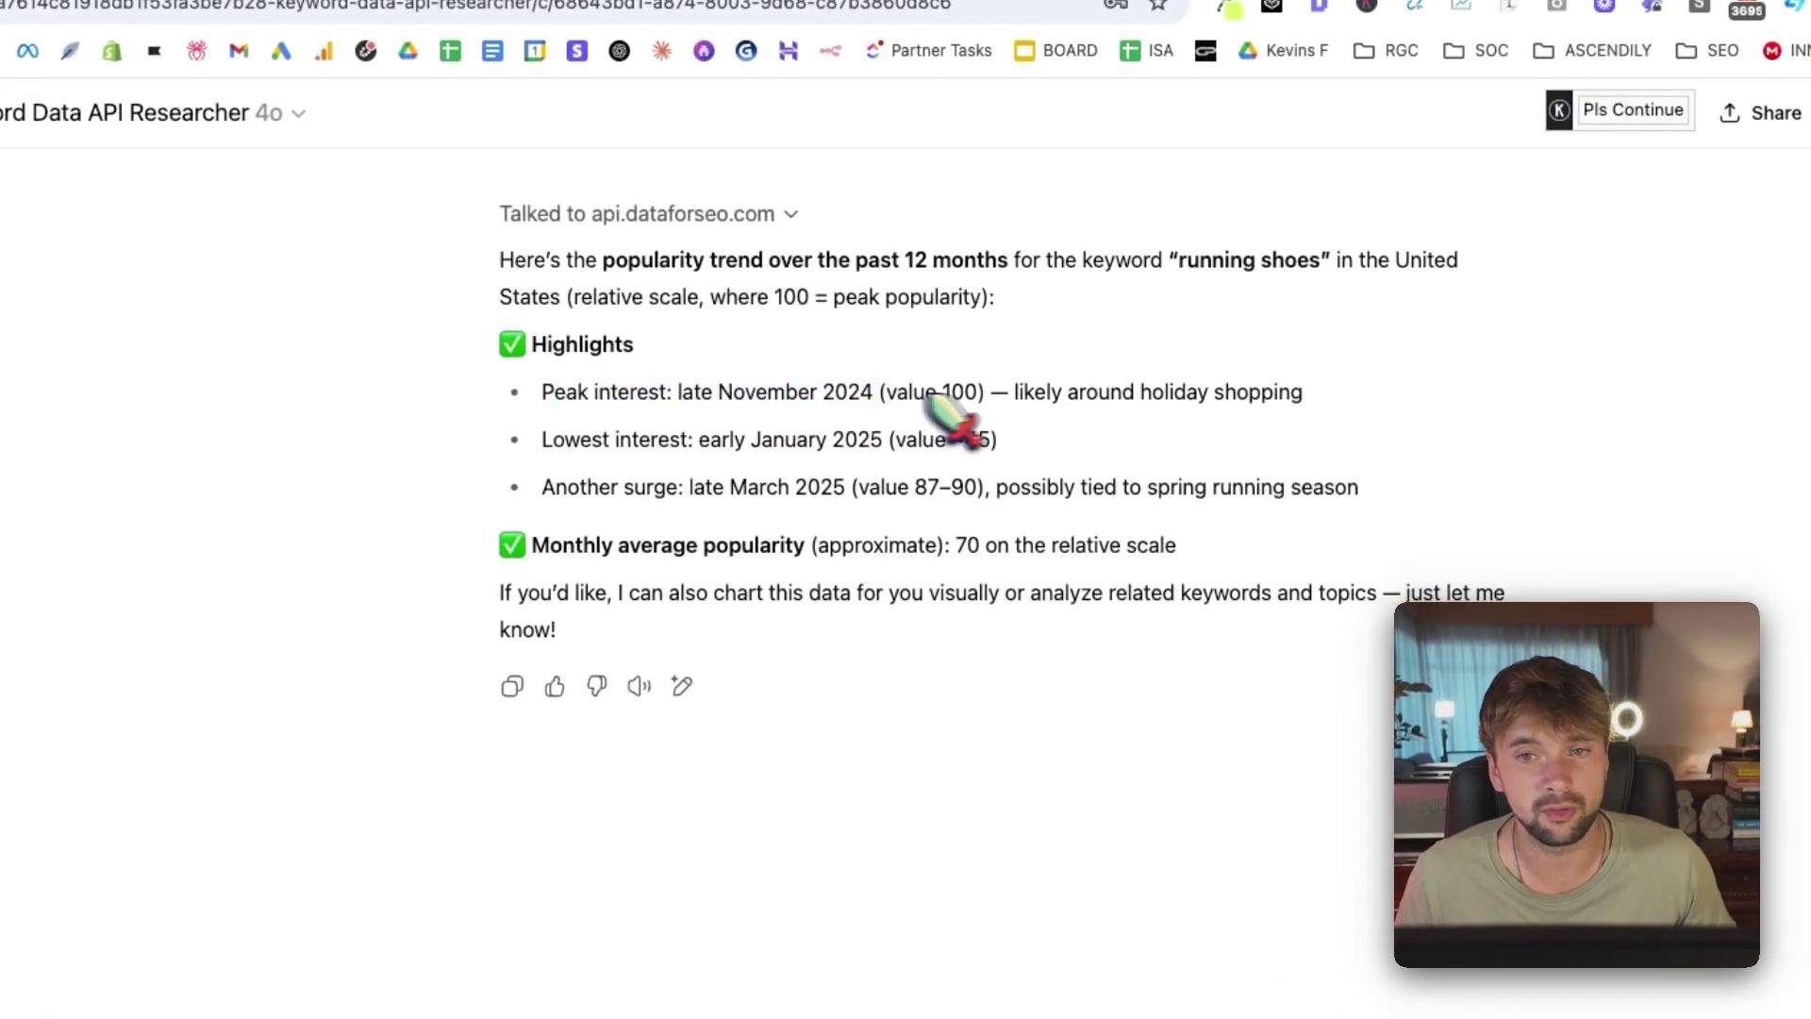
click(1269, 388)
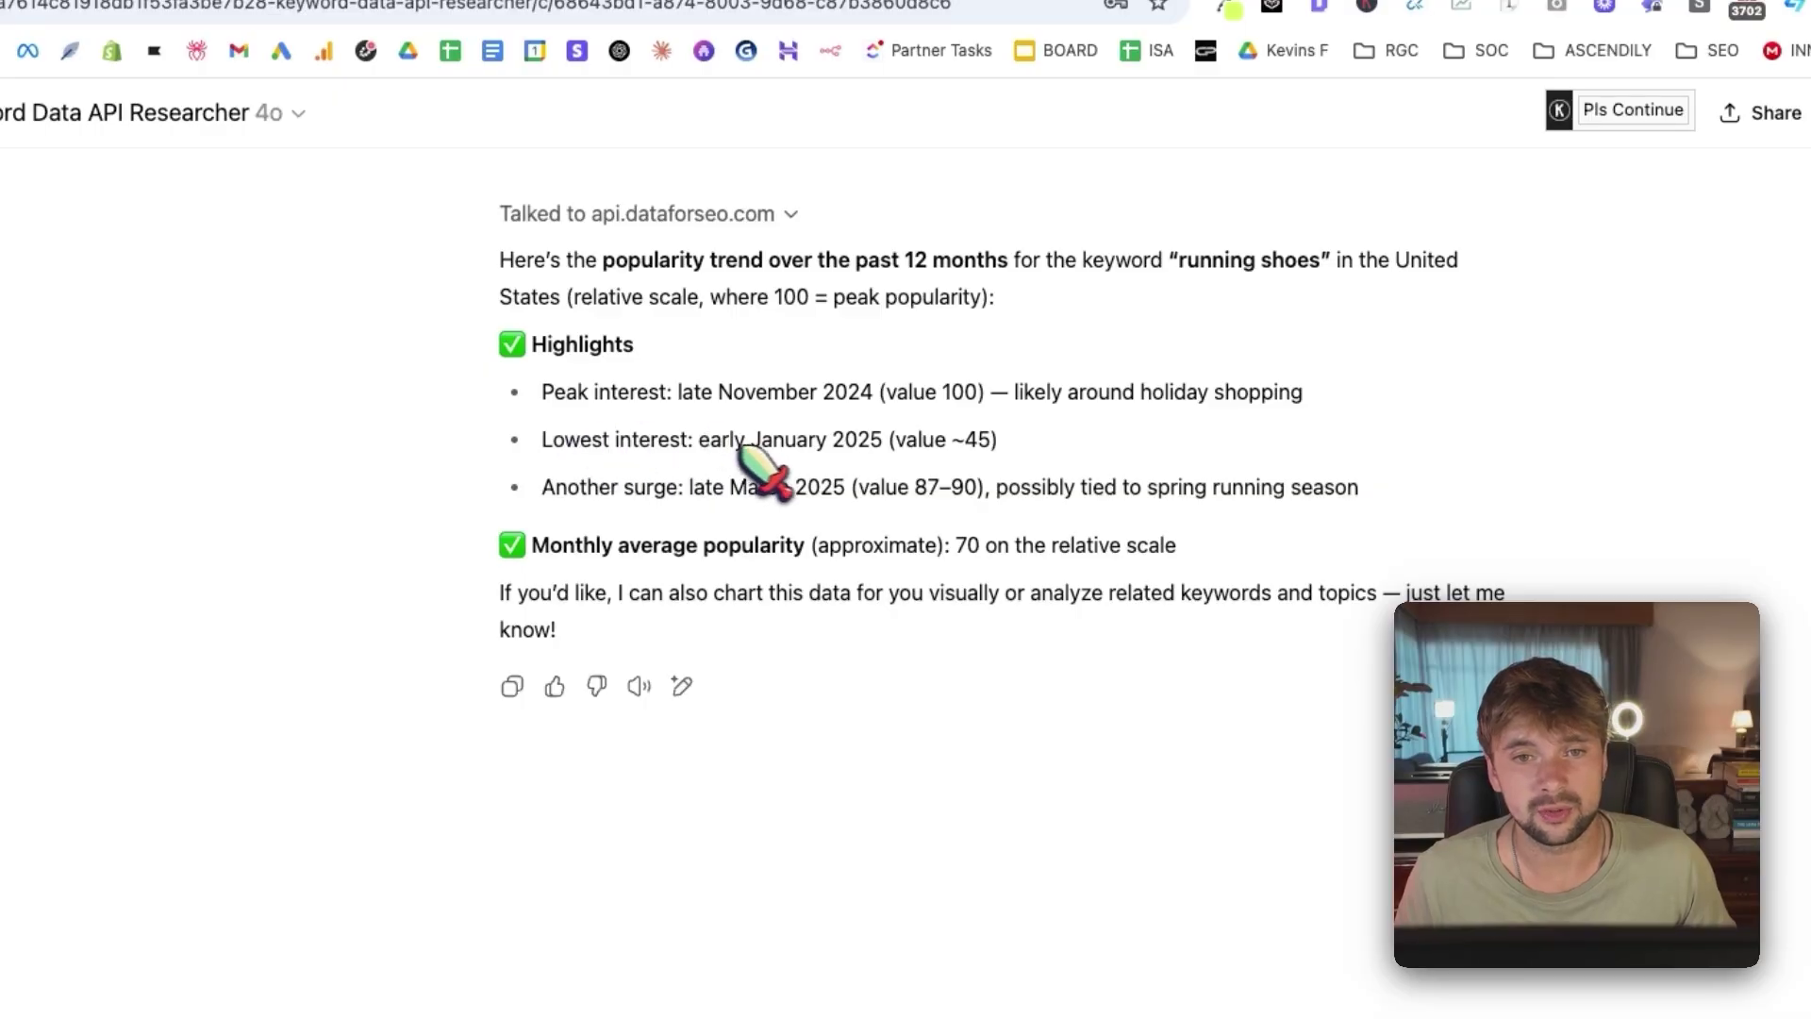
drag(906, 462, 998, 455)
click(1017, 449)
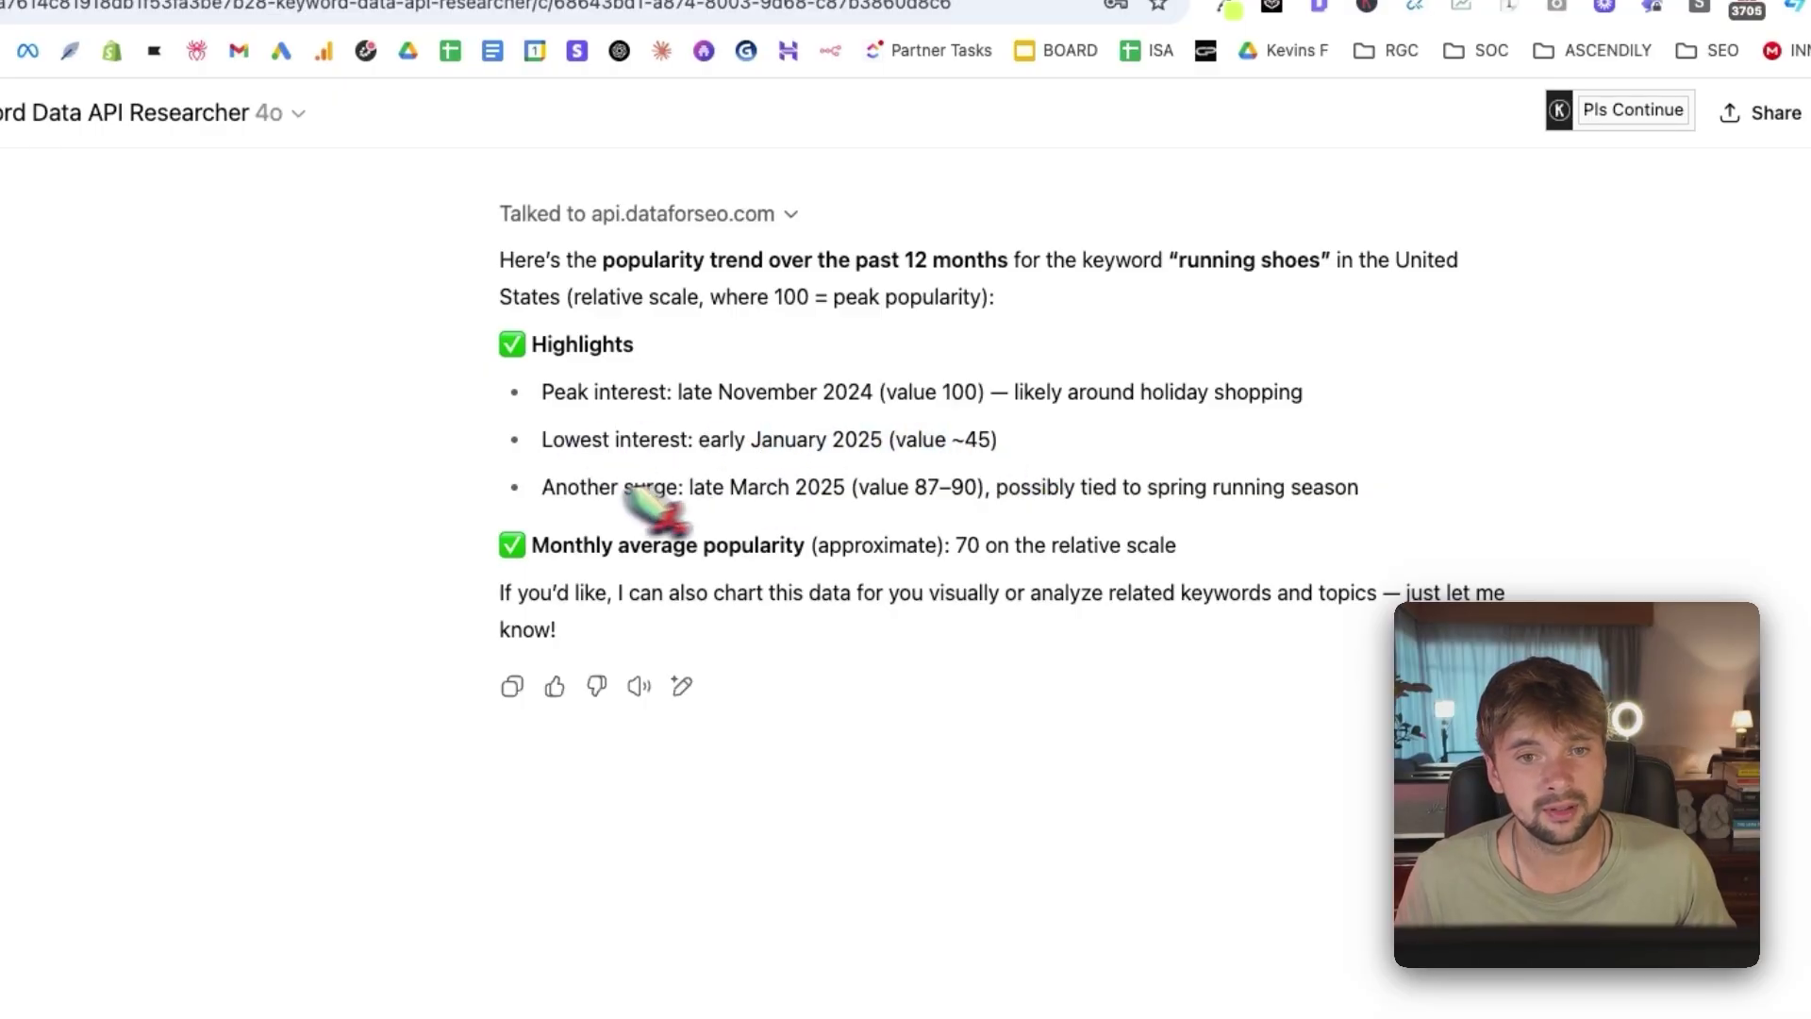
drag(626, 490, 772, 496)
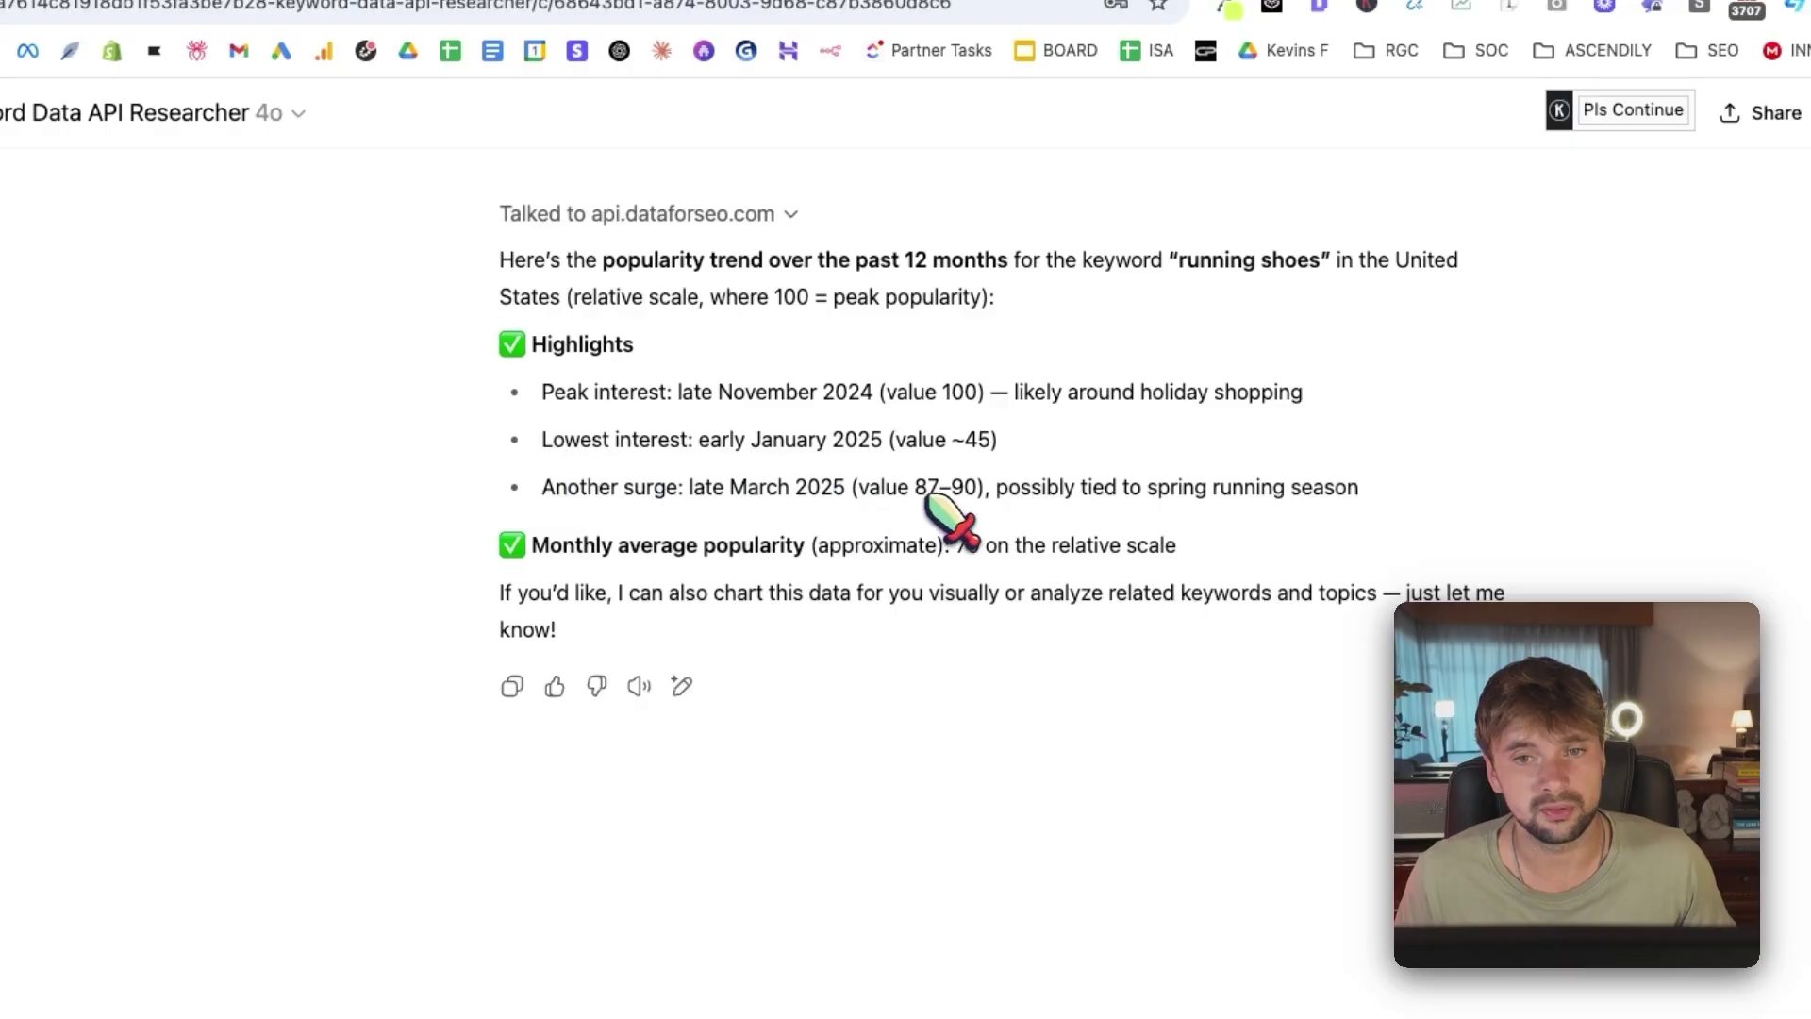
drag(1012, 487, 1325, 489)
click(1325, 489)
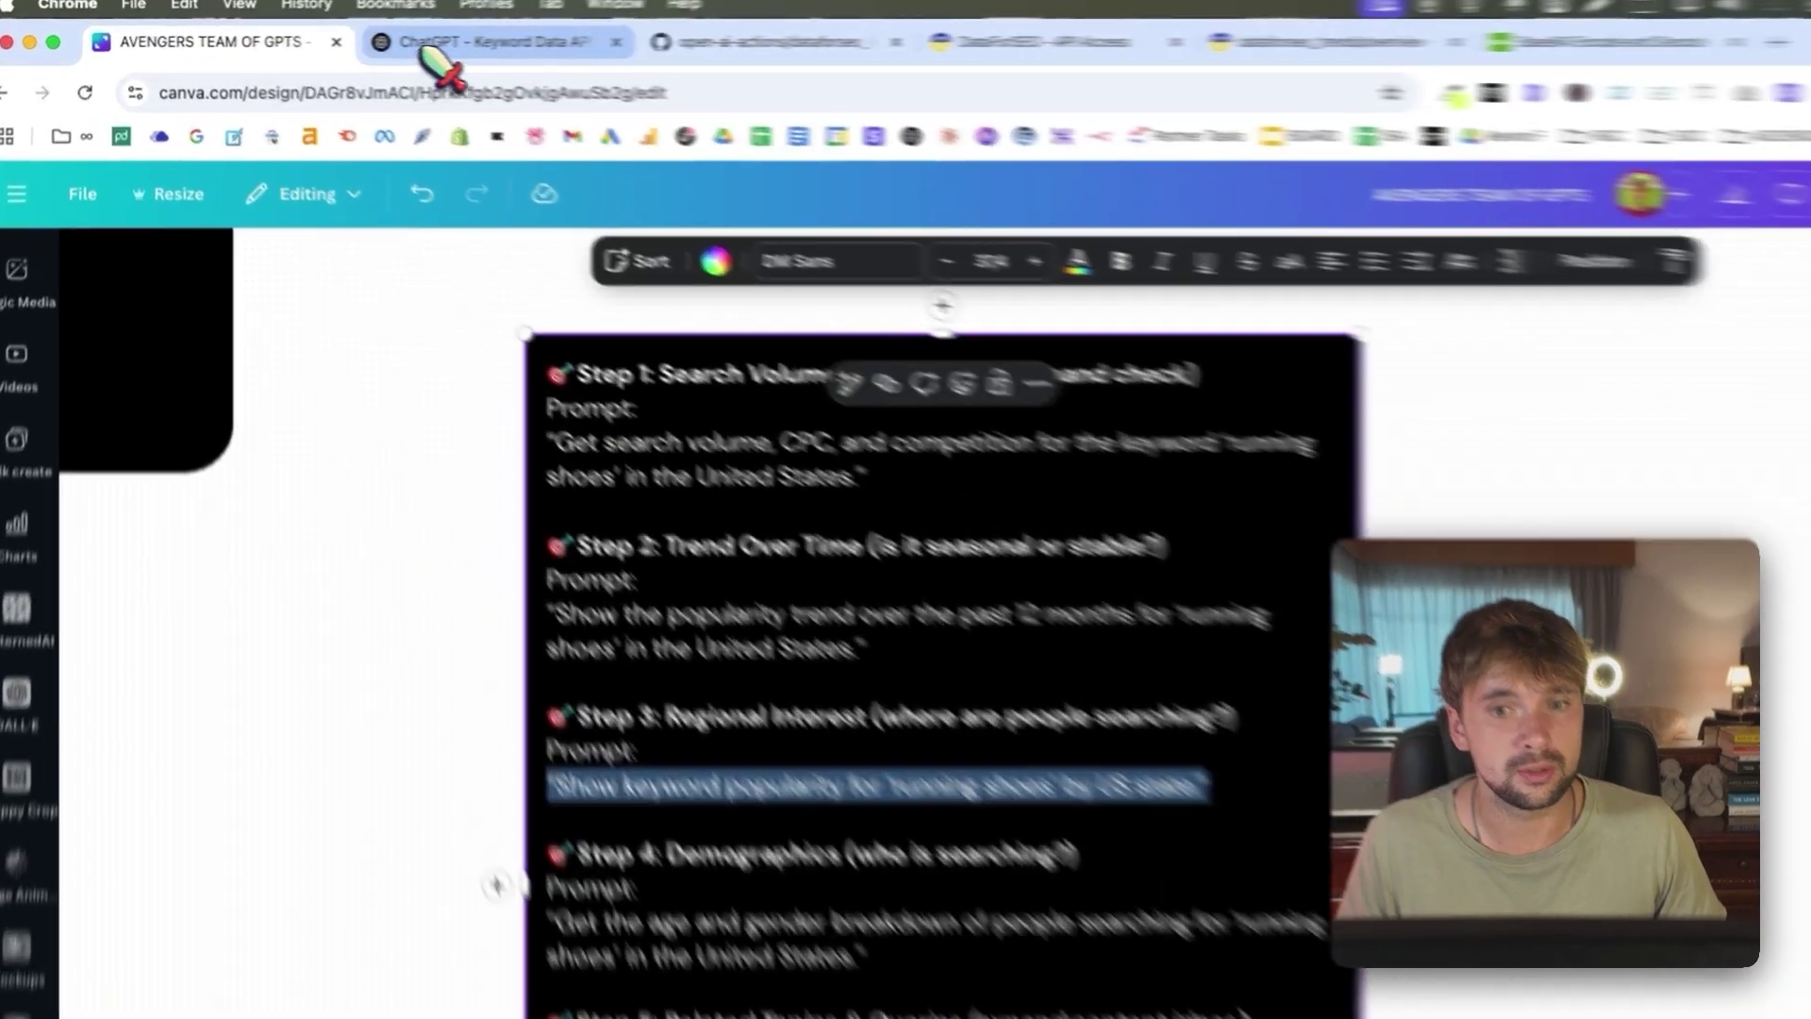
Return to ChatGPT, send the prompt "Show keyword popularity for 'running shoes' by US state." and allow the api.dataforseo.com request.
click(415, 41)
click(927, 901)
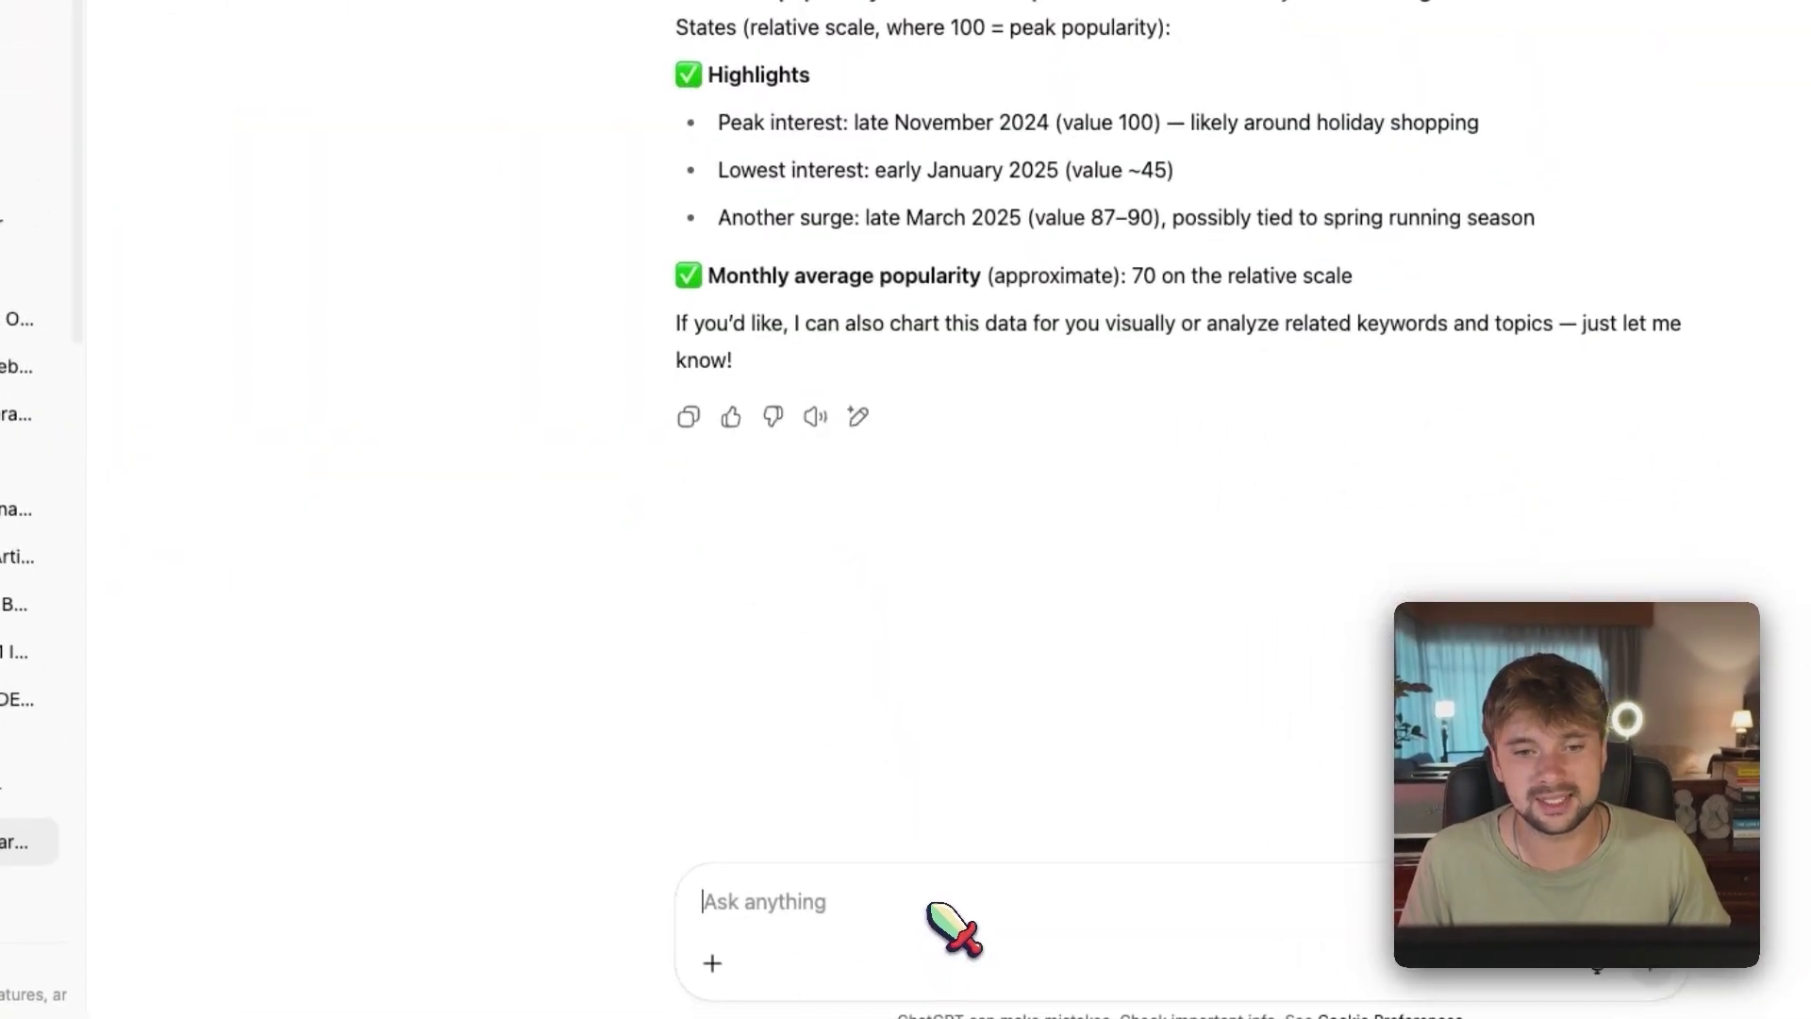
key(super+v)
key(Return)
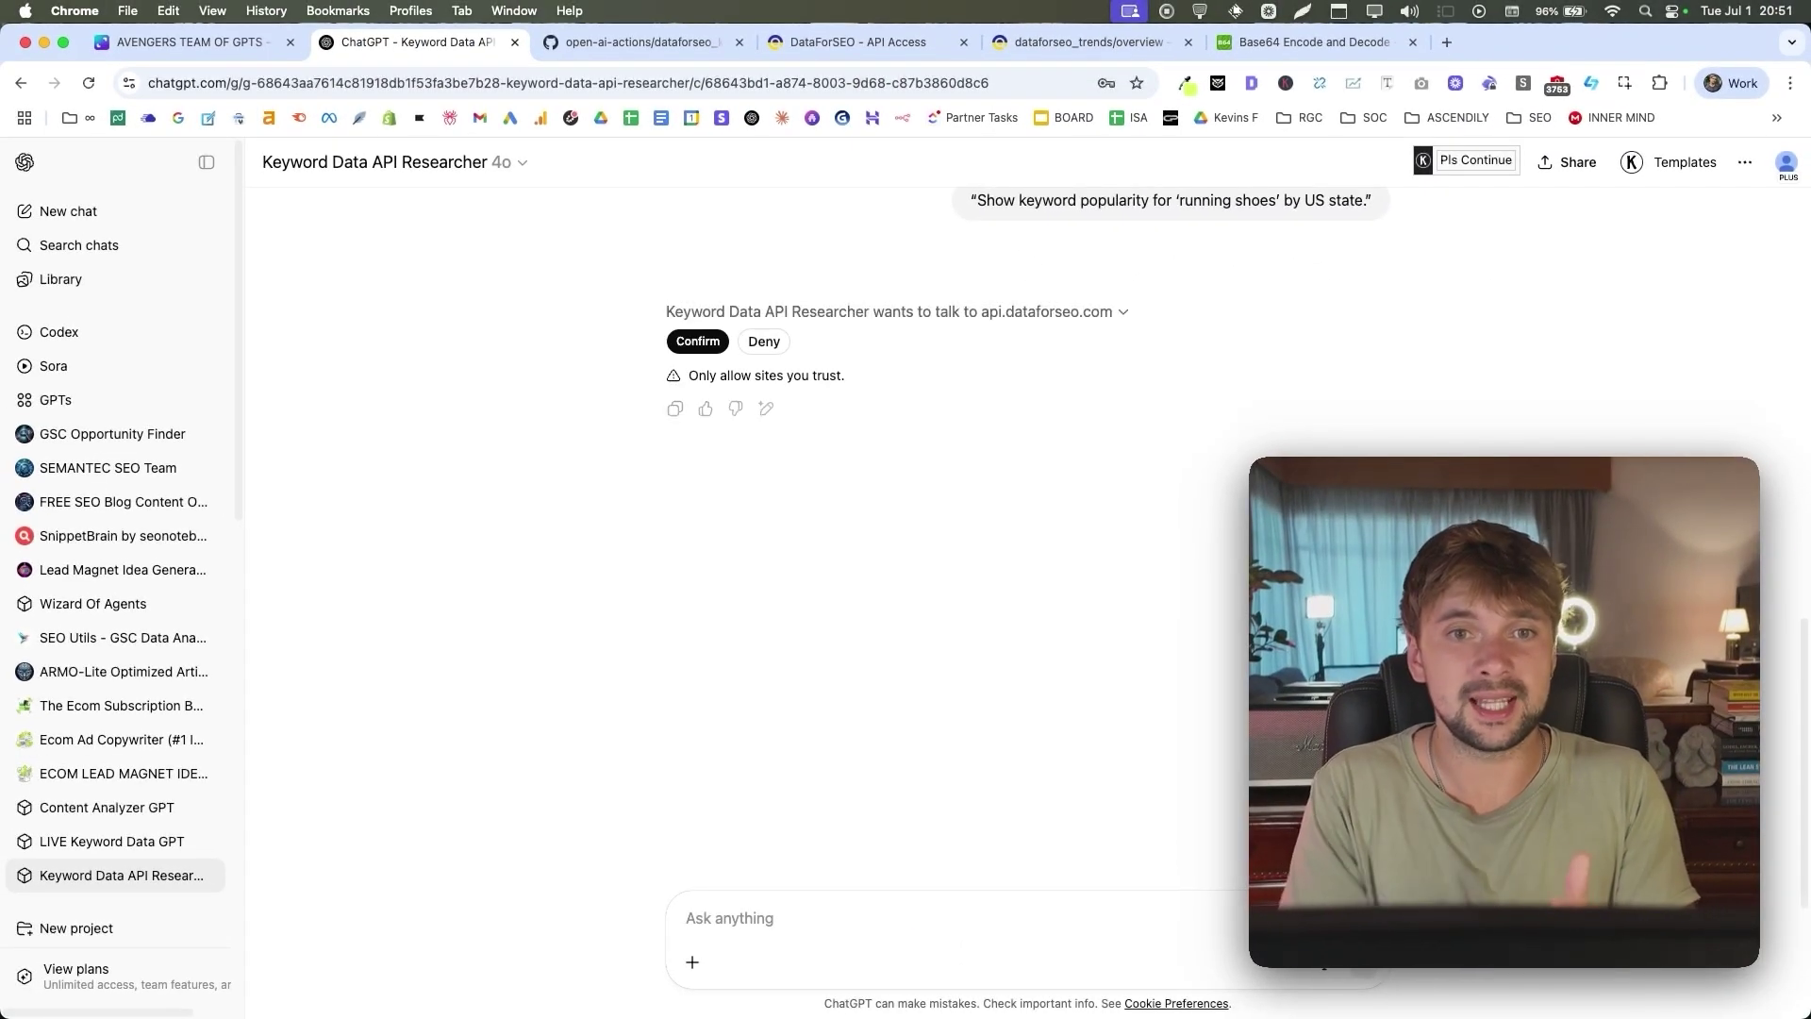
click(697, 341)
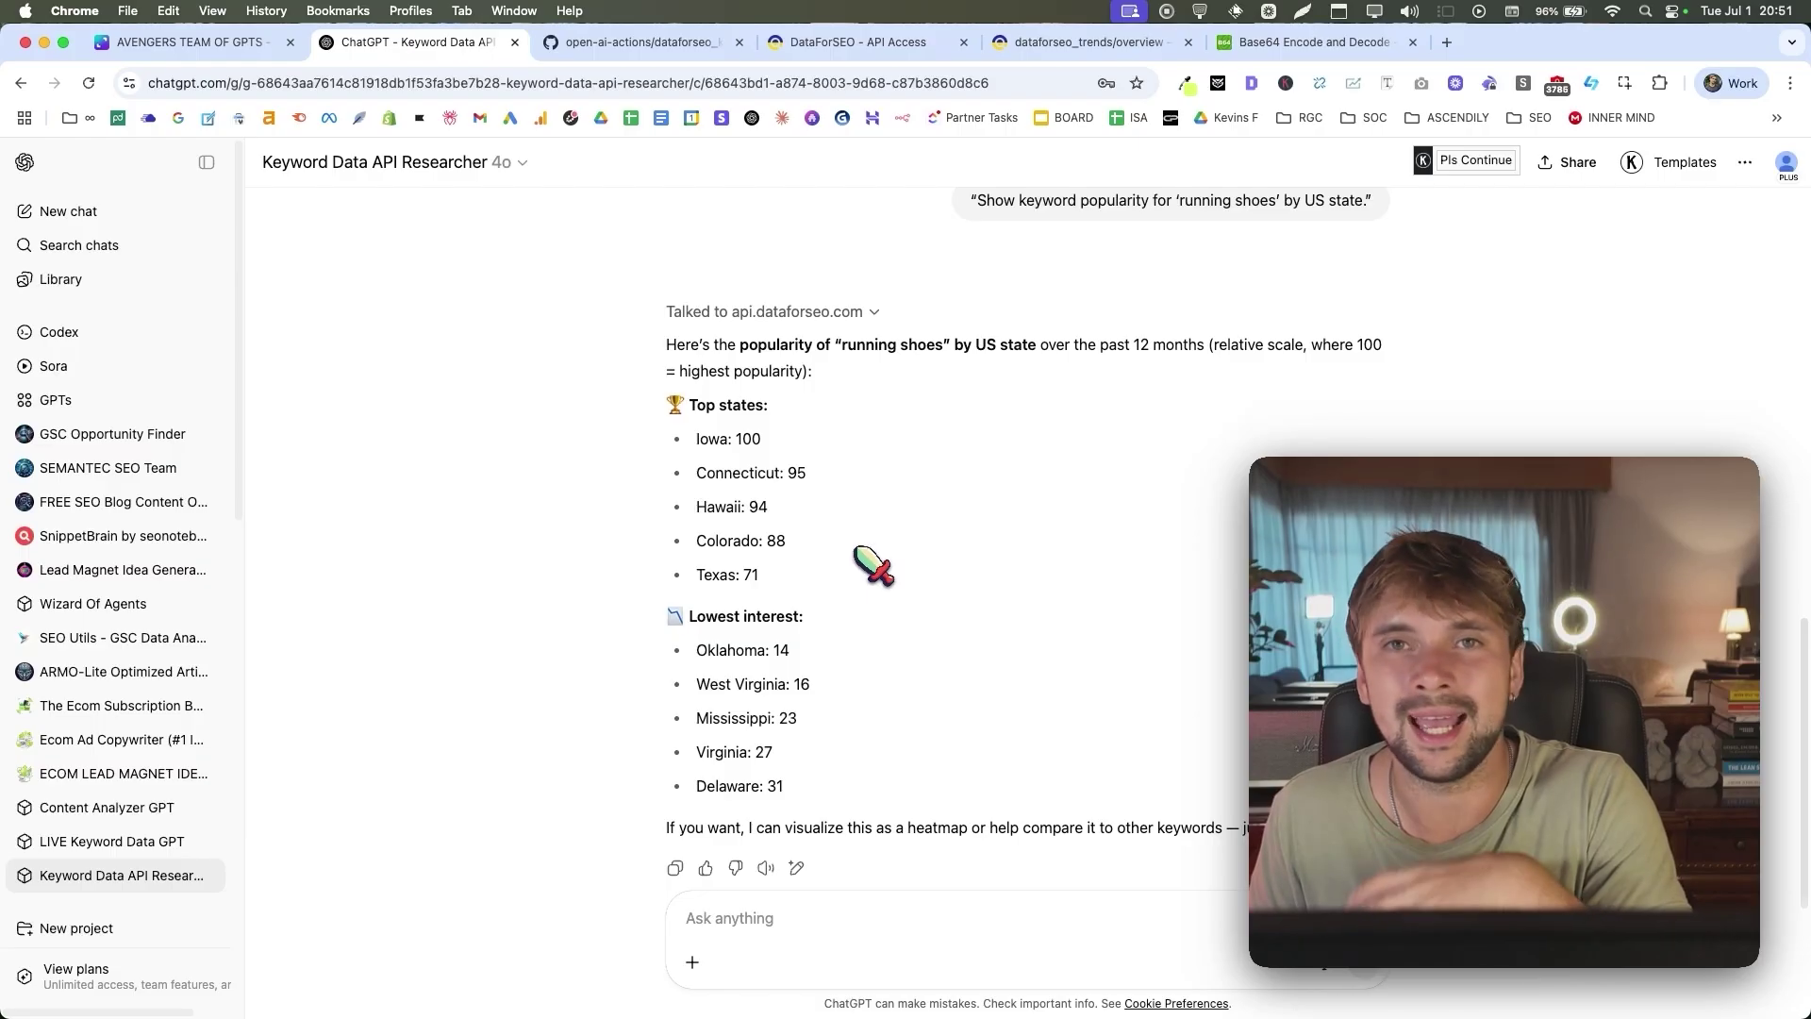
Examine the popularity by US state answer, comparing the top states with the lowest-interest states.
scroll(873, 564, down, 1)
scroll(854, 580, down, 1)
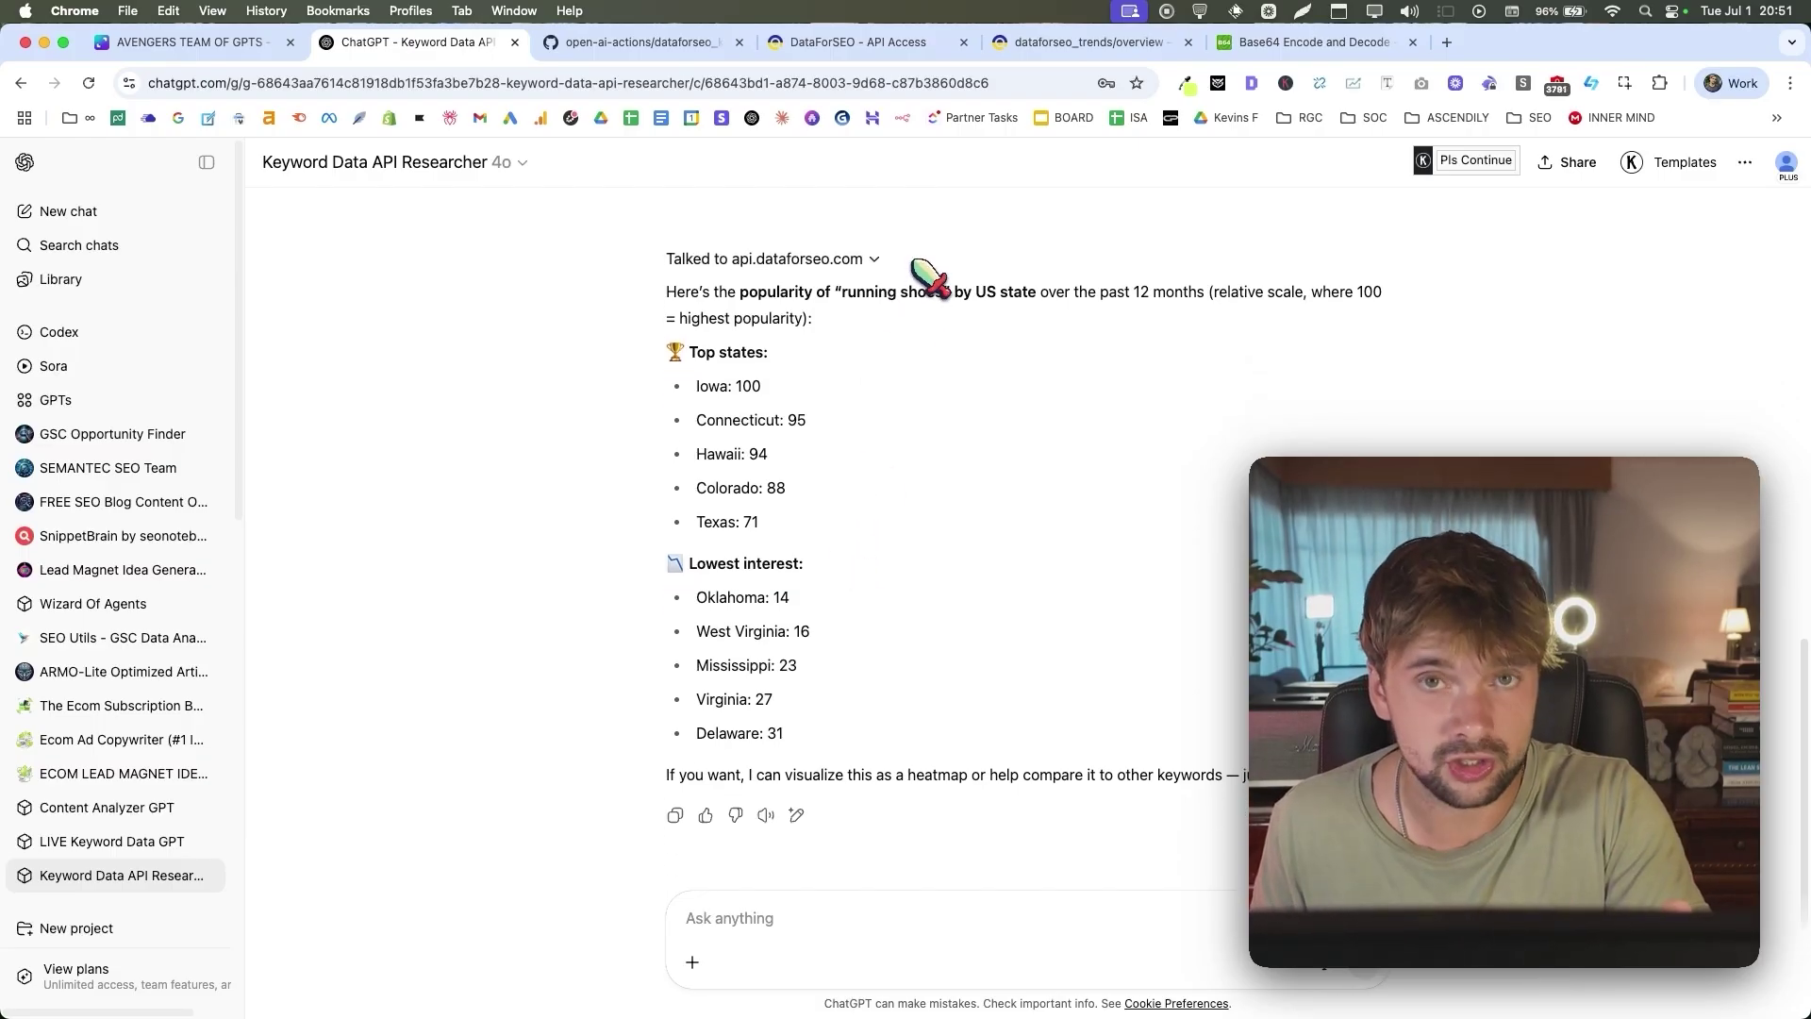
drag(689, 352, 754, 356)
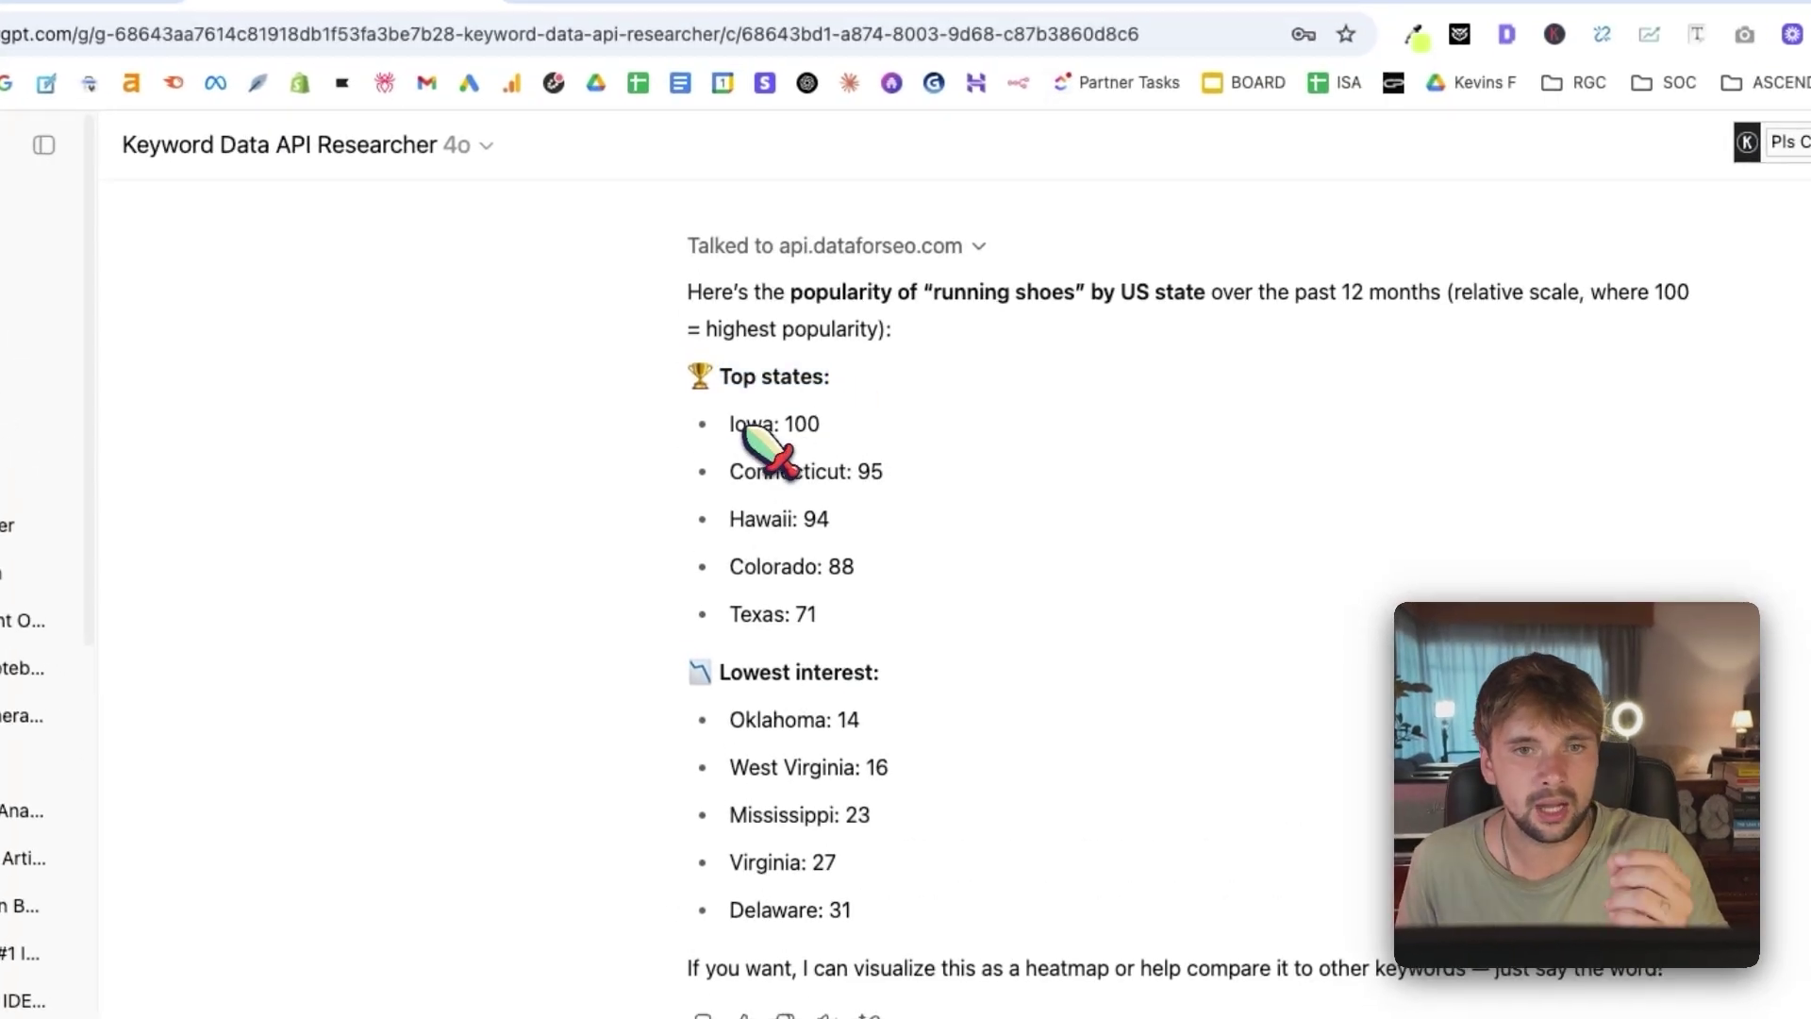
click(824, 436)
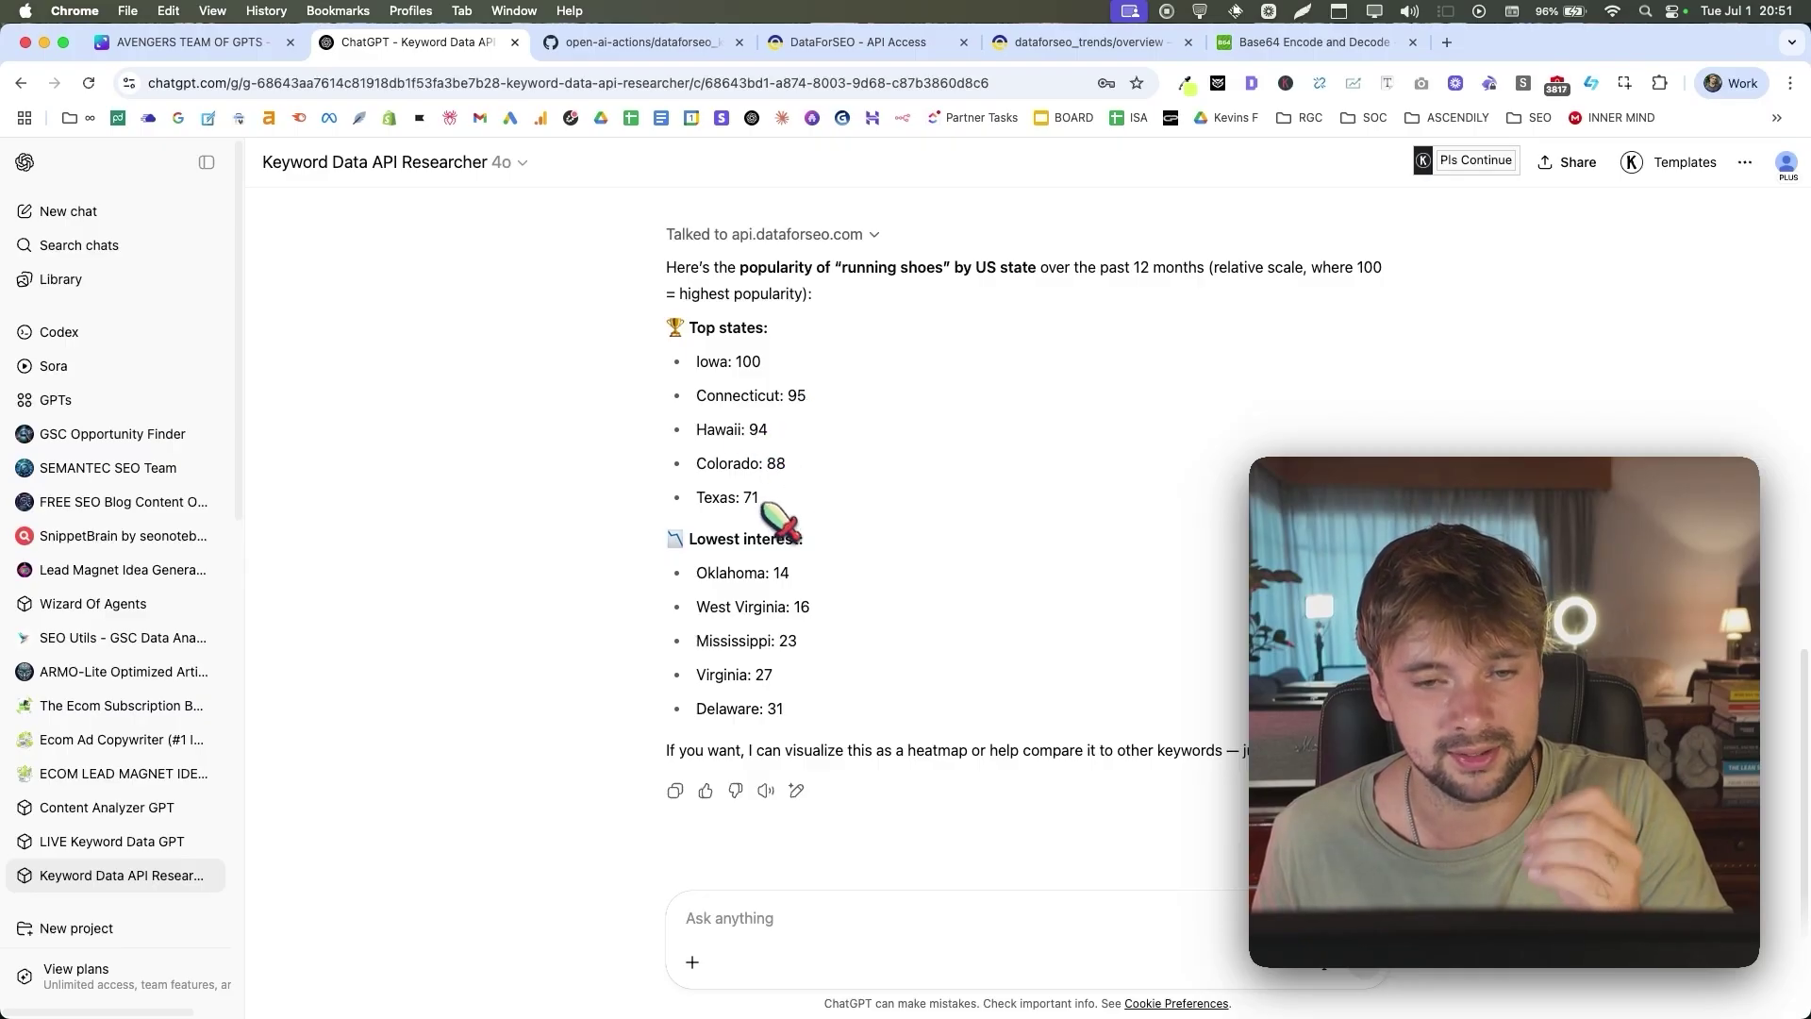
drag(728, 573, 783, 591)
click(822, 678)
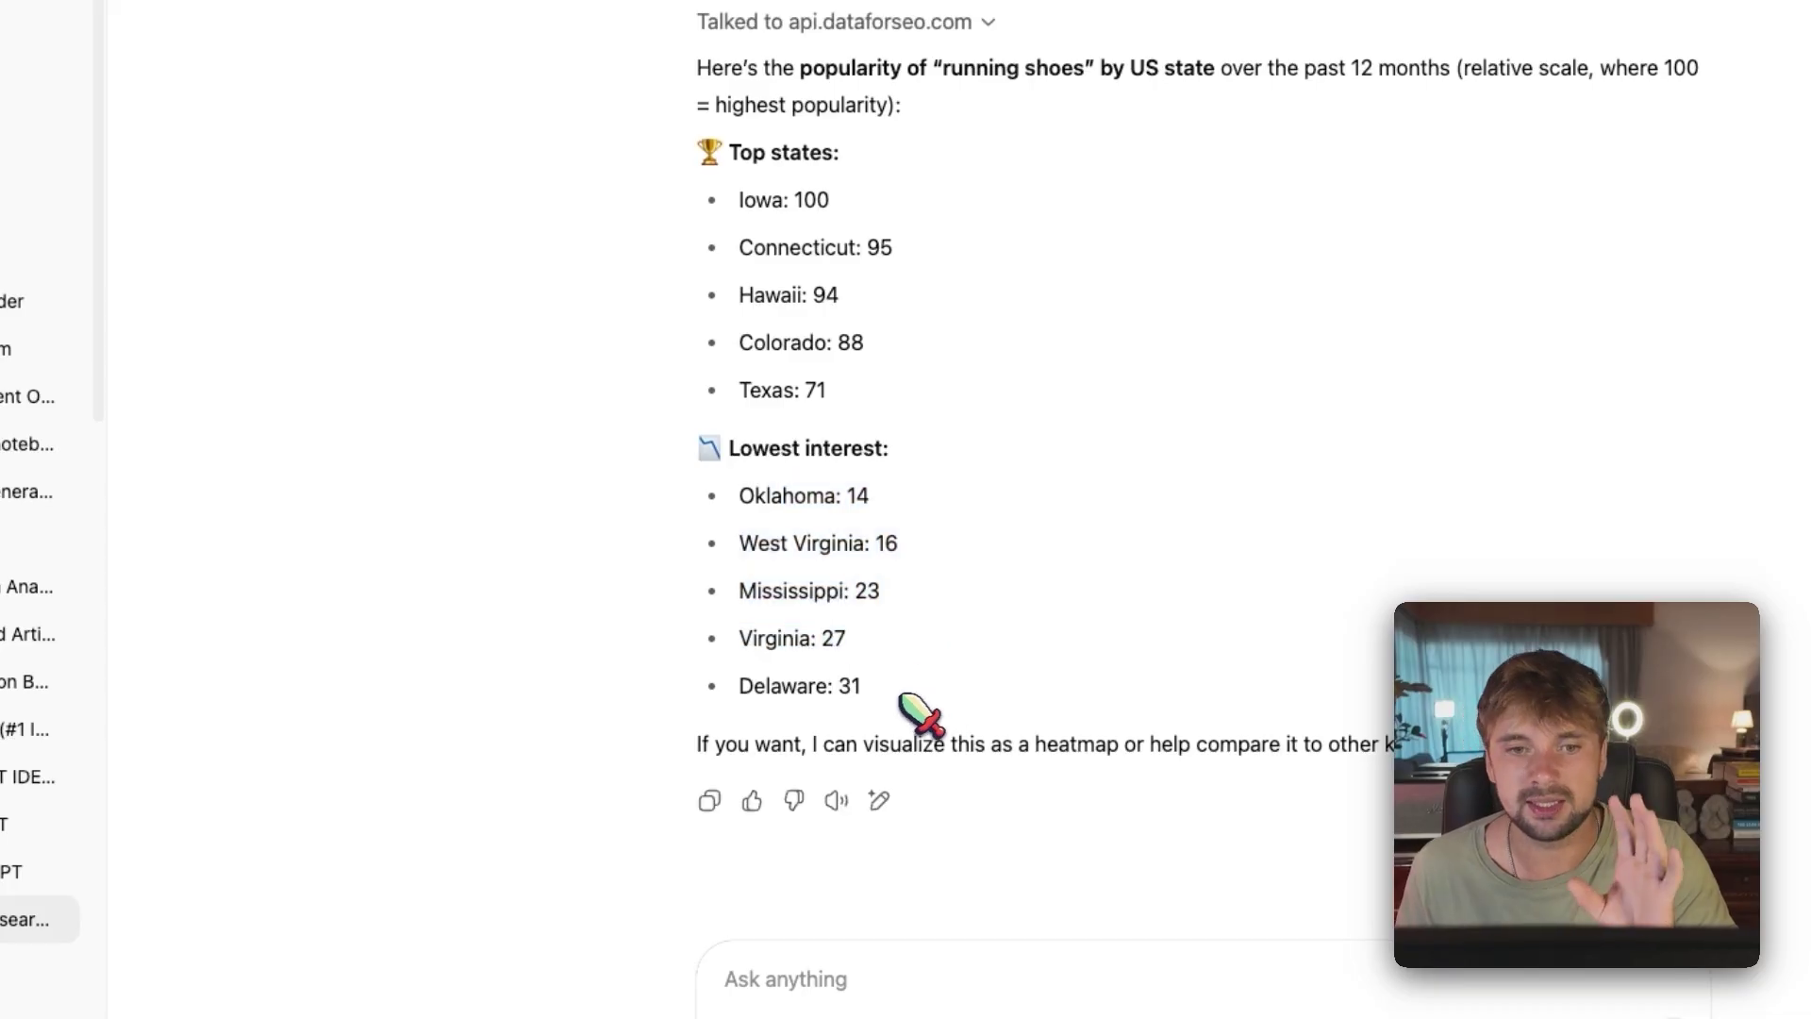
click(929, 635)
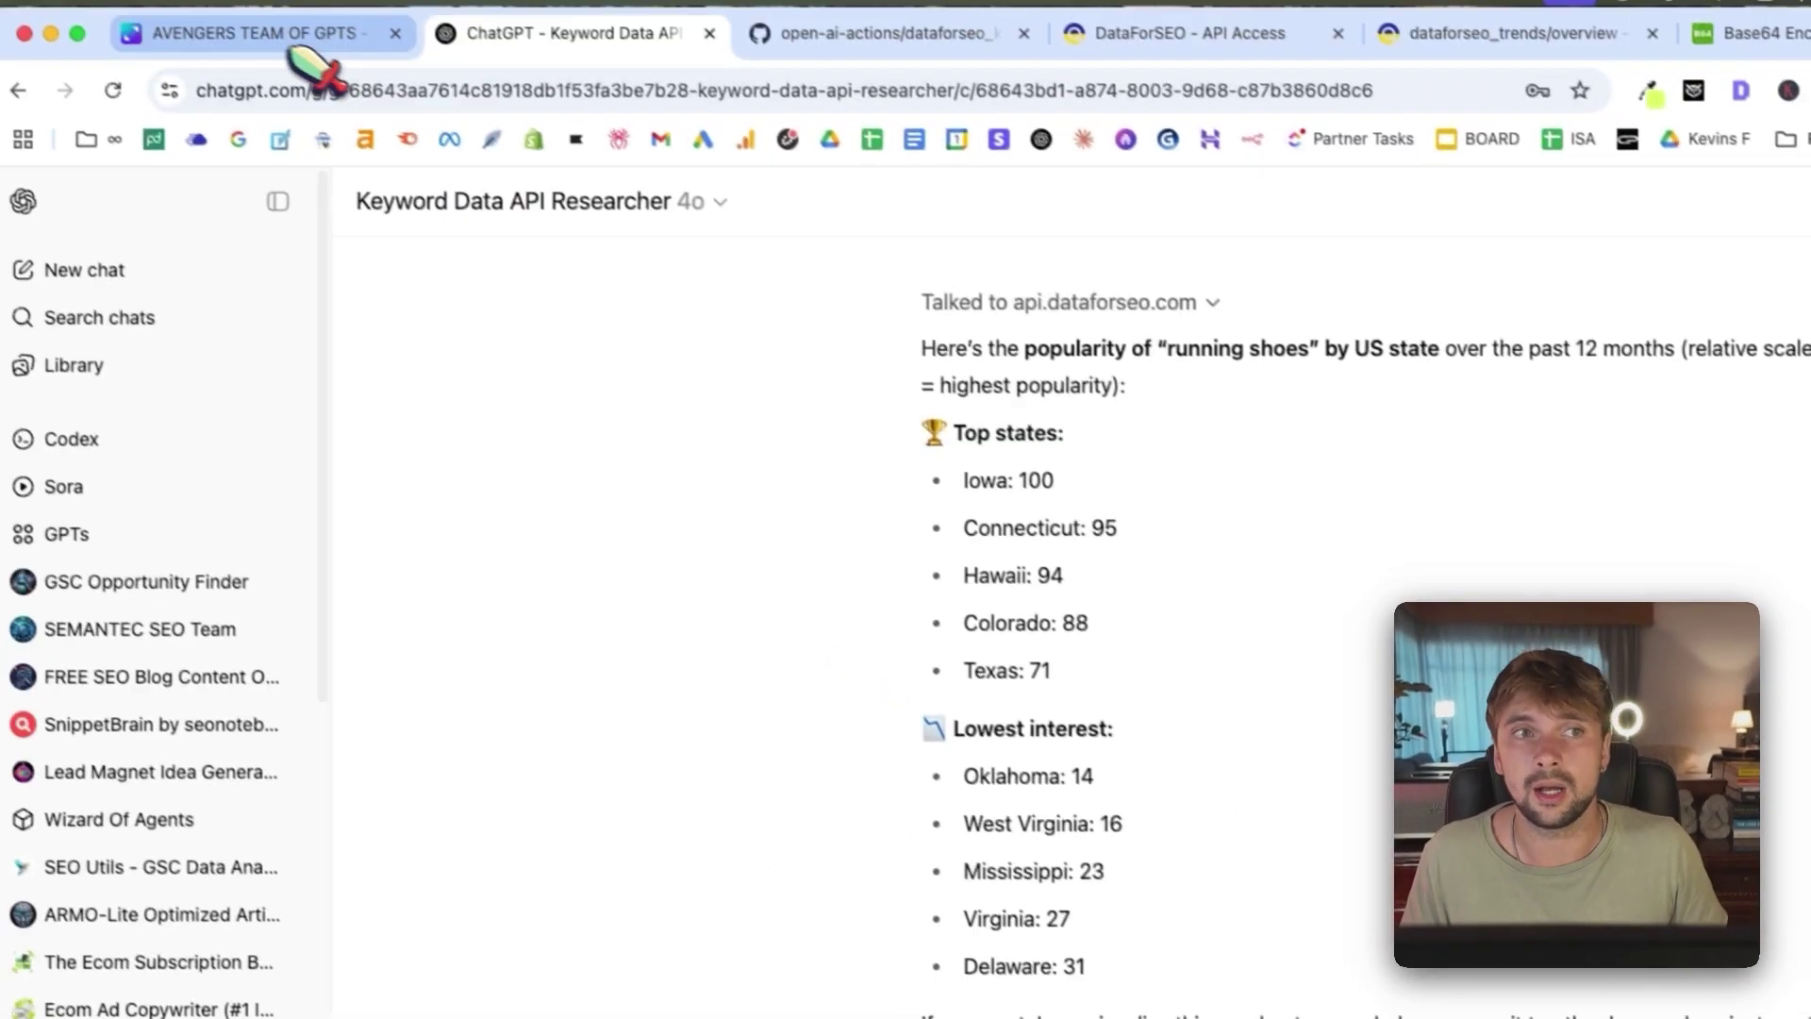
Send the Step 4 age and gender prompt from the Canva whiteboard to the GPT, allow the DataForSEO request, and review the answer.
click(198, 43)
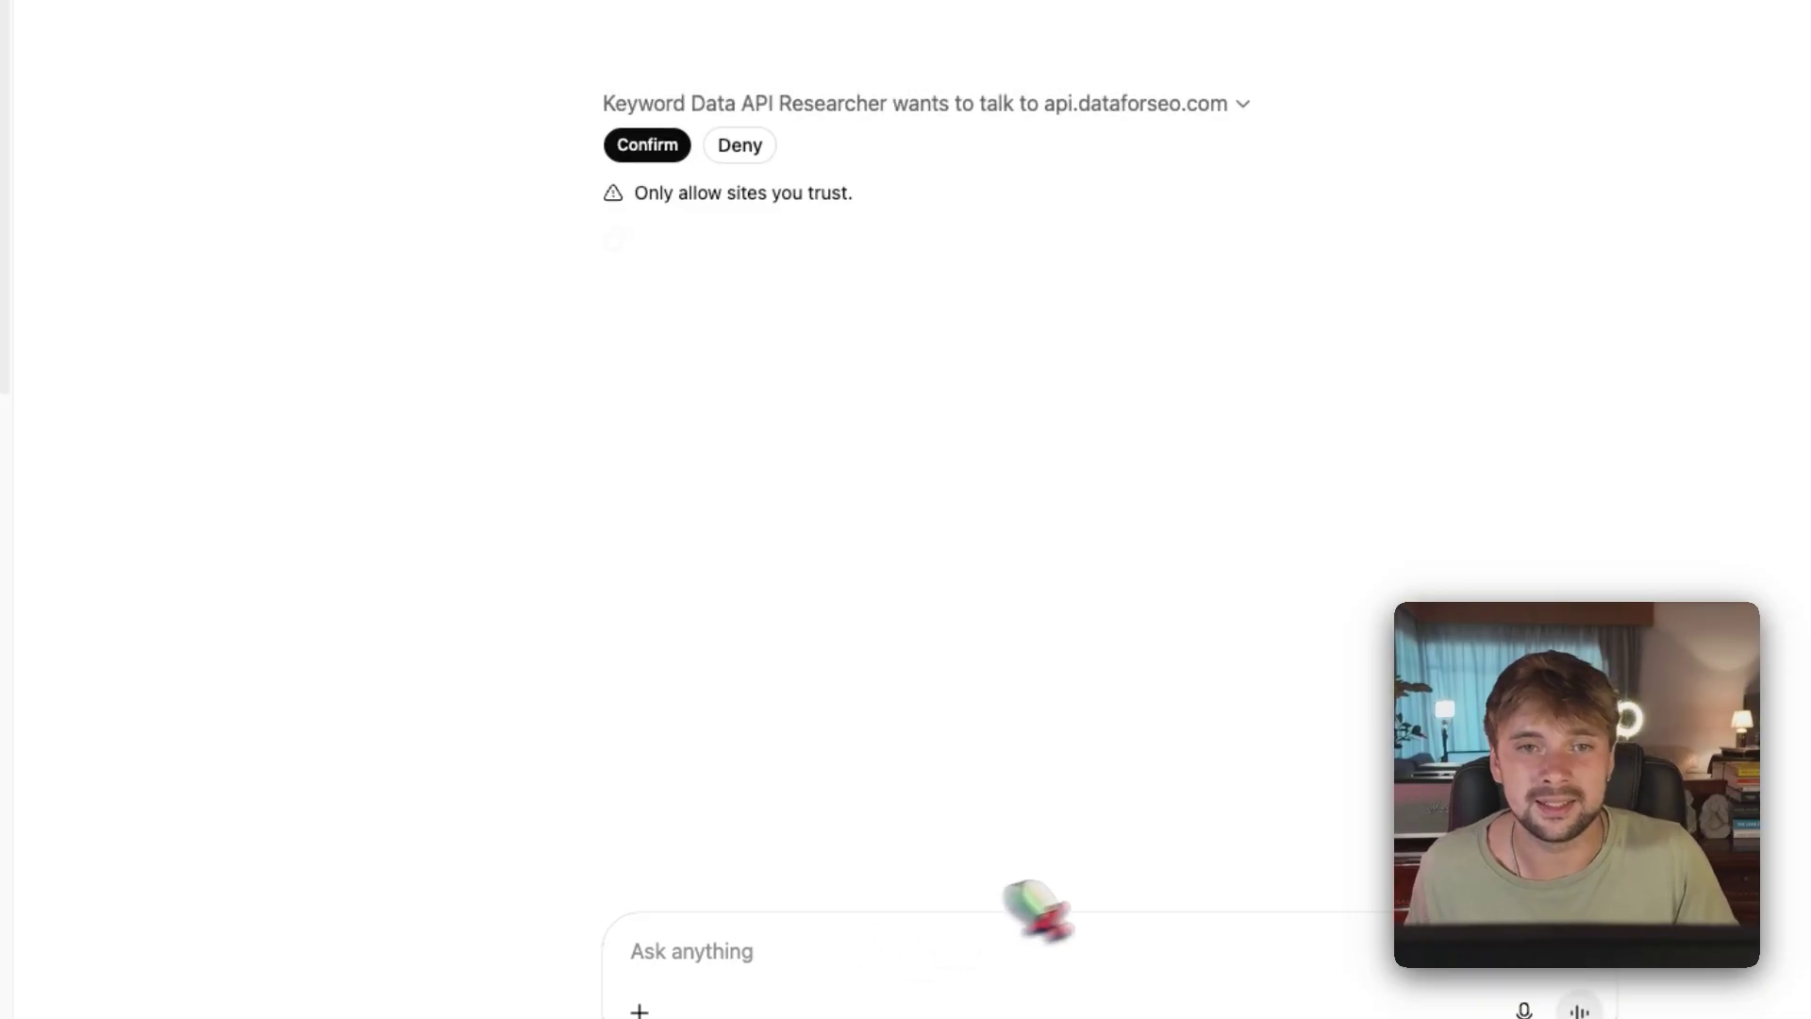
click(647, 345)
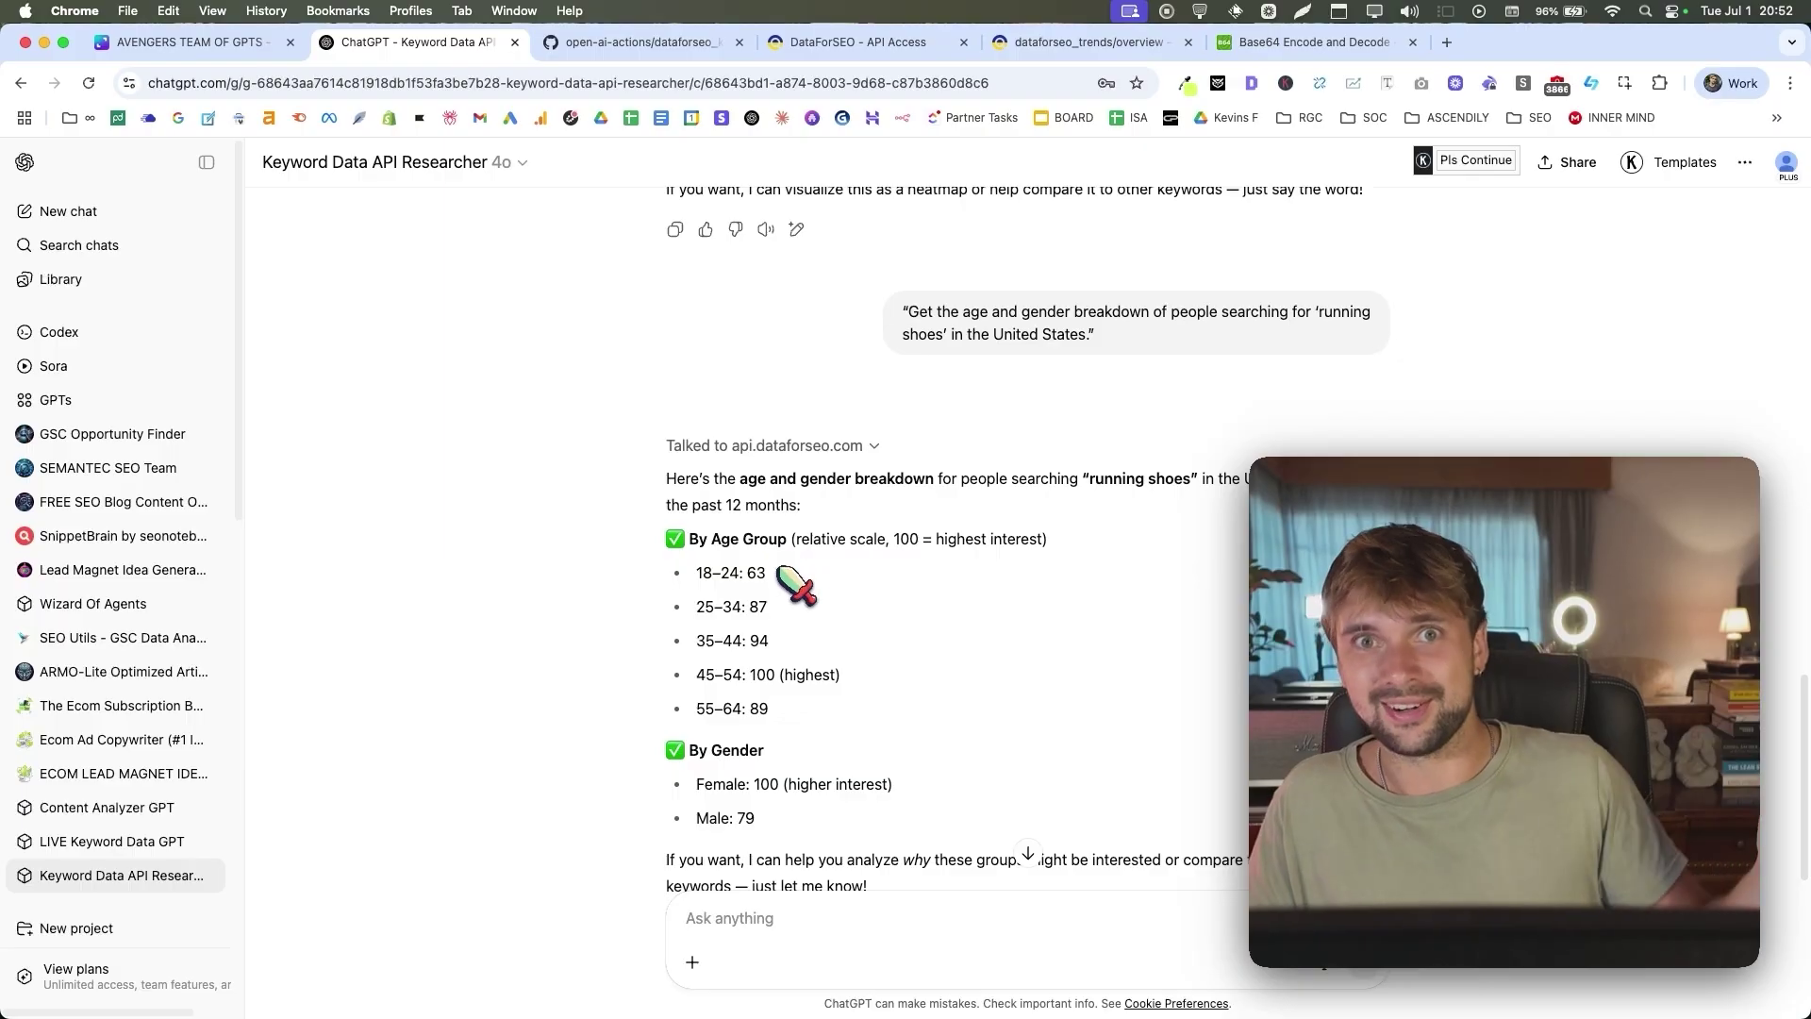
scroll(771, 574, down, 2)
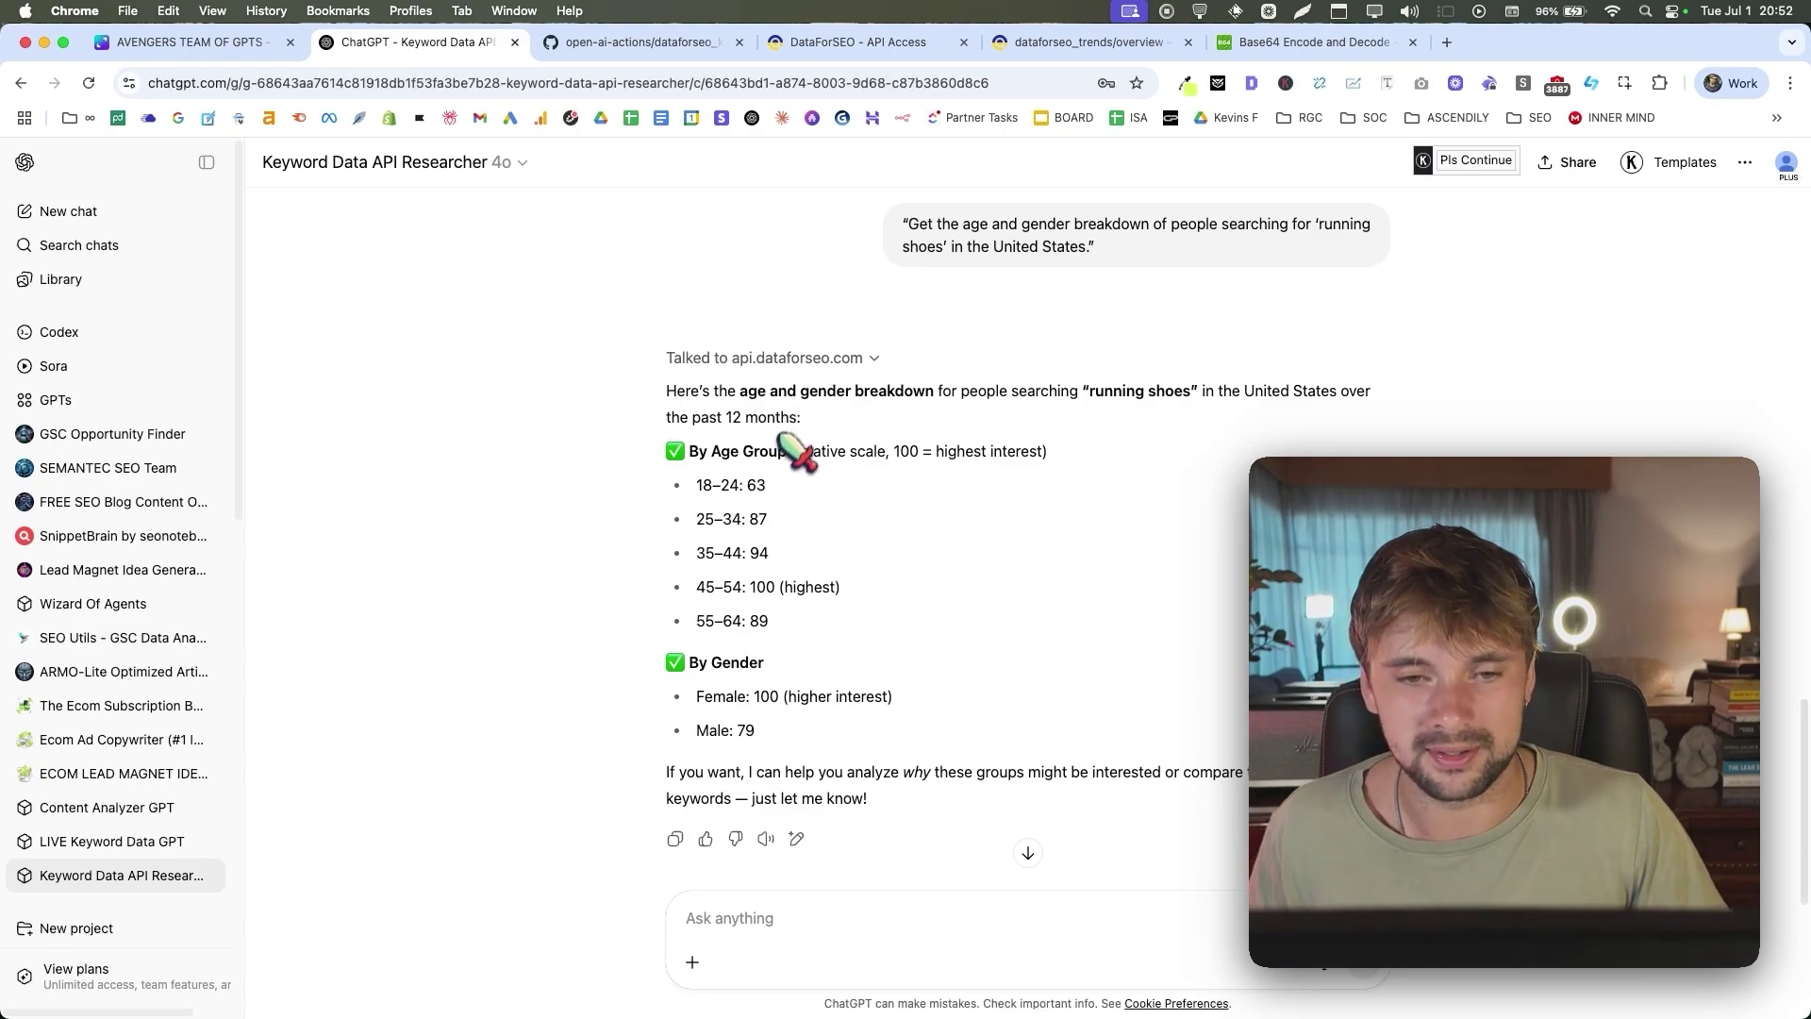
scroll(778, 436, down, 2)
drag(697, 578, 809, 579)
click(810, 581)
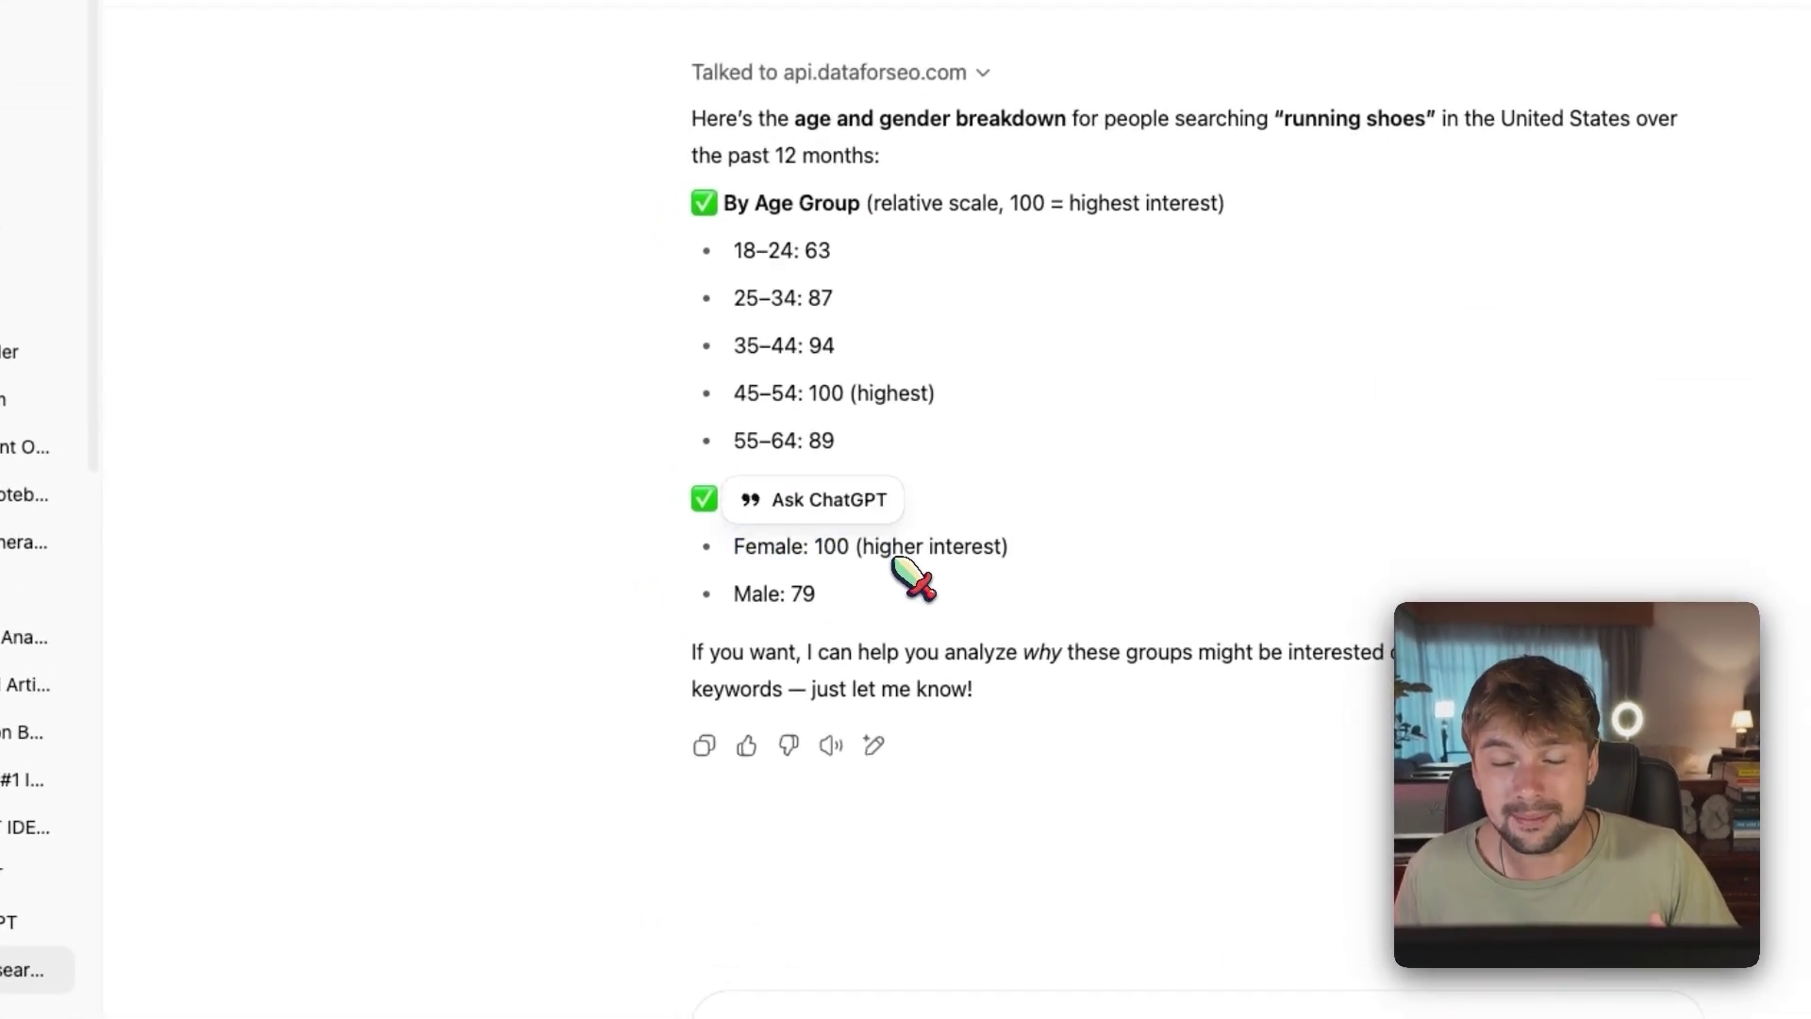
click(897, 564)
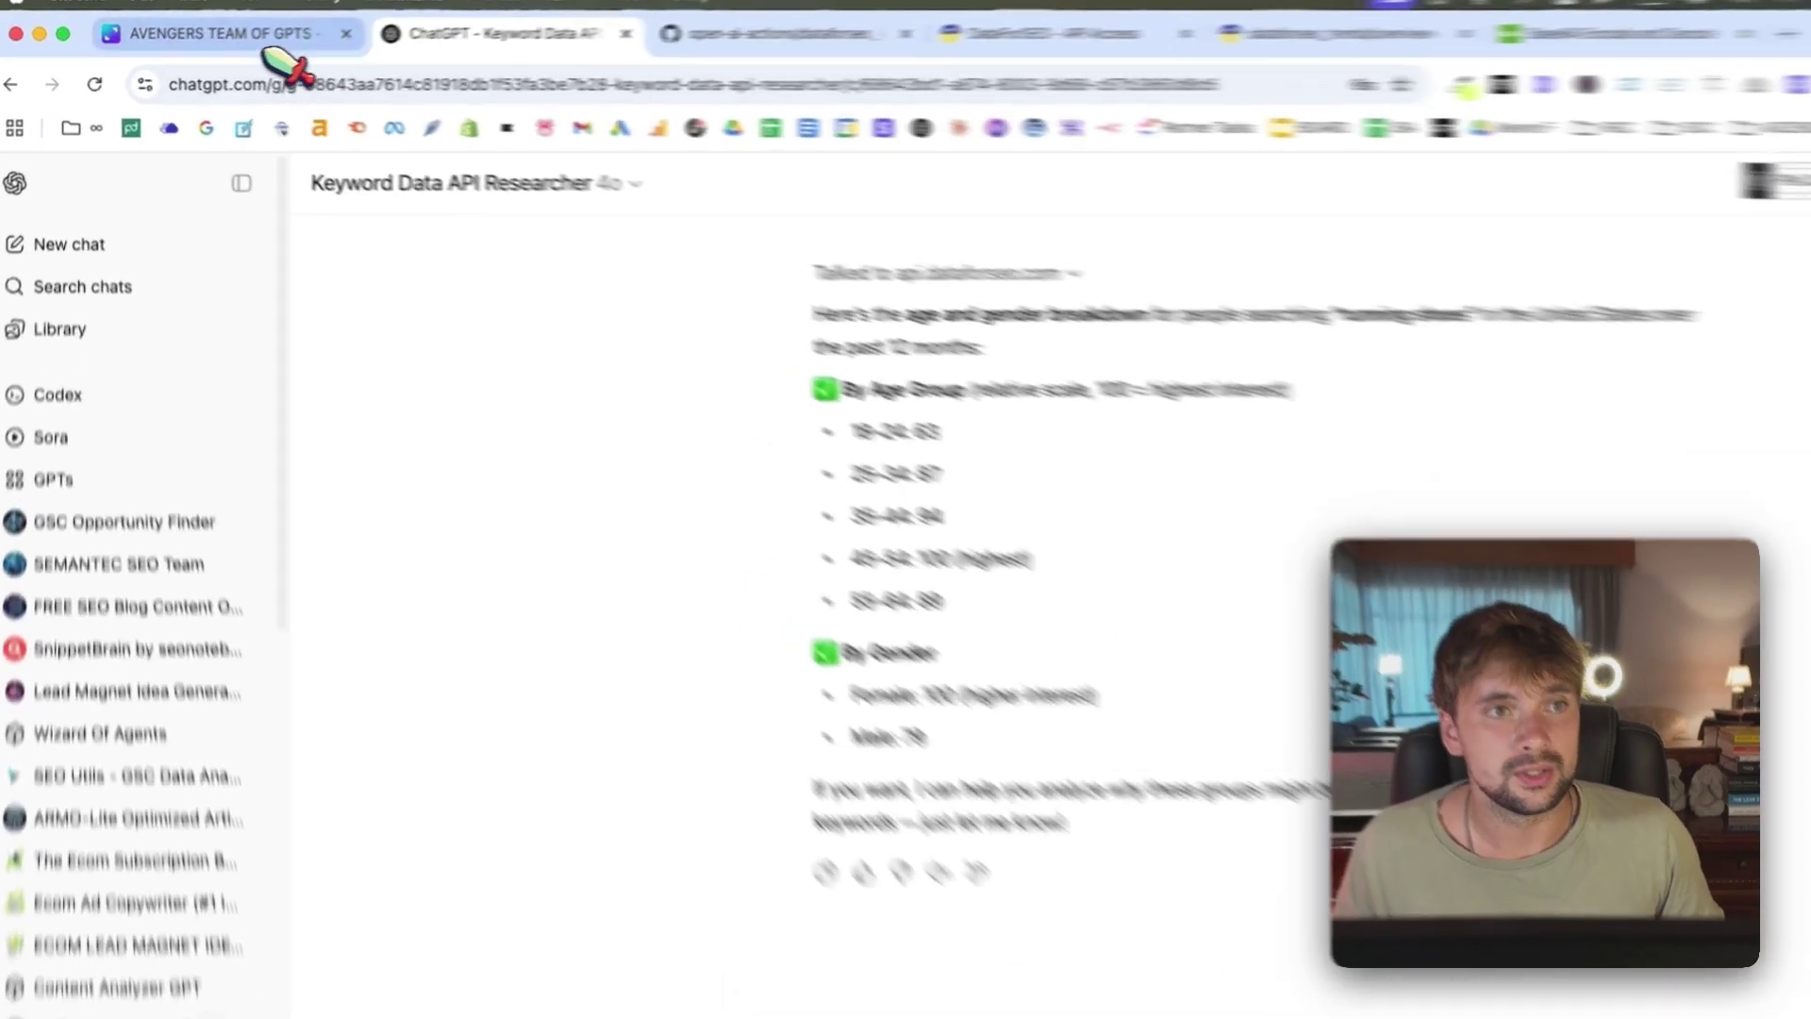
Copy the related topics and queries prompt for 'running shoes' from the Canva whiteboard, send it to the GPT and allow the DataForSEO request.
click(235, 42)
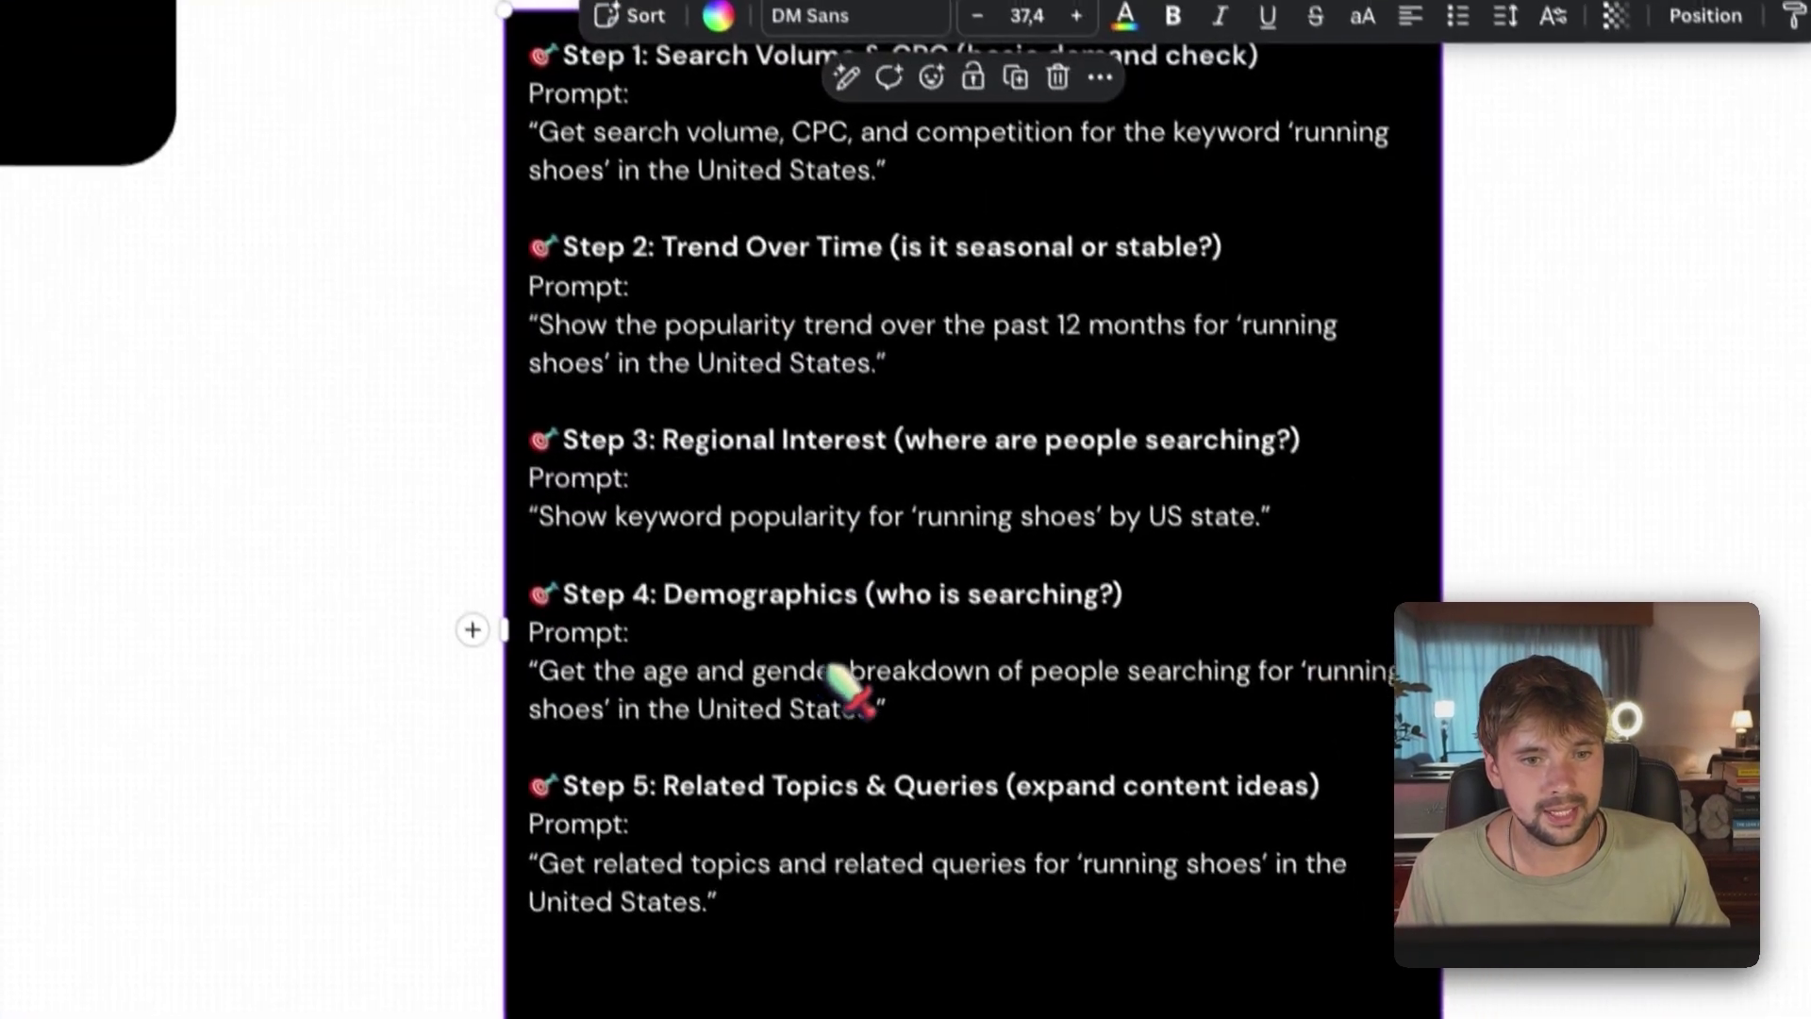
click(737, 901)
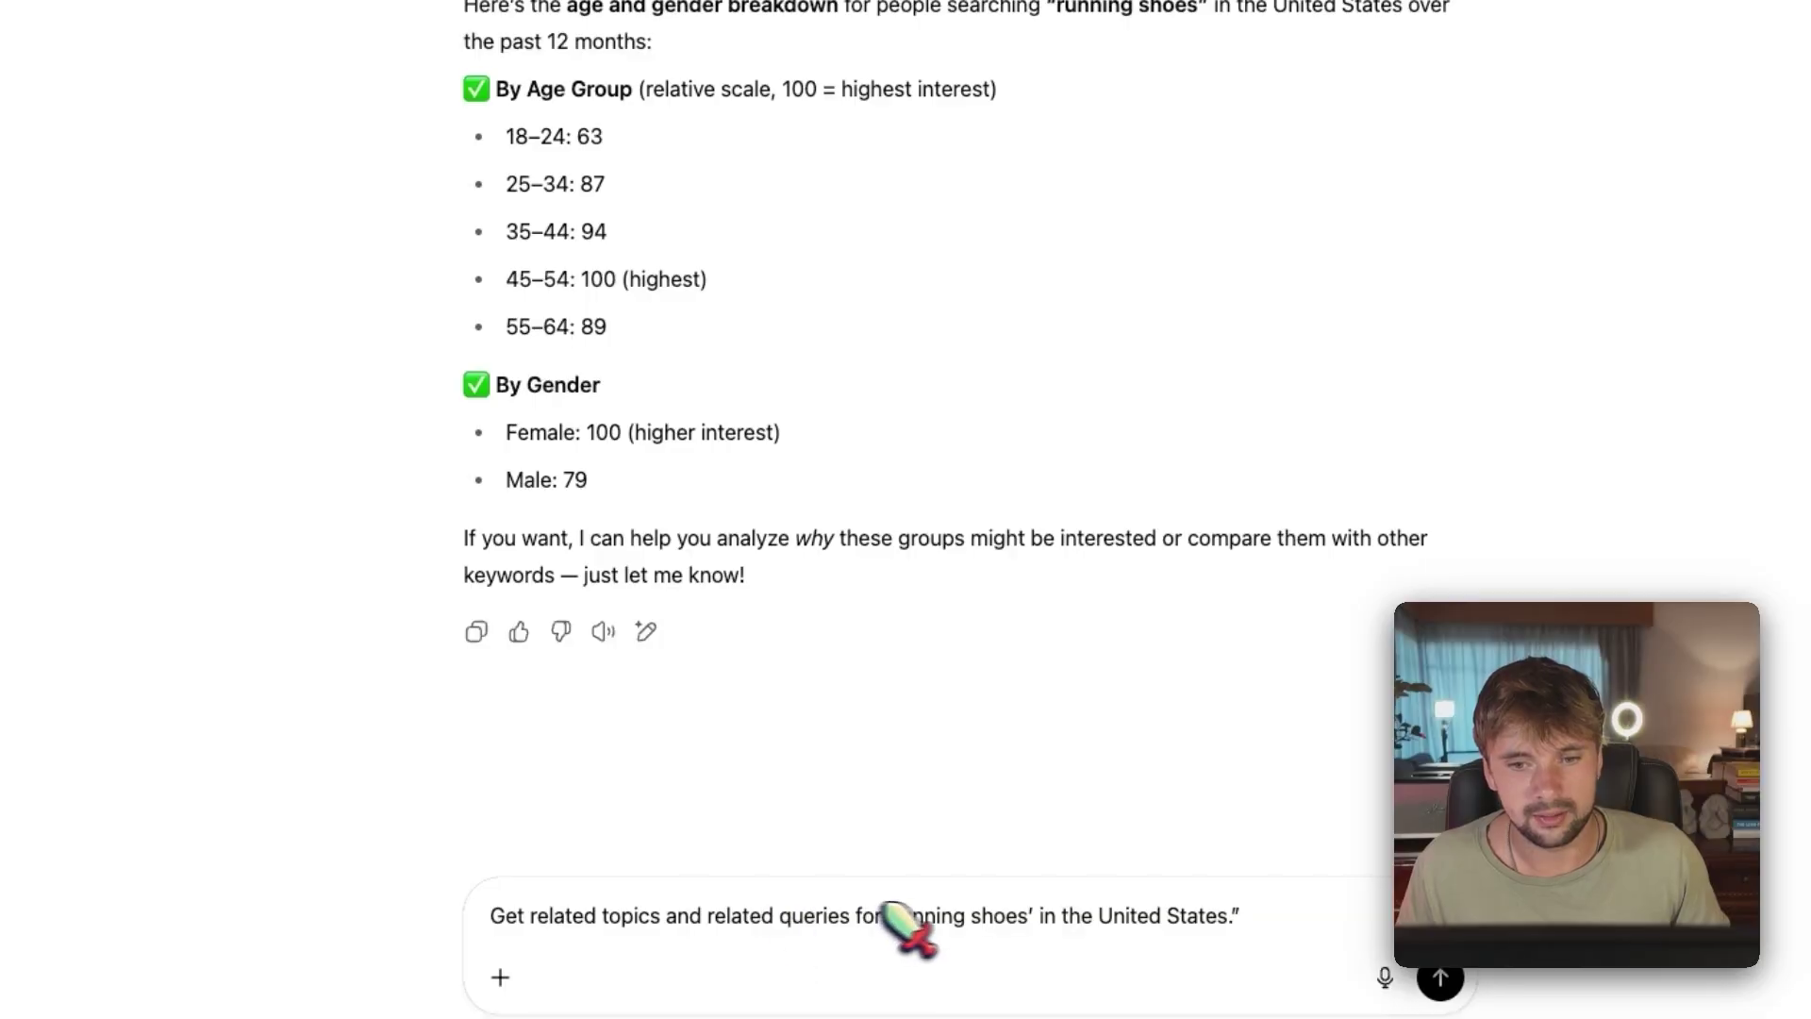
click(1440, 978)
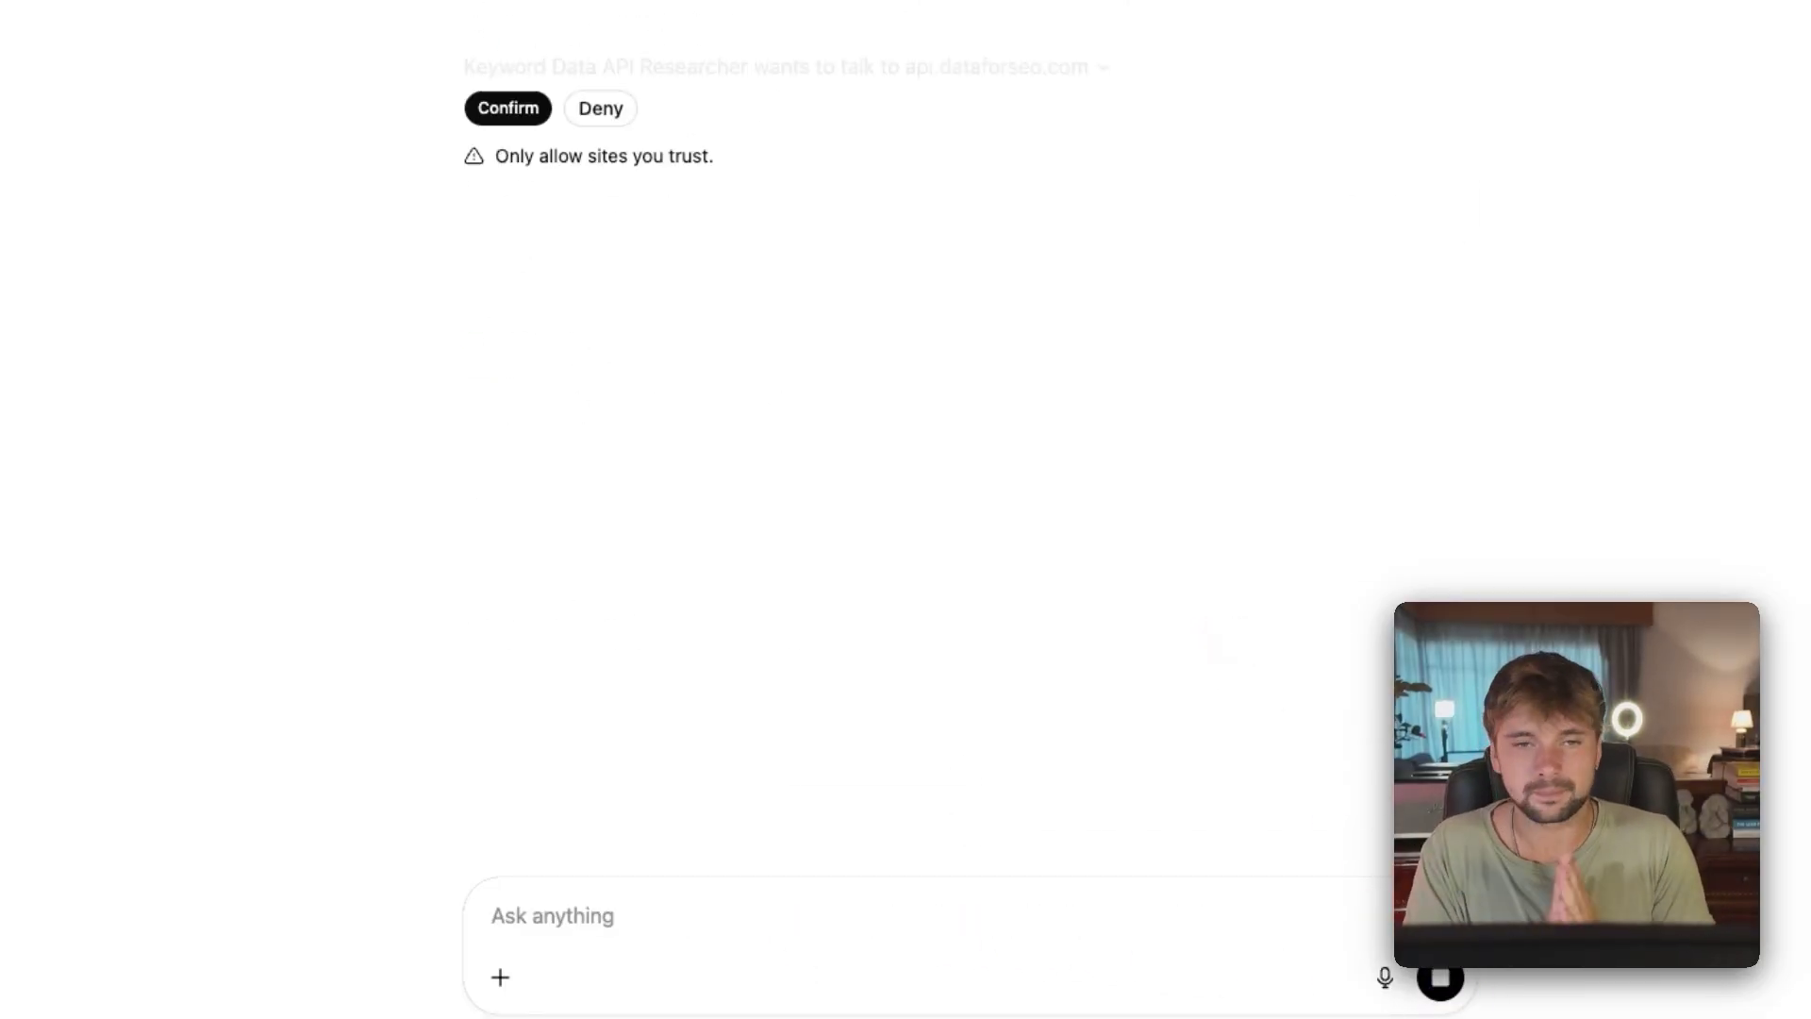
click(506, 105)
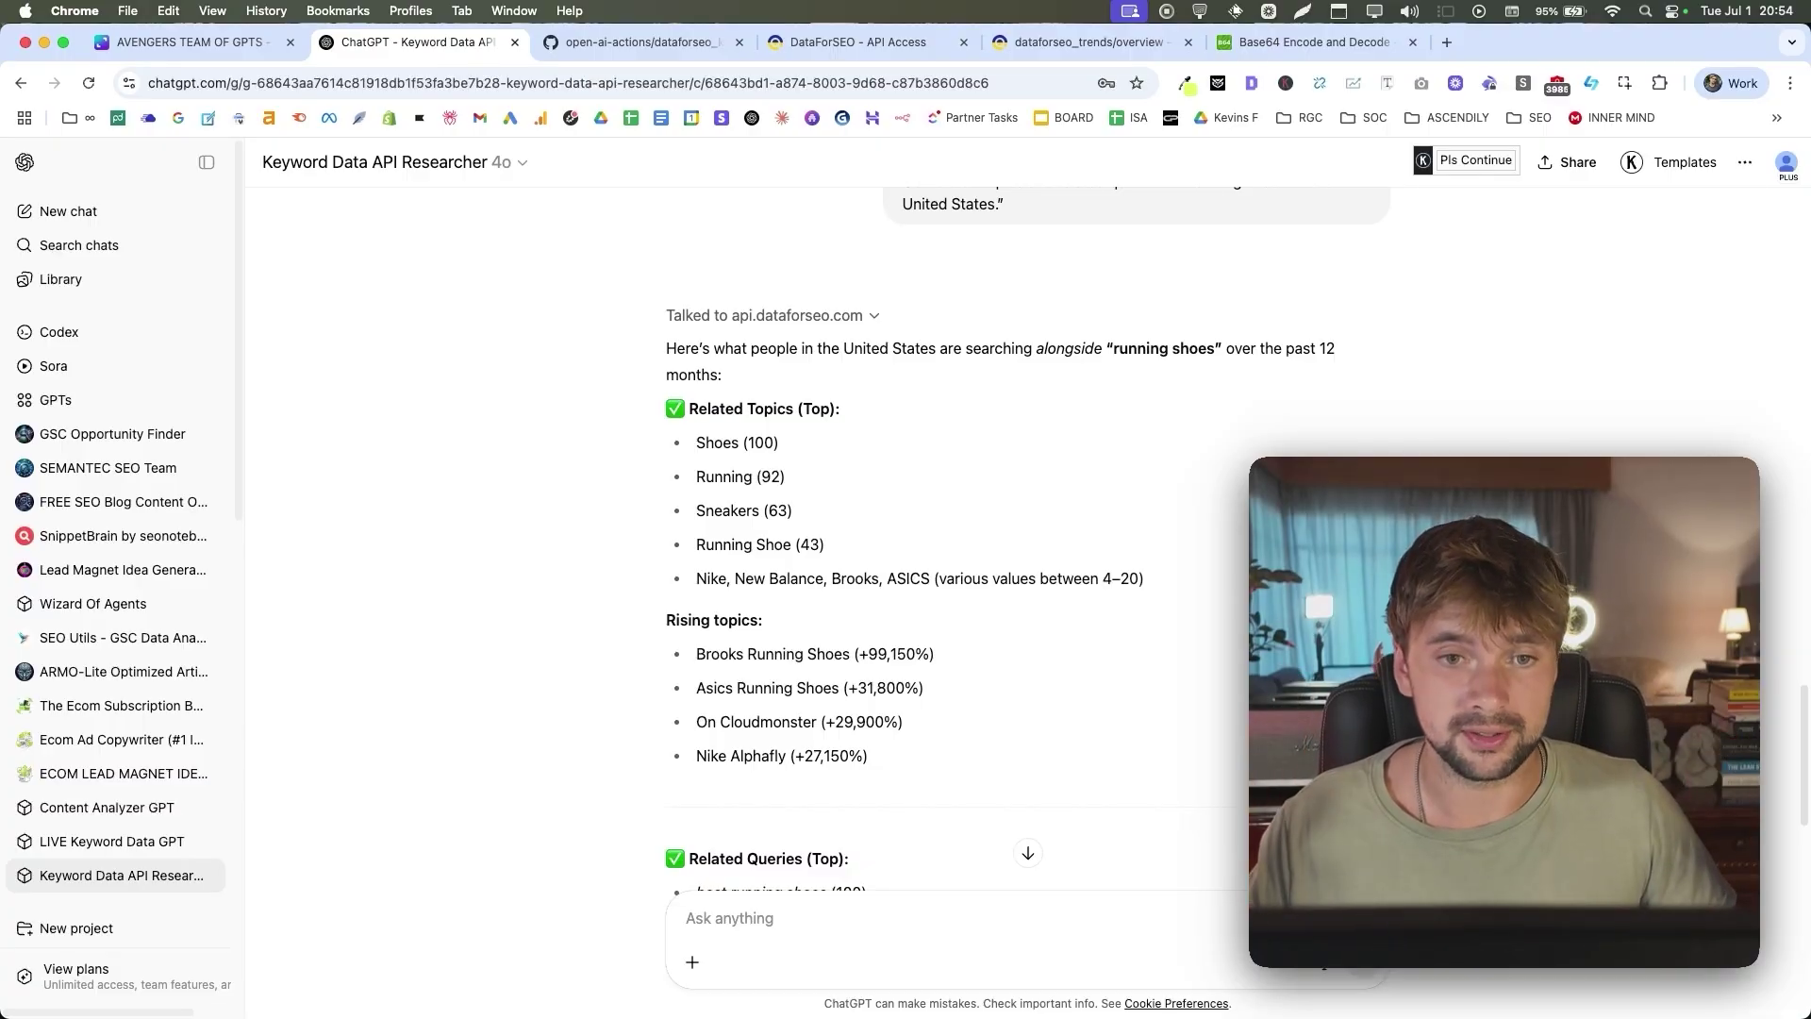
Examine the related topics answer, including the top brands, the rising topics, and the top and rising related queries.
scroll(887, 514, down, 3)
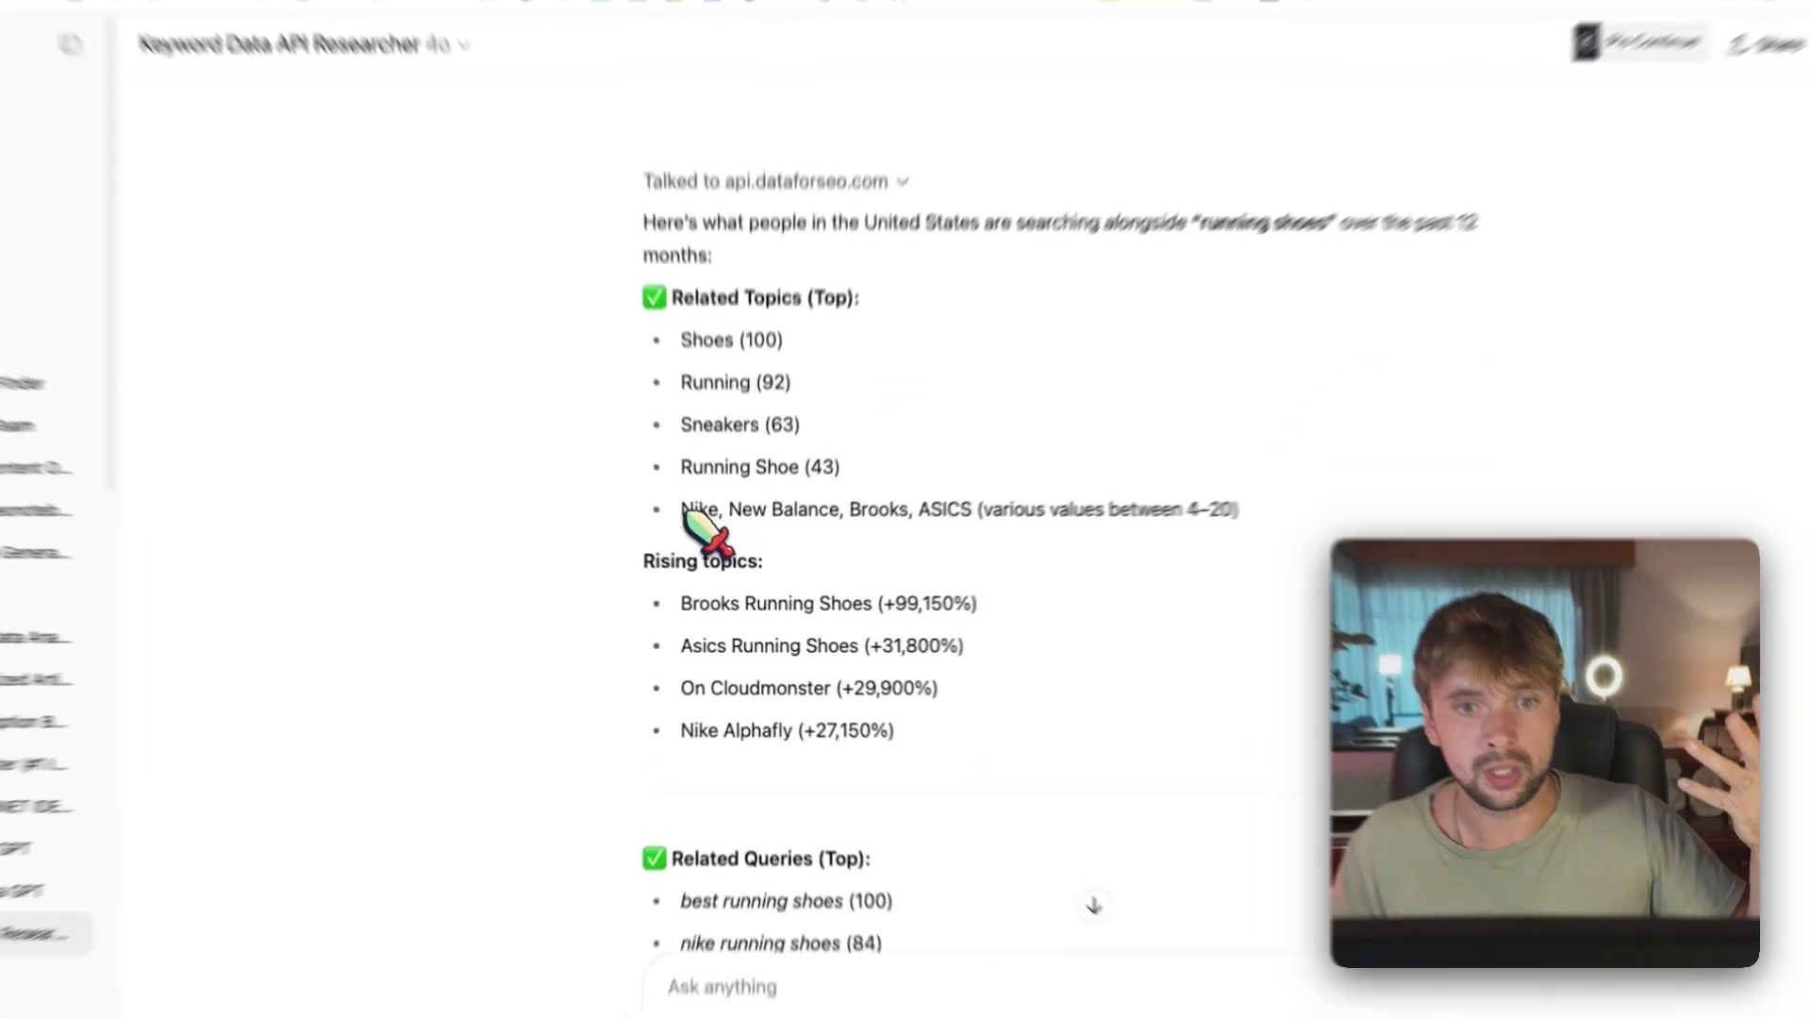
drag(684, 512, 741, 515)
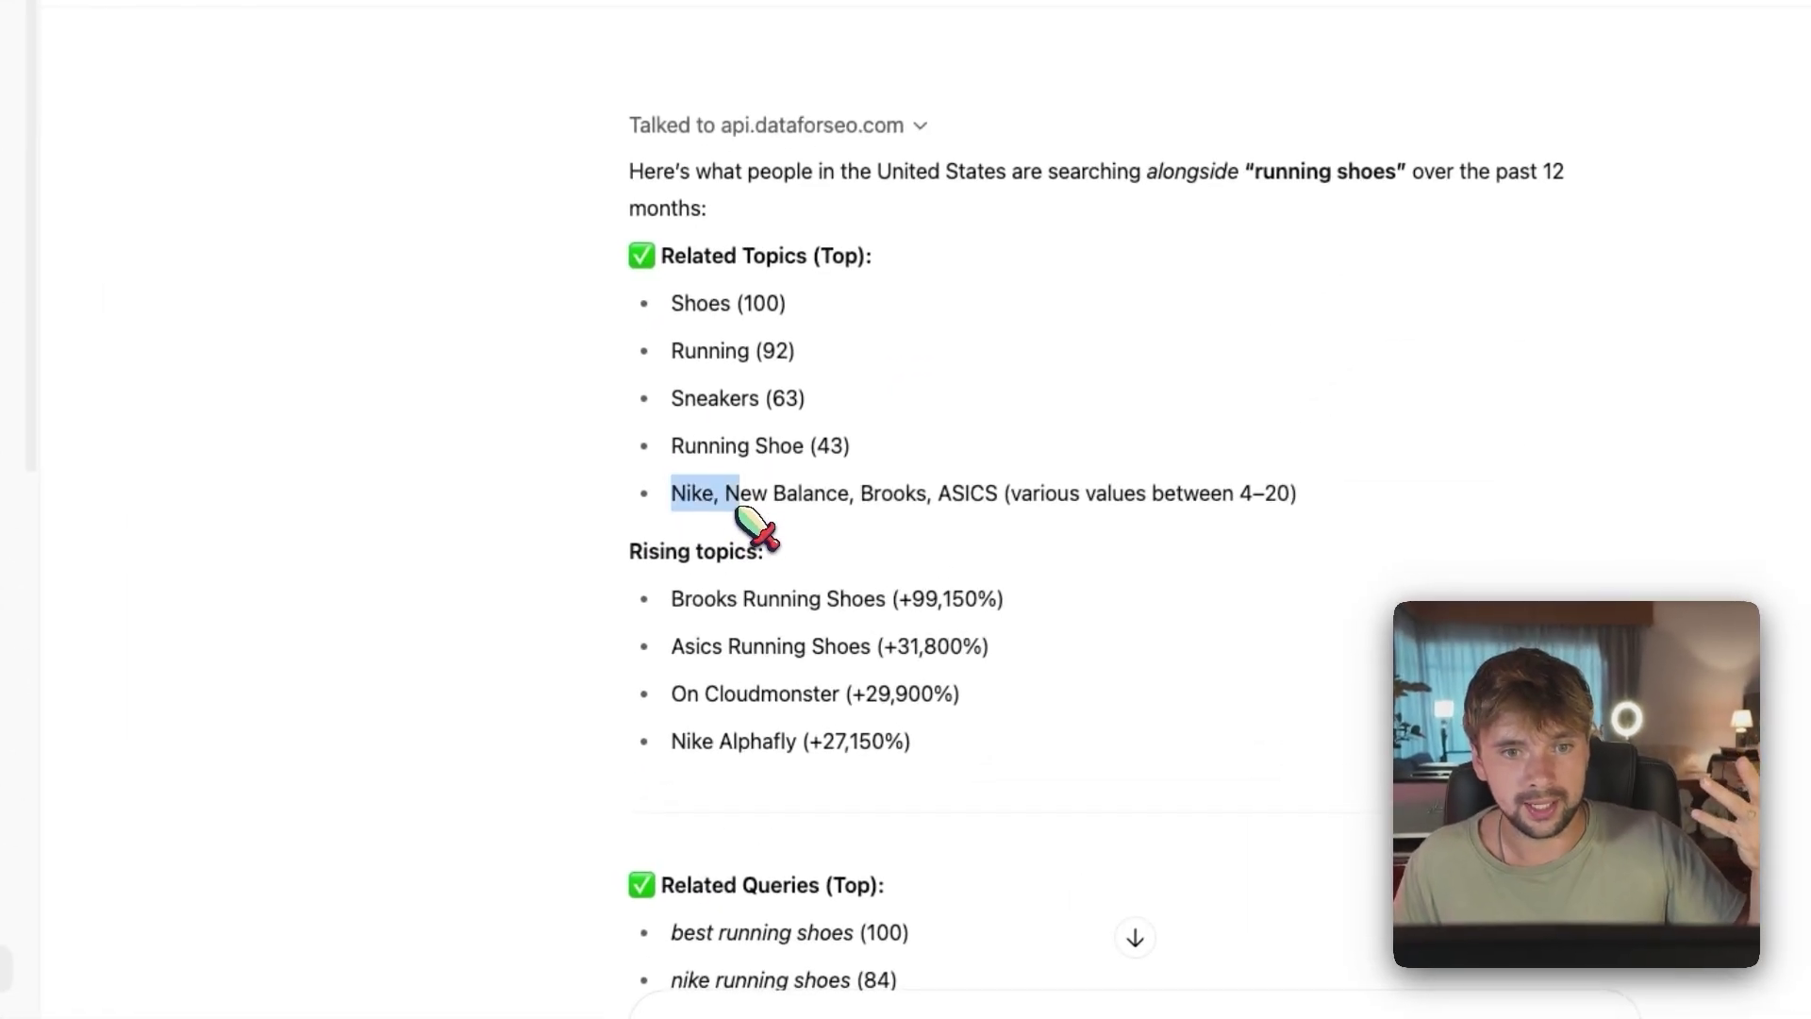
click(856, 510)
drag(953, 495, 1035, 509)
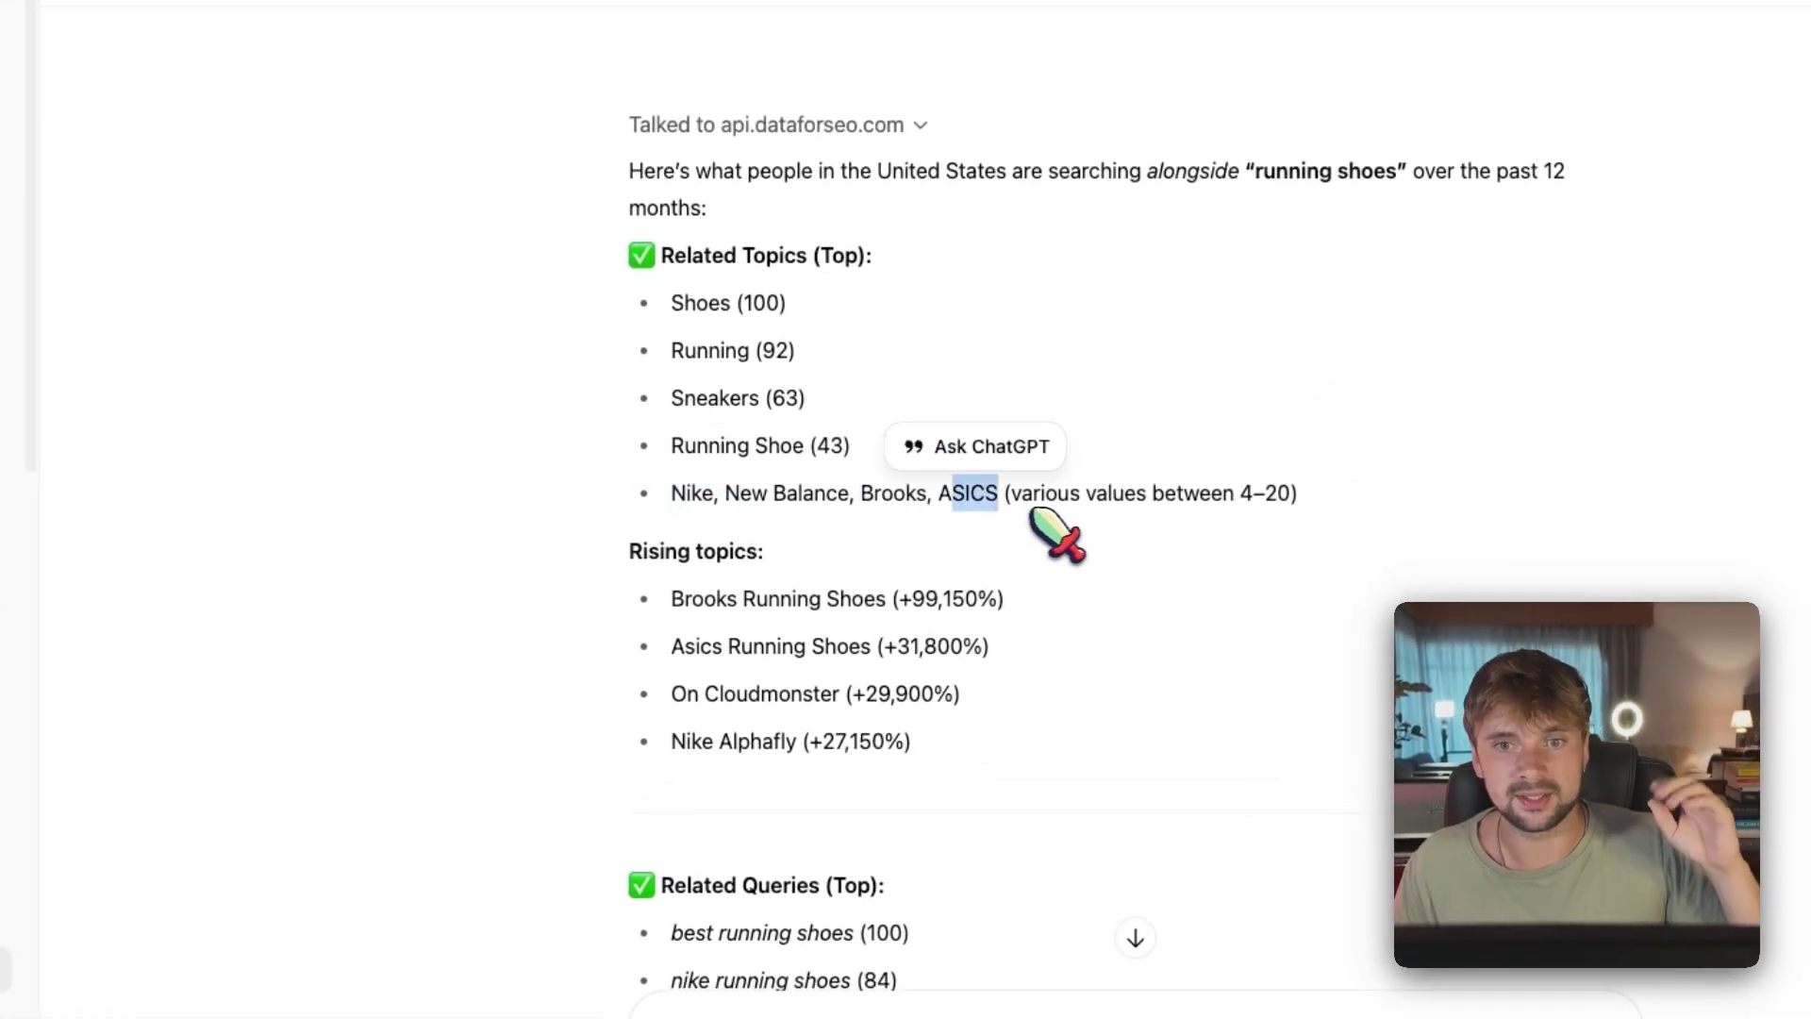
scroll(998, 566, down, 2)
scroll(802, 609, down, 2)
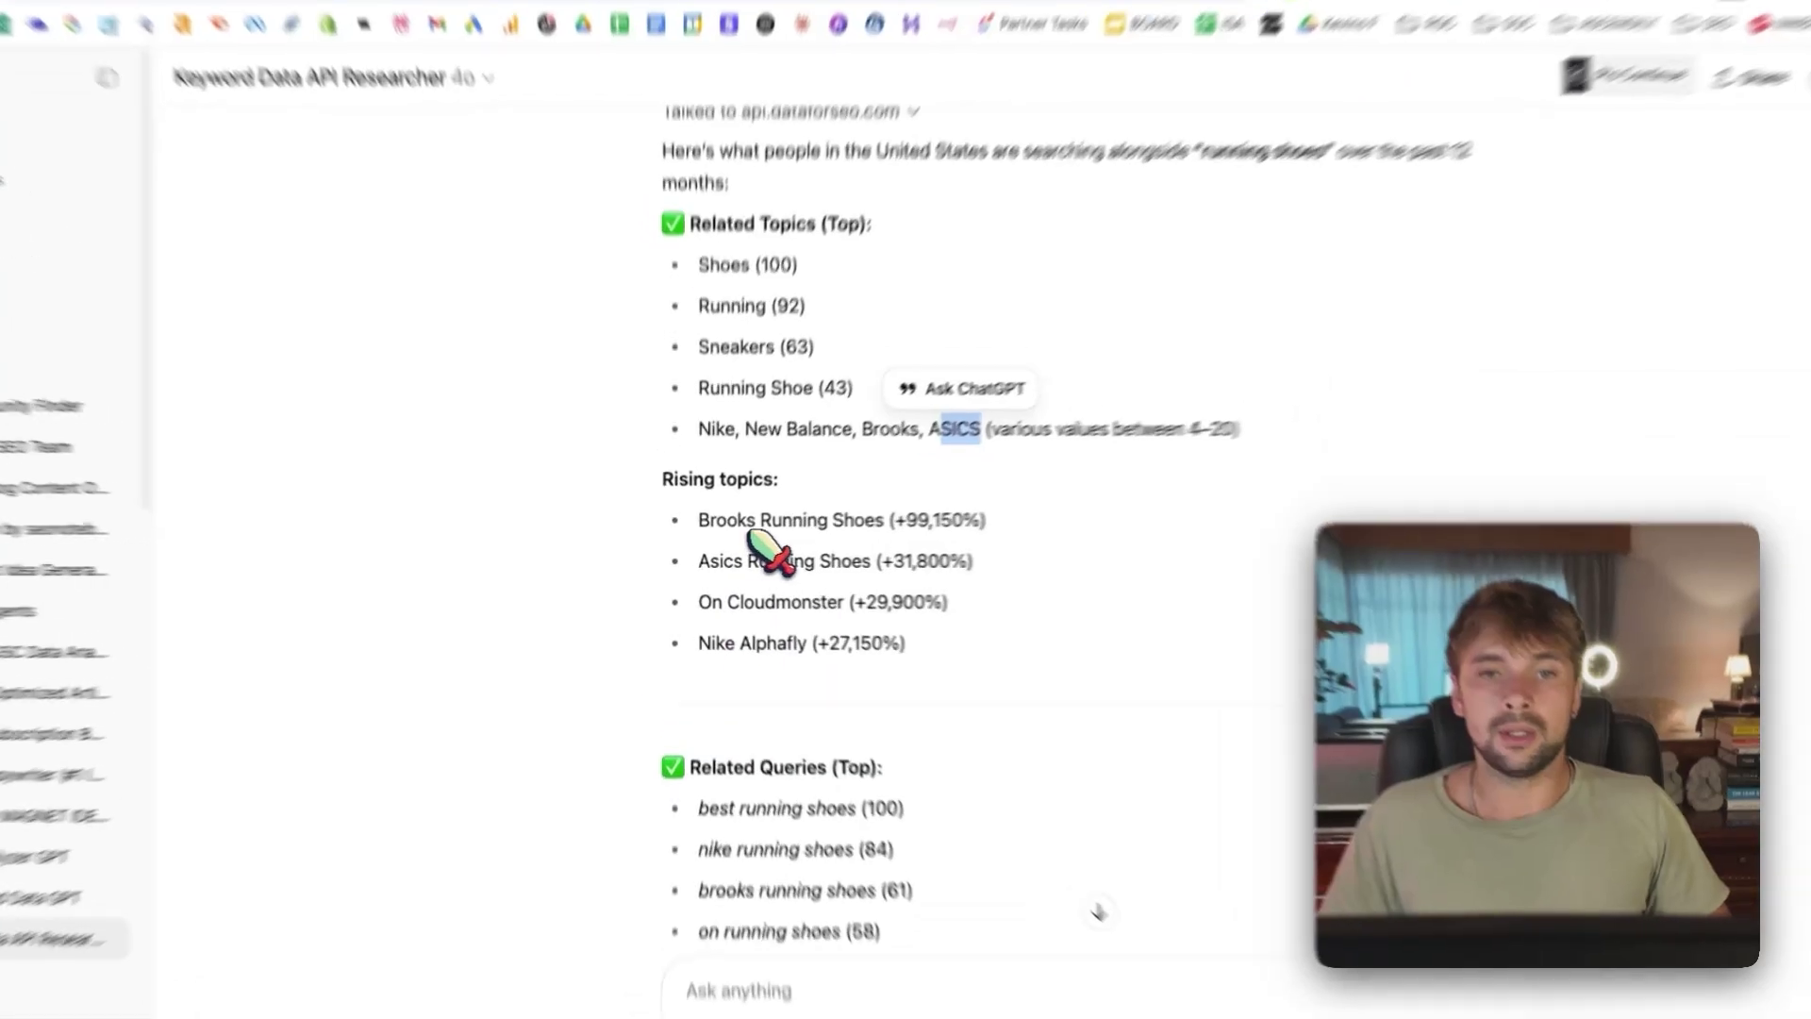
click(738, 532)
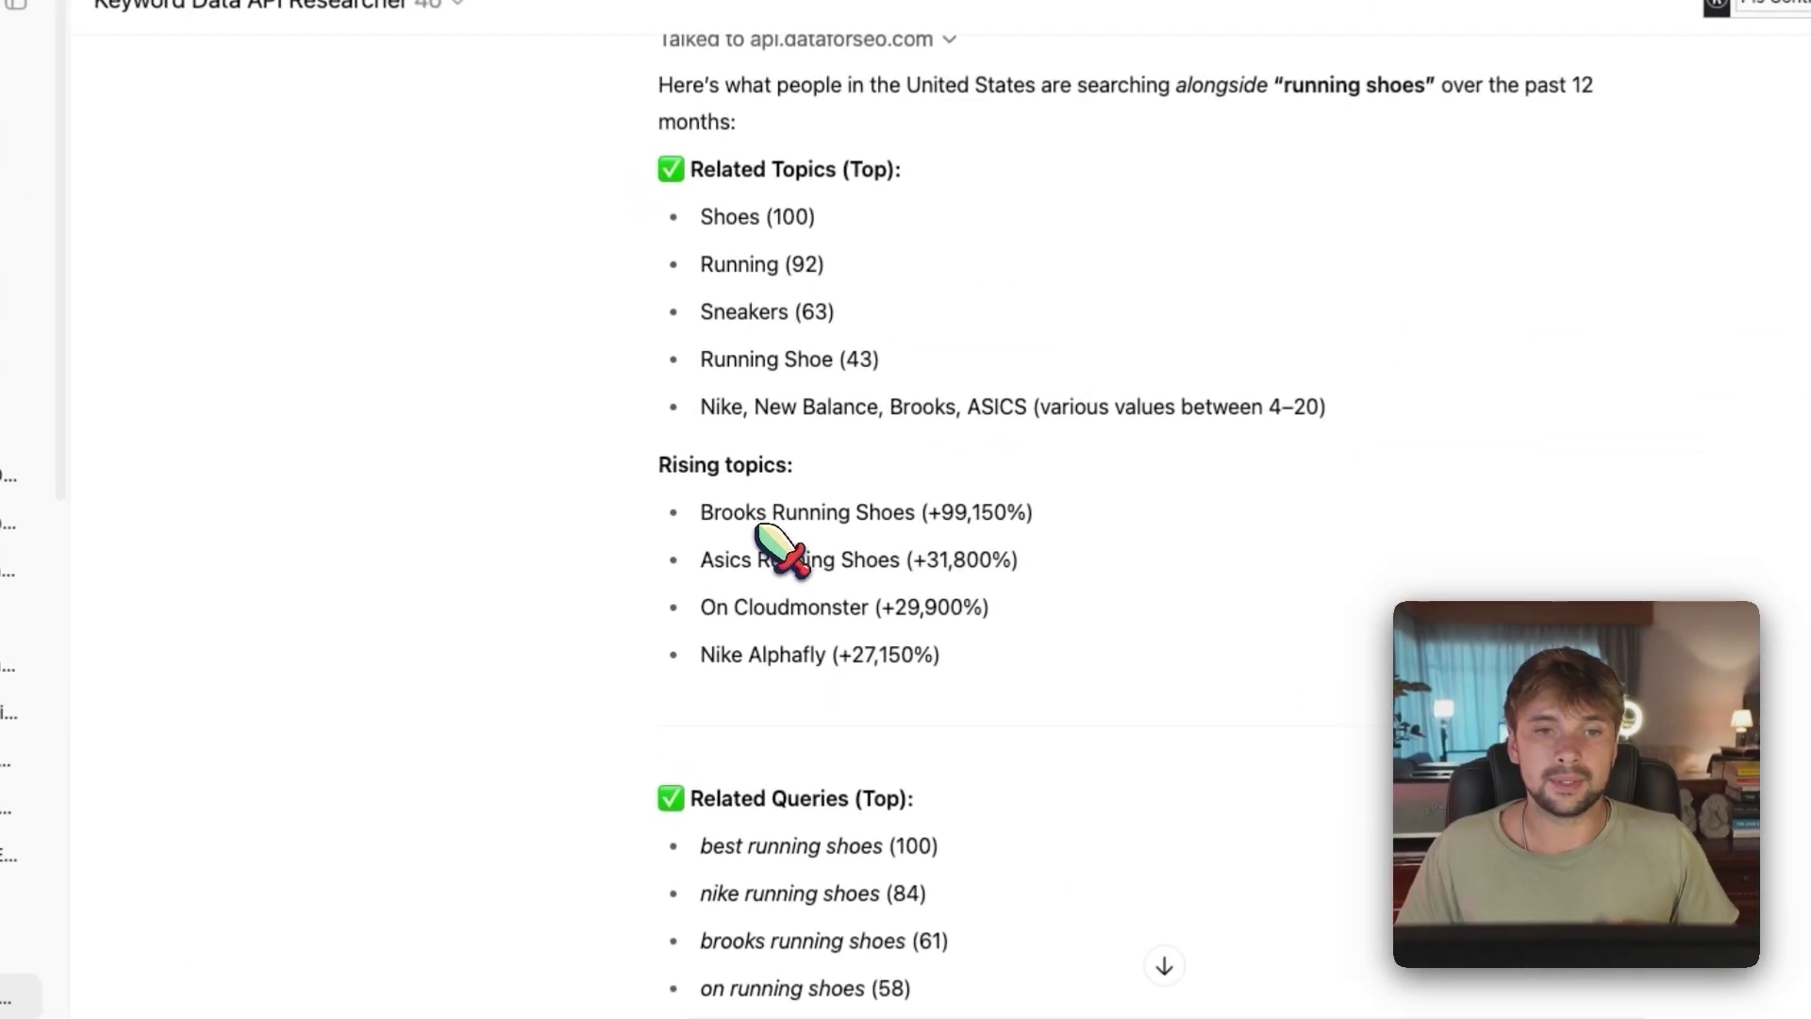
scroll(740, 536, down, 1)
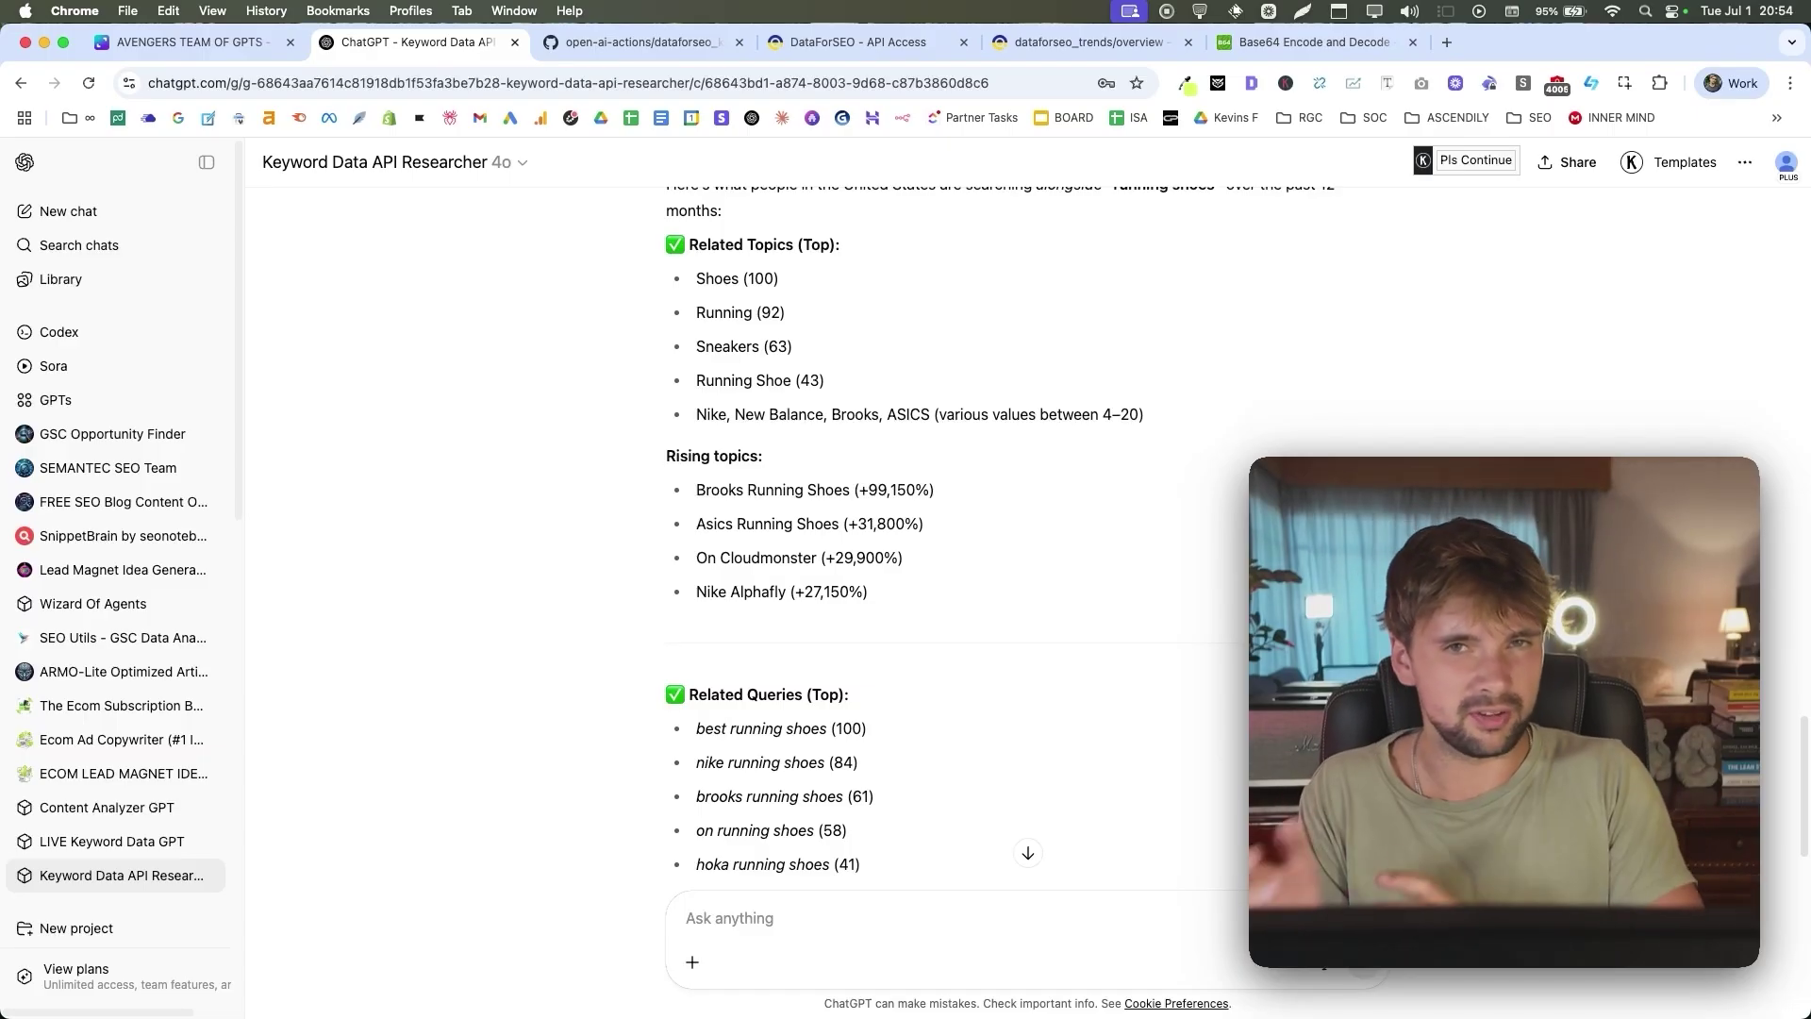
scroll(717, 440, up, 2)
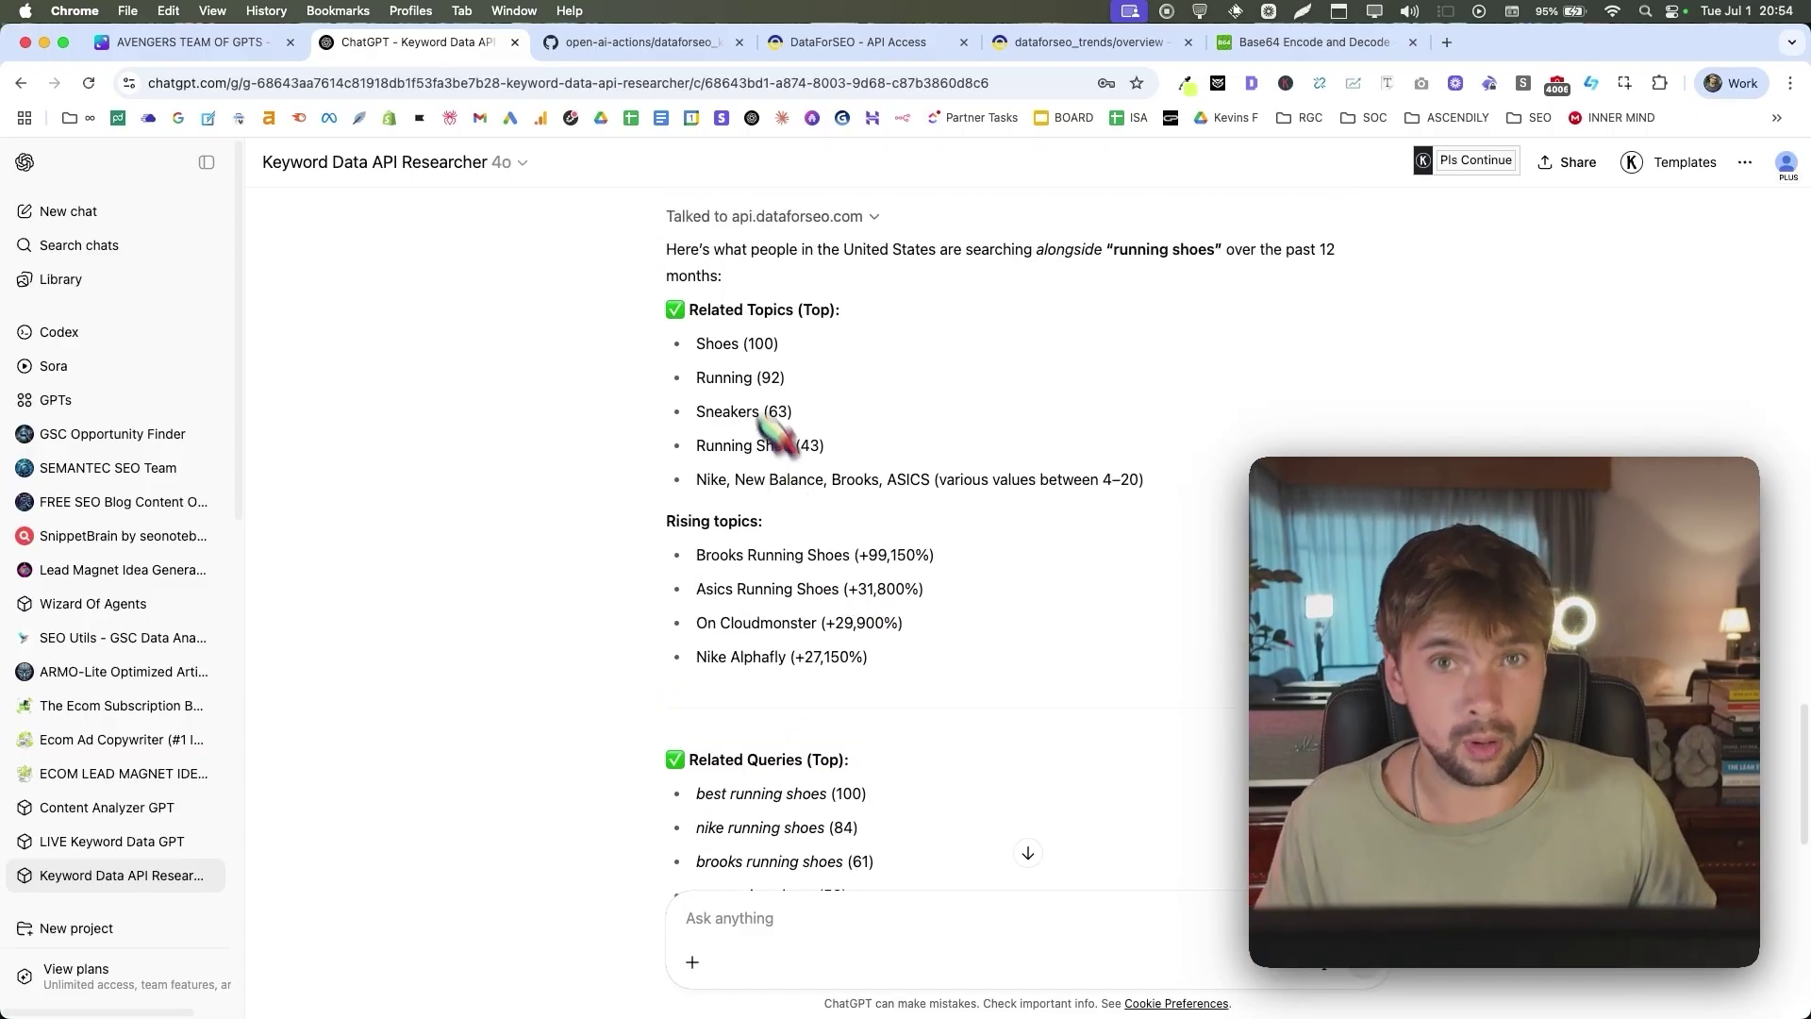
scroll(740, 377, down, 5)
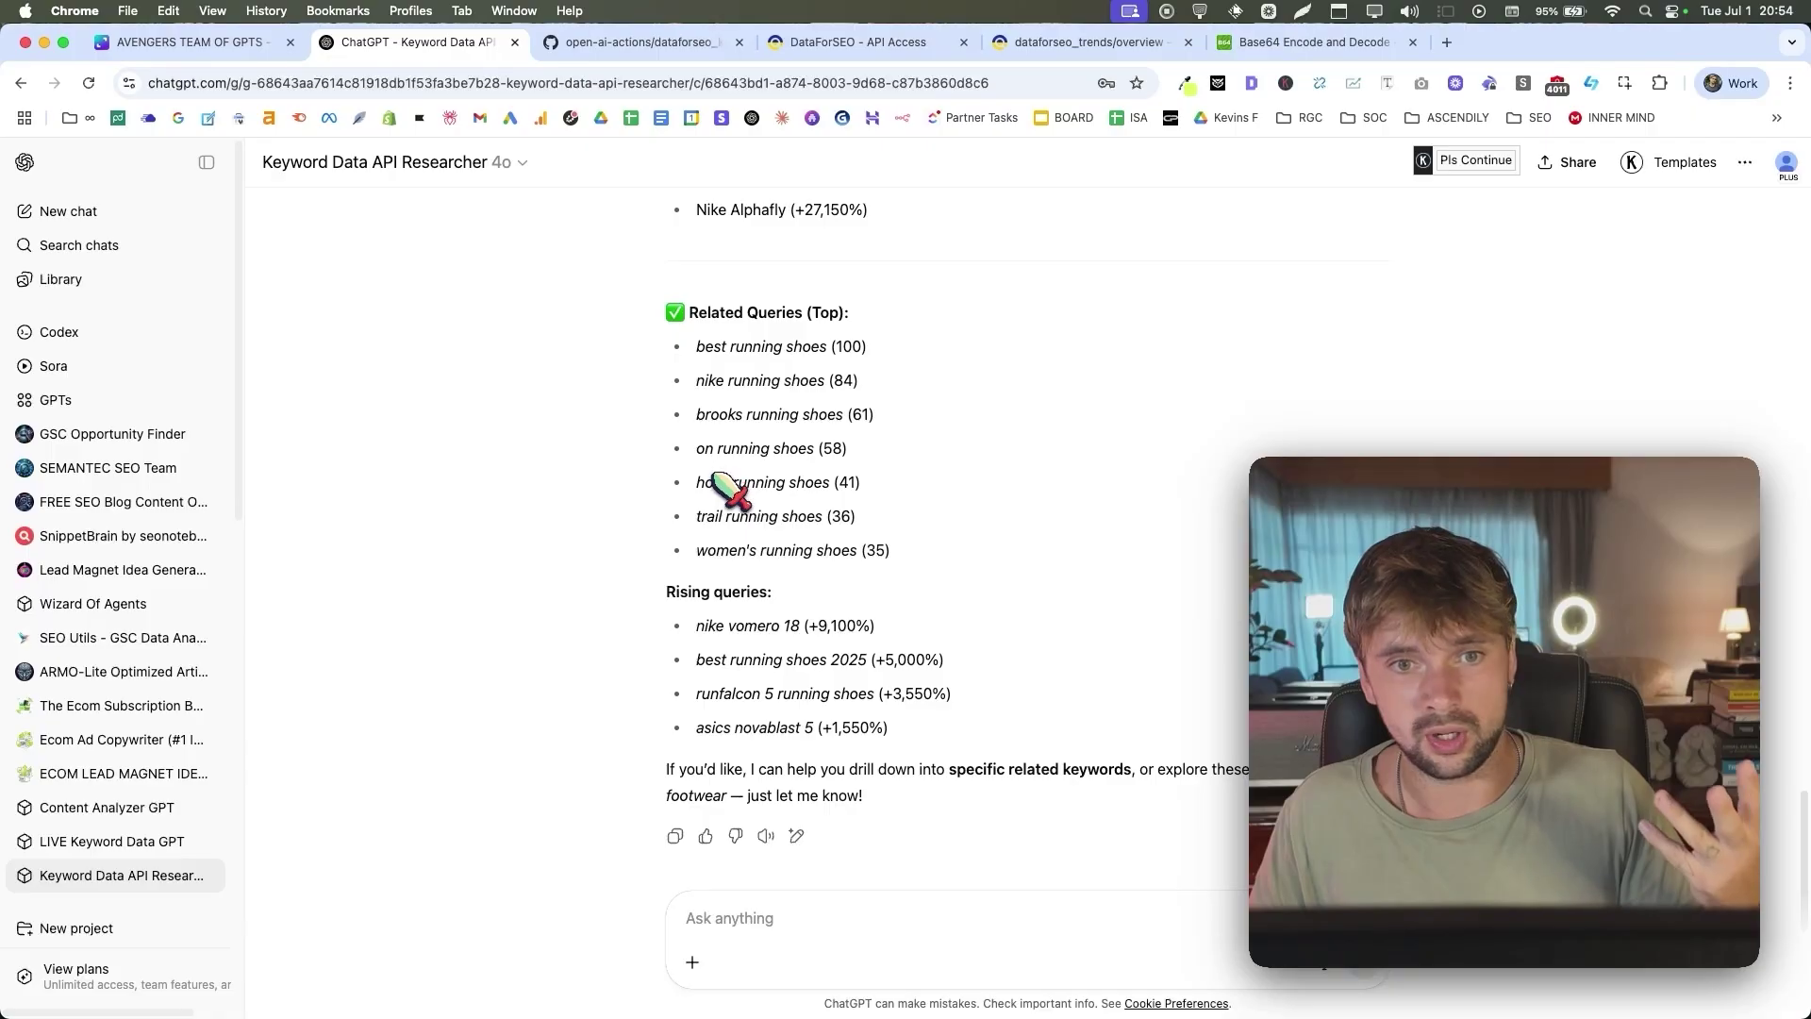
scroll(759, 585, down, 1)
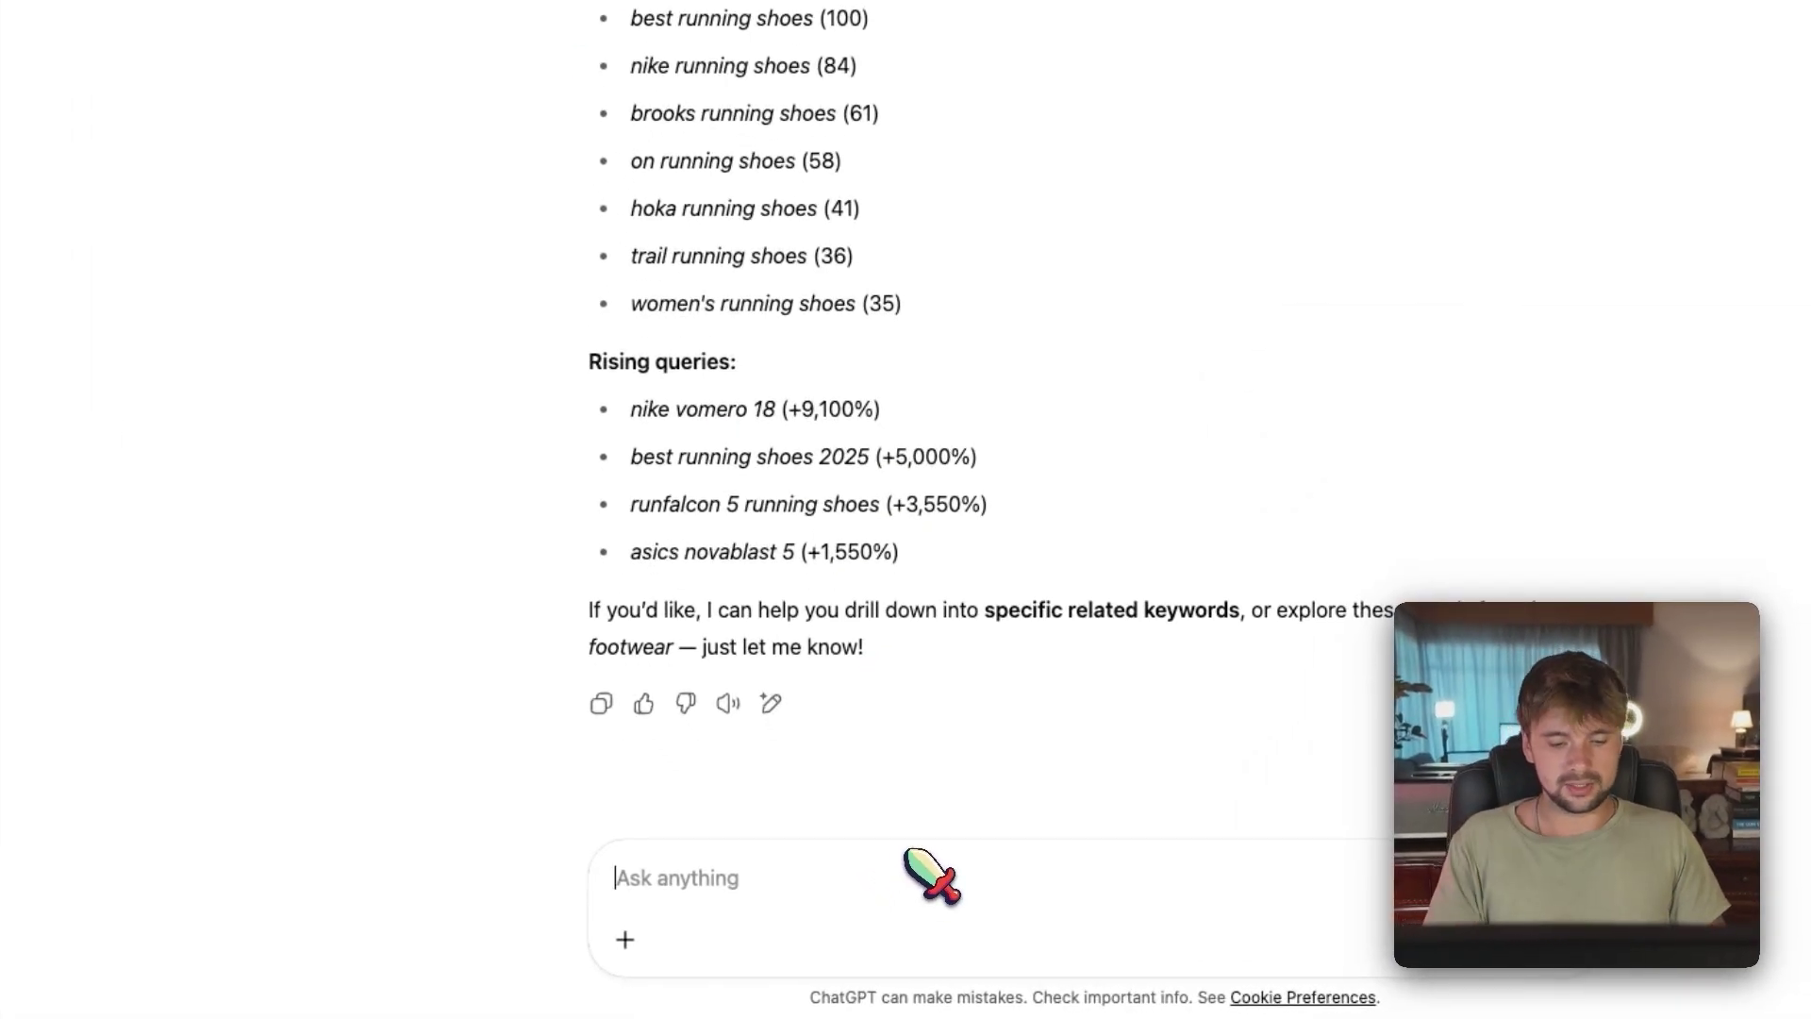
Ask the GPT to synthesize all this data and come up with a content plan using all of it.
key(BackSpace)
text(Sy)
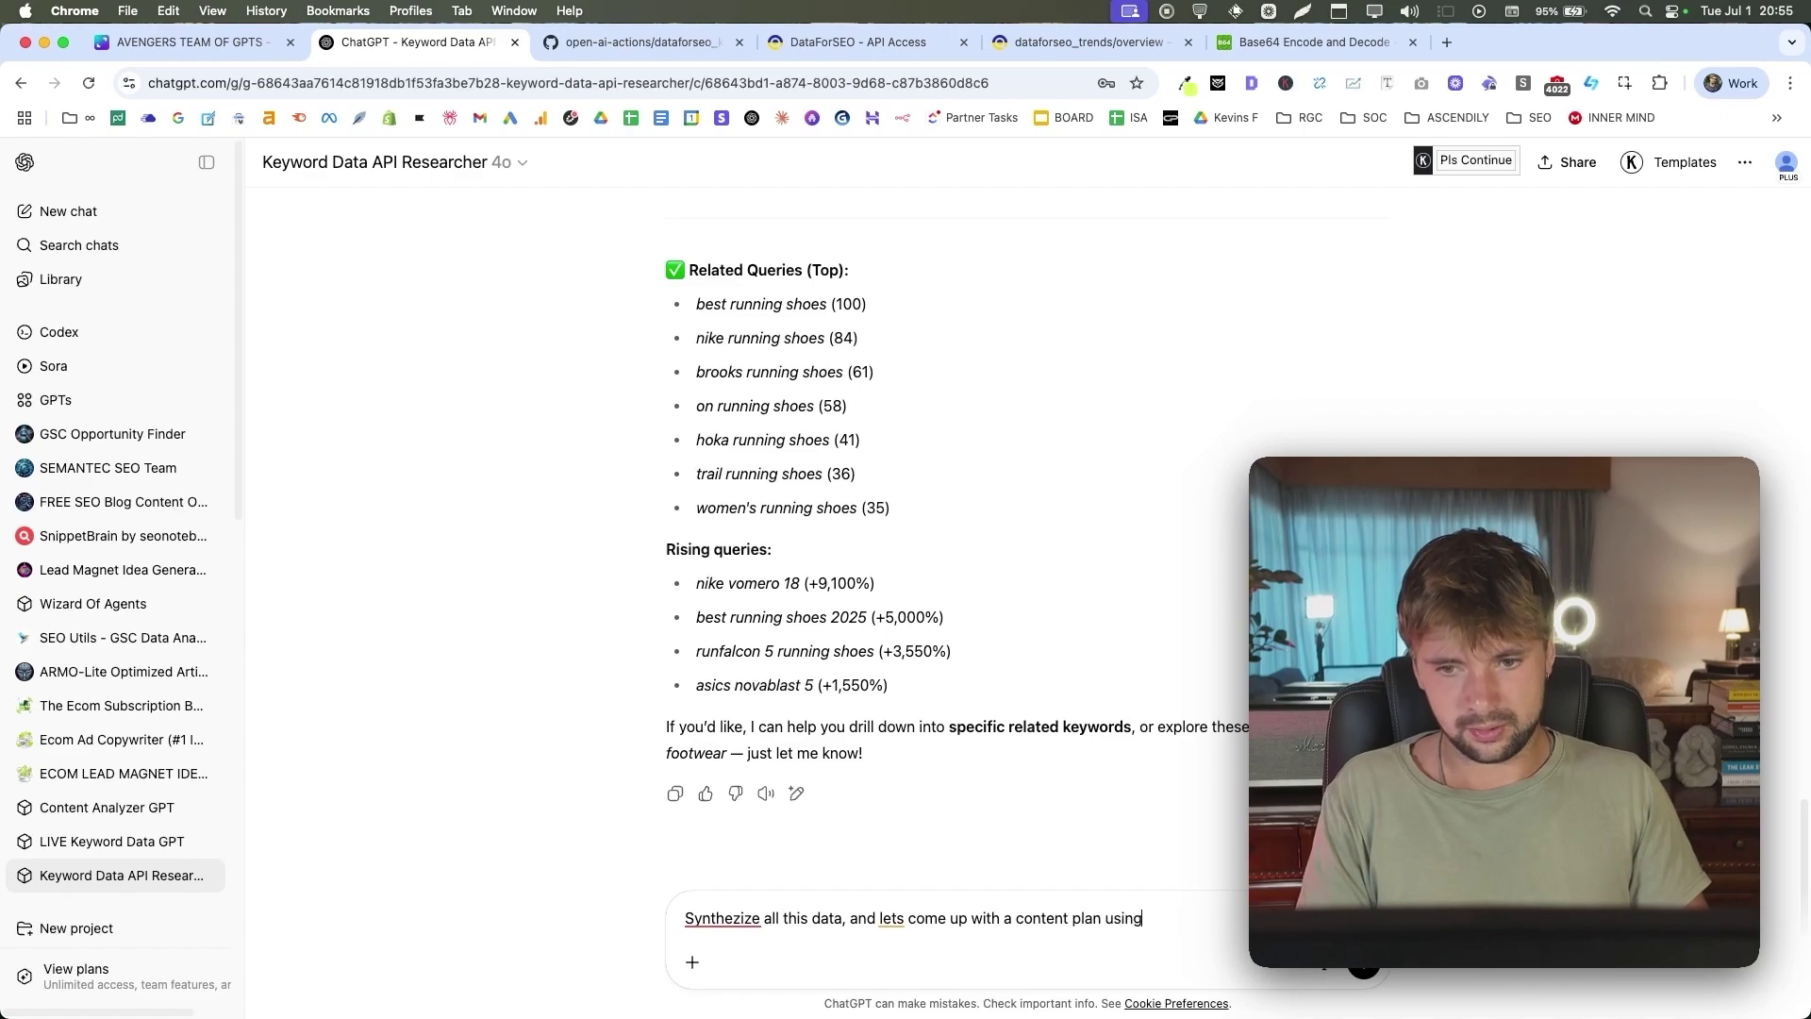
text(data.)
key(Return)
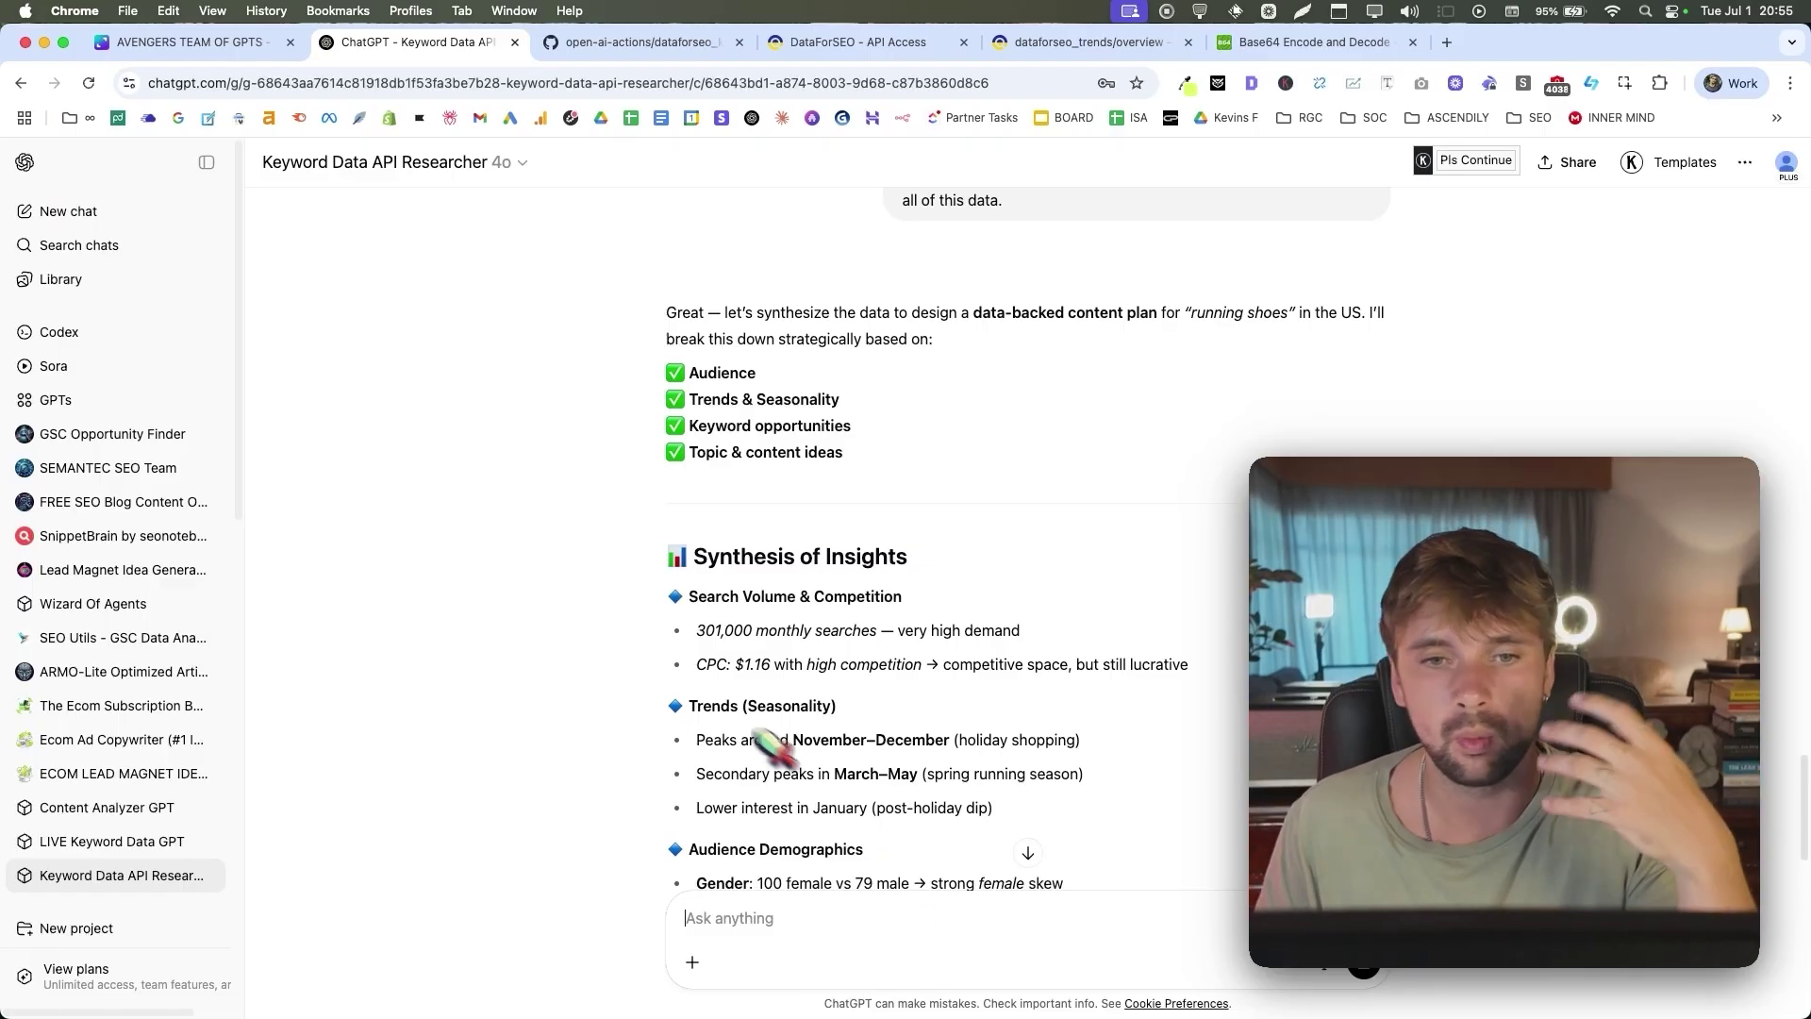
Examine the Synthesis of Insights section, covering search volume, seasonality, audience demographics, regional demand and related brands.
scroll(755, 731, down, 4)
scroll(807, 684, down, 10)
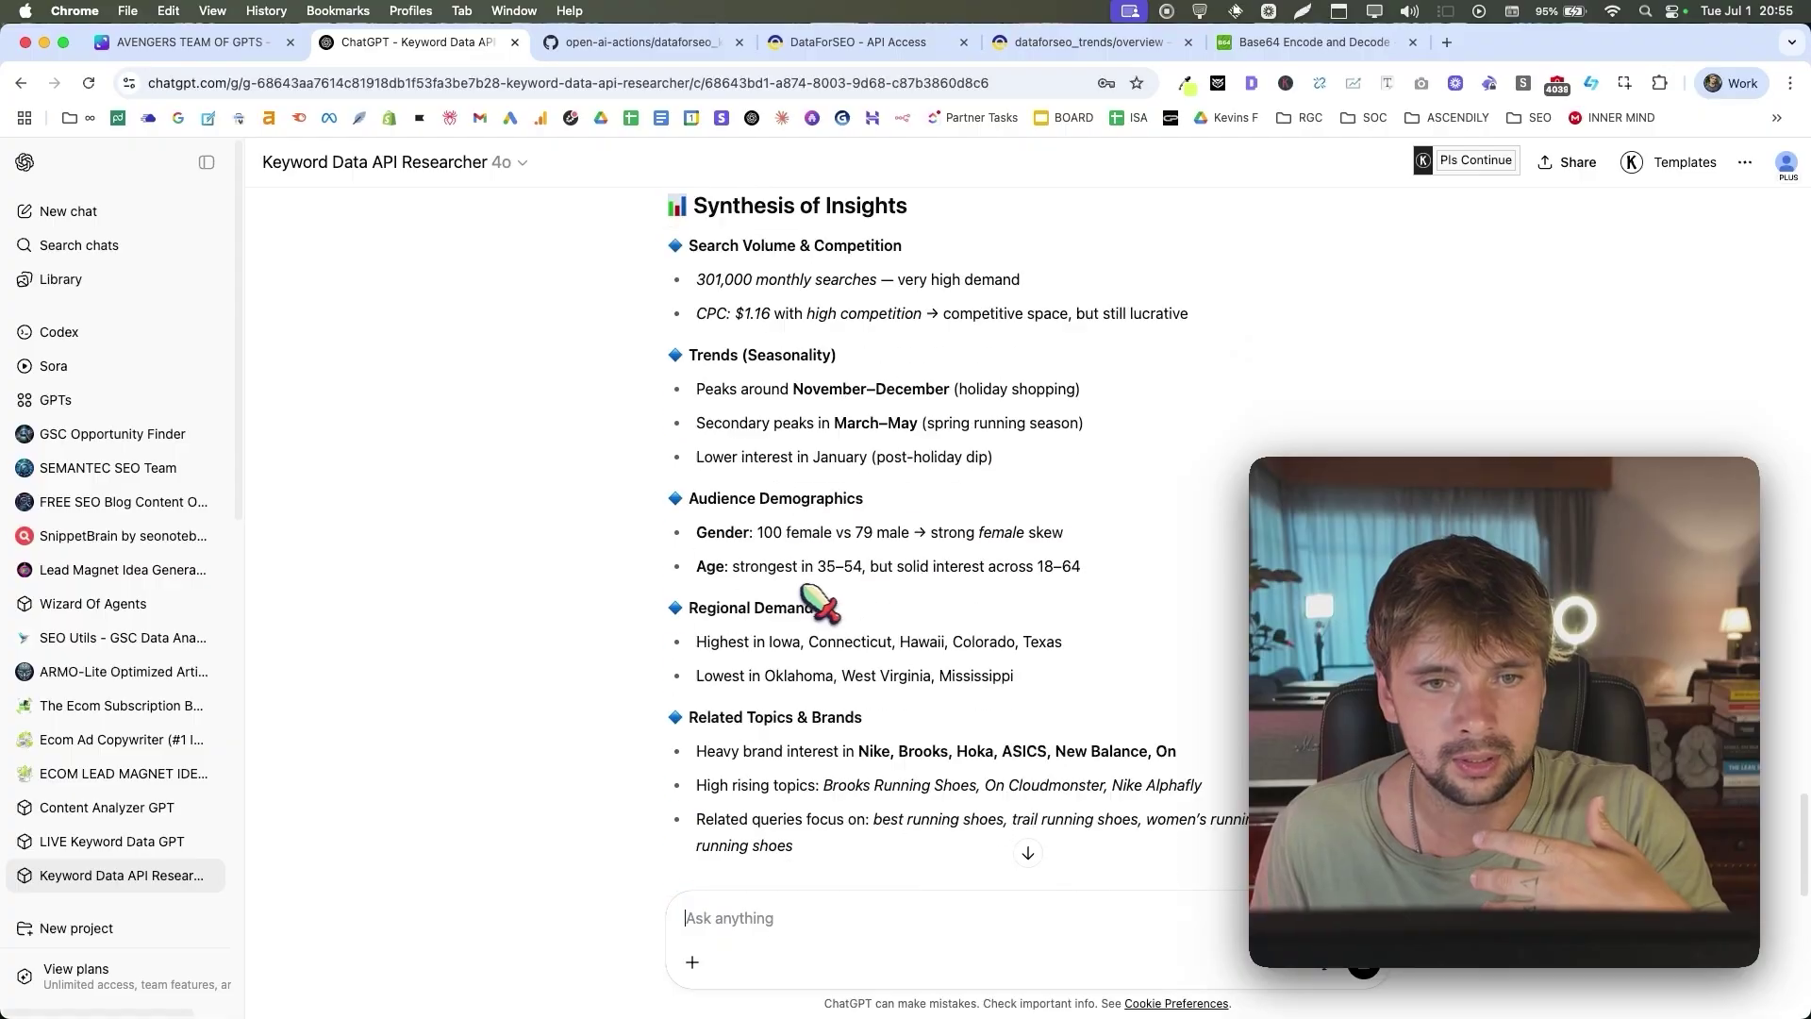
scroll(786, 594, up, 8)
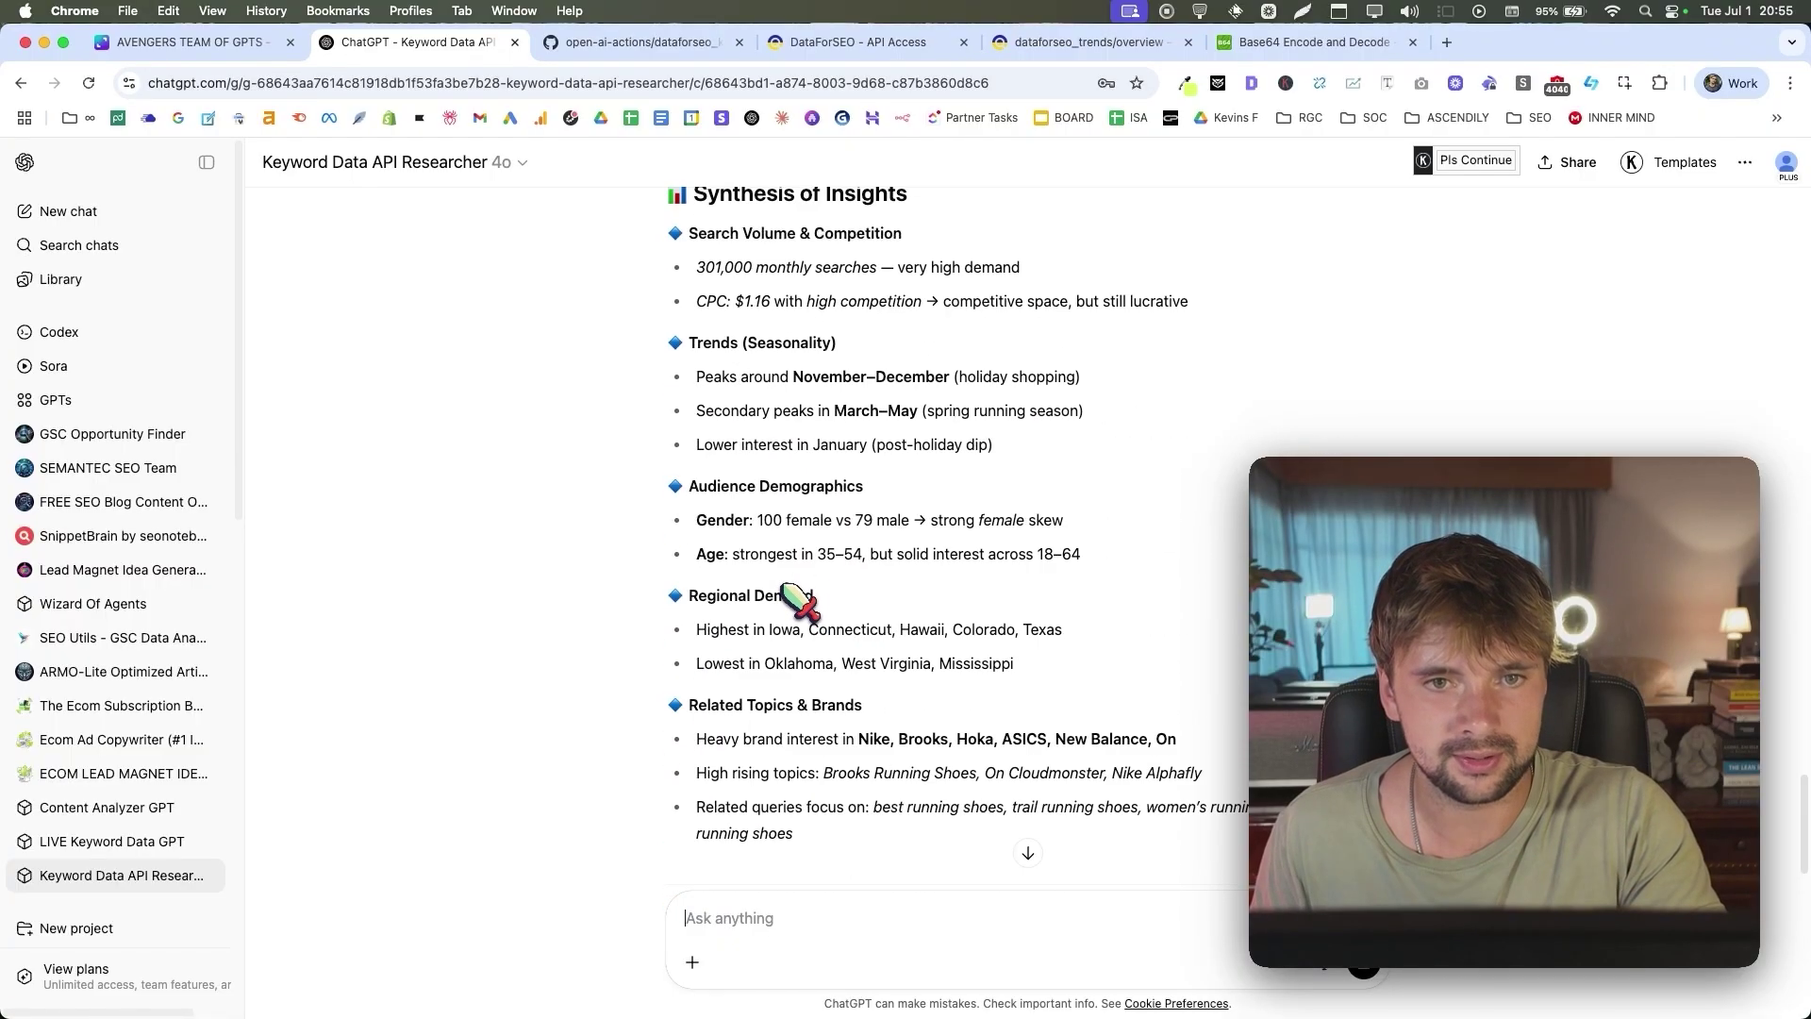
drag(738, 419, 929, 462)
click(929, 464)
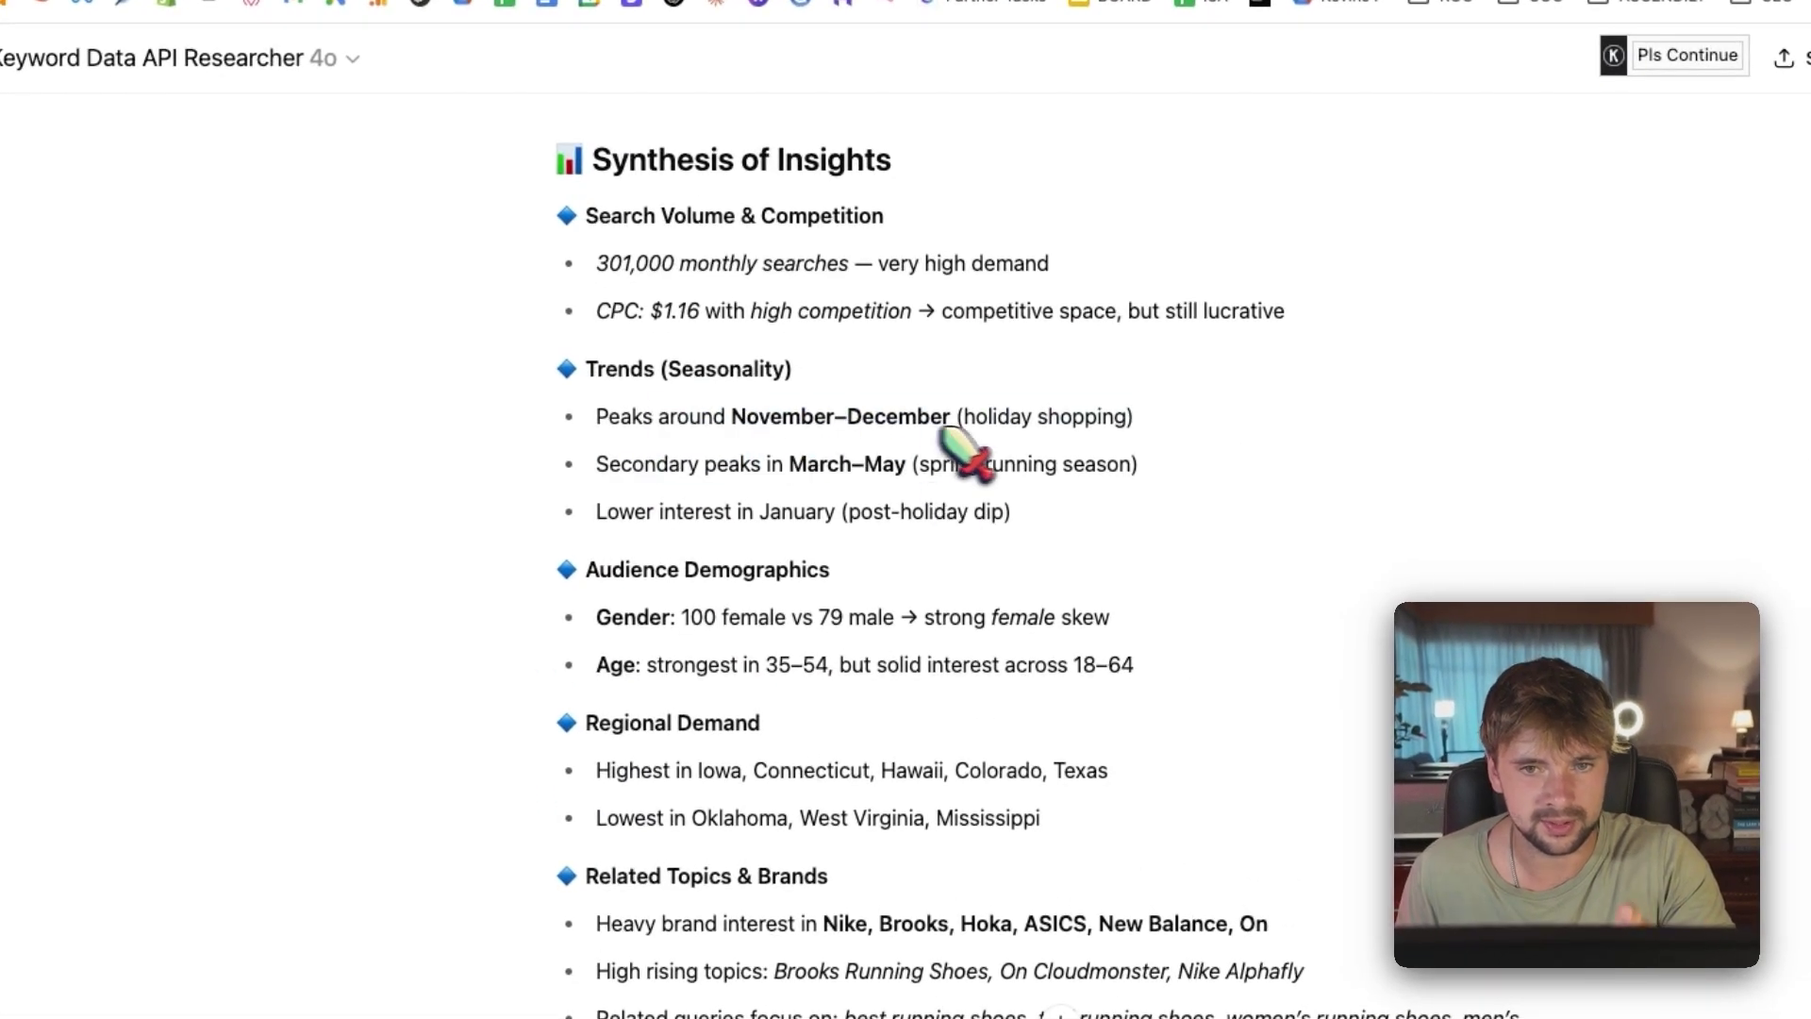
scroll(967, 459, down, 1)
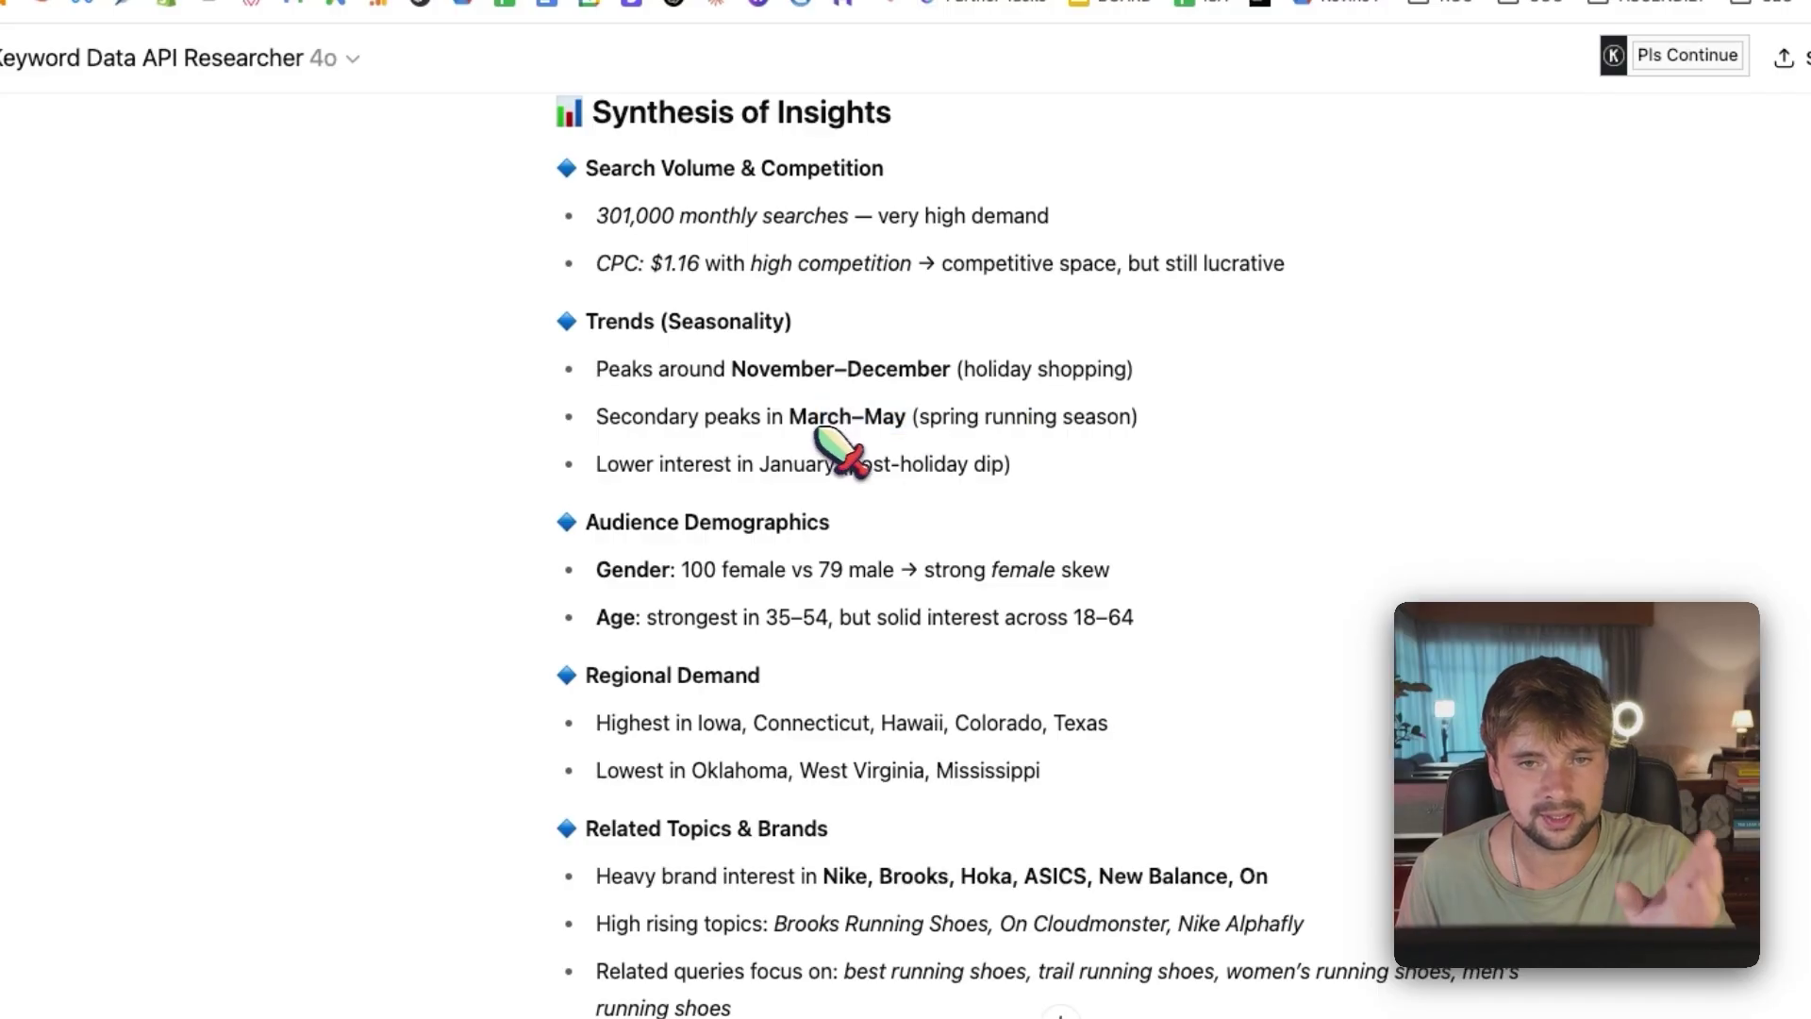
scroll(839, 476, down, 3)
scroll(800, 500, down, 2)
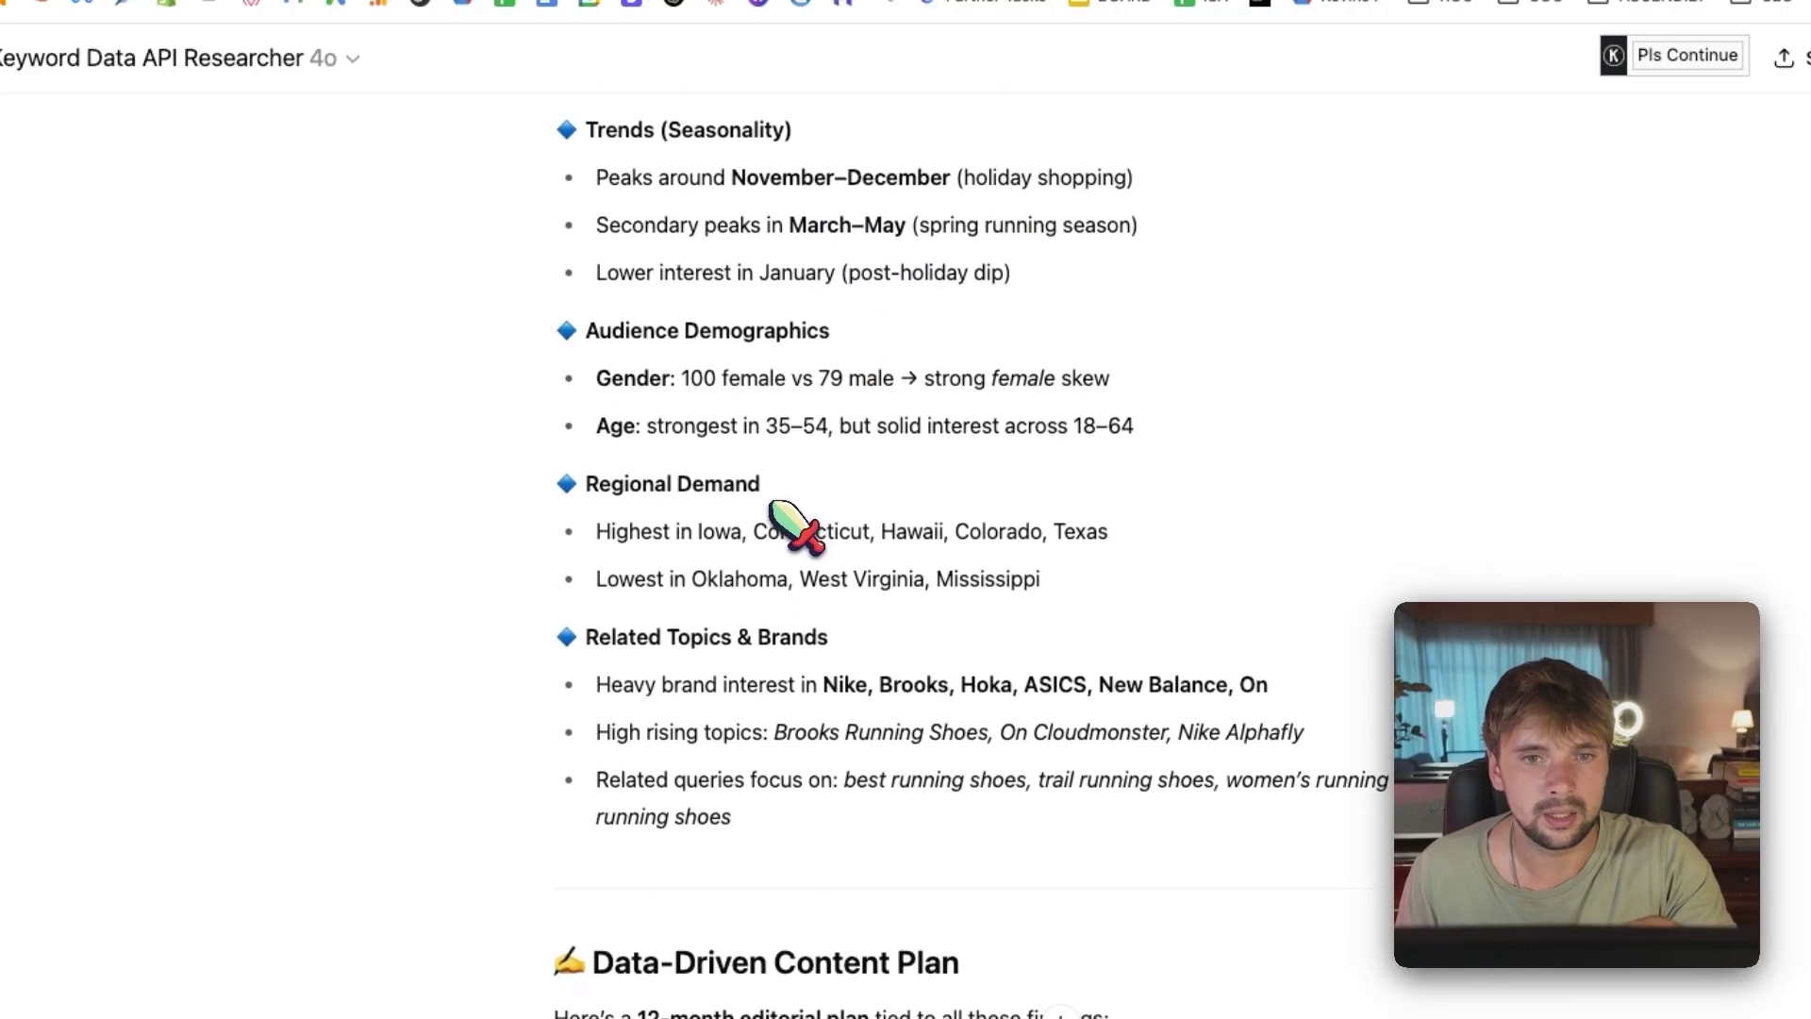
Examine the Data-Driven Content Plan's foundational evergreen article ideas one by one.
scroll(829, 392, down, 7)
scroll(772, 530, down, 3)
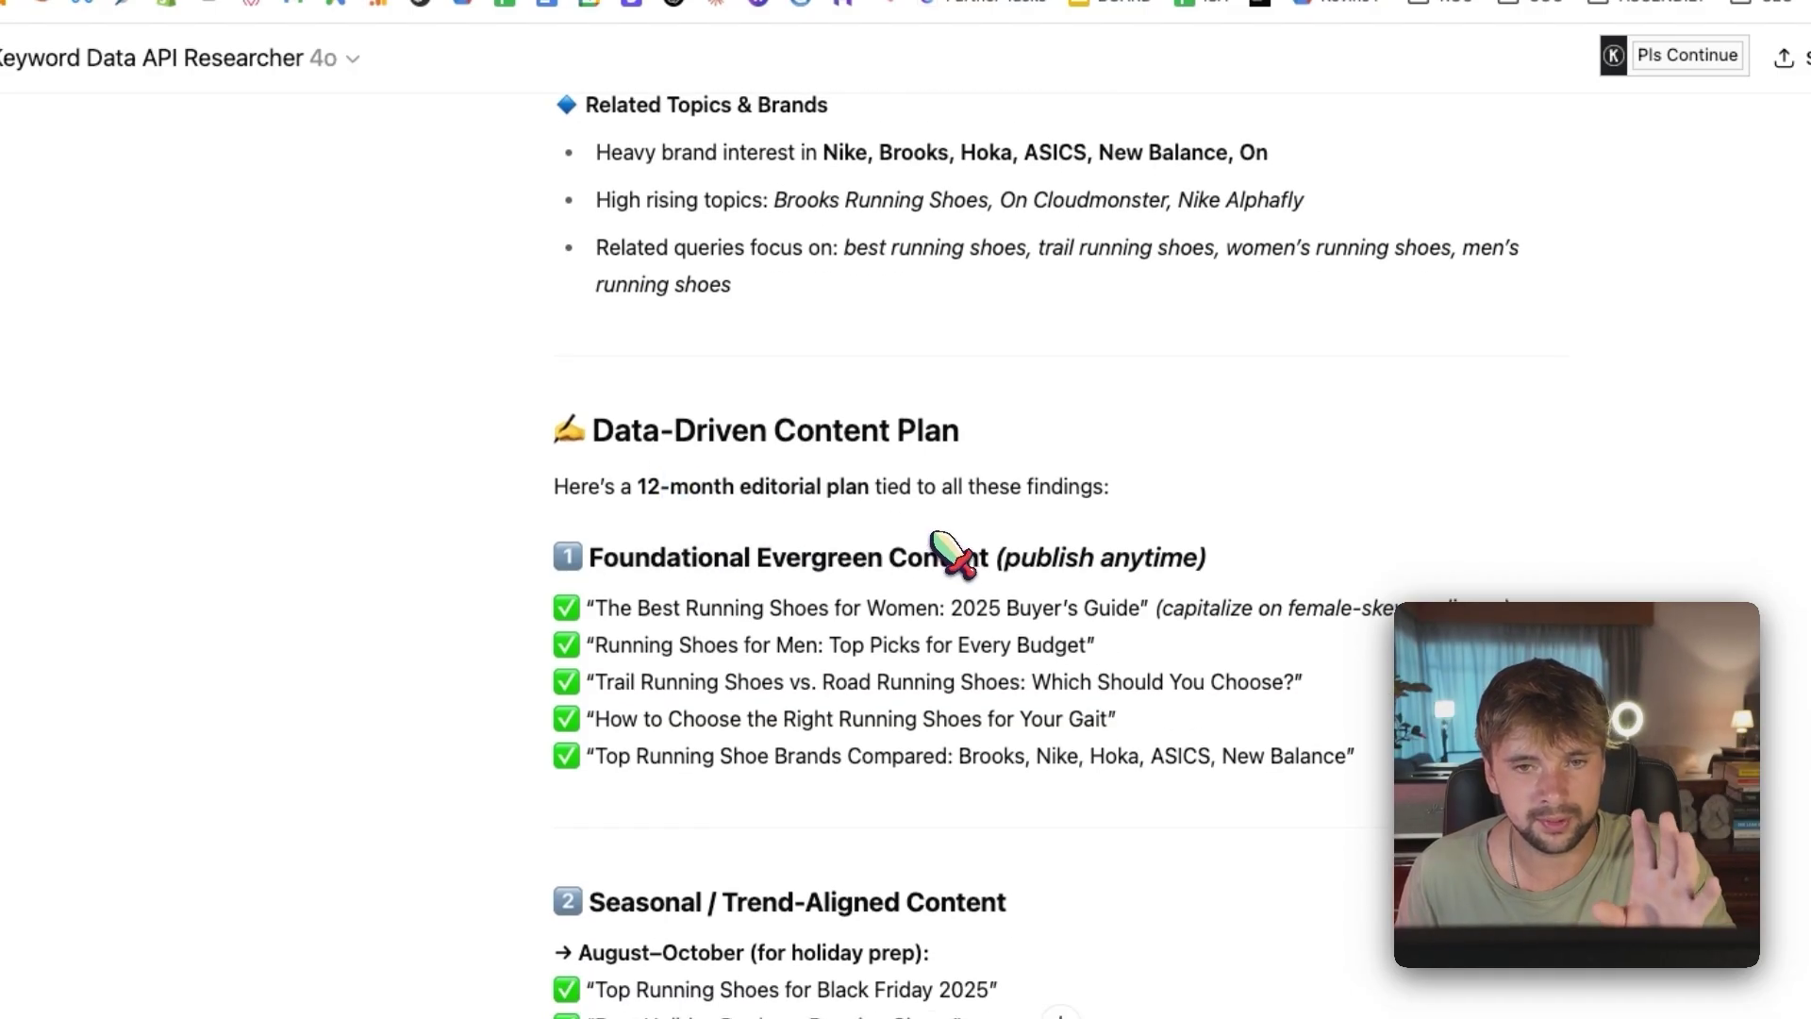
scroll(801, 566, down, 3)
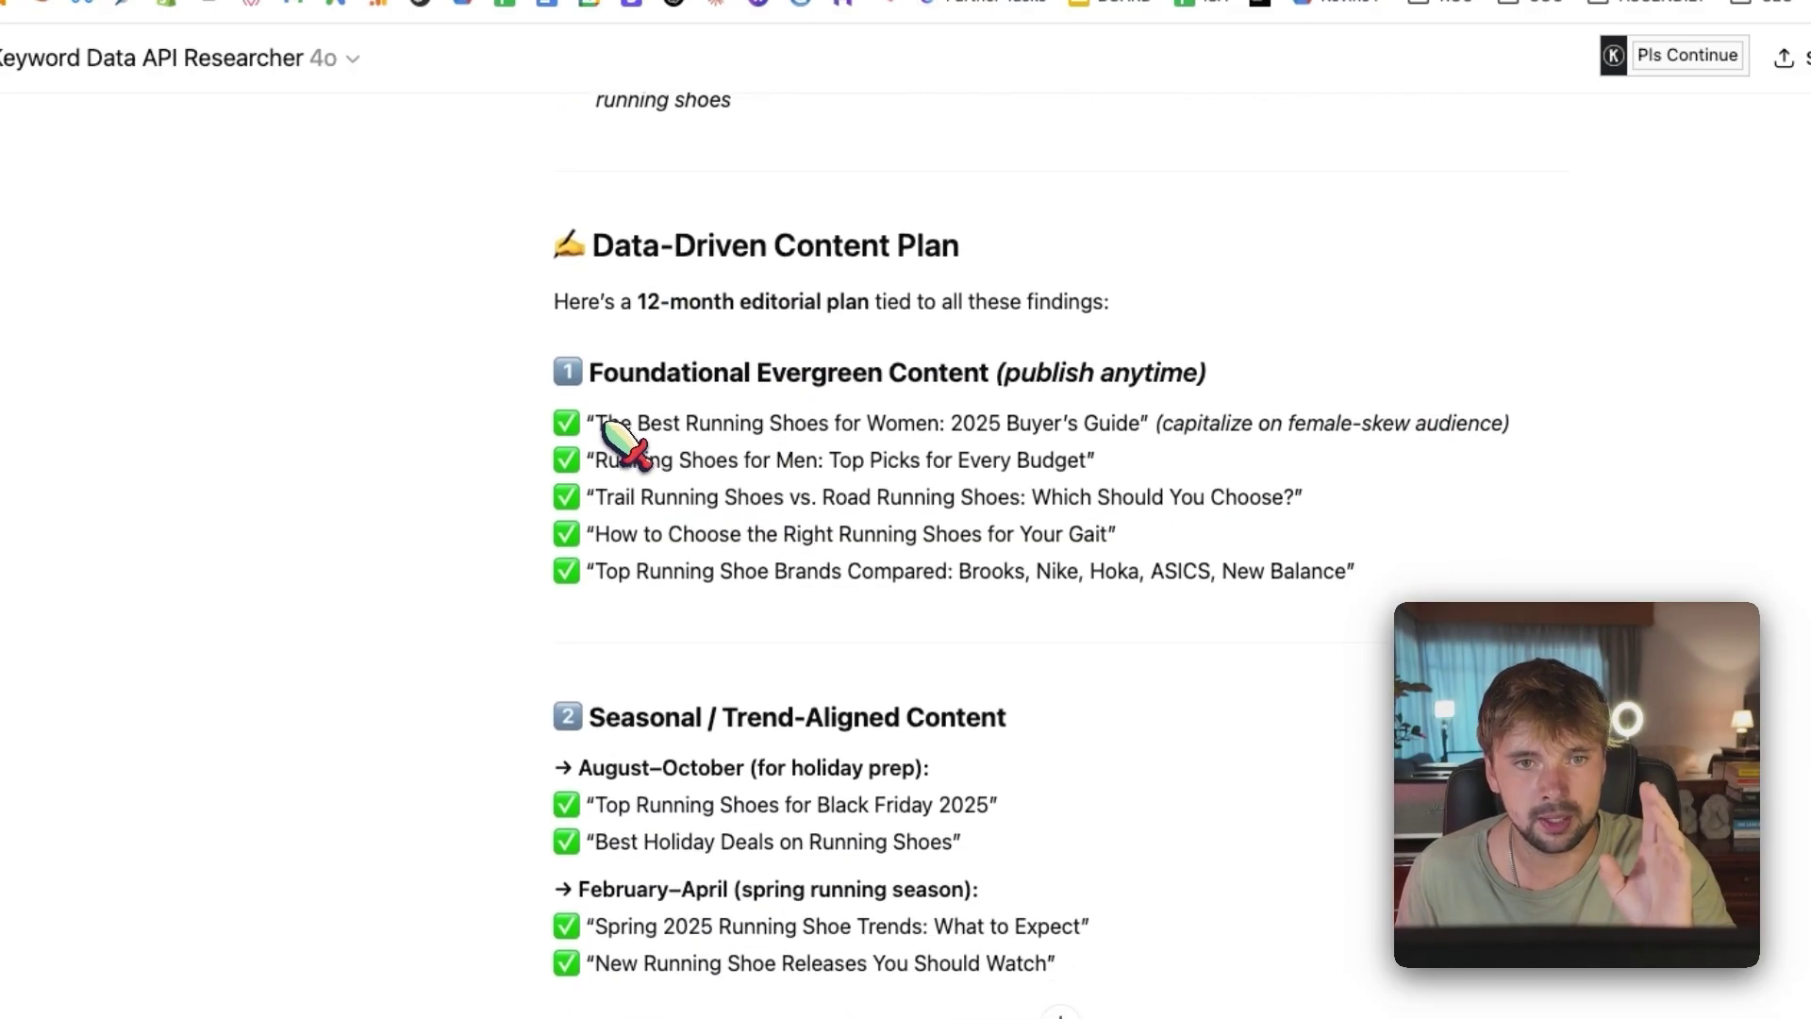
drag(607, 423, 949, 429)
click(952, 434)
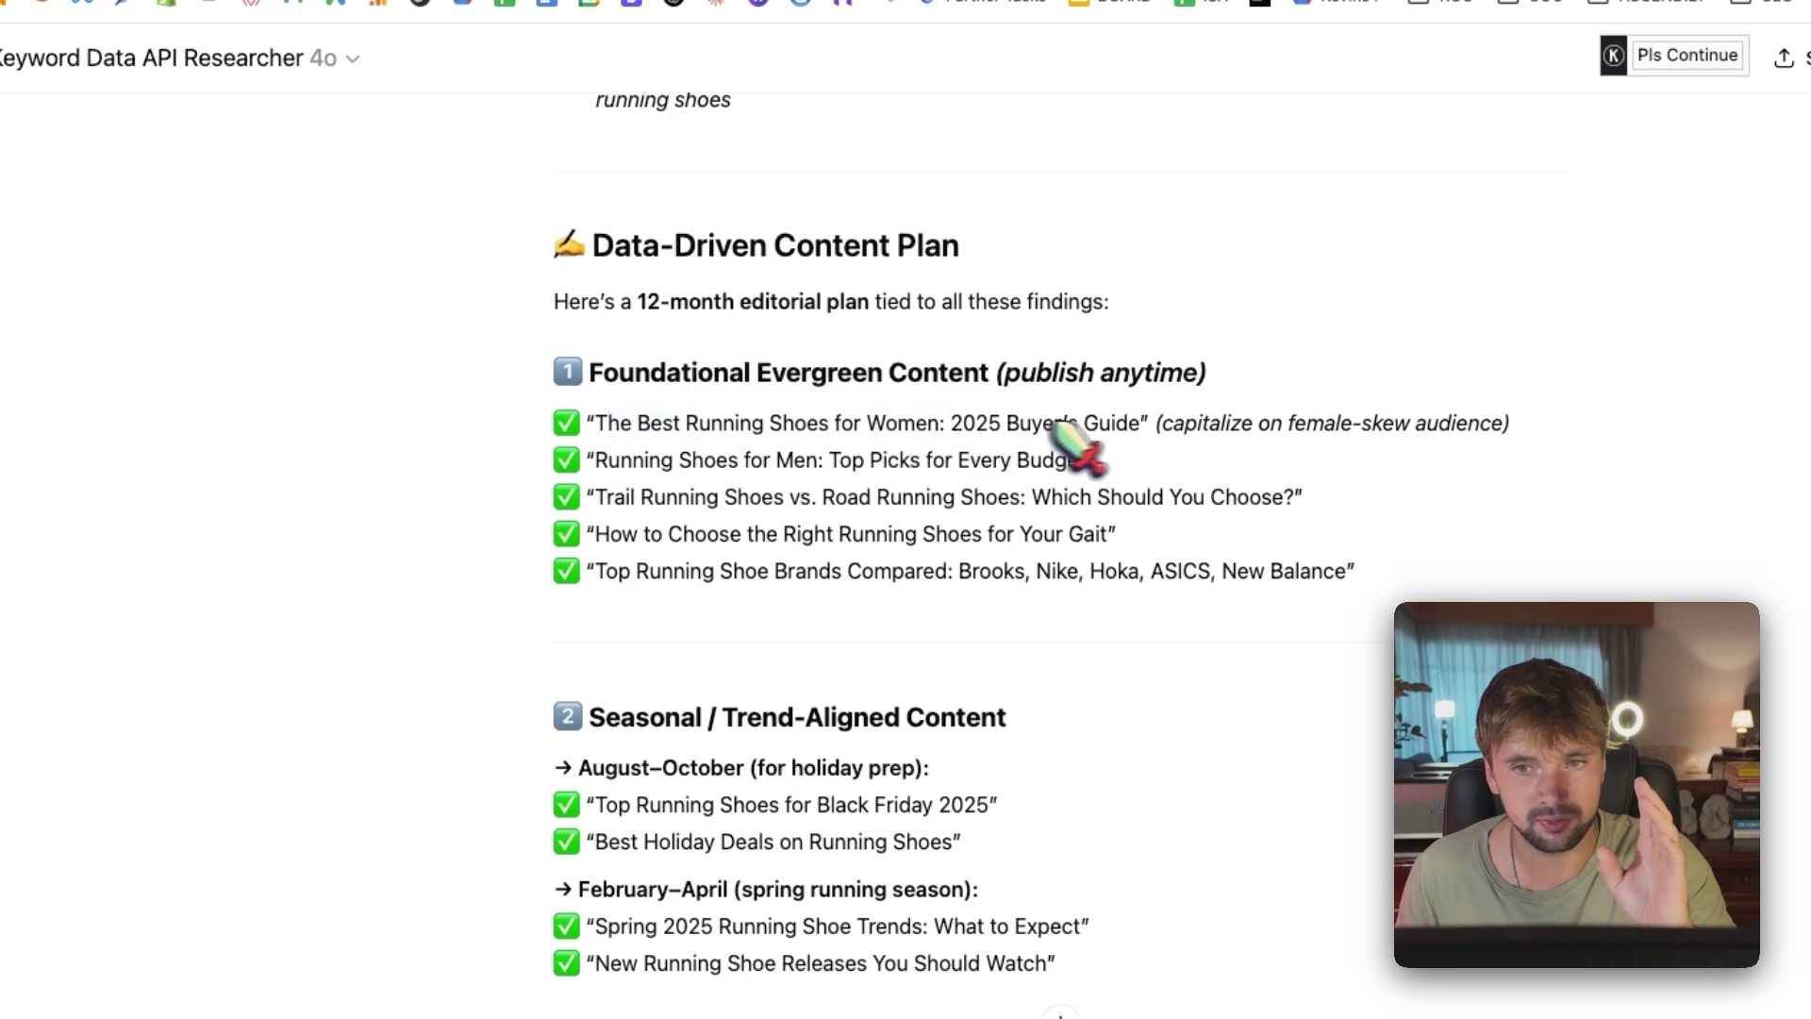
drag(595, 460, 804, 462)
click(839, 464)
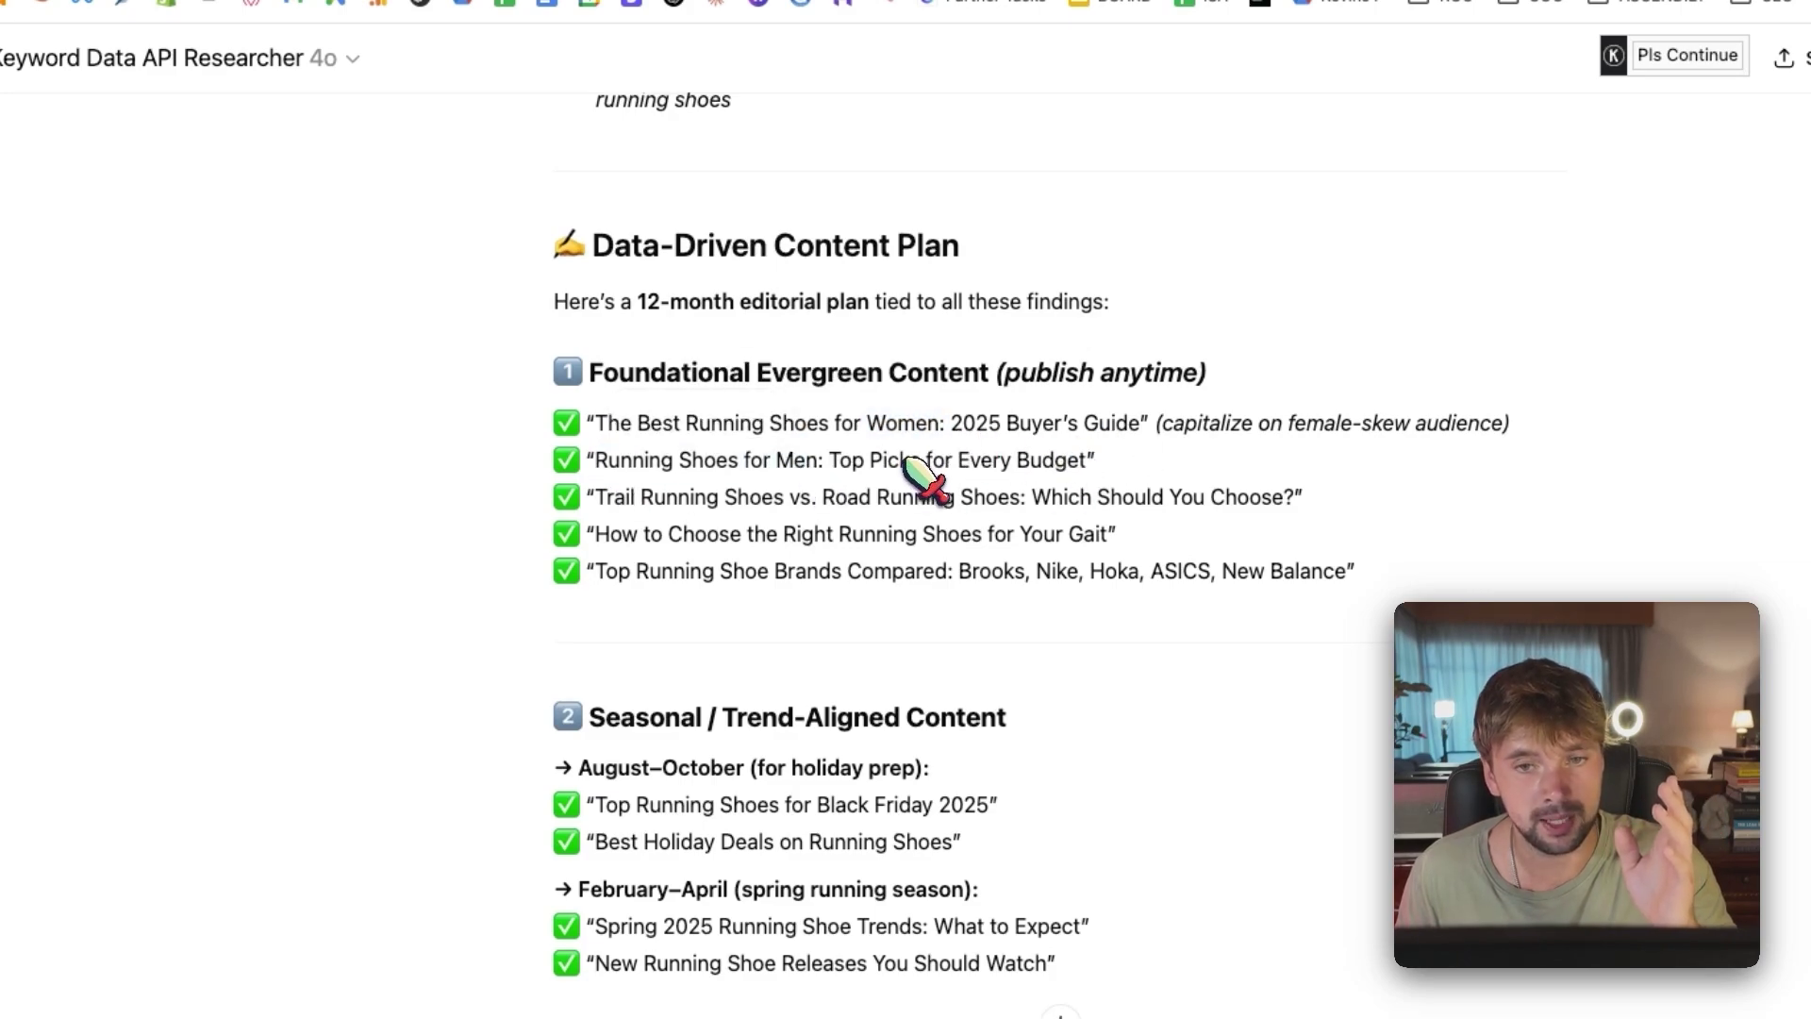
drag(607, 503, 1009, 500)
click(1008, 500)
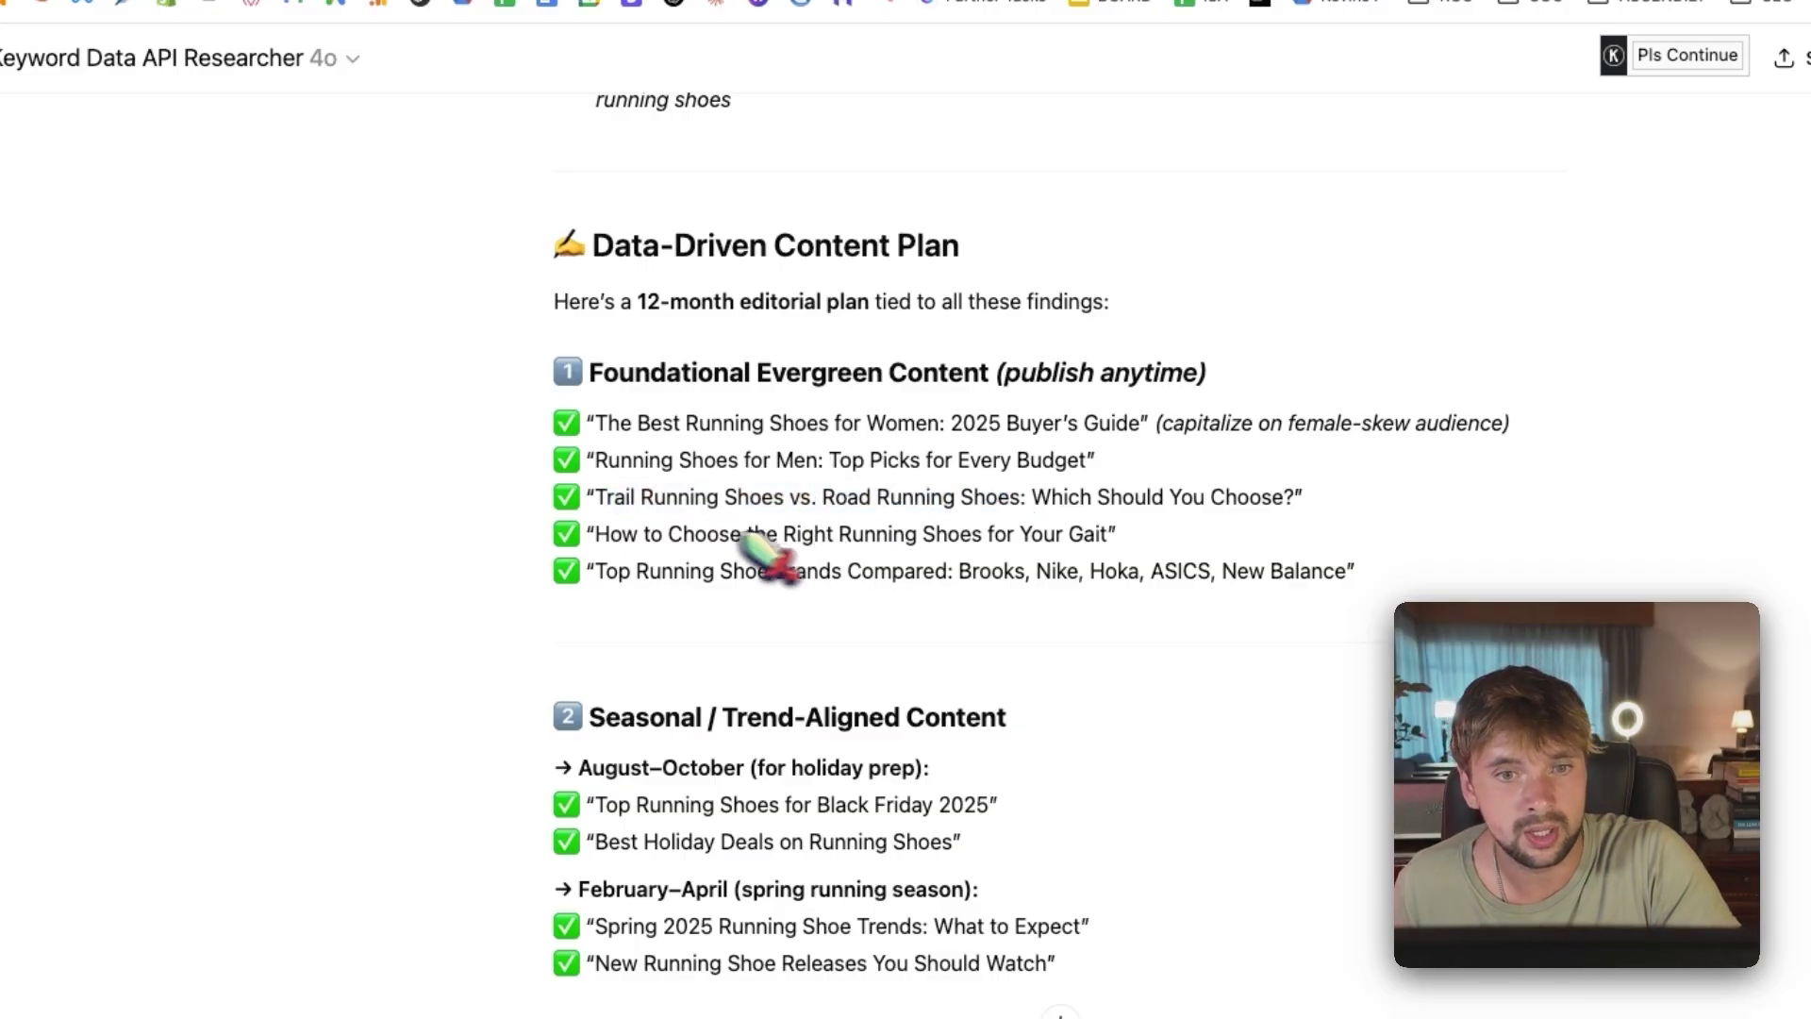
drag(594, 535, 1085, 544)
click(1085, 543)
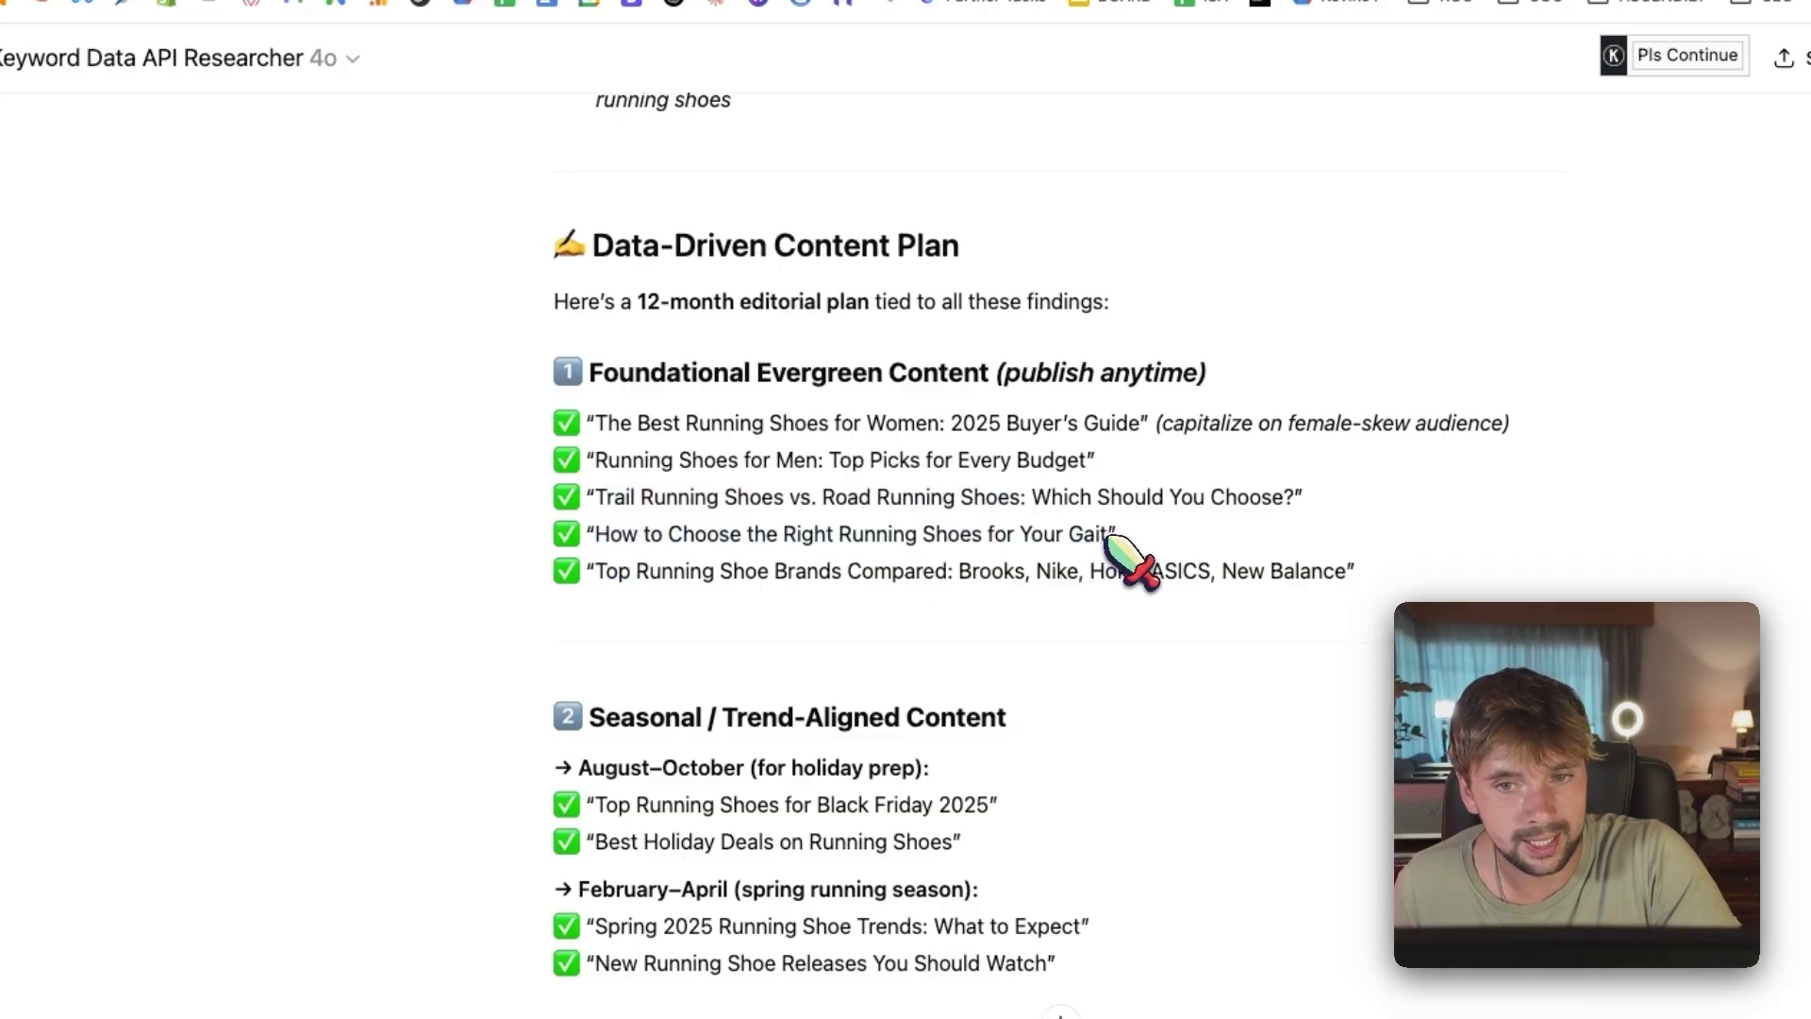
Examine the brand comparison article idea and the seasonal and high-intent commercial sections of the content plan.
scroll(896, 590, down, 1)
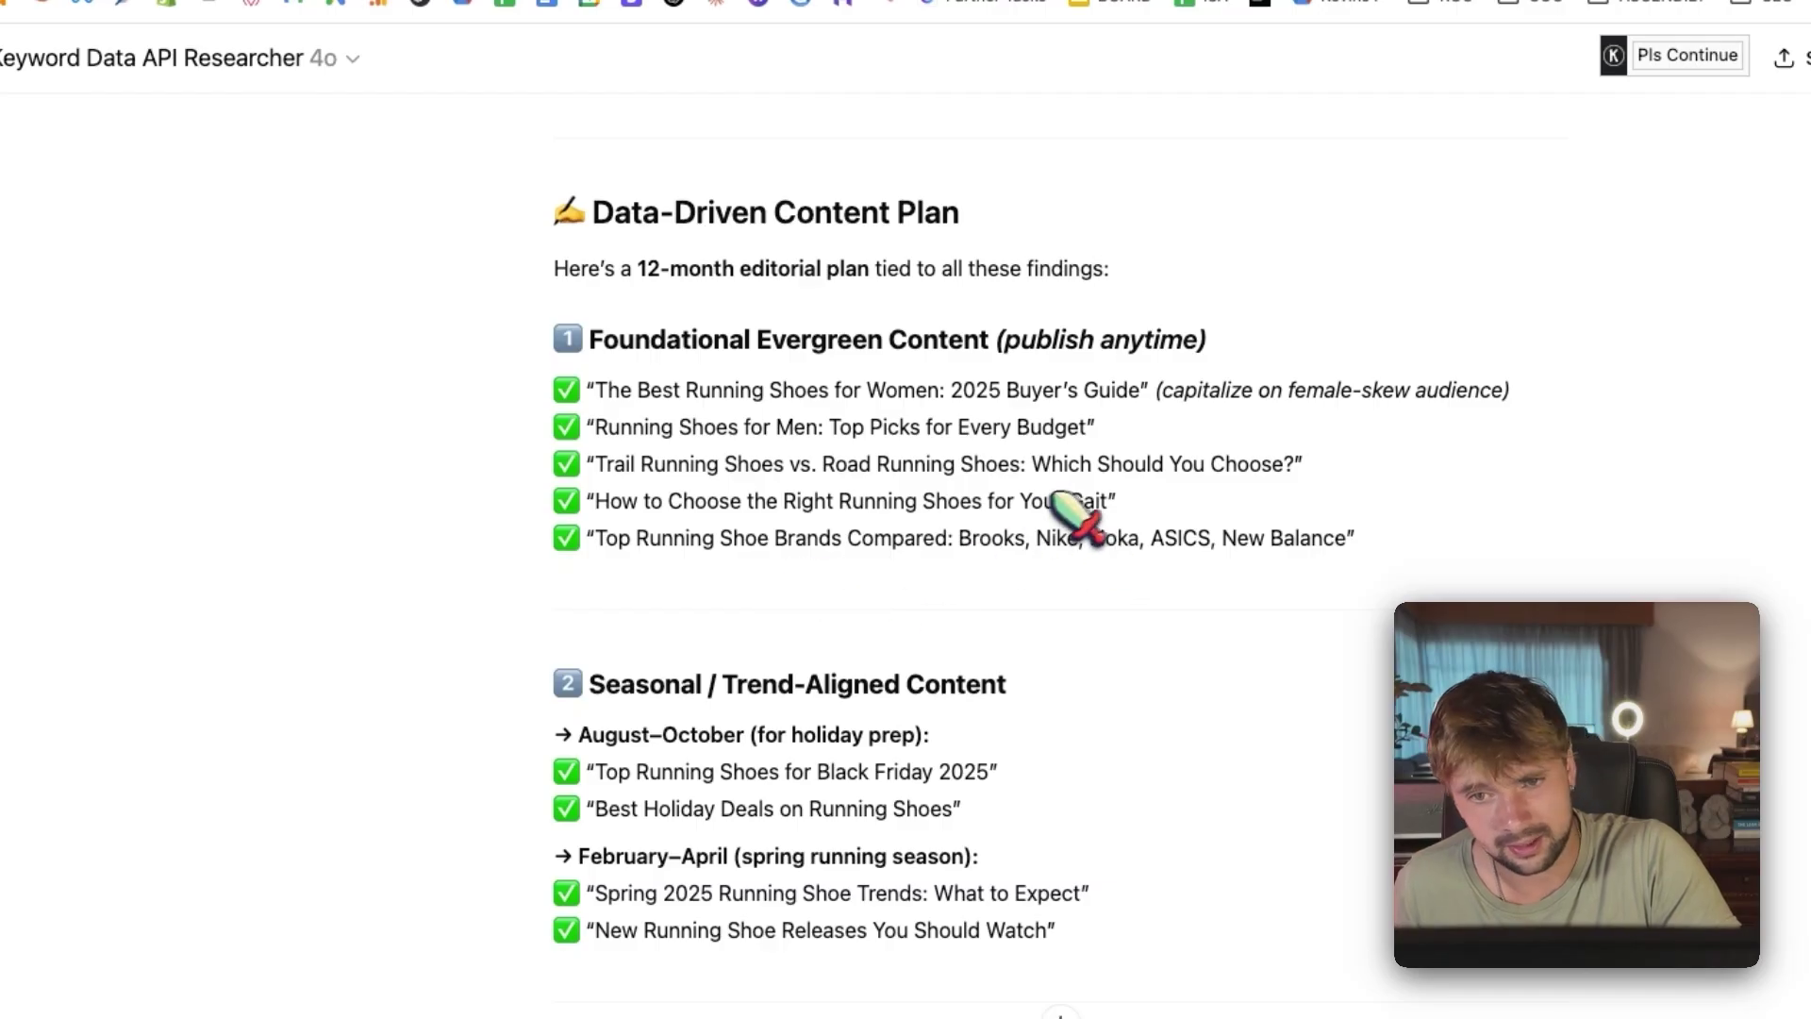
drag(596, 538, 1237, 543)
scroll(1127, 547, down, 3)
click(1127, 547)
scroll(1038, 533, down, 4)
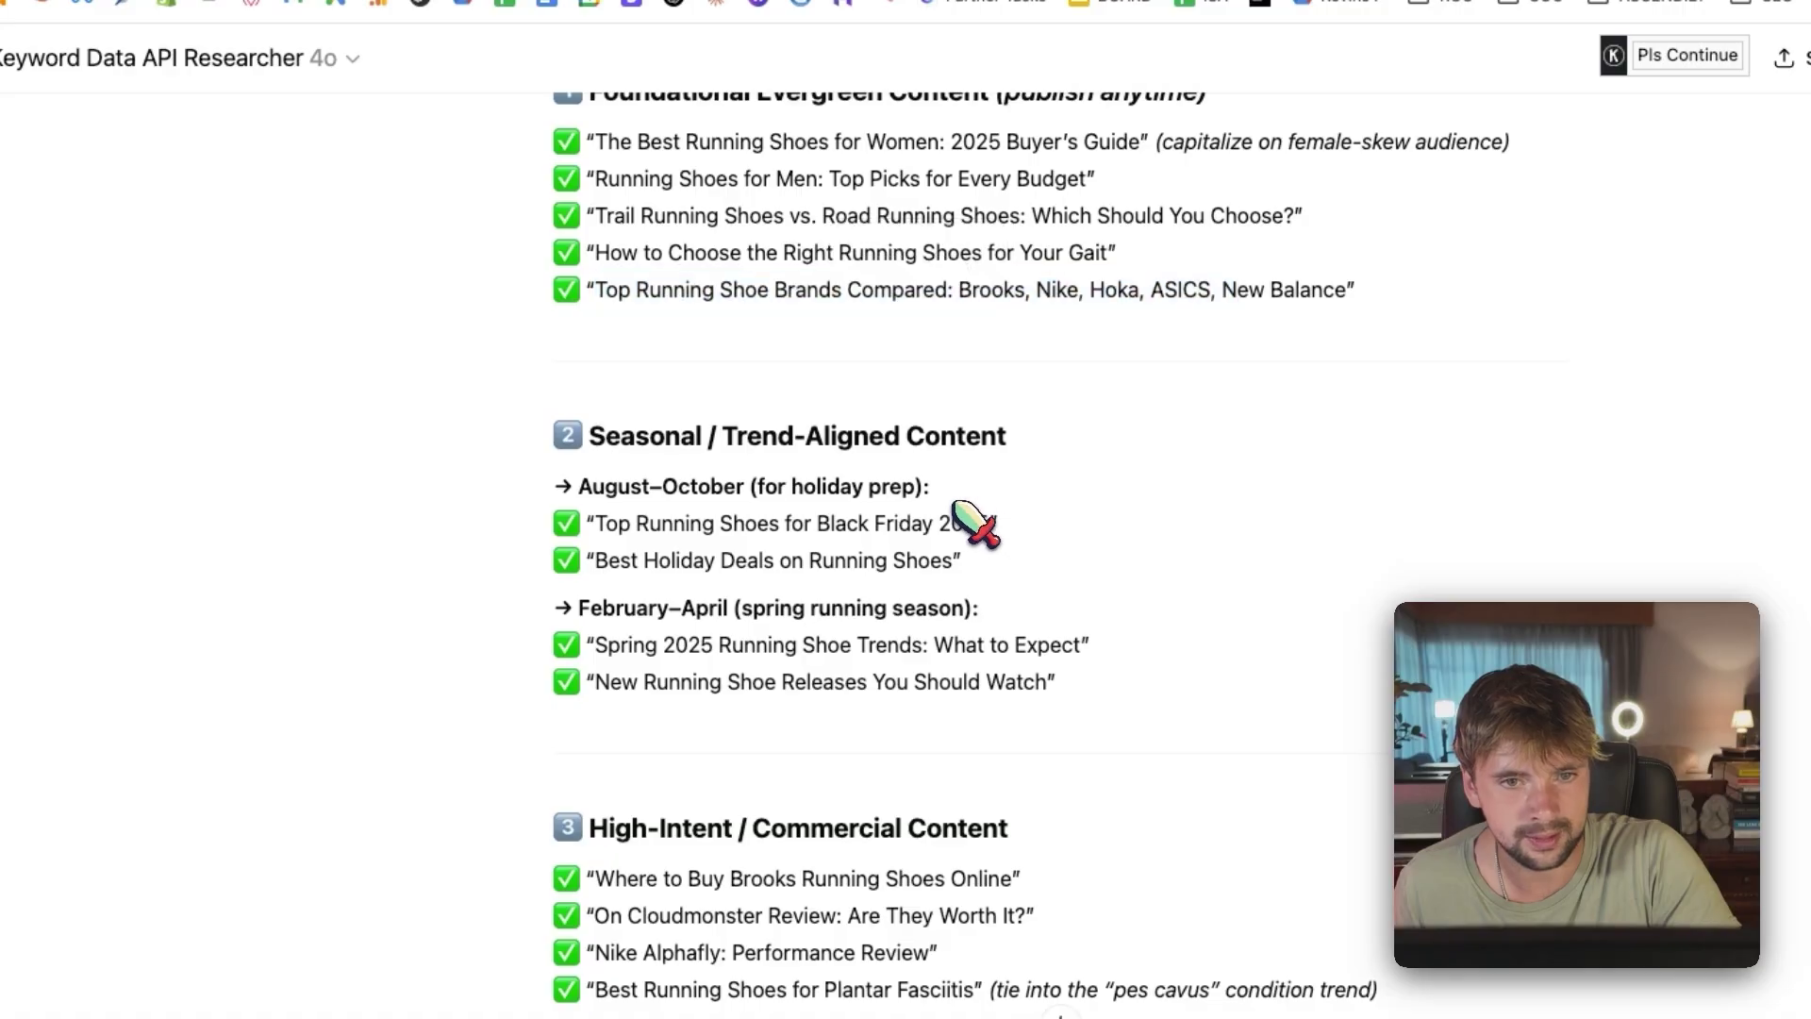
scroll(892, 486, down, 12)
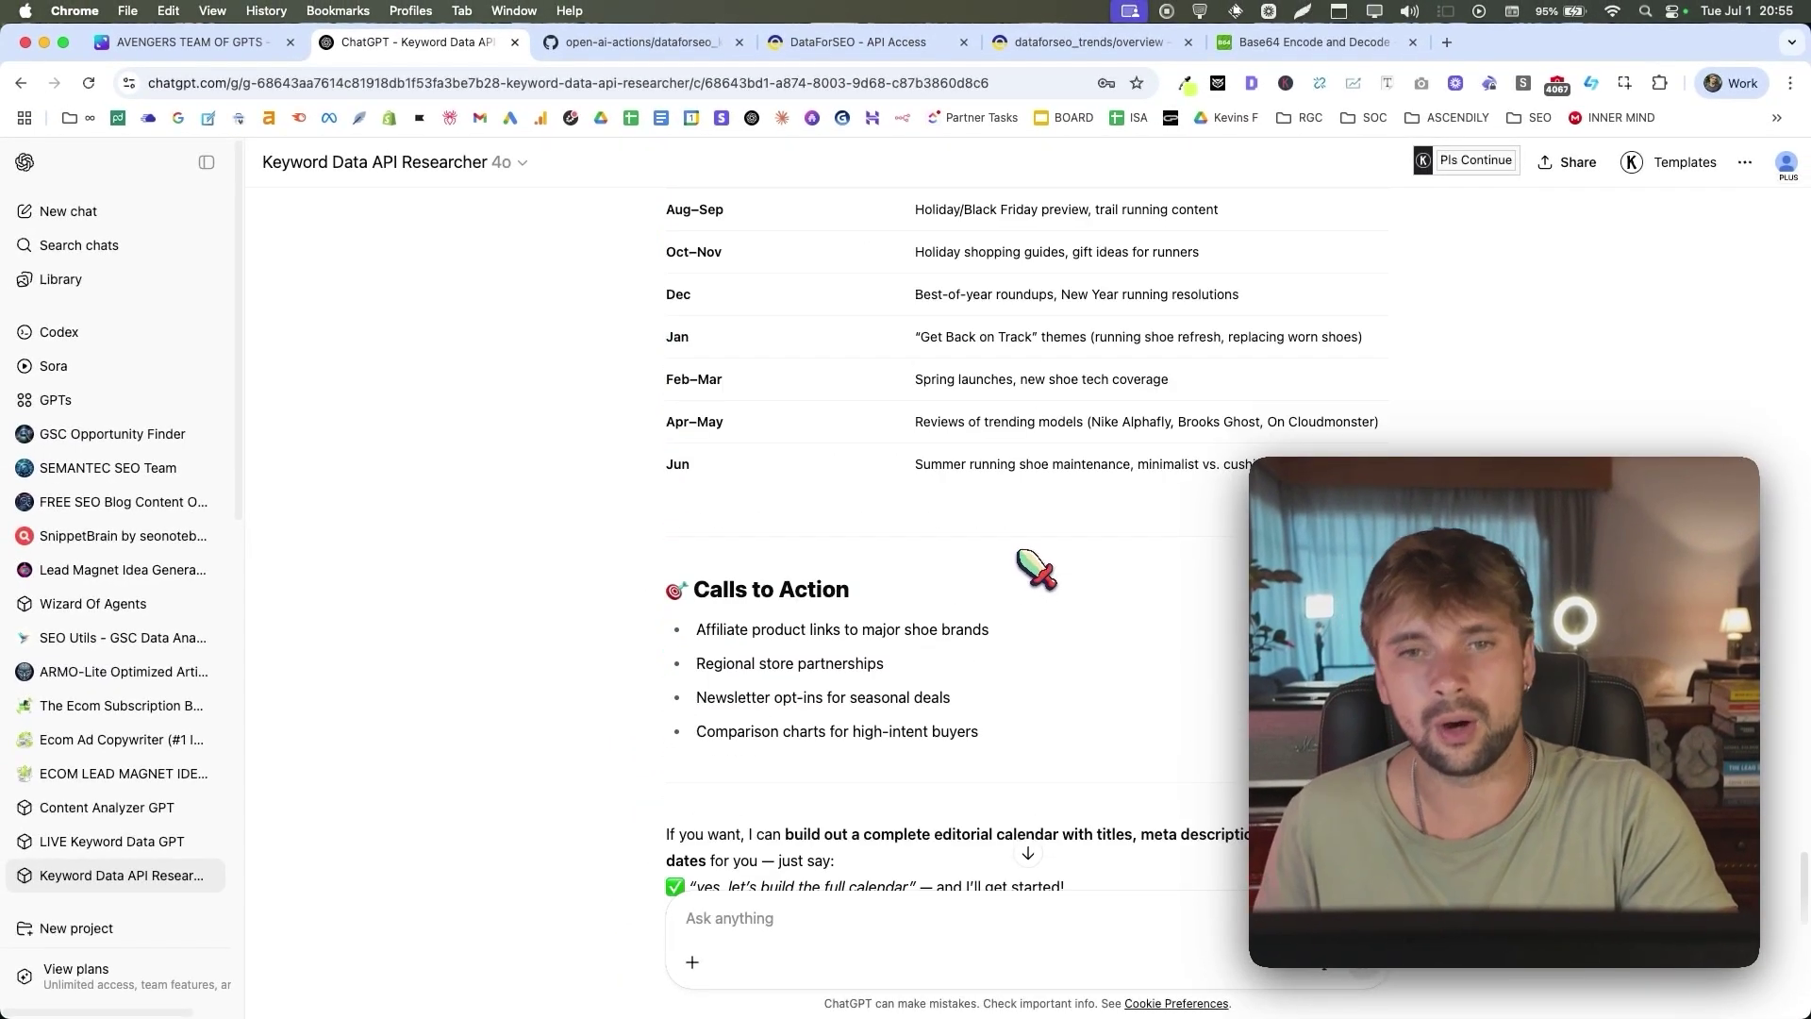
scroll(1036, 568, up, 12)
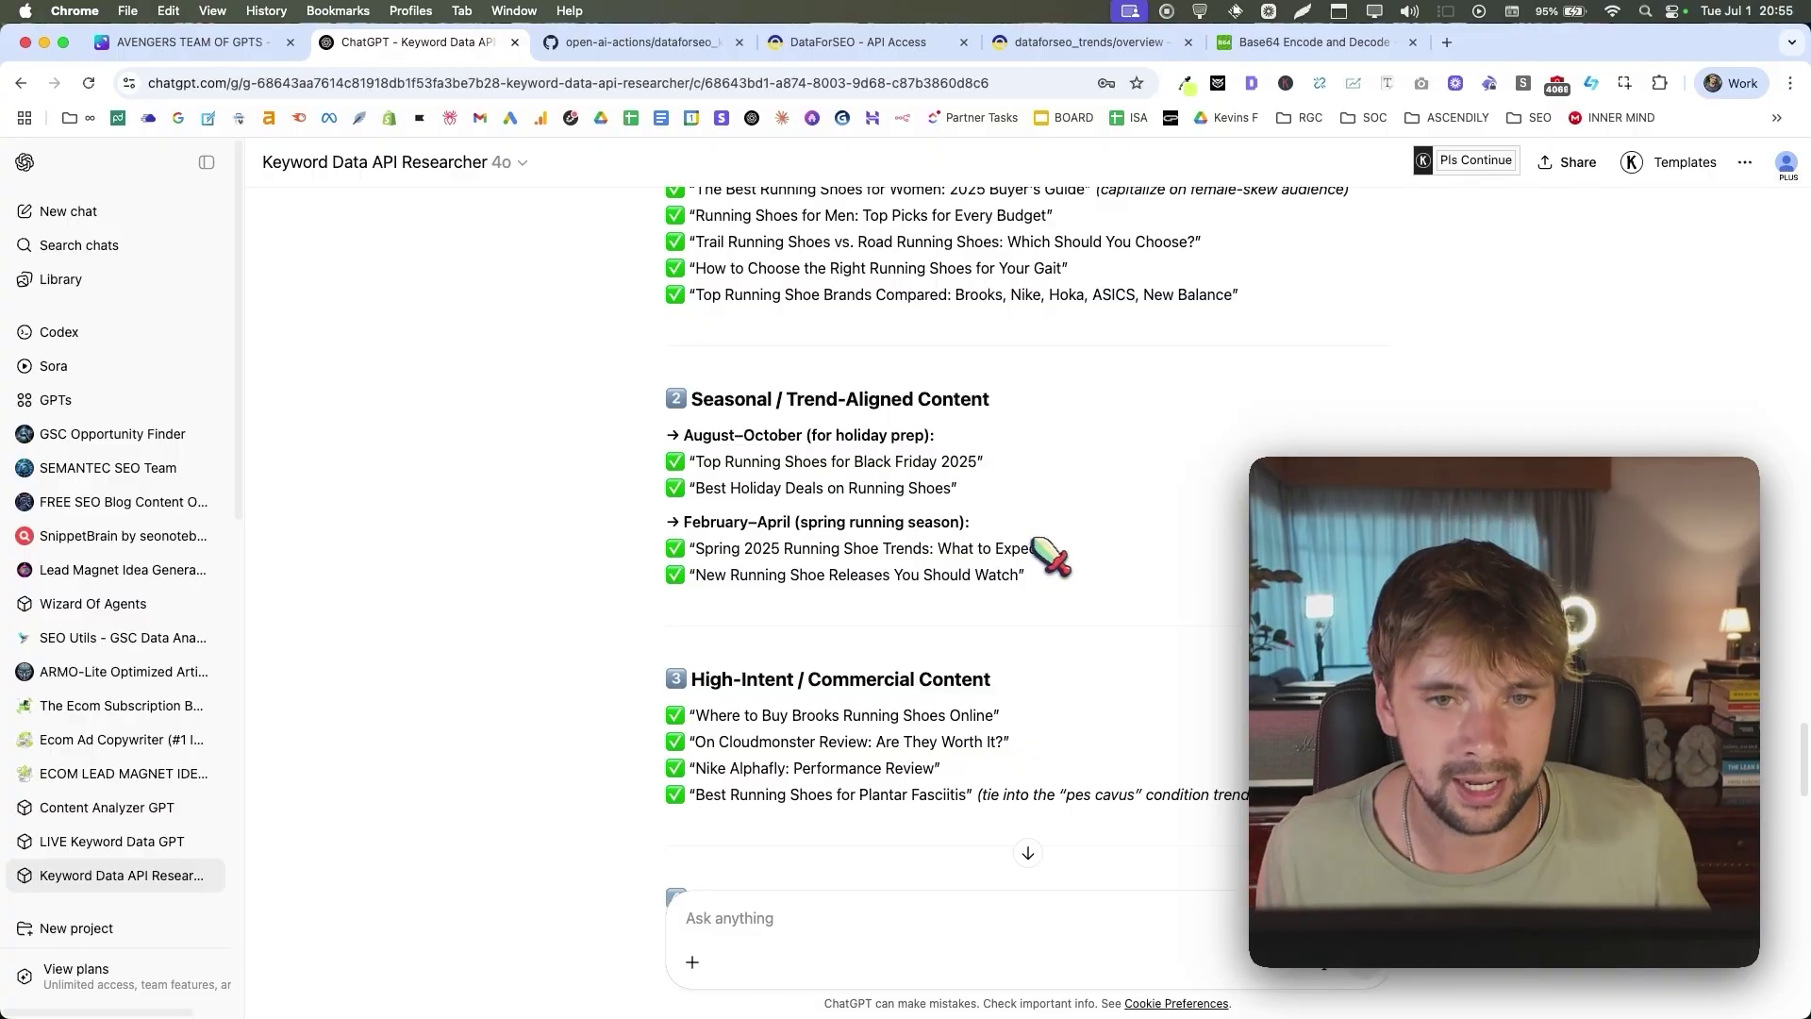
scroll(1037, 545, up, 1)
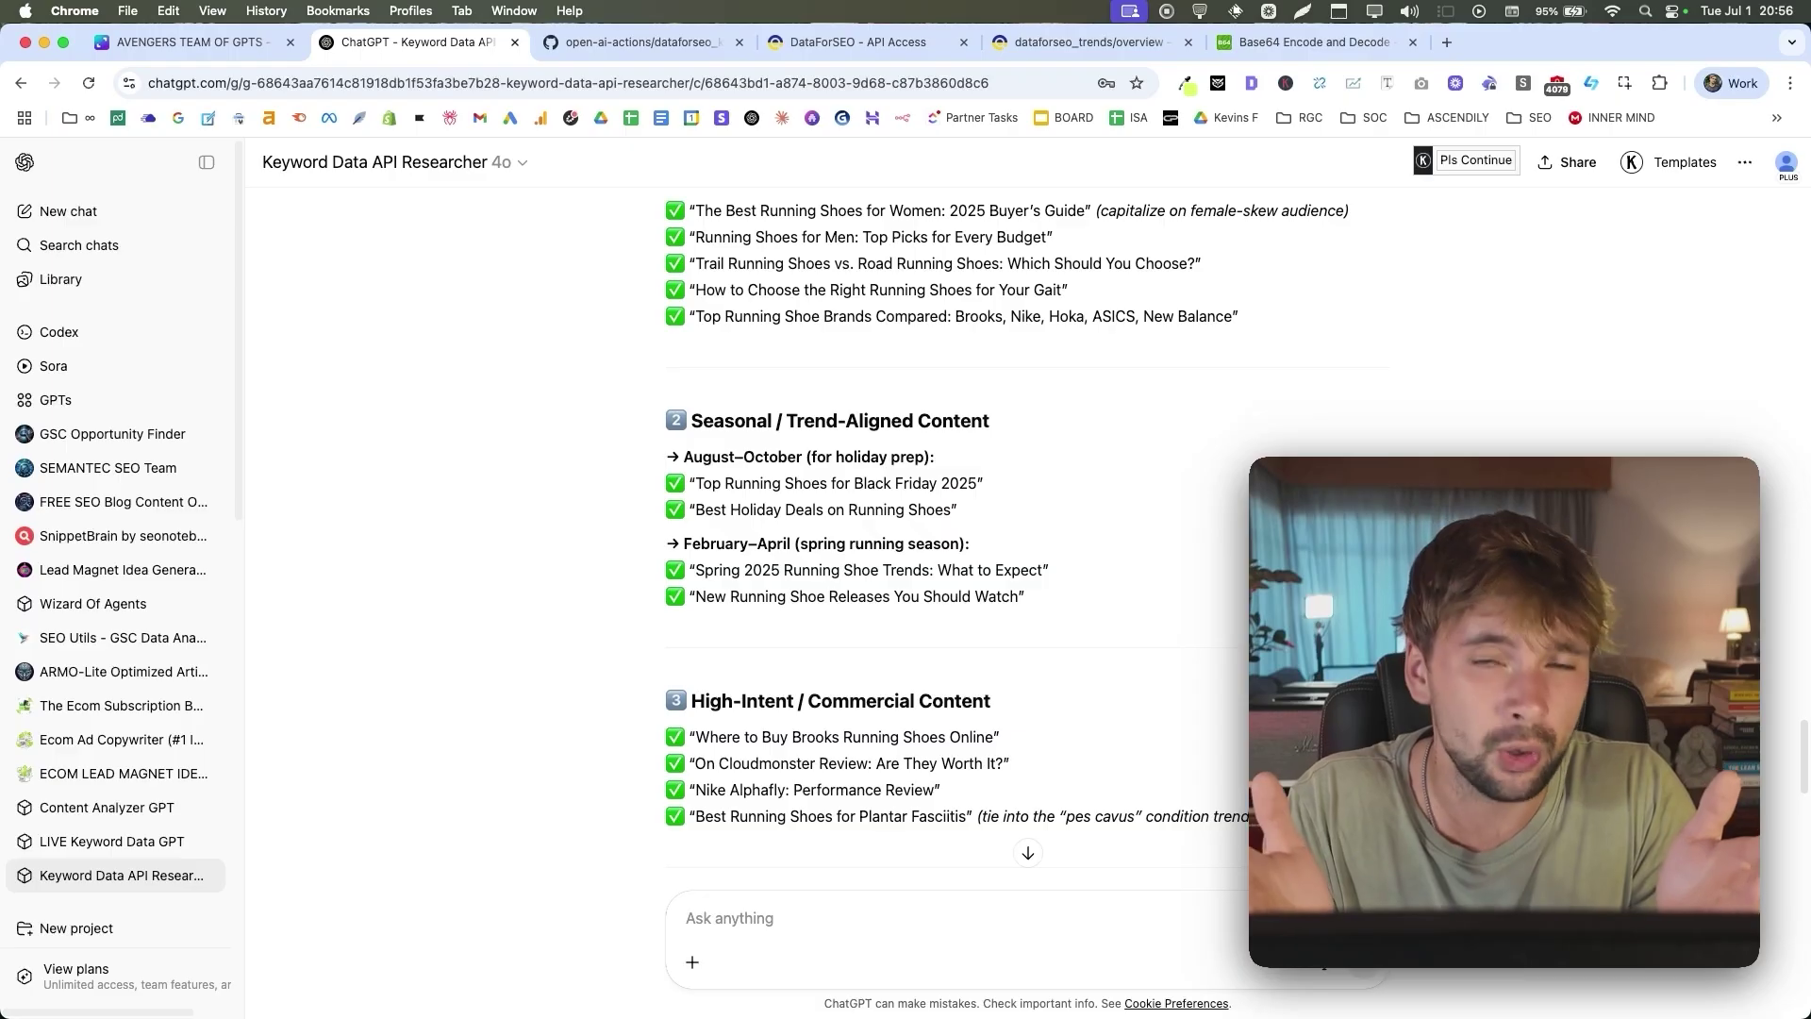
Send the GPT a follow-up prompt about advertising targeting and review the gender and age recommendations under Audience Targeting.
scroll(910, 514, down, 15)
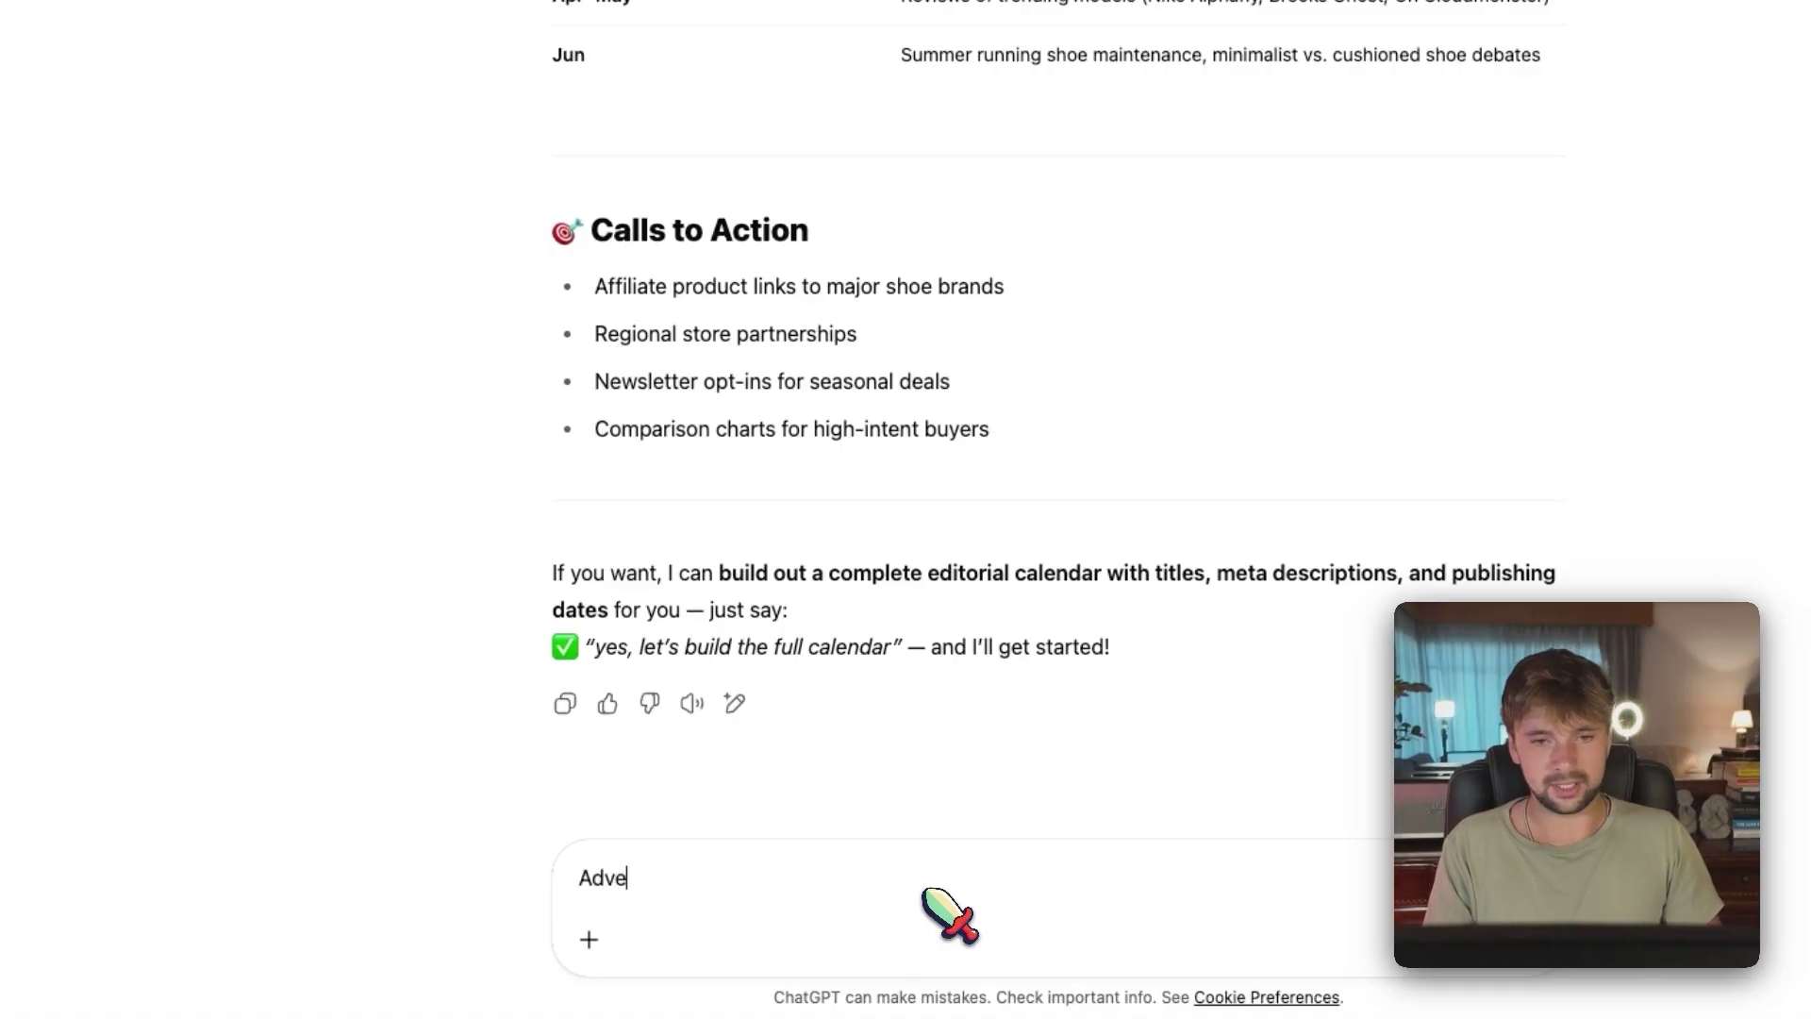
text(ng targeting options for different campaings)
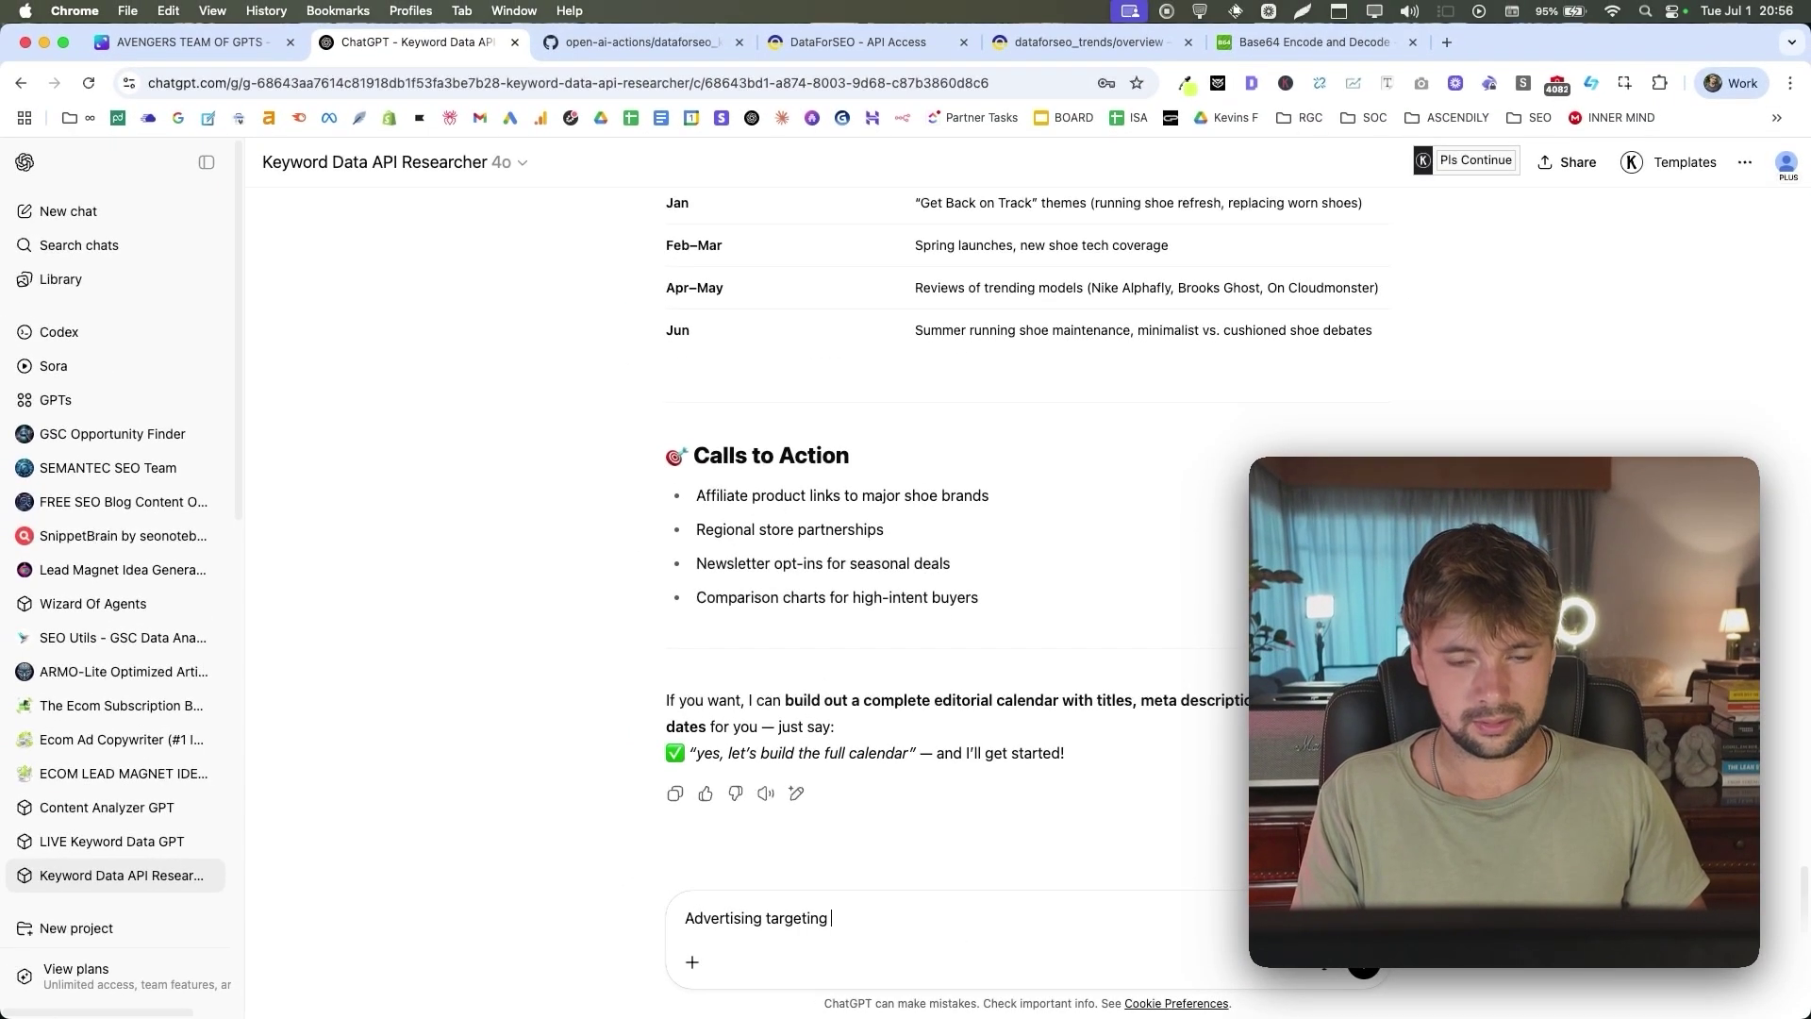
key(Return)
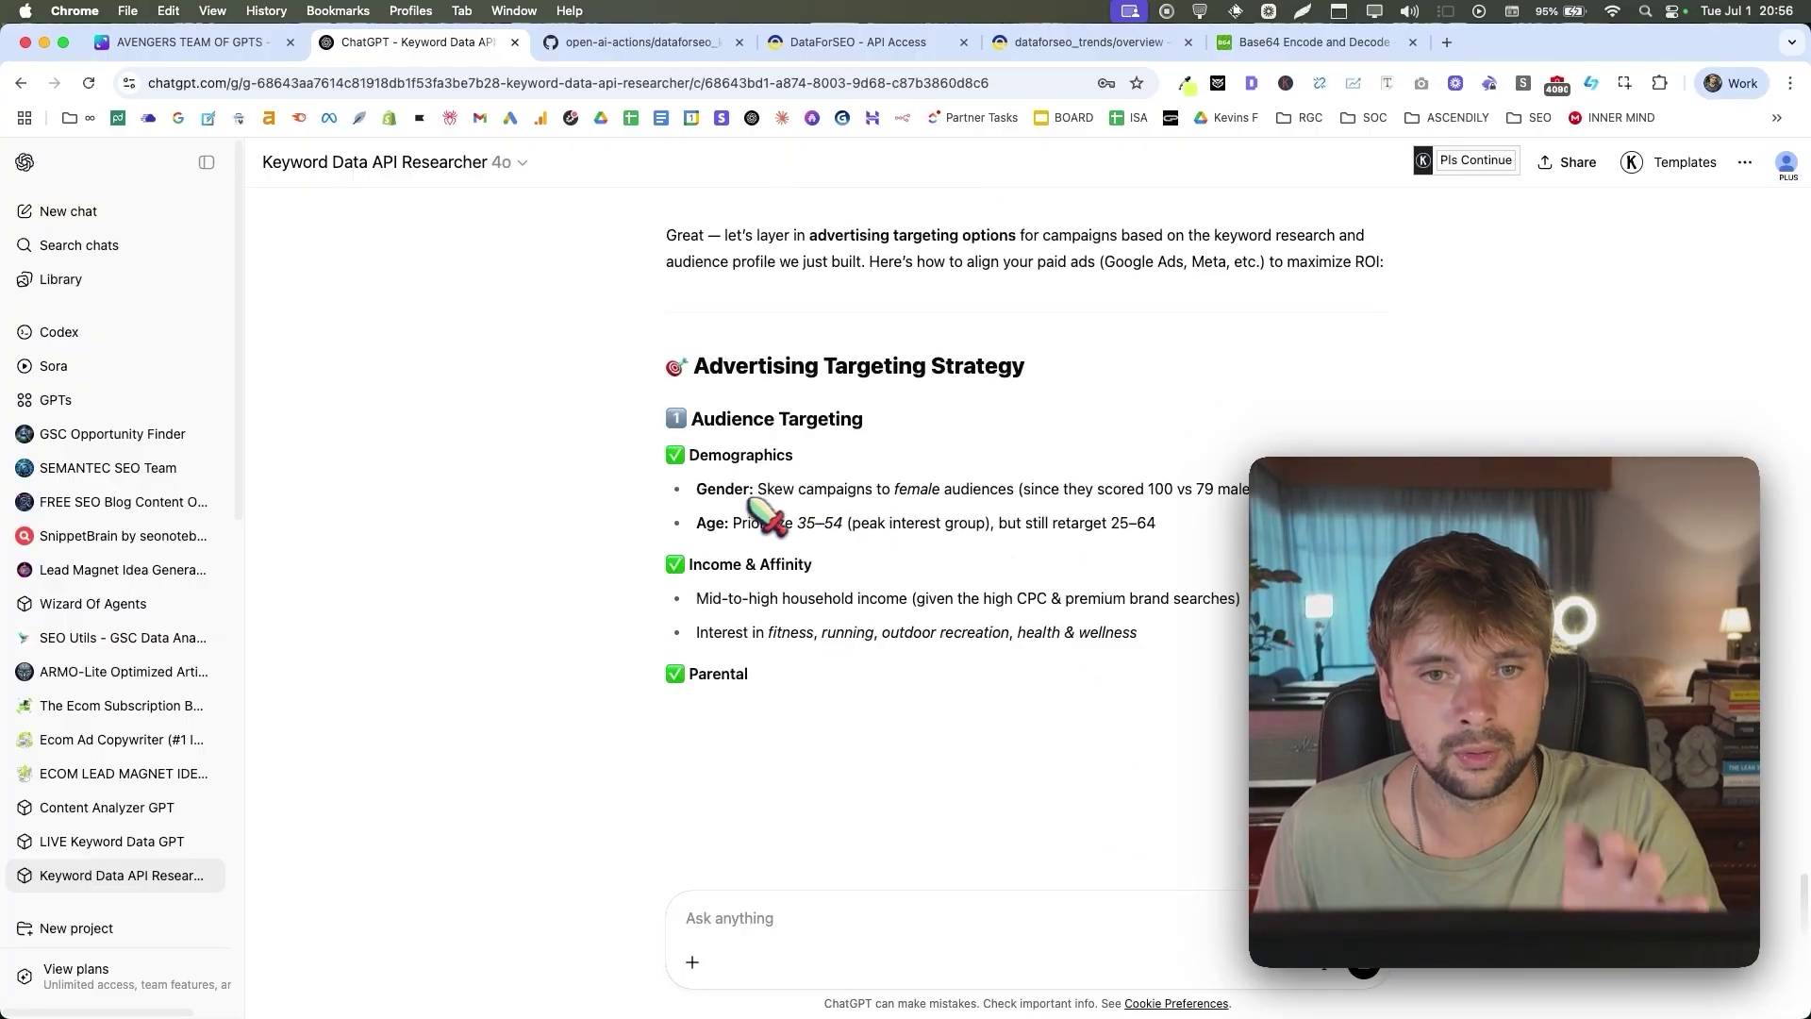
drag(757, 490, 944, 492)
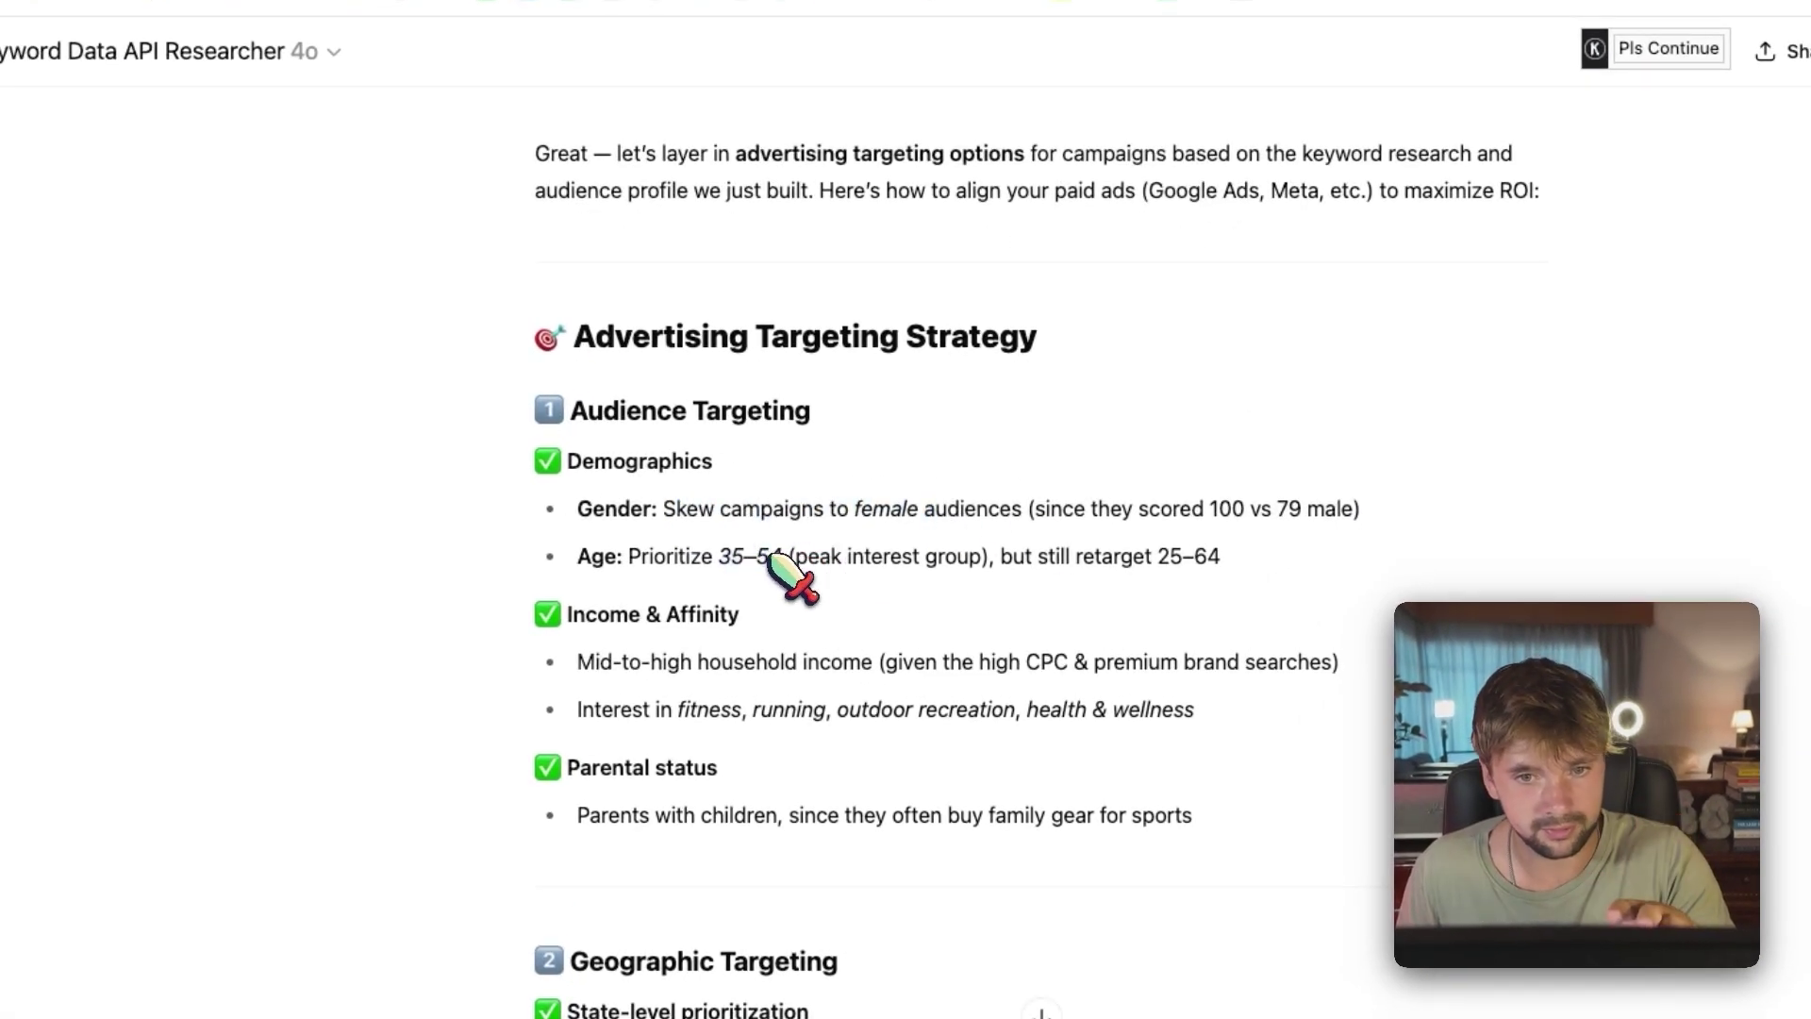
Review the household income, interest and parental status recommendations under Audience Targeting.
scroll(772, 557, down, 3)
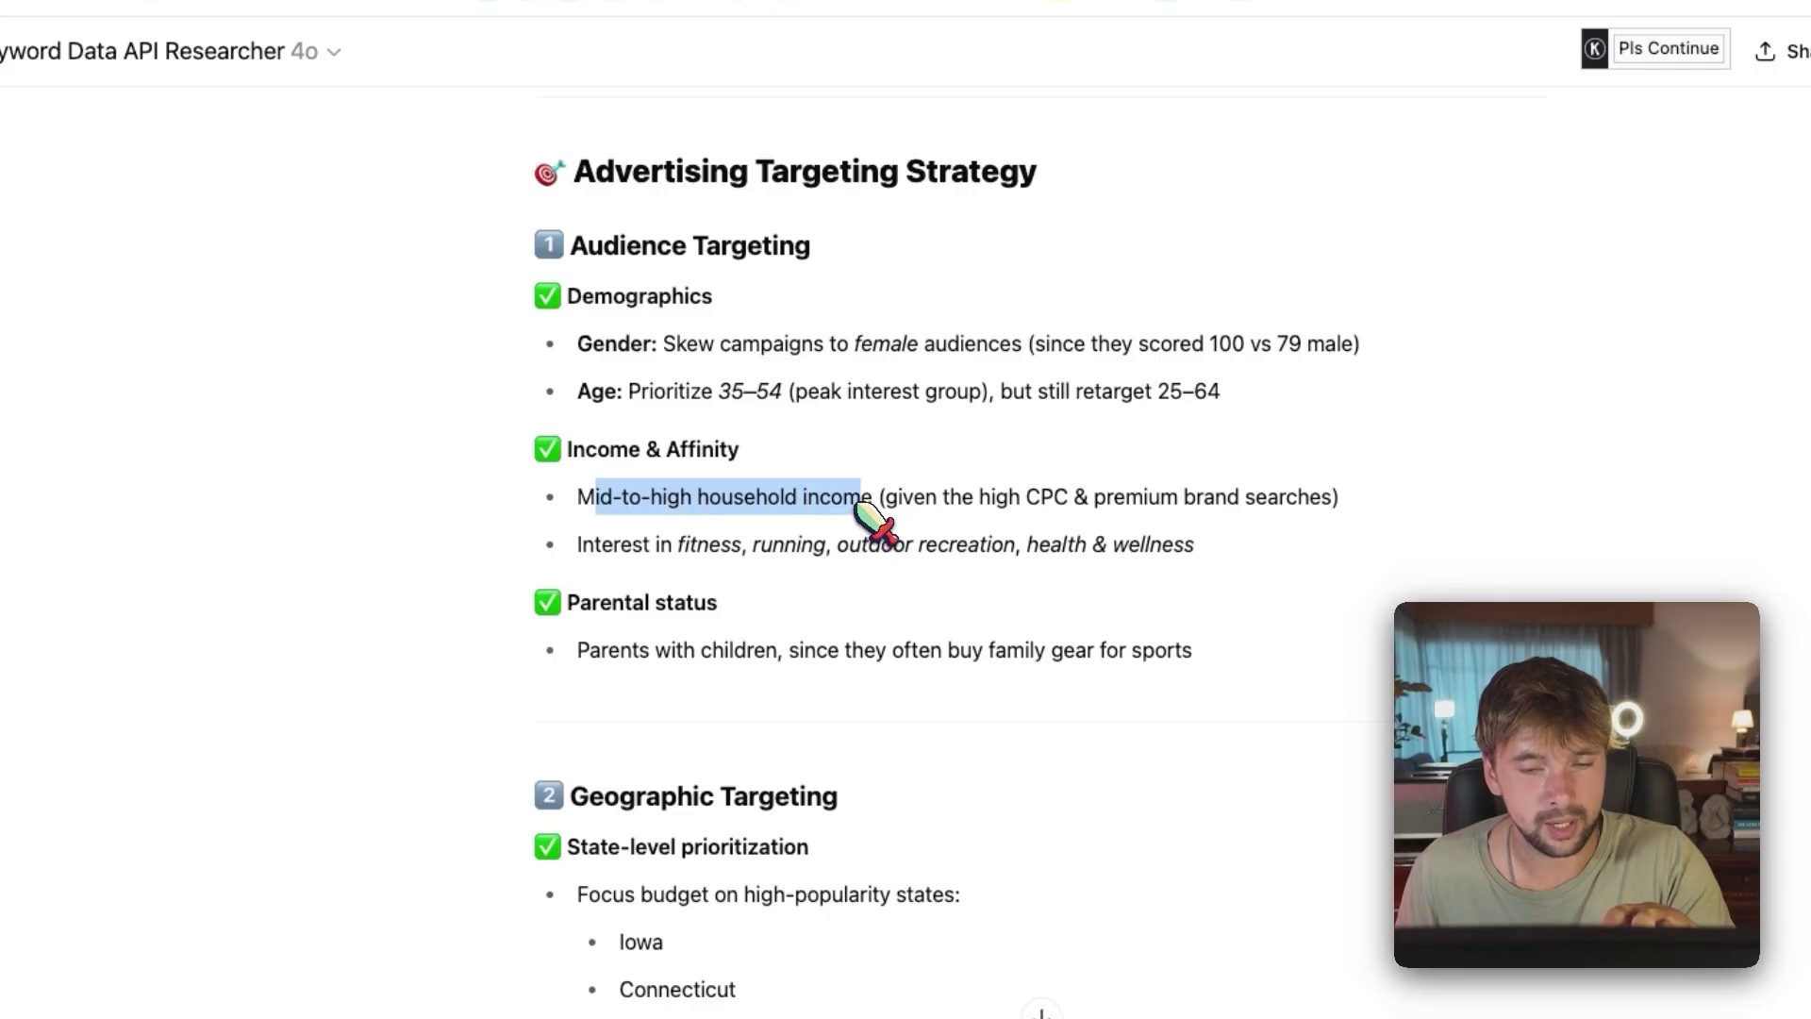
click(883, 505)
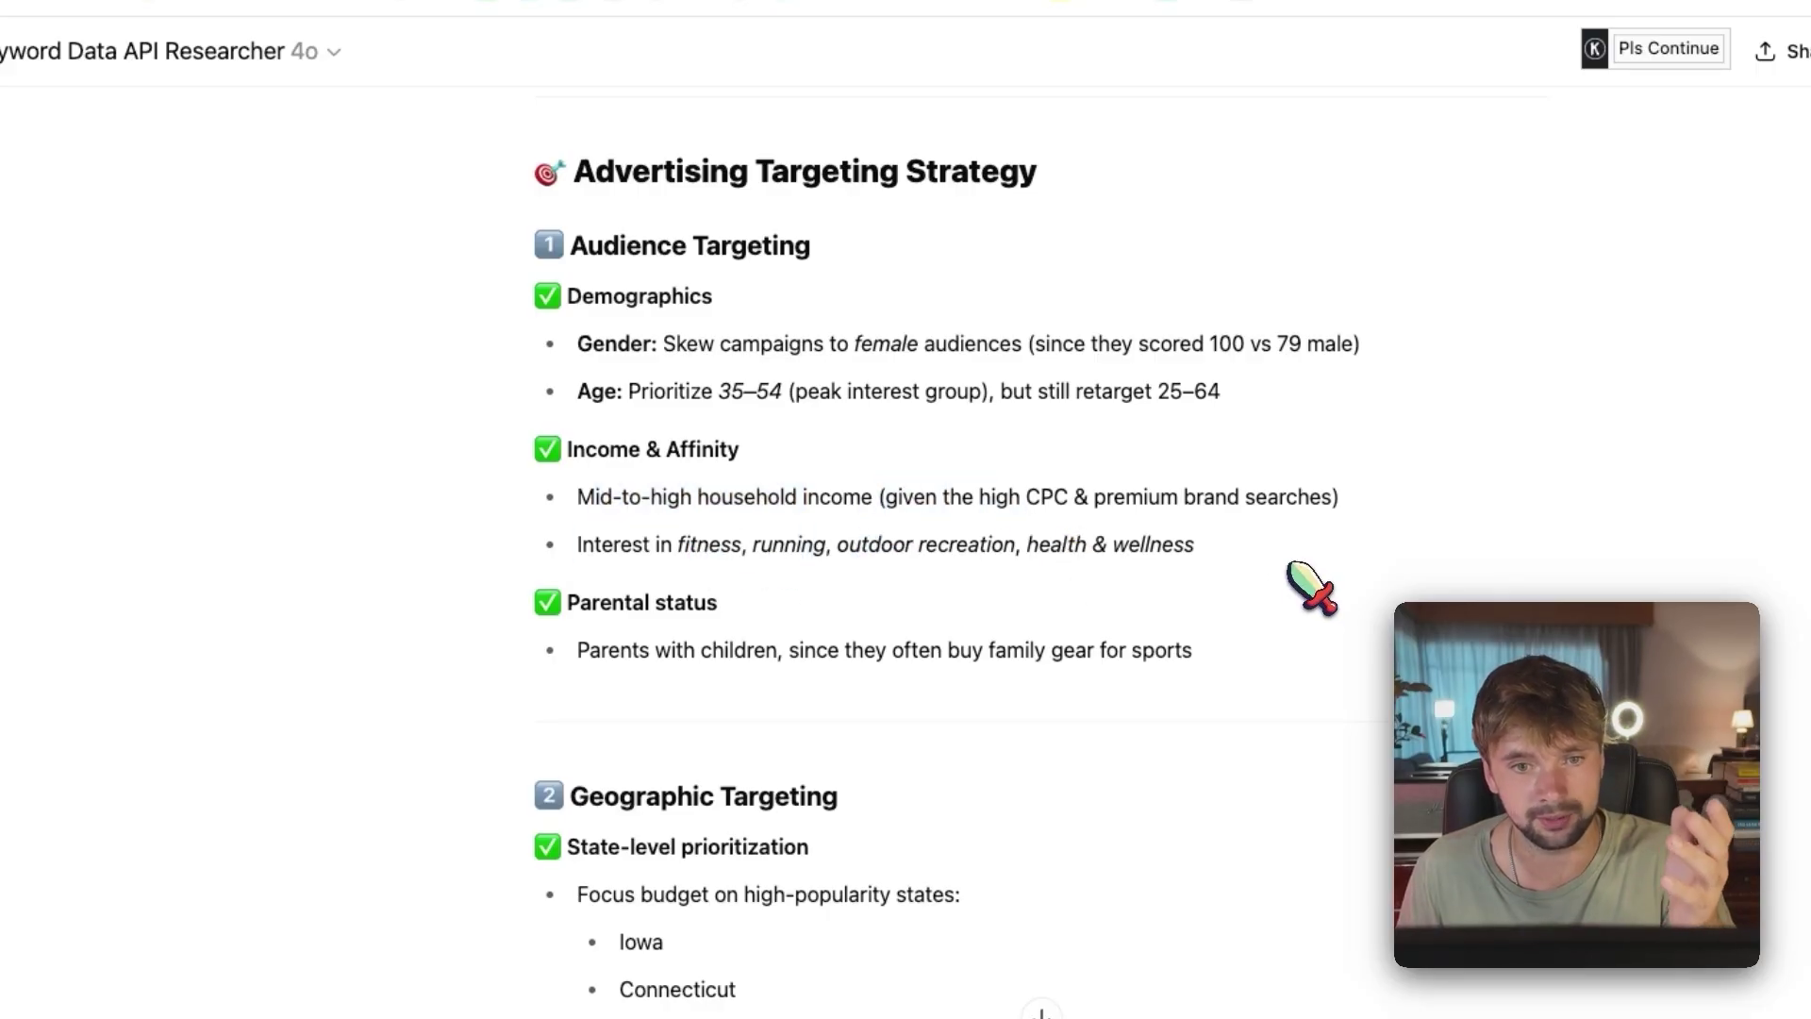
scroll(1042, 486, down, 6)
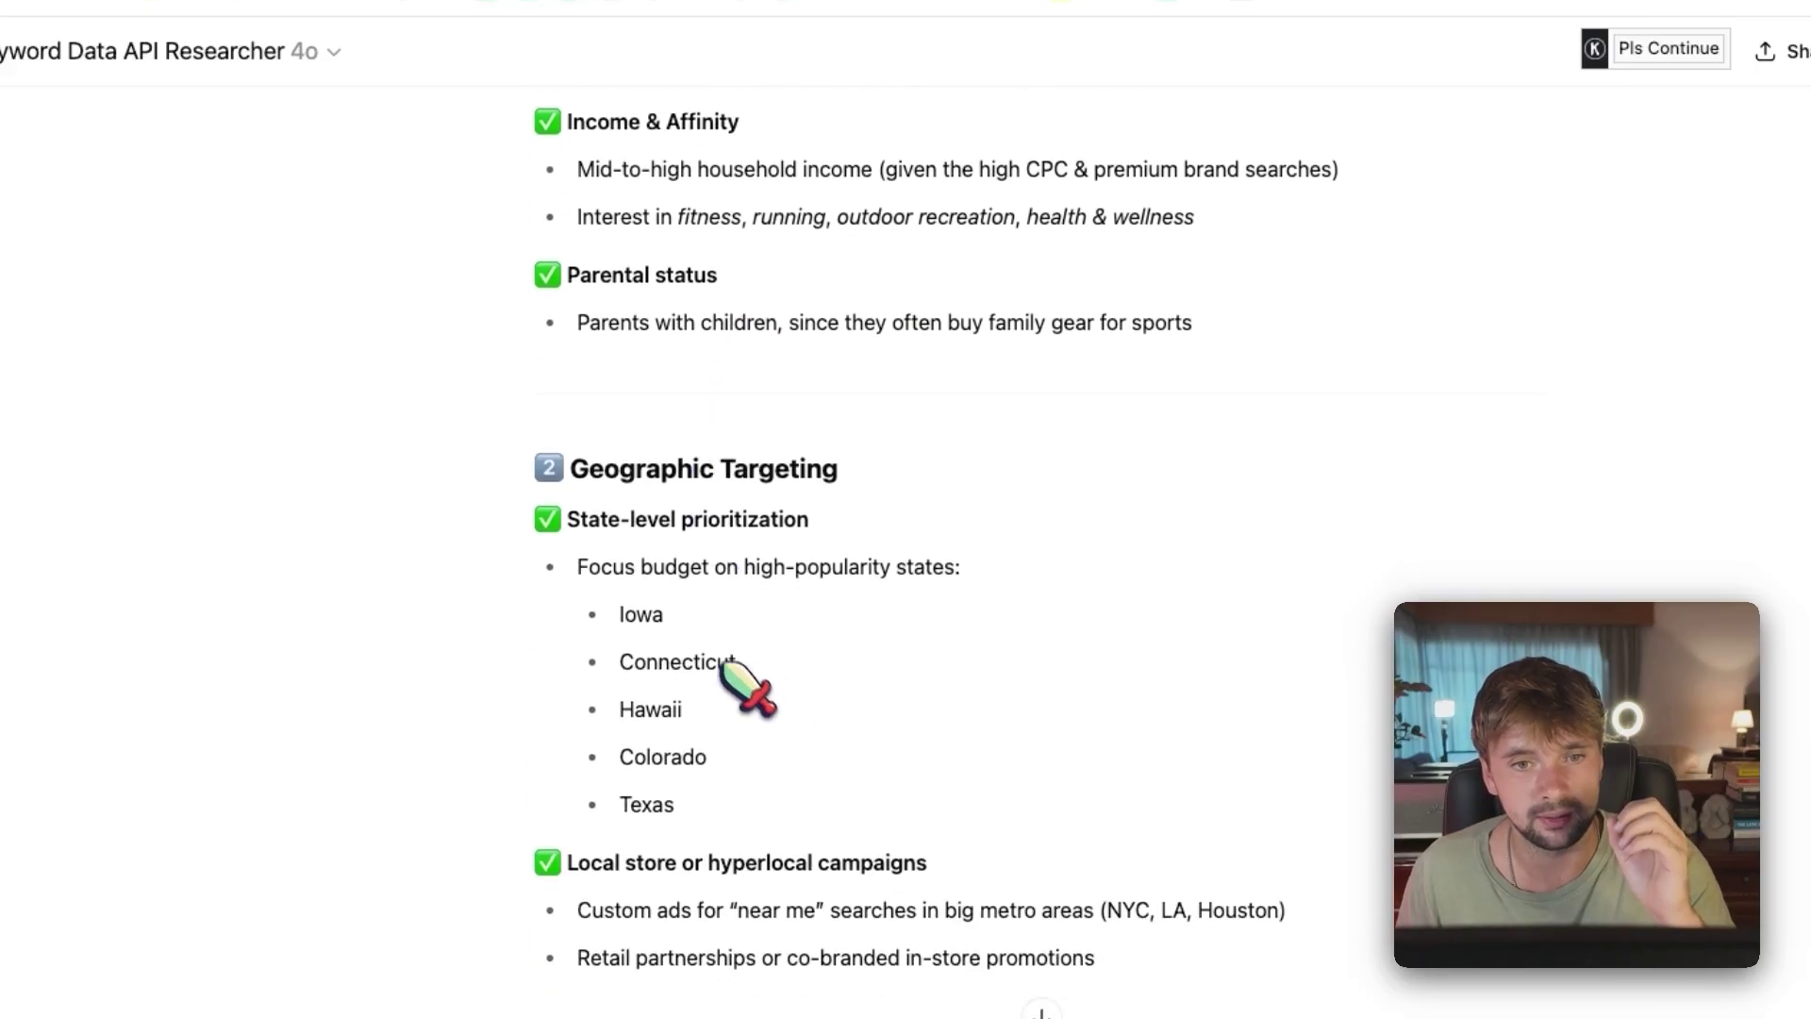
drag(618, 336, 1094, 330)
click(1134, 331)
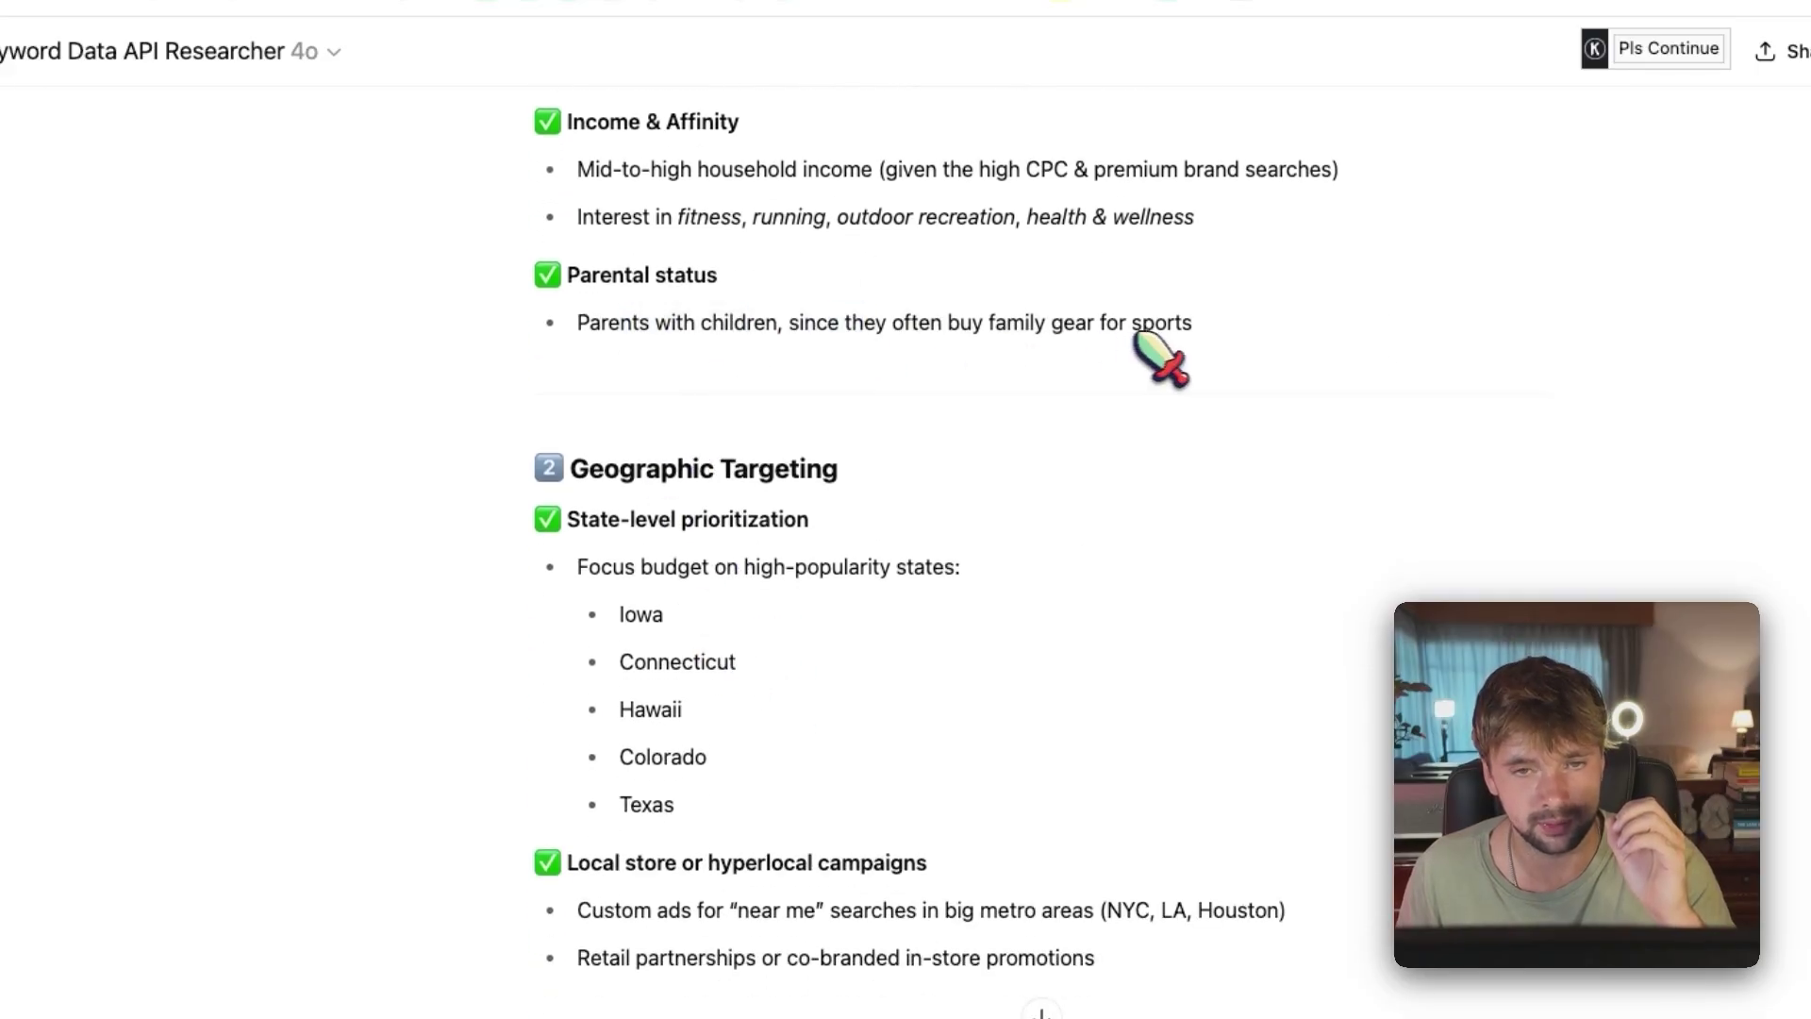
Examine the geographic targeting and seasonal timing advice, continuing through to the Sample Campaign Blueprint table.
scroll(682, 430, down, 4)
scroll(684, 432, down, 1)
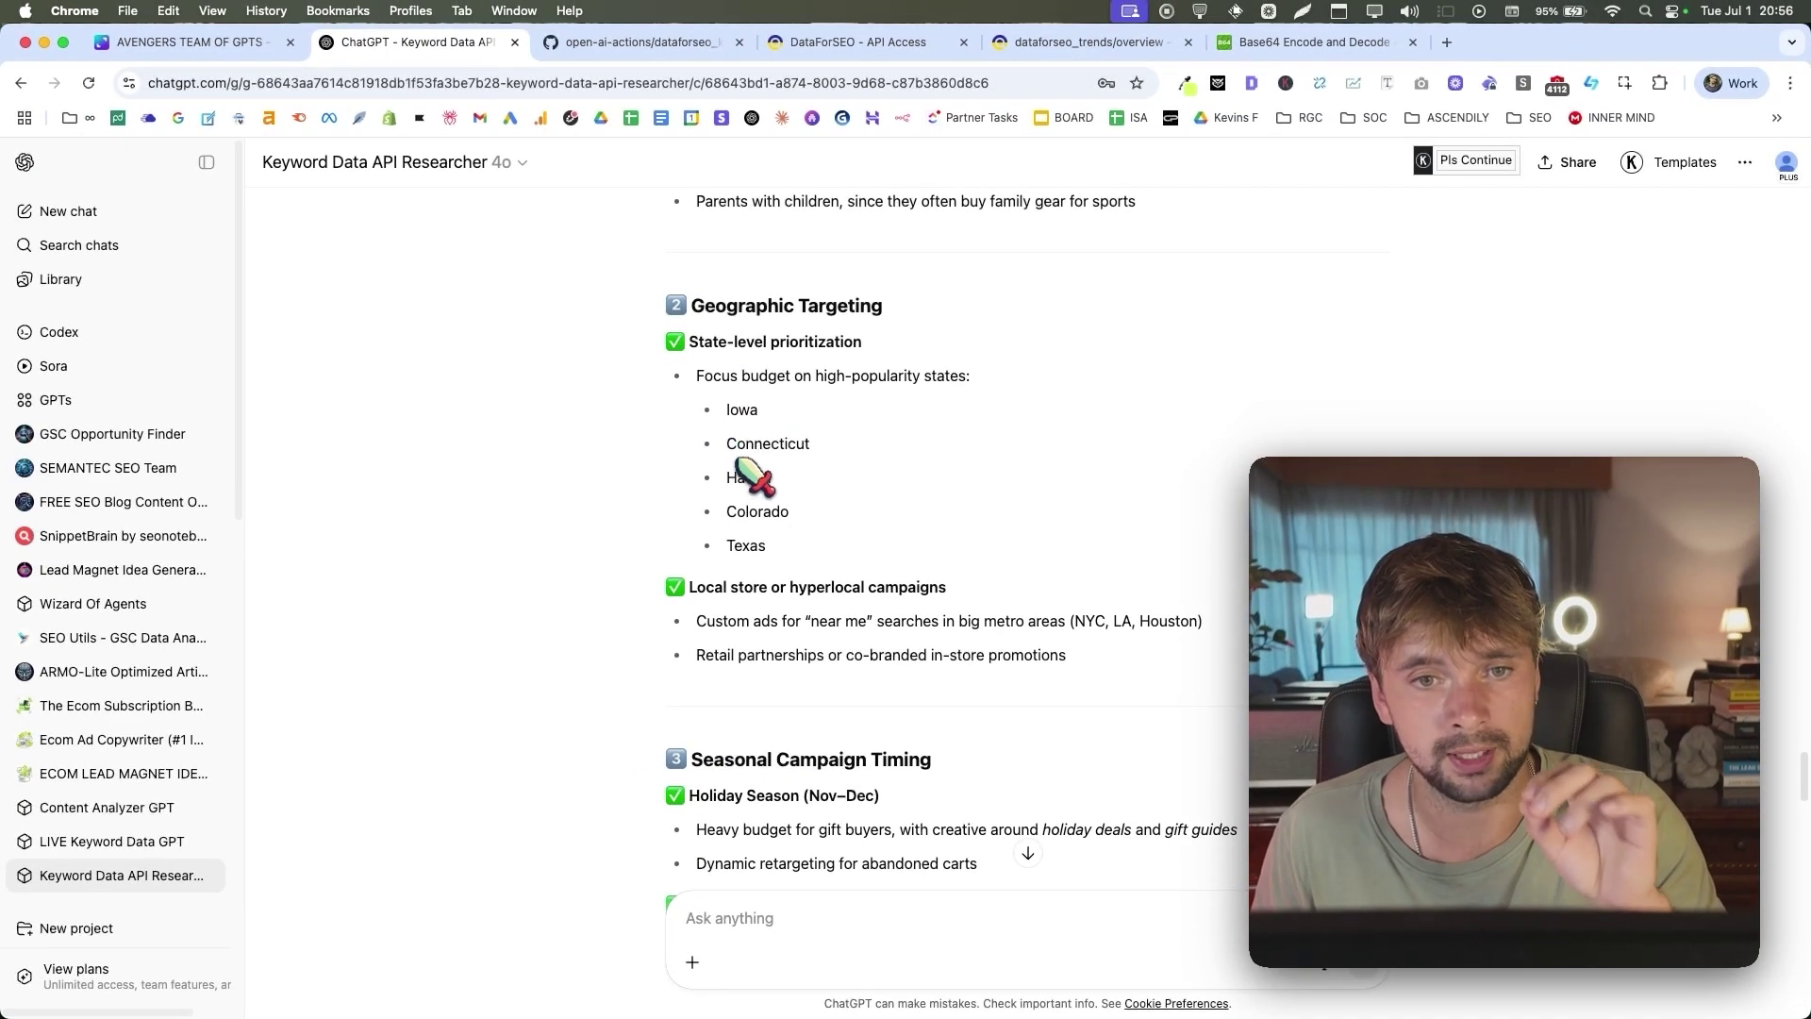
scroll(755, 576, down, 3)
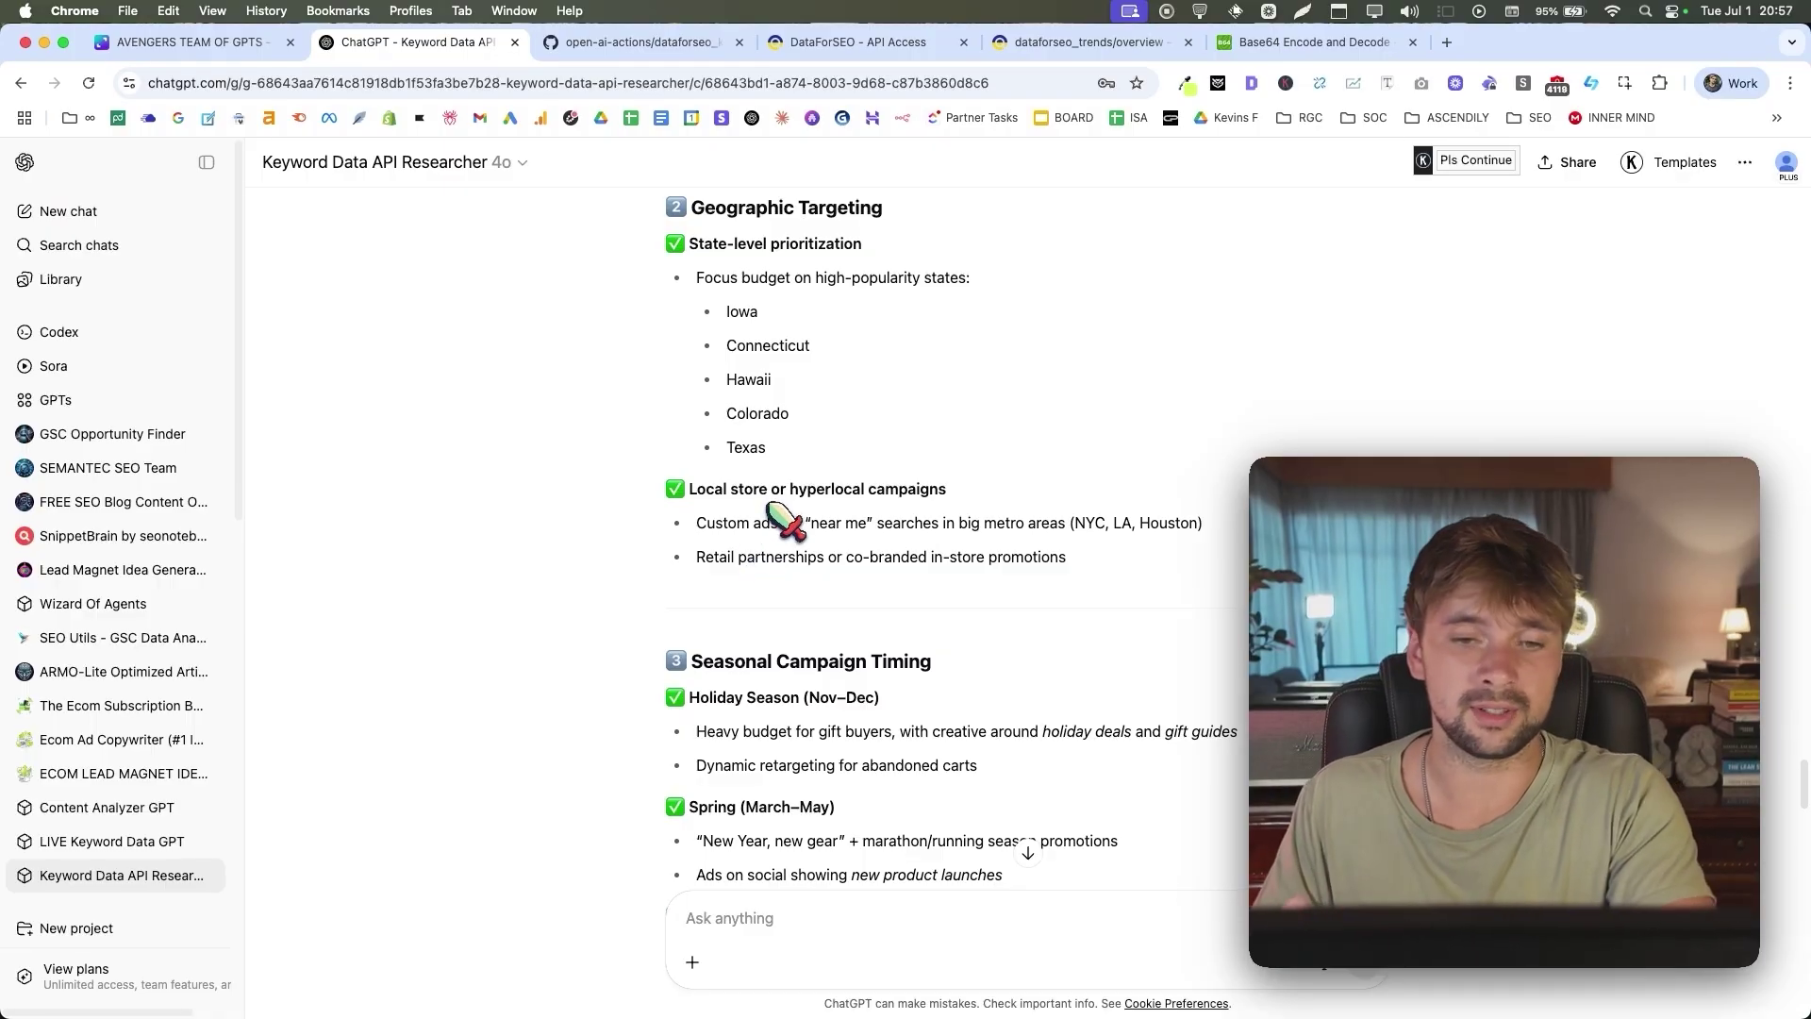
scroll(821, 552, down, 10)
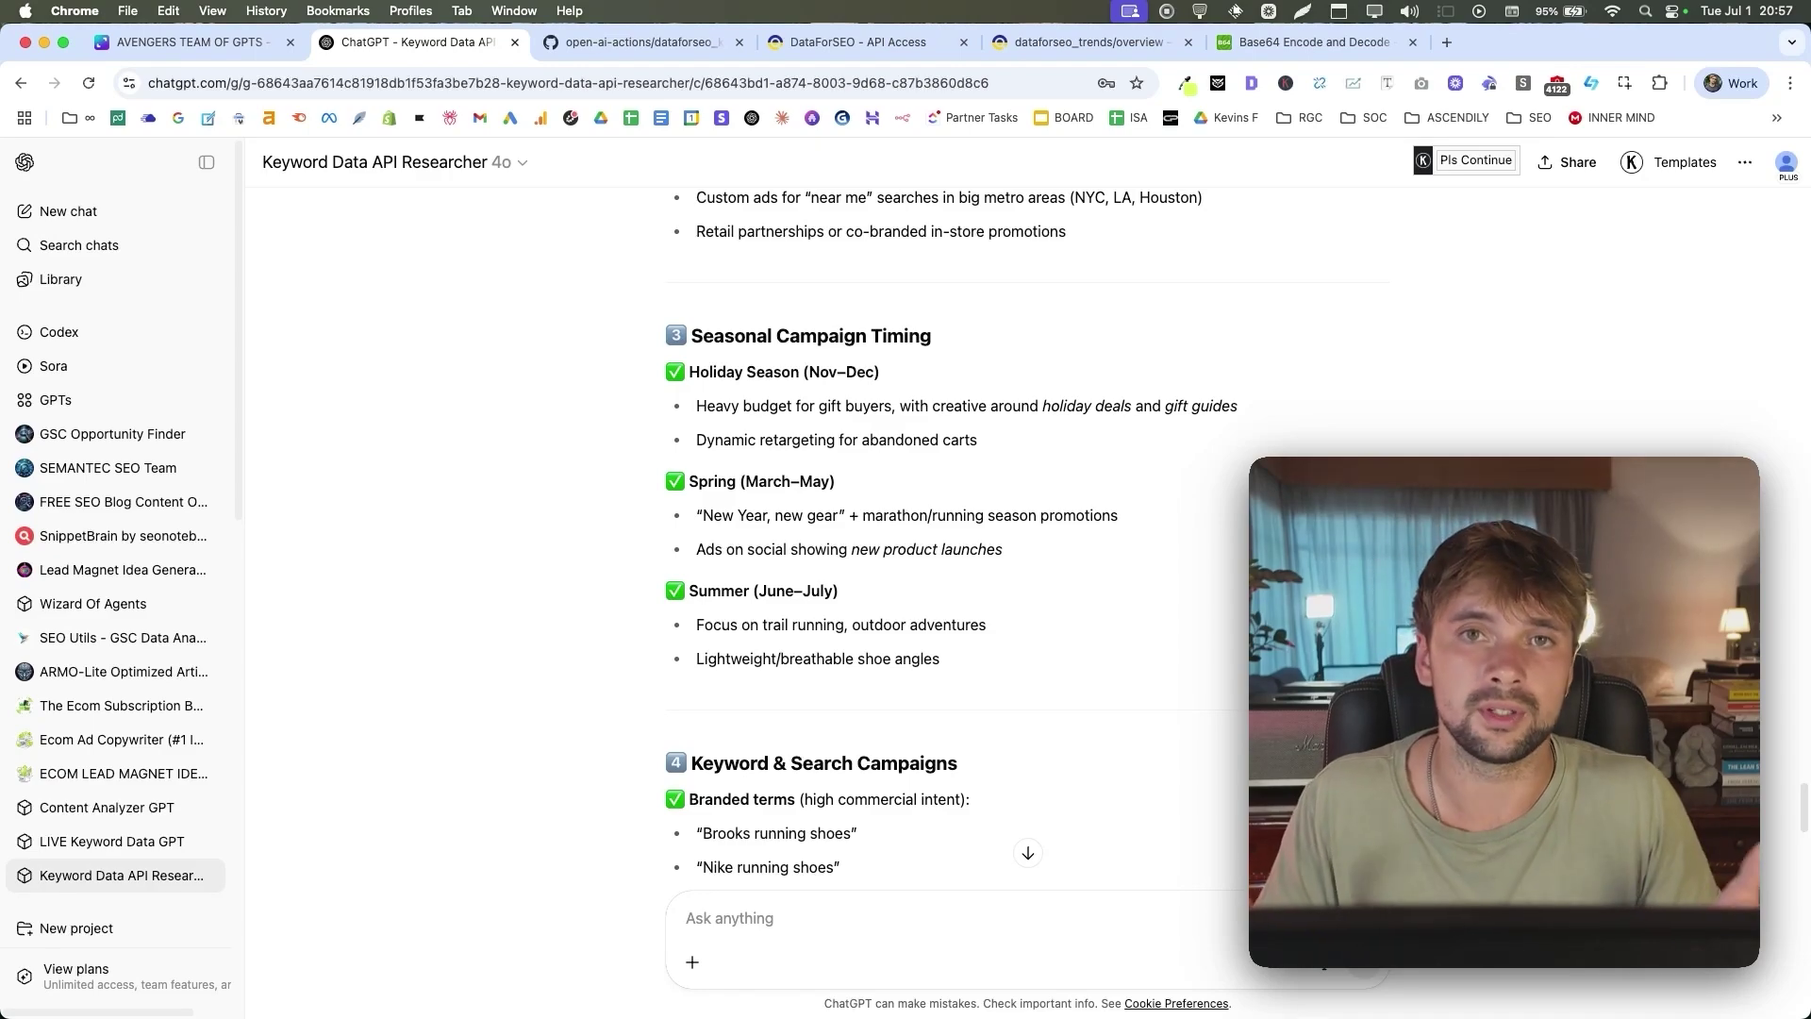
scroll(731, 512, down, 10)
scroll(731, 512, down, 5)
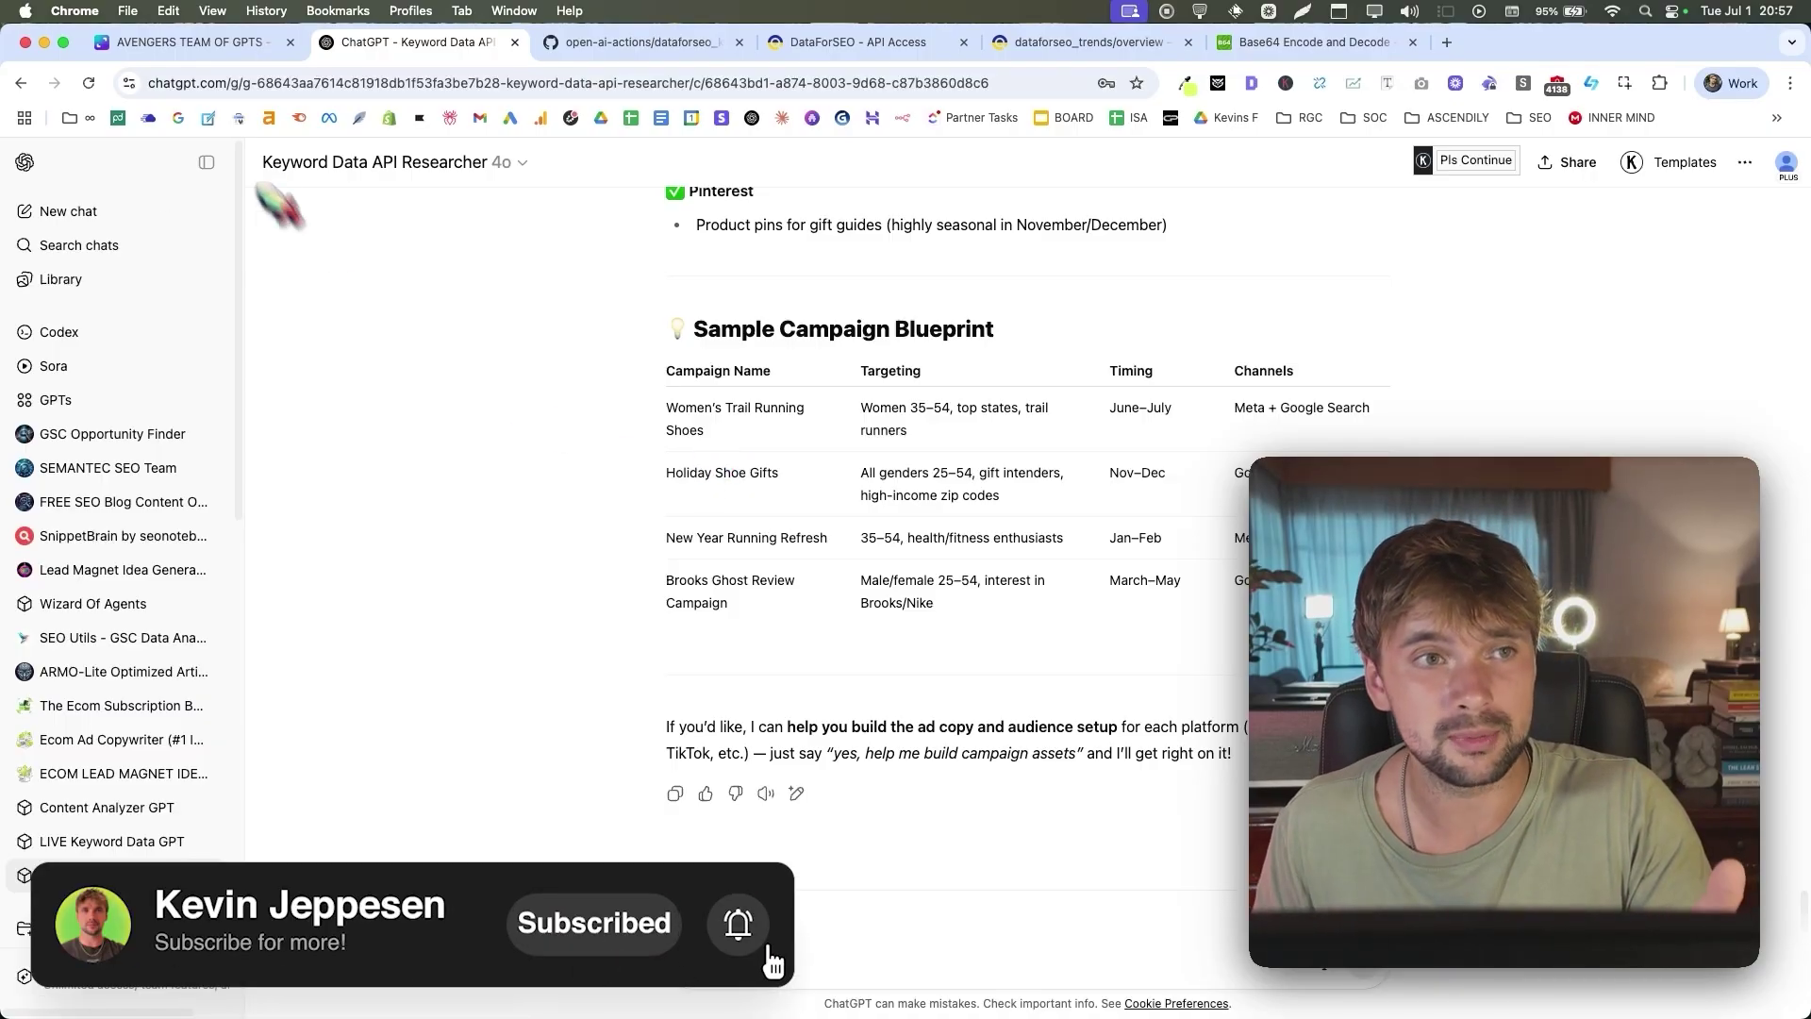
Switch to the Canva whiteboard and bring the whole "AVENGERS TEAM OF GPTS" diagram into view with nothing selected.
click(241, 41)
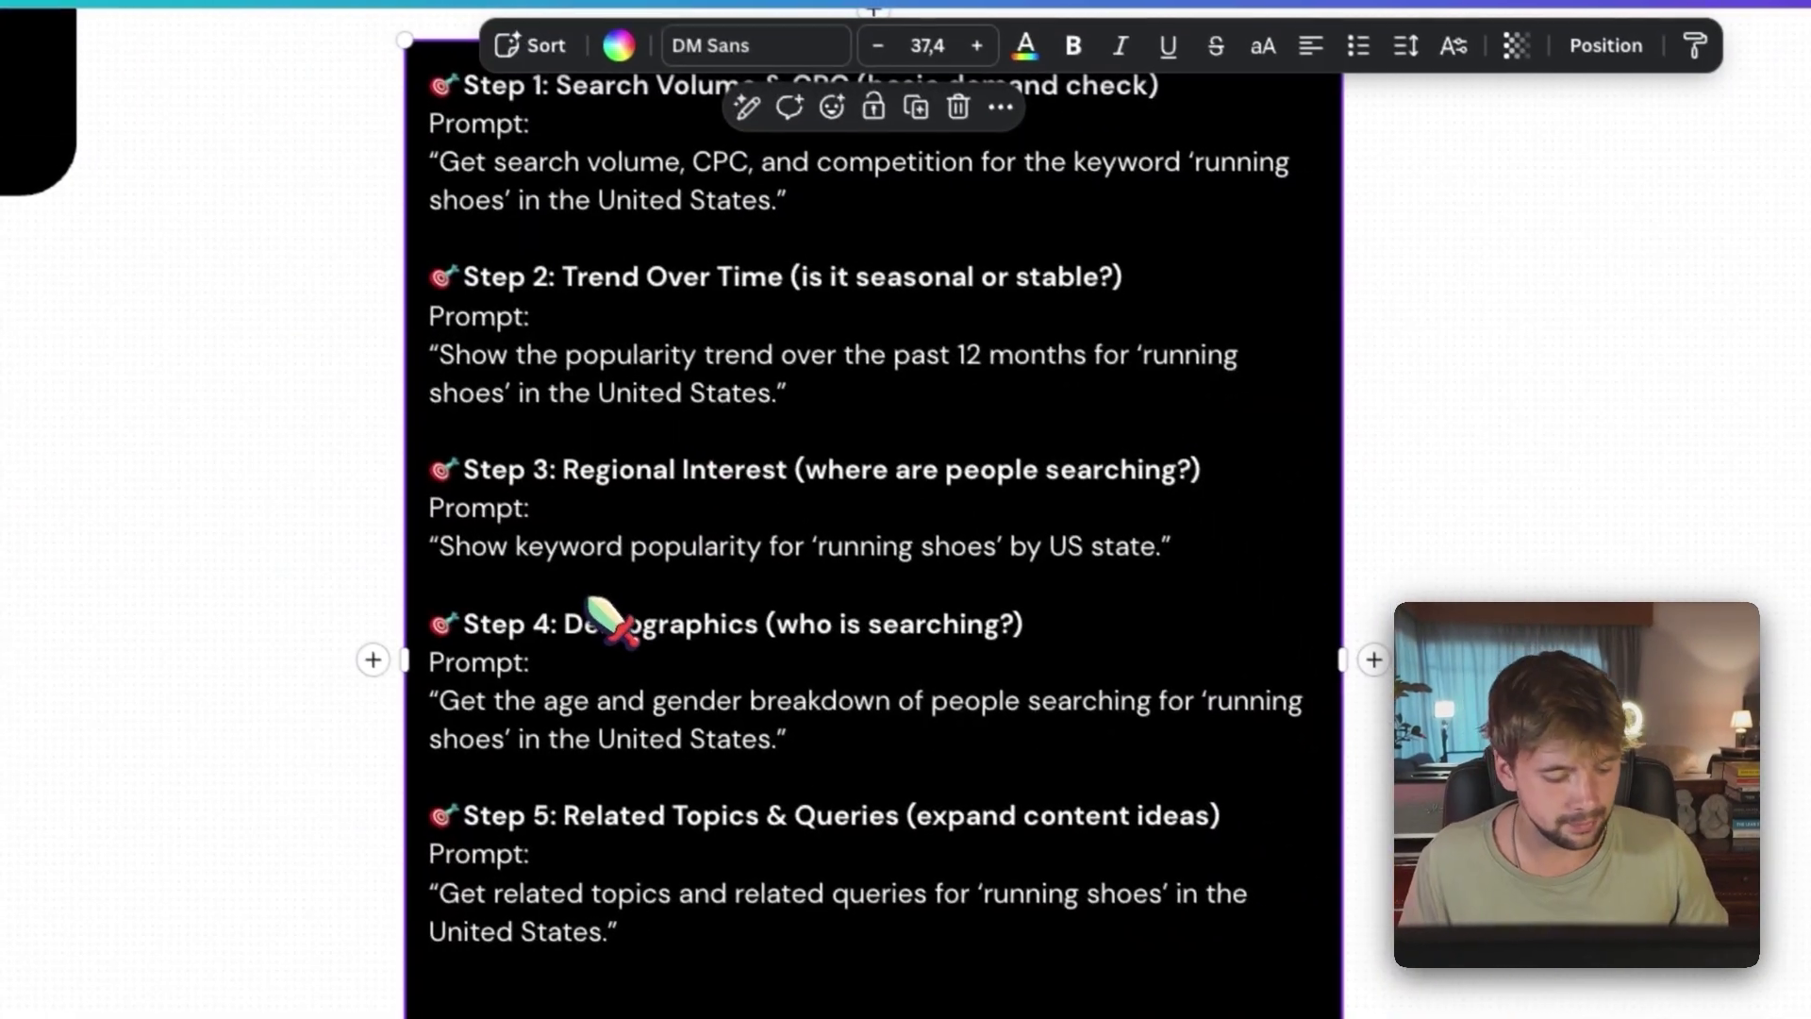
scroll(775, 798, down, 5)
scroll(849, 778, left, 8)
scroll(1028, 779, down, 5)
scroll(698, 594, down, 5)
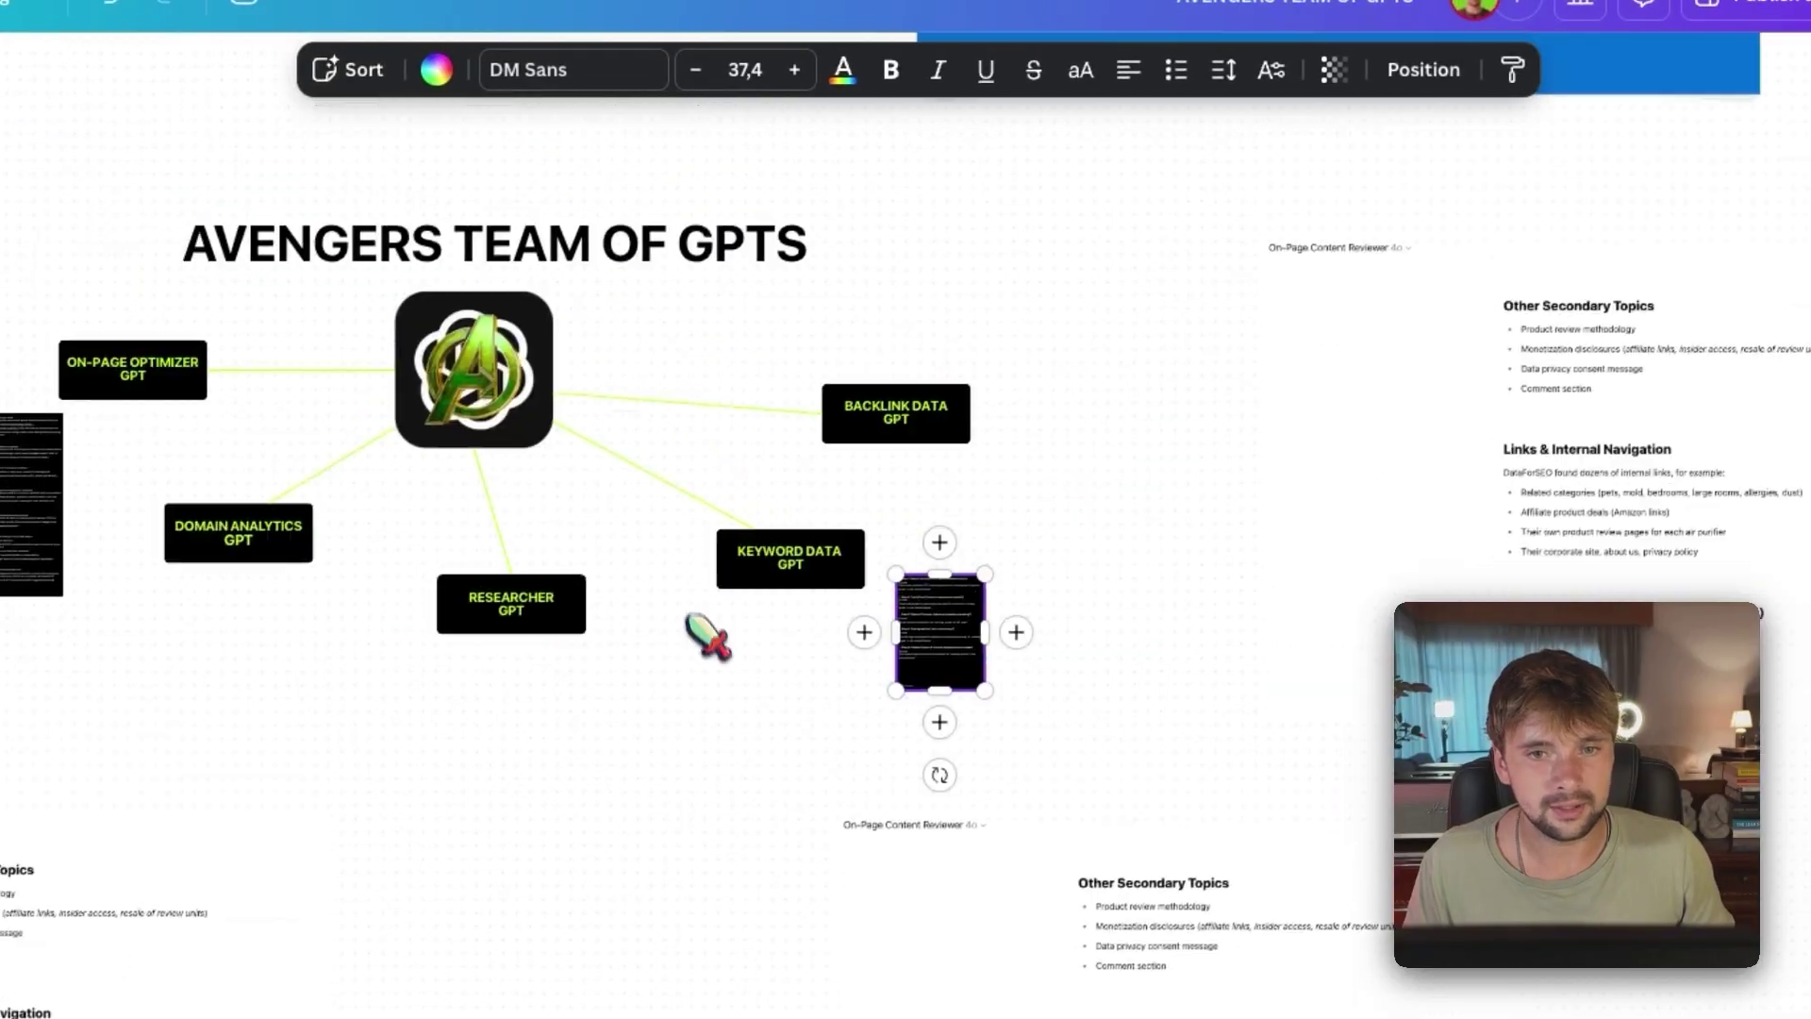
scroll(688, 614, up, 2)
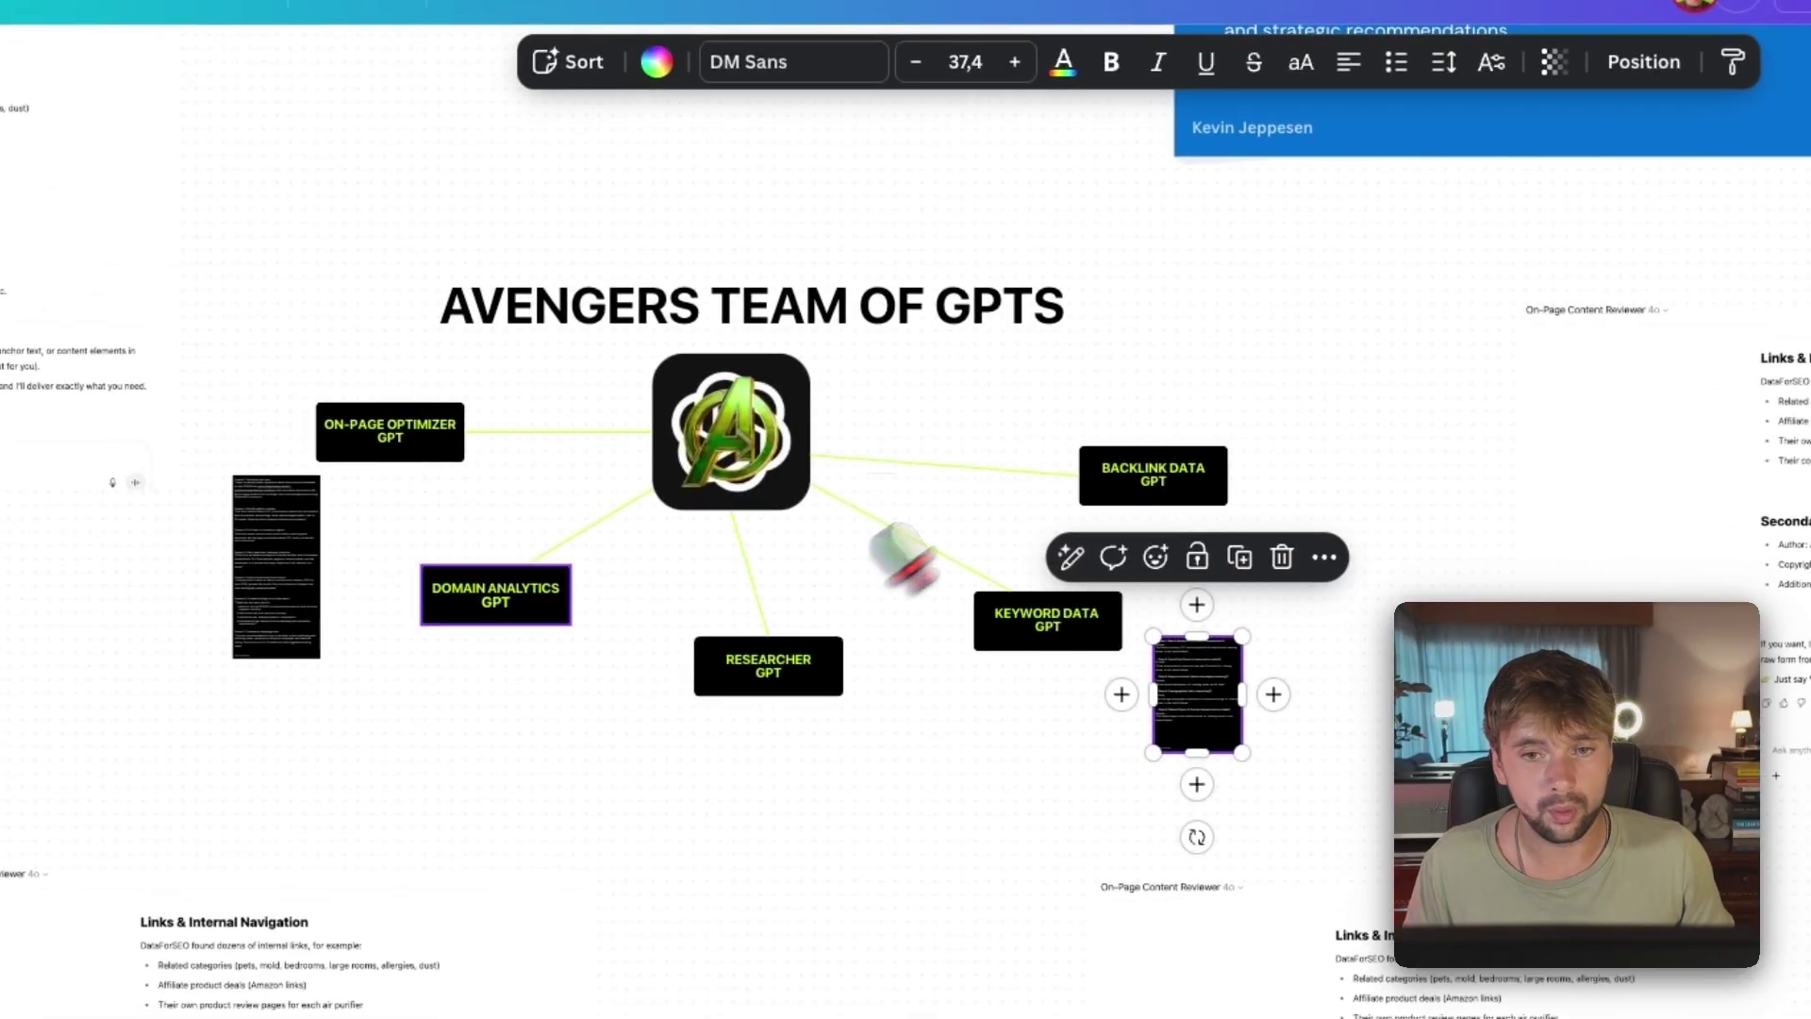
click(990, 437)
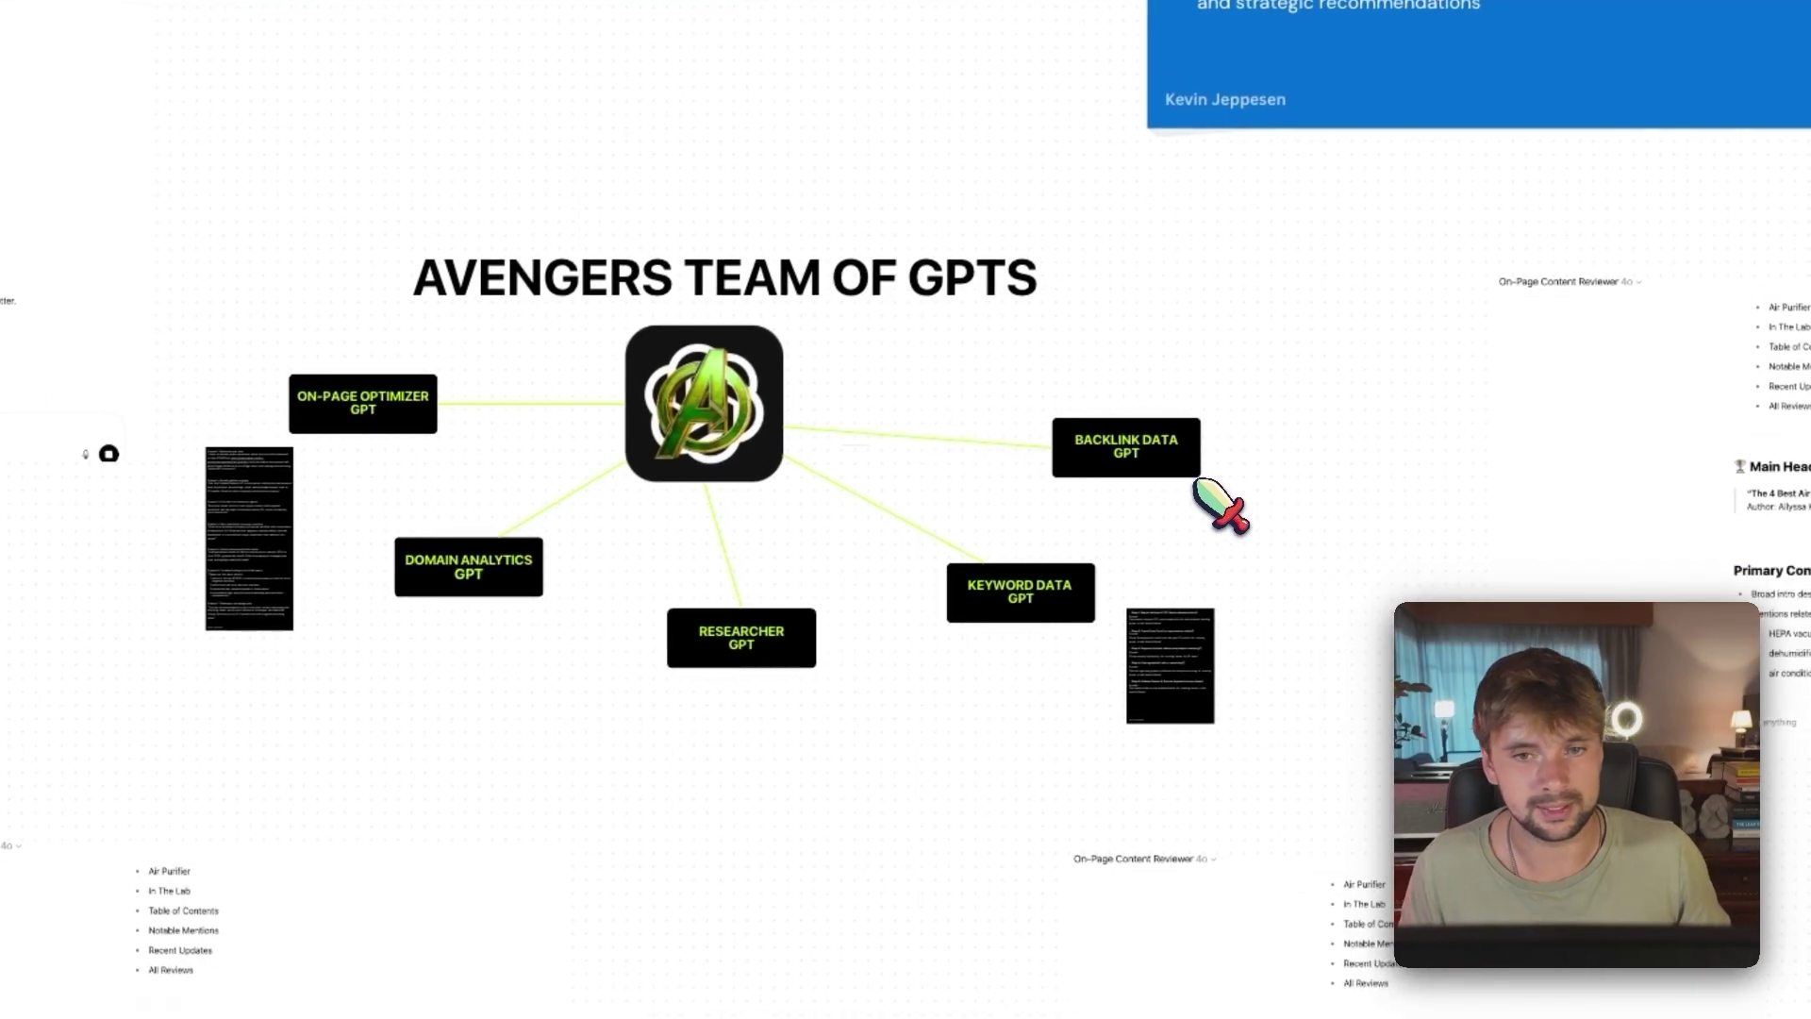
Survey the diagram's GPT boxes by area-selecting them, including the On-Page Optimizer GPT with its prompt sheet, and clear the selection.
drag(1226, 507, 1049, 455)
drag(706, 693, 453, 565)
drag(276, 313, 385, 455)
drag(532, 541, 528, 542)
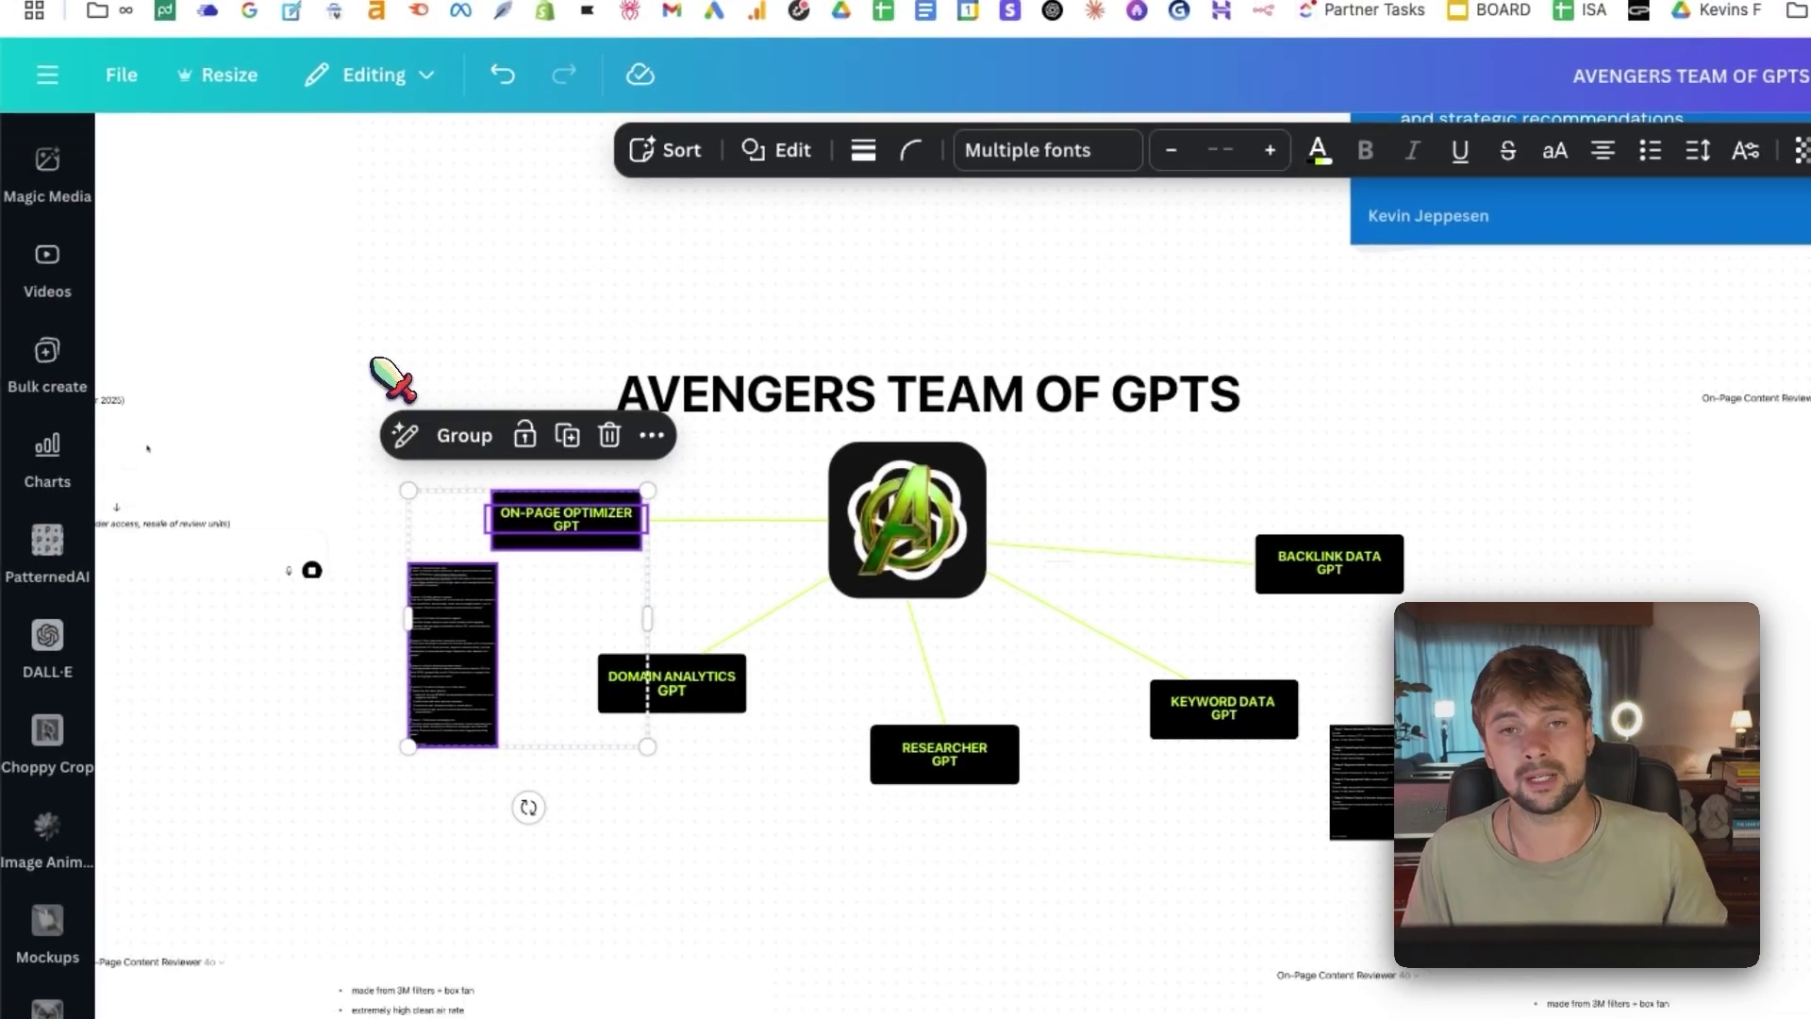
click(324, 325)
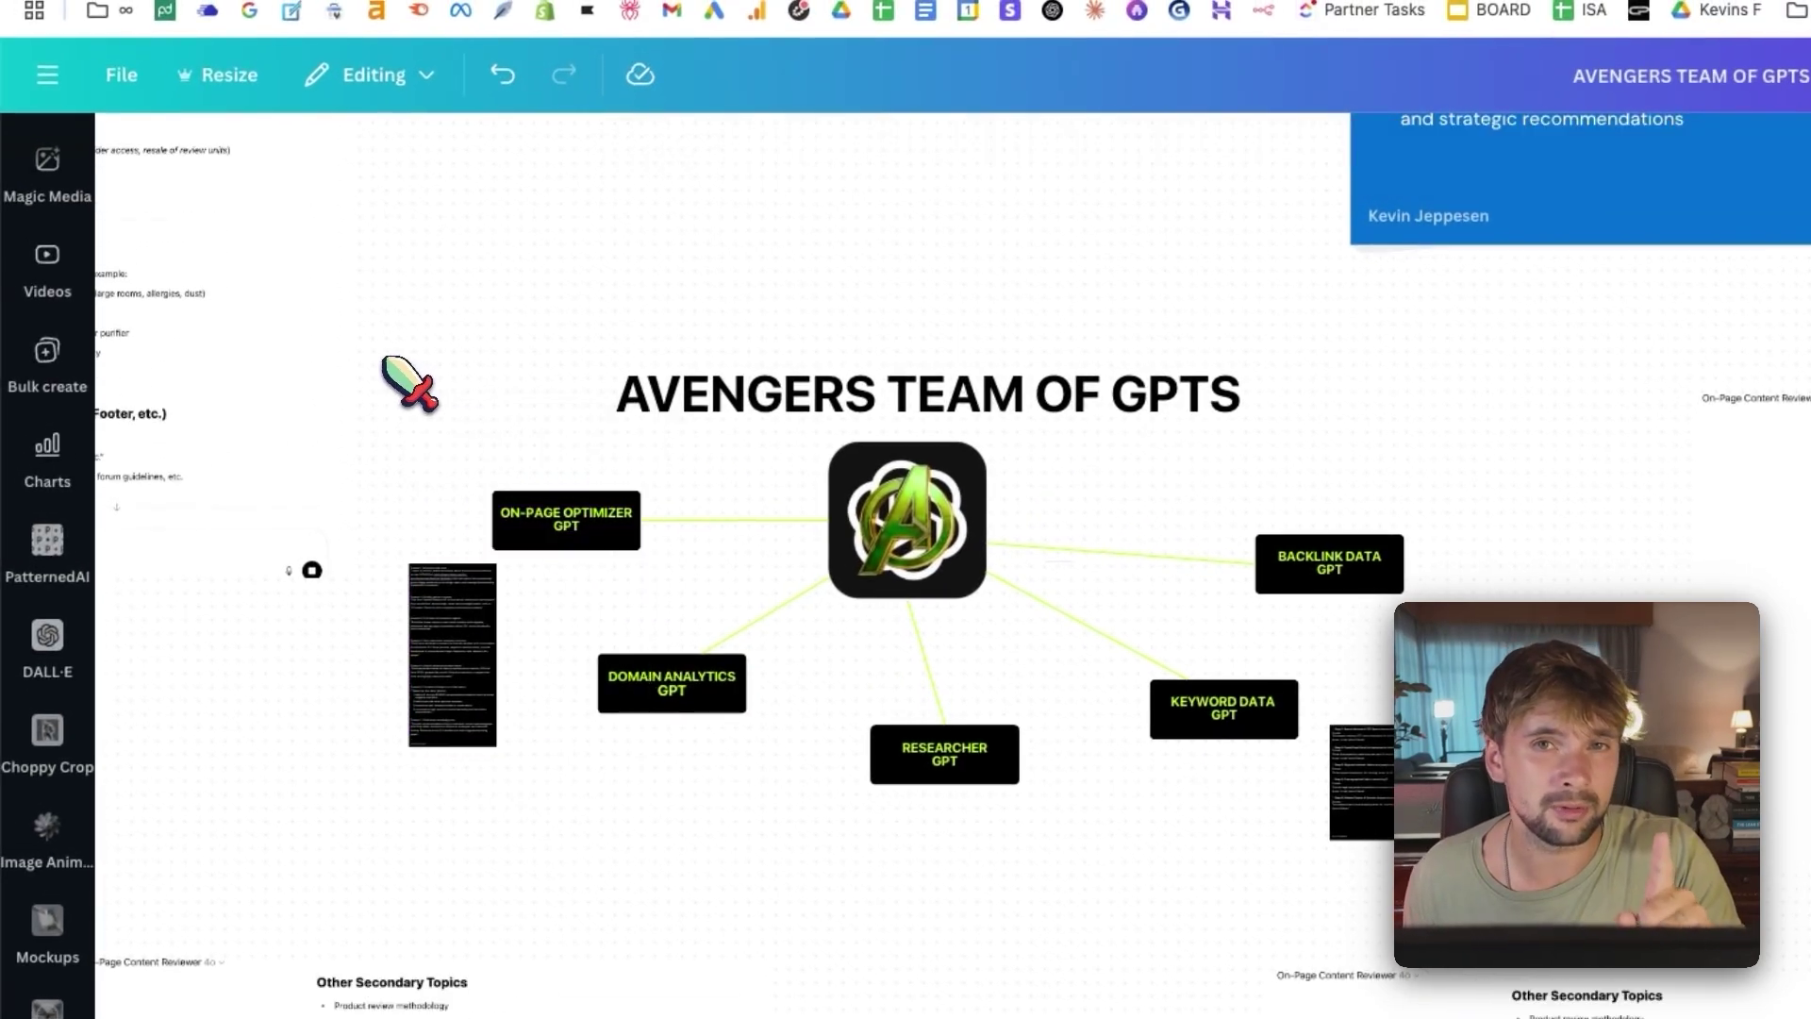